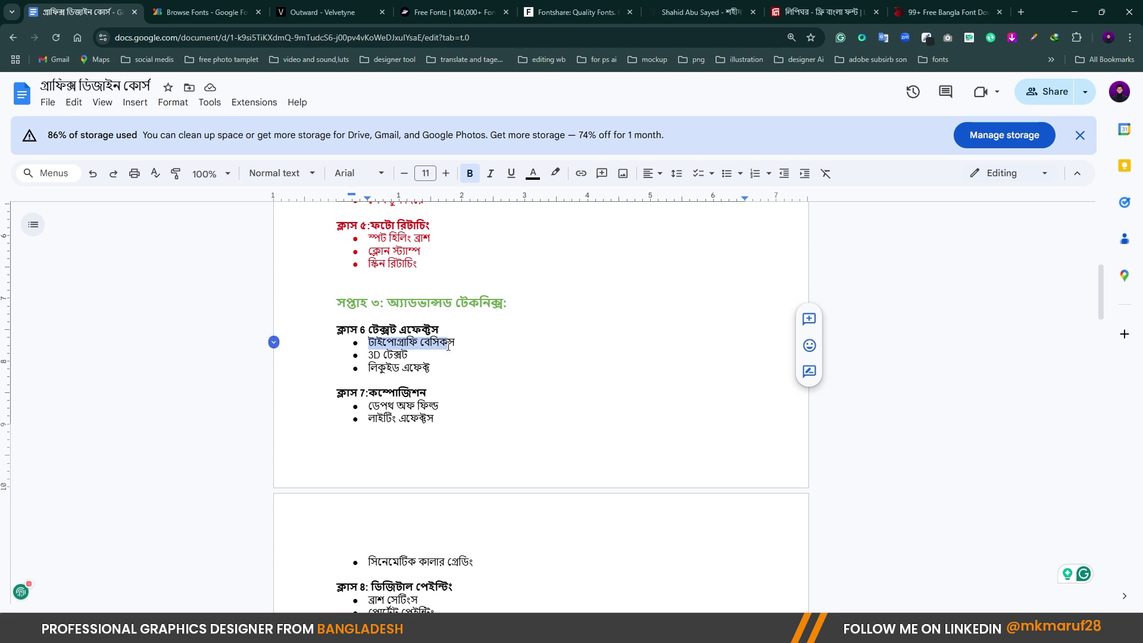
Examine the typography basics, 3D text and liquid effect topics listed under Class 6 in the course outline
left_click_drag(368, 356, 436, 357)
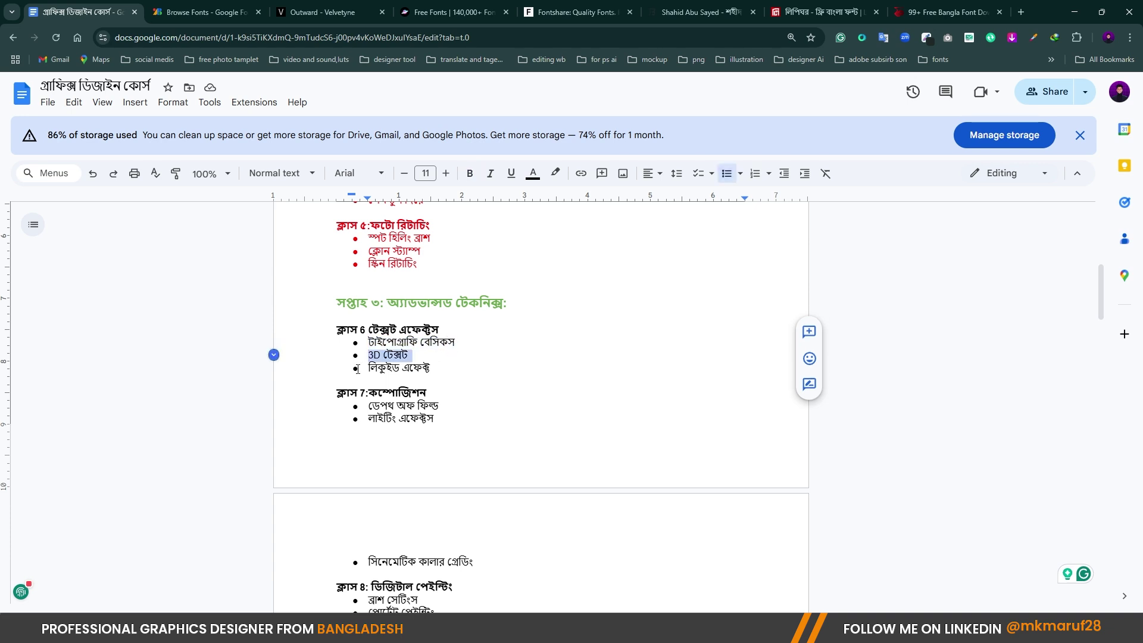
left_click_drag(365, 369, 445, 368)
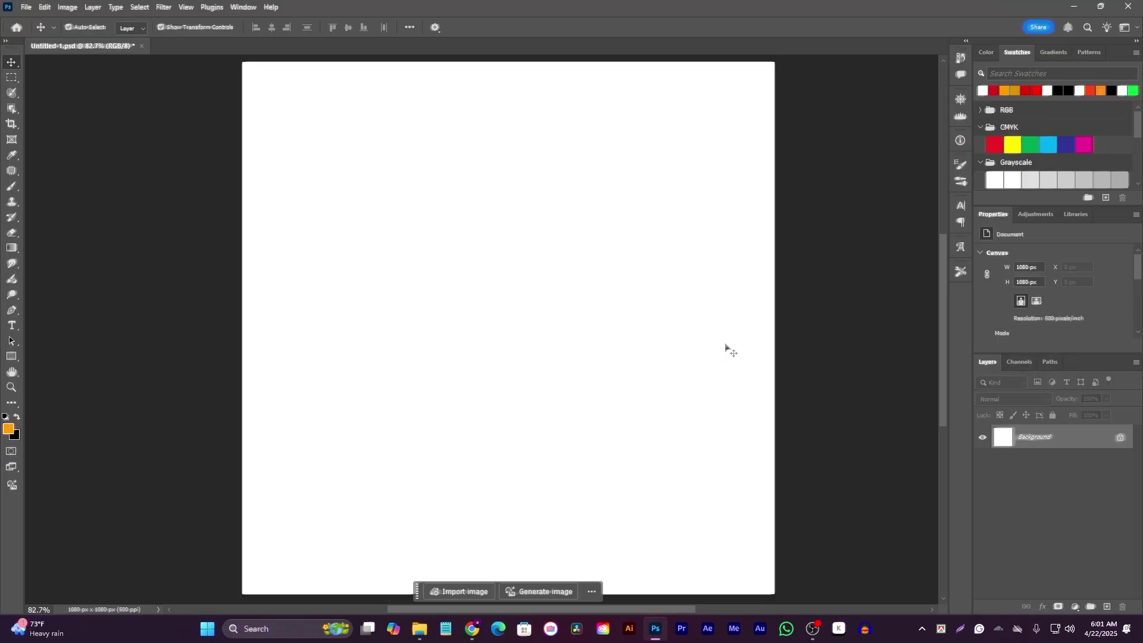
In Photoshop, add the text "CLASS 6" to the blank canvas and move it slightly up within the canvas's upper half
scroll(669, 263, "down", 1)
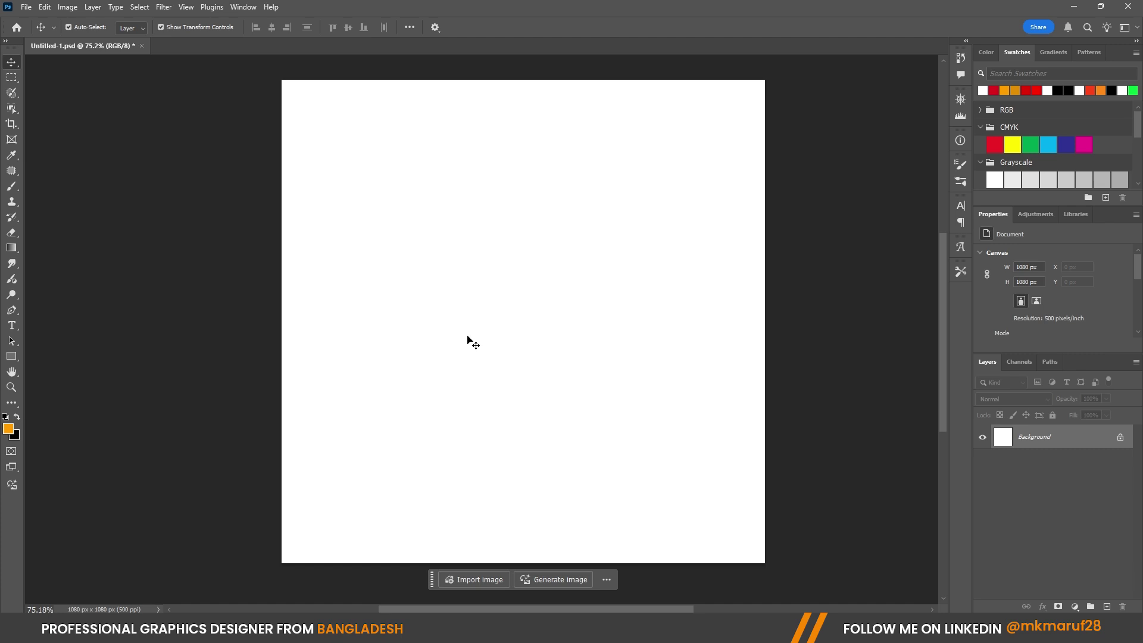
left_click(12, 328)
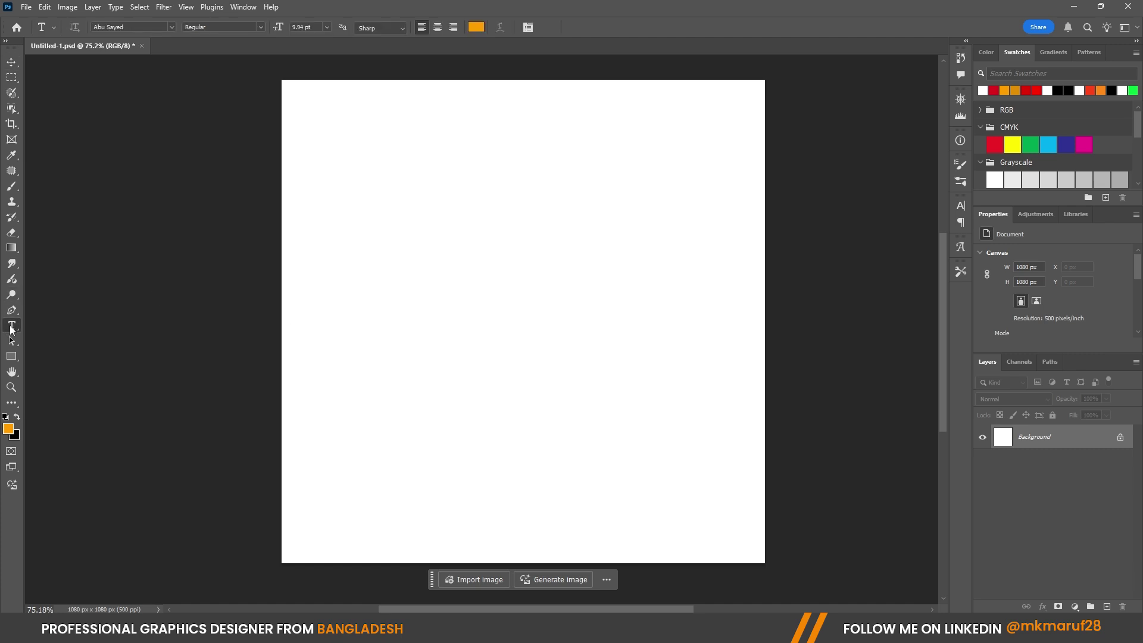
left_click(412, 239)
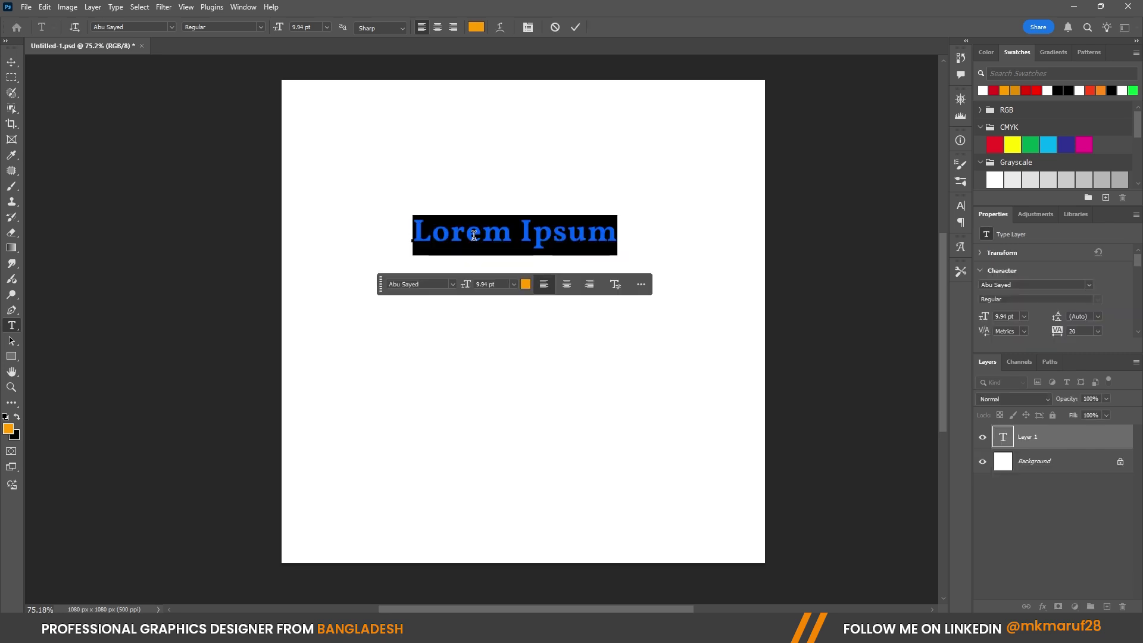
type("C")
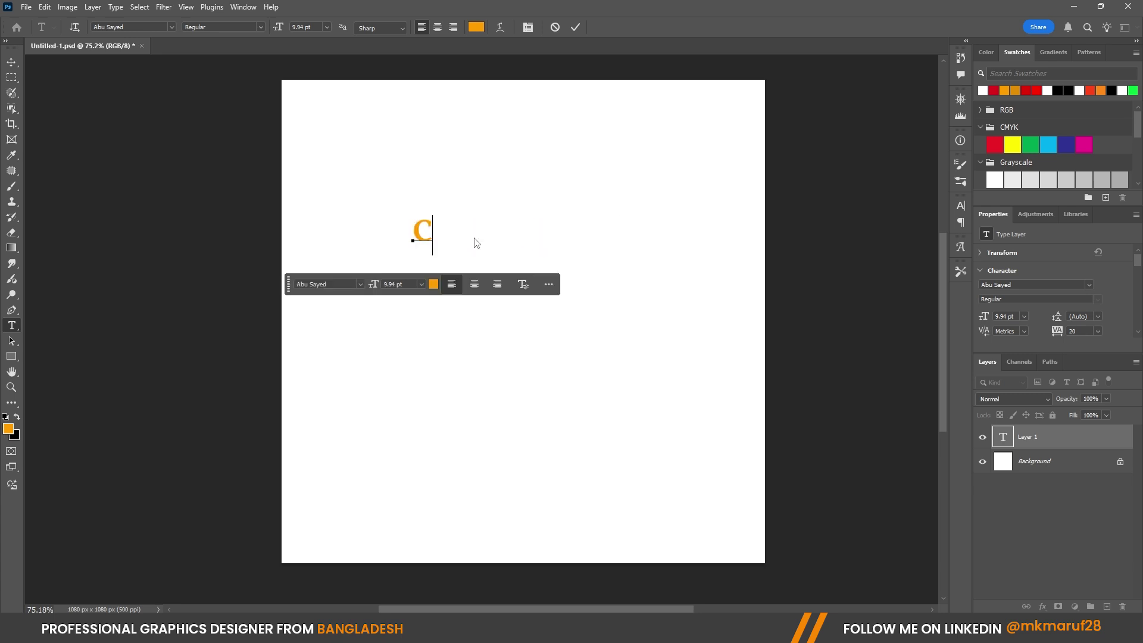
type("LASS")
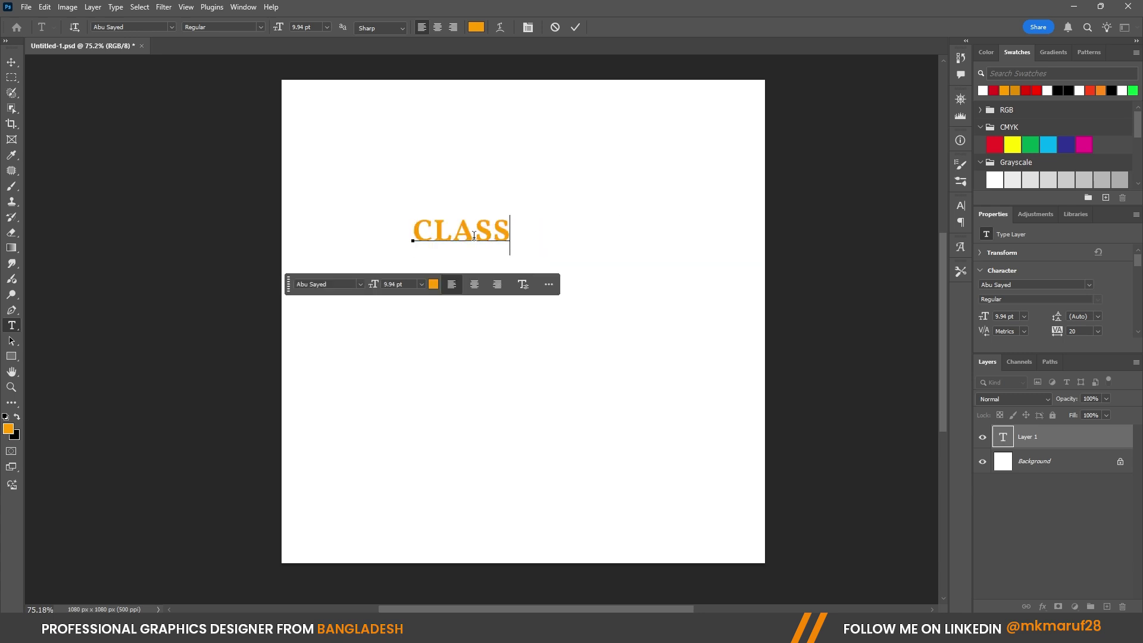
type(" 6")
left_click(574, 28)
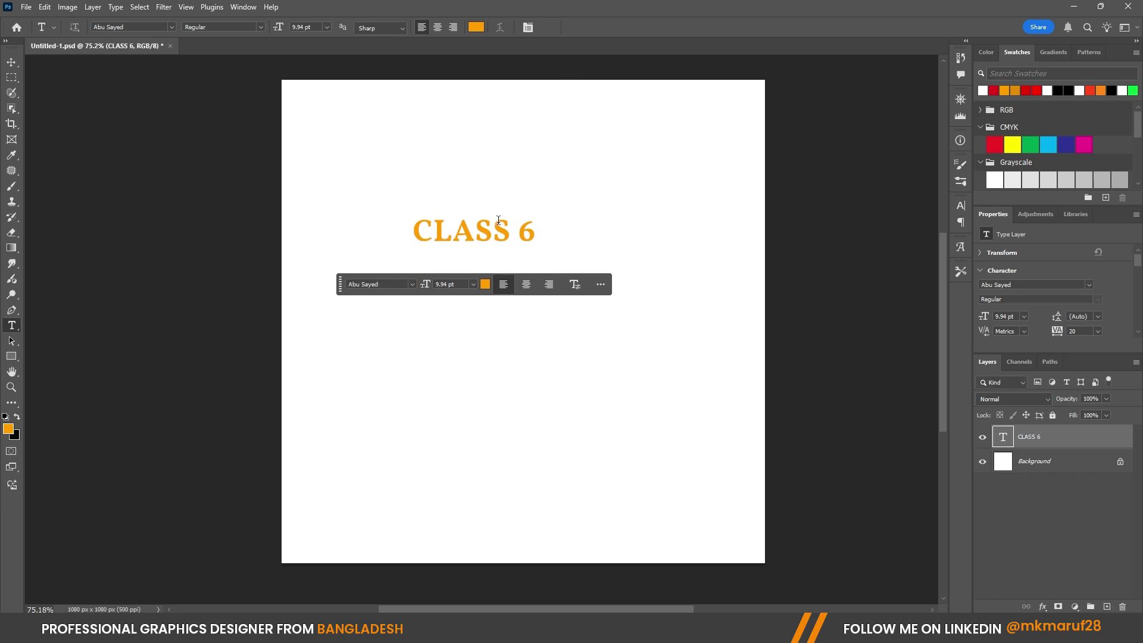
left_click(11, 64)
left_click_drag(499, 237, 518, 225)
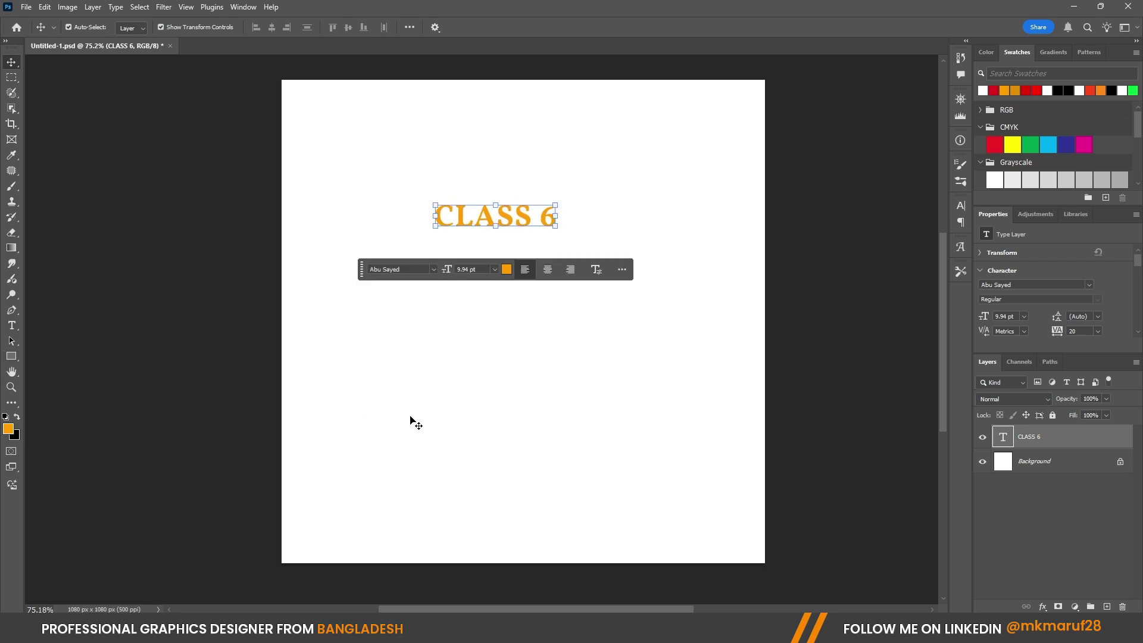
Switch to Bangla input with Bijoy Bayanno and add the text "আমার" below CLASS 6
key("t")
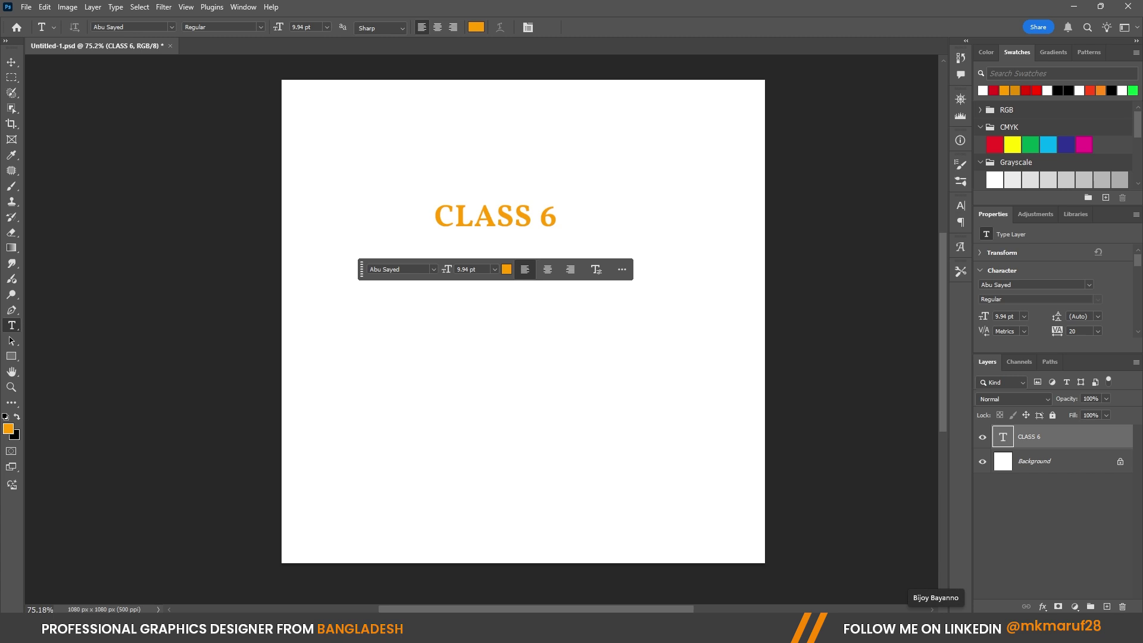
left_click(936, 628)
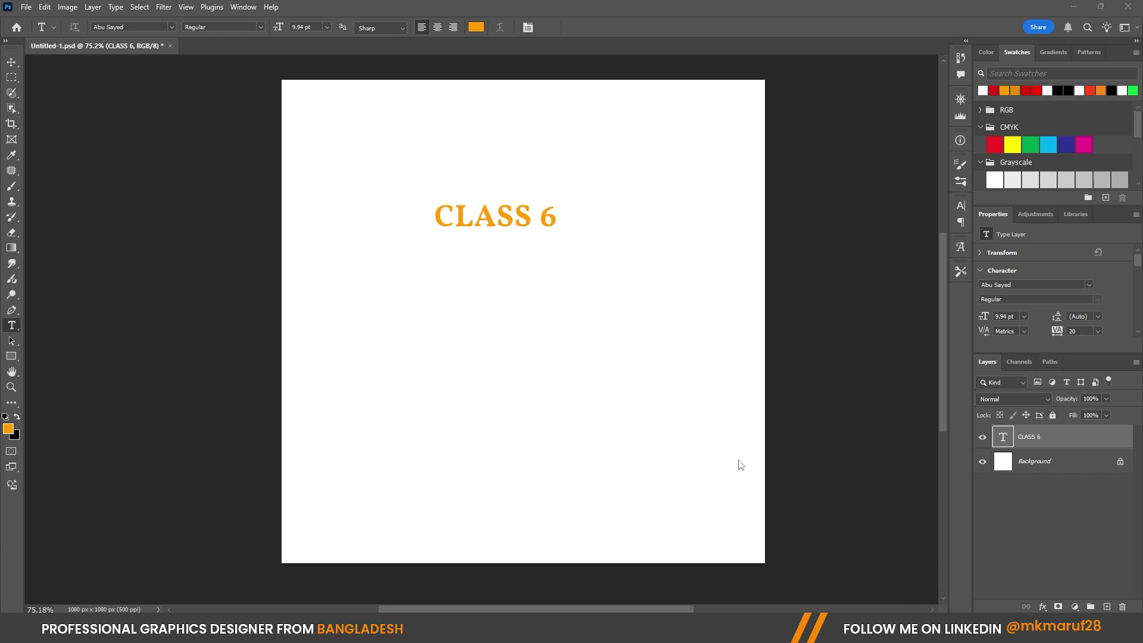
left_click(458, 303)
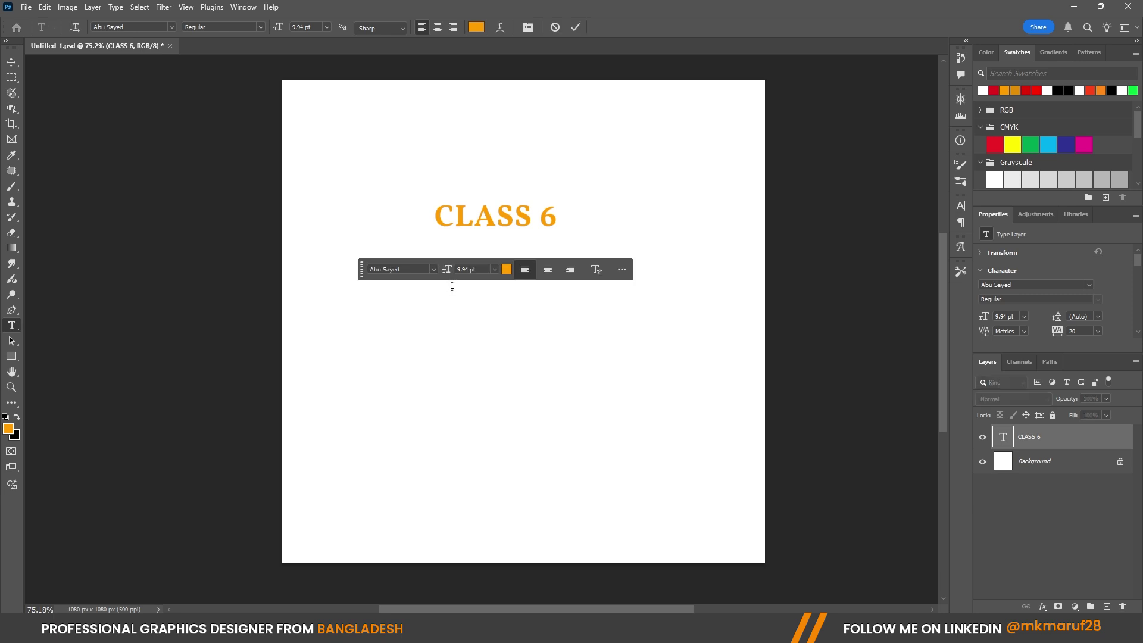
left_click(452, 286)
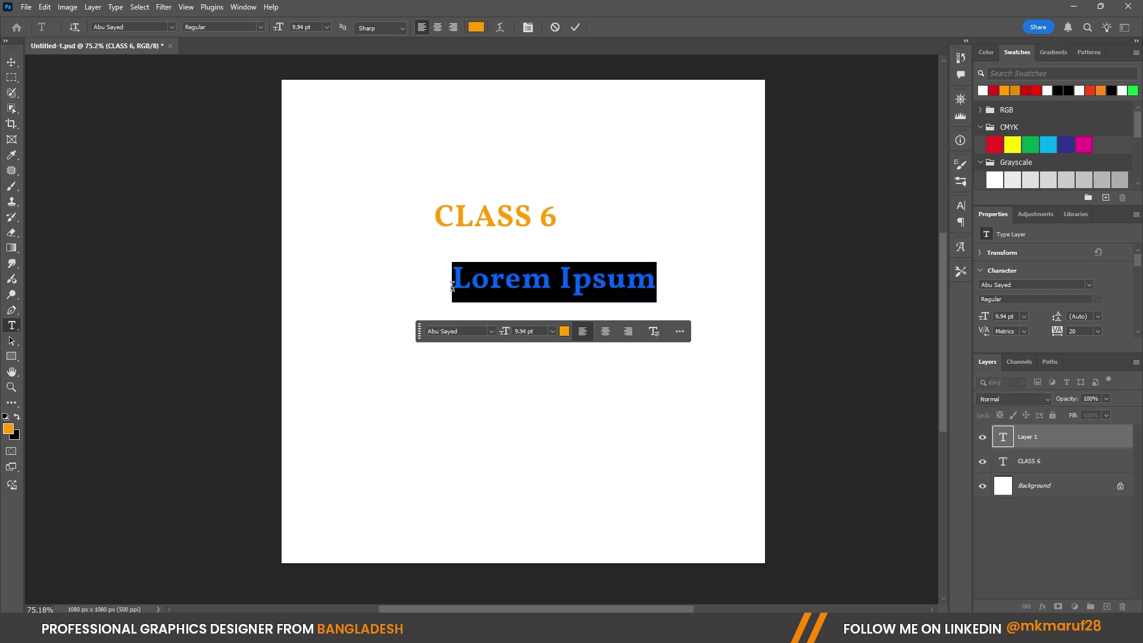
key("BackSpace")
type("আ")
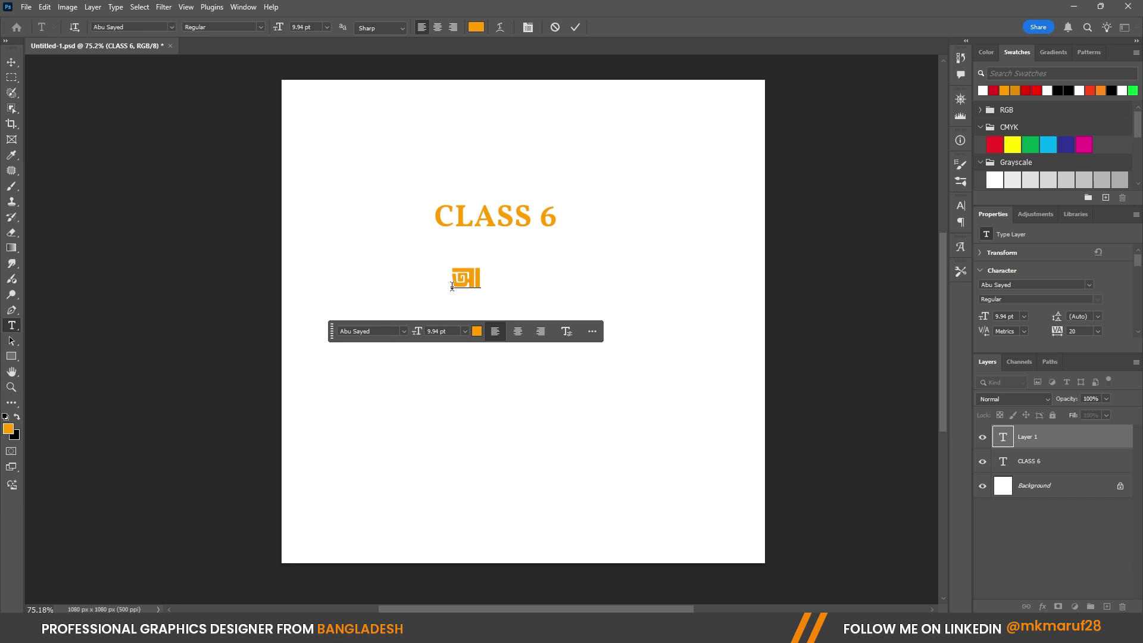
type("মার")
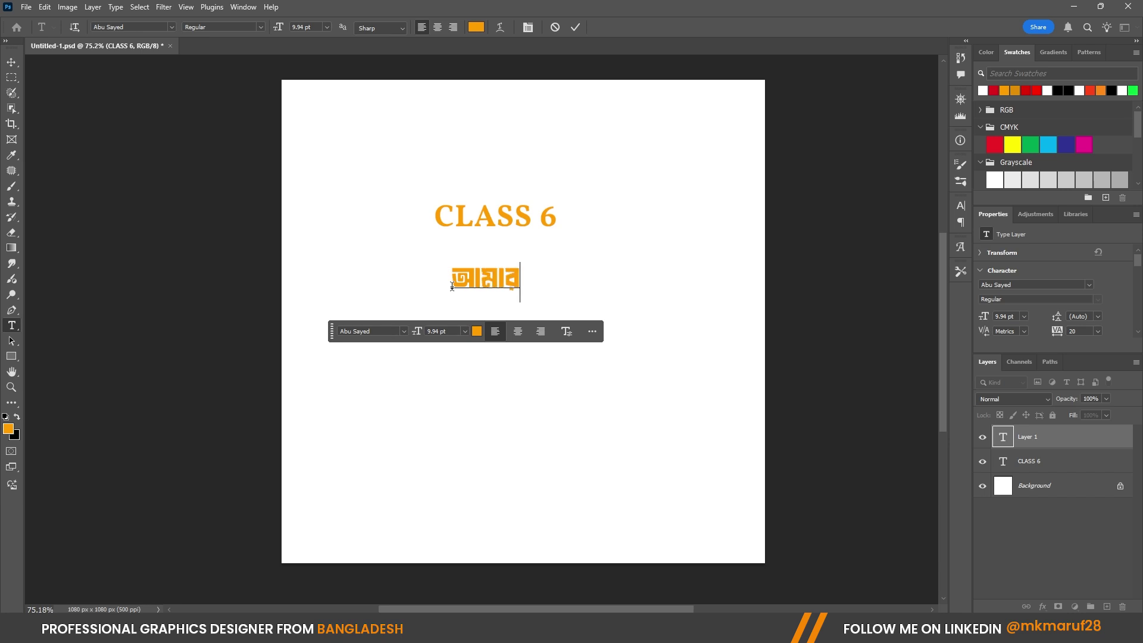
left_click(575, 27)
Enlarge the আমার text to about 23 pt and position it below CLASS 6
left_click(11, 62)
left_click_drag(519, 293, 611, 313)
left_click_drag(557, 268, 541, 323)
left_click(590, 27)
mouse_move(541, 327)
left_mouse_down()
mouse_move(518, 327)
mouse_move(525, 339)
left_mouse_up()
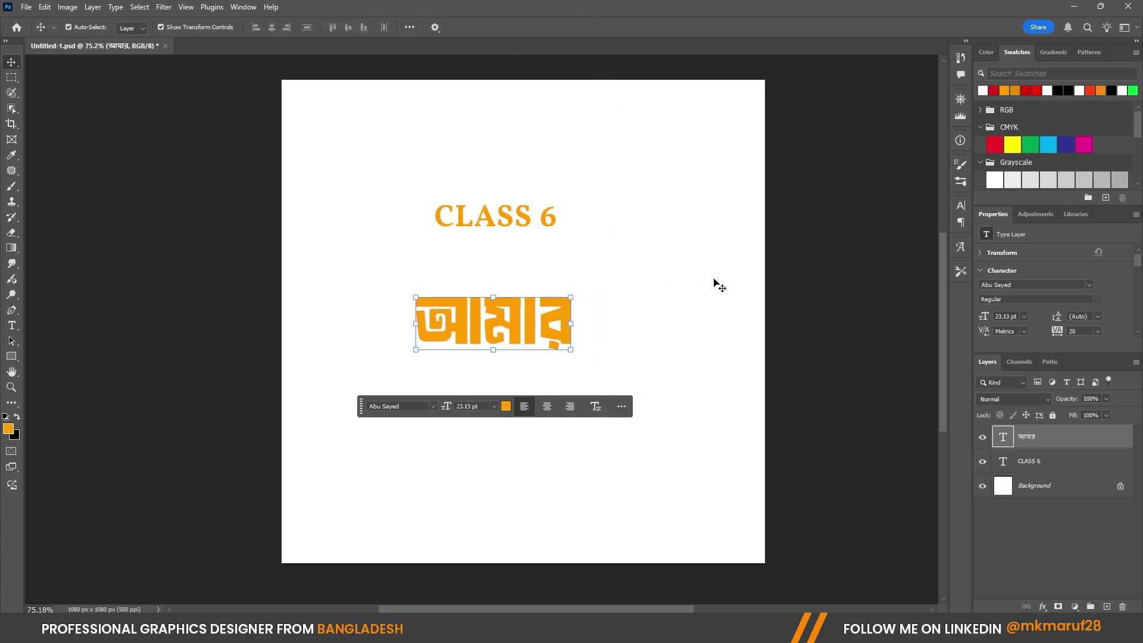
scroll(616, 250, "up", 2)
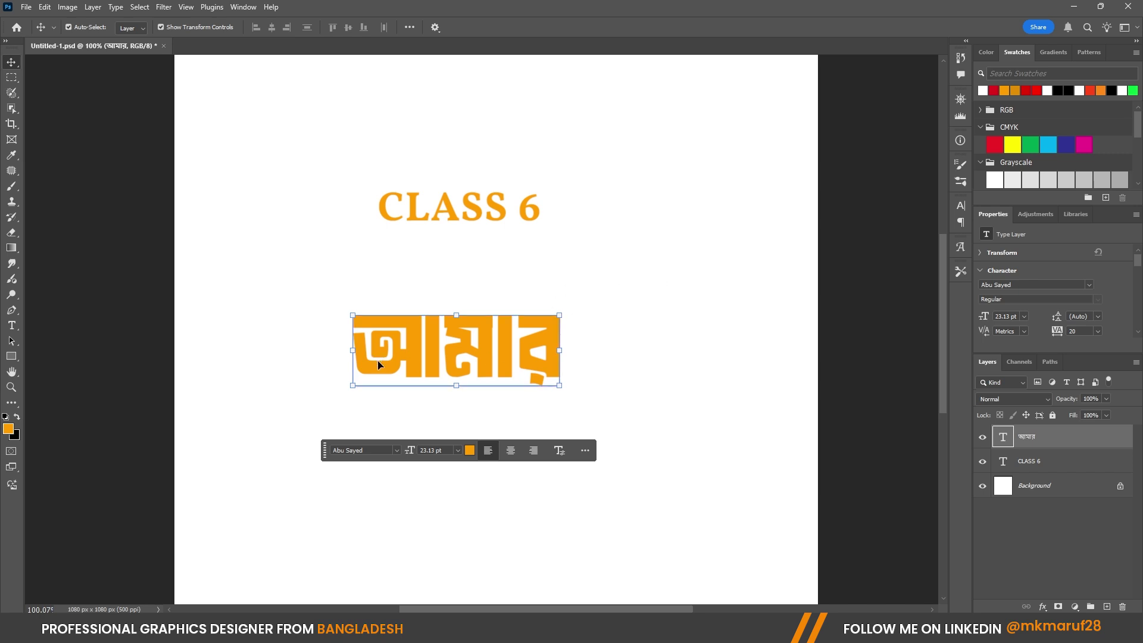
left_click_drag(498, 351, 499, 343)
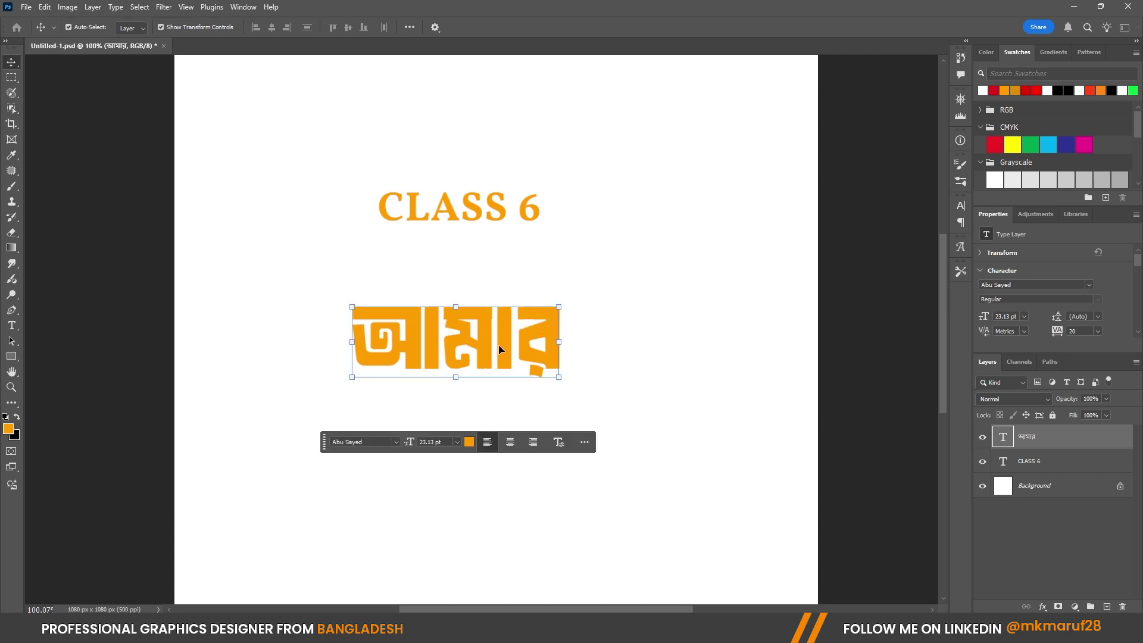
Set the CLASS 6 text's font to Poppins and enlarge it to about 16 pt above the Bangla word
left_click(492, 200)
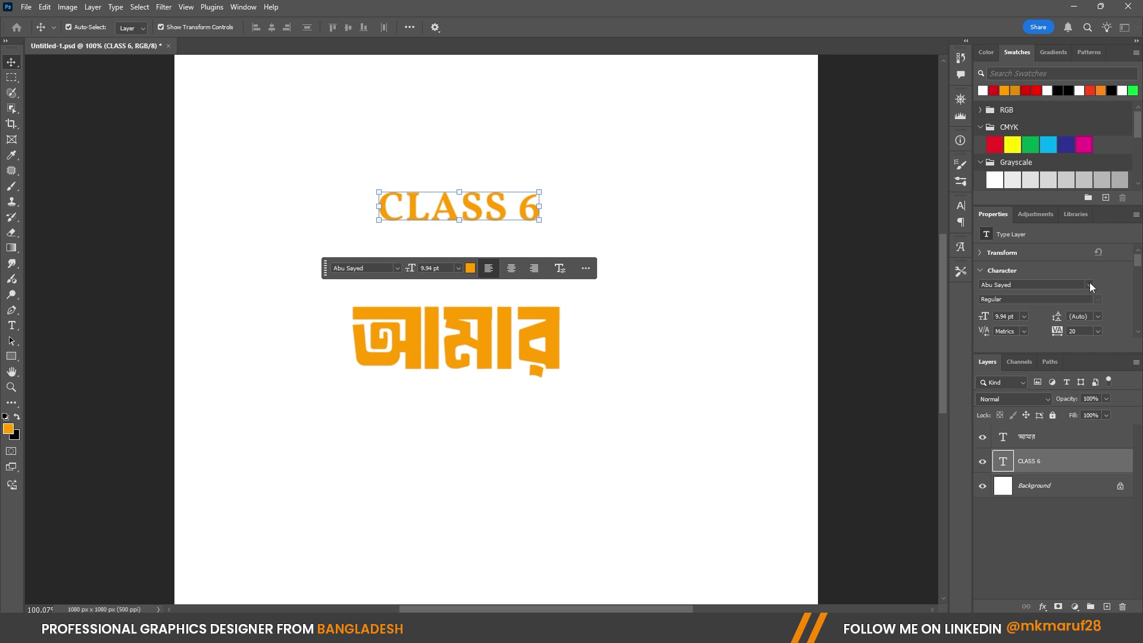
left_click(1089, 284)
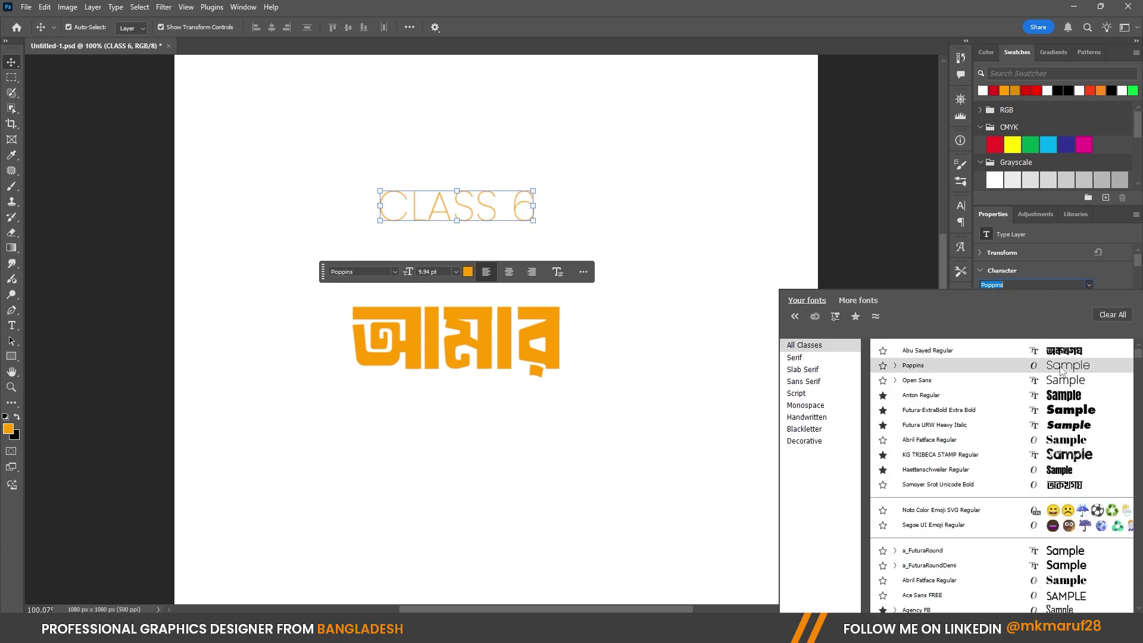
left_click(1061, 368)
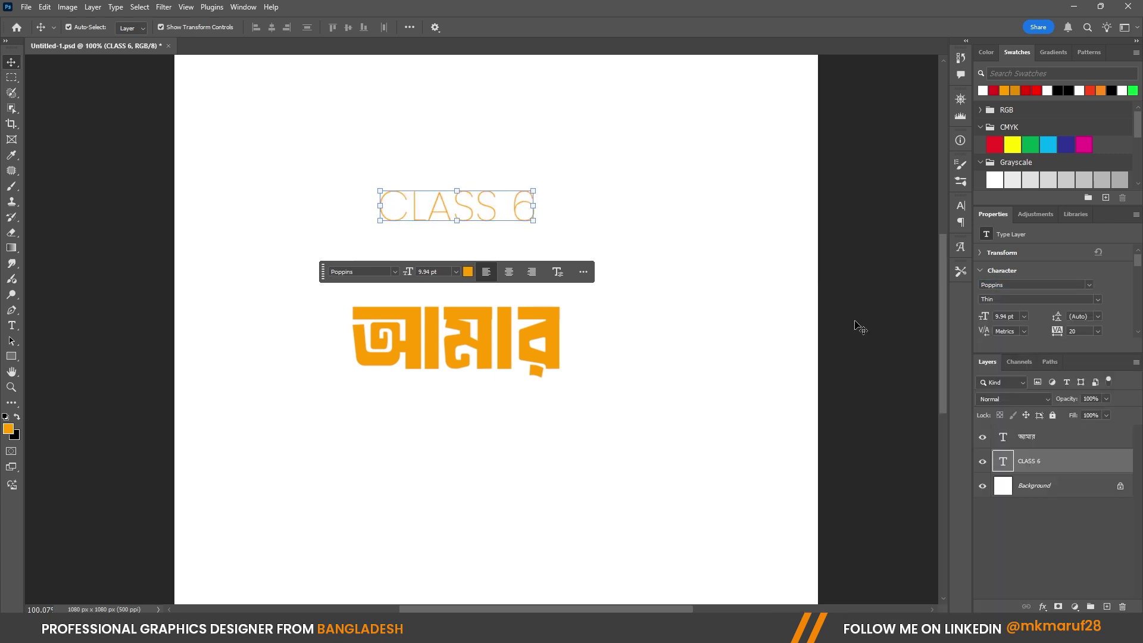
left_click(693, 226)
left_click_drag(458, 222, 453, 237)
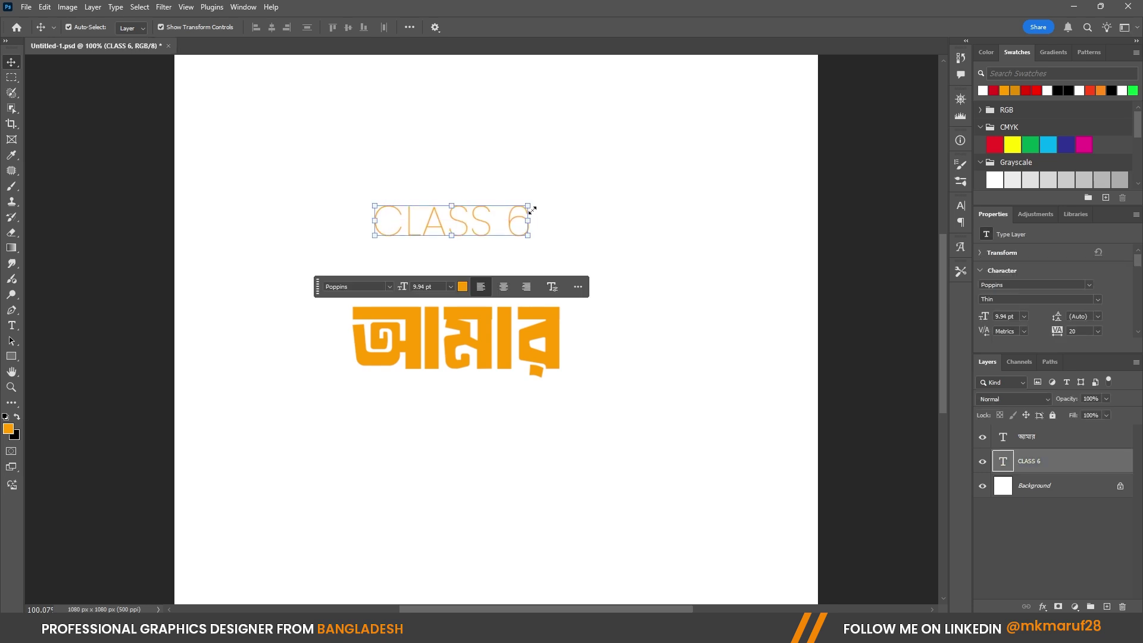
left_click_drag(532, 206, 585, 178)
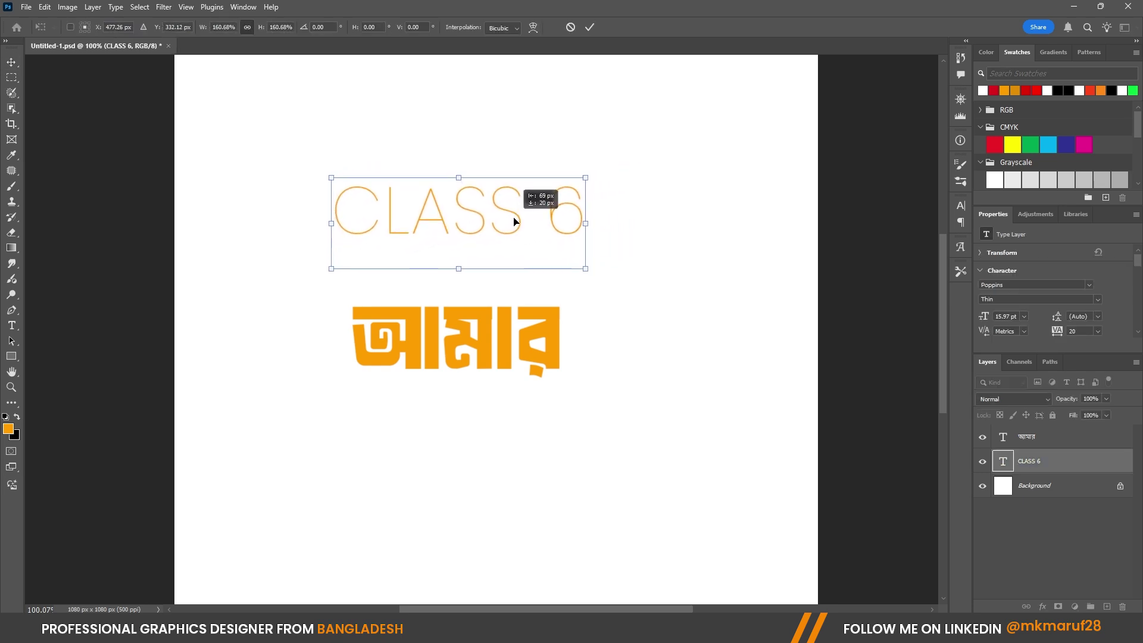
left_click(590, 27)
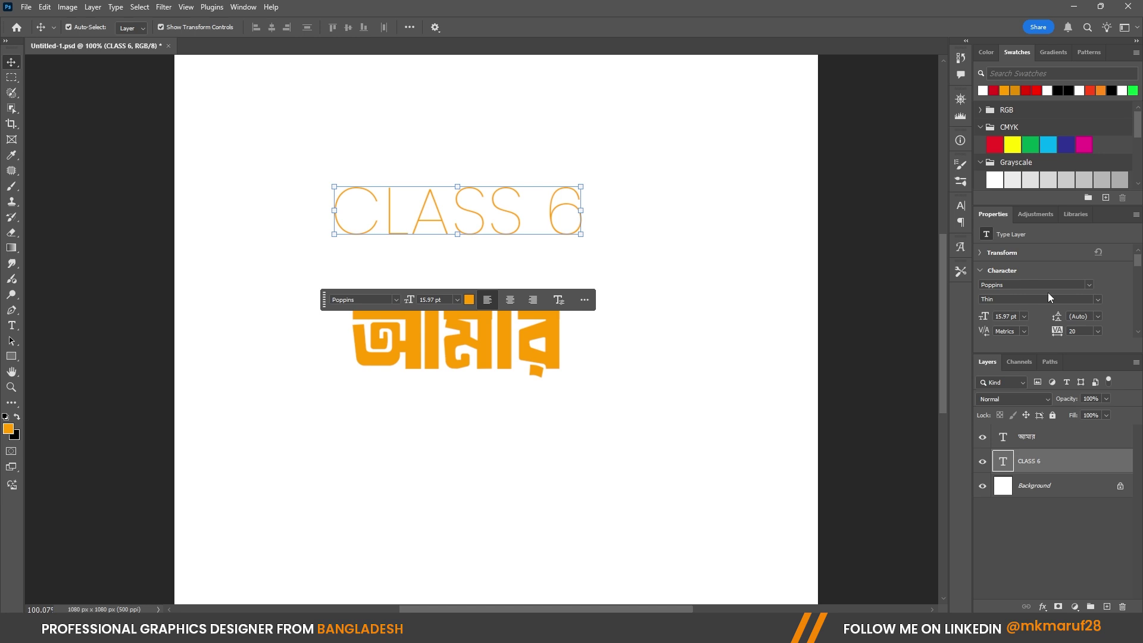
Apply the Black font style to the CLASS 6 text and move it slightly down
left_click(1096, 300)
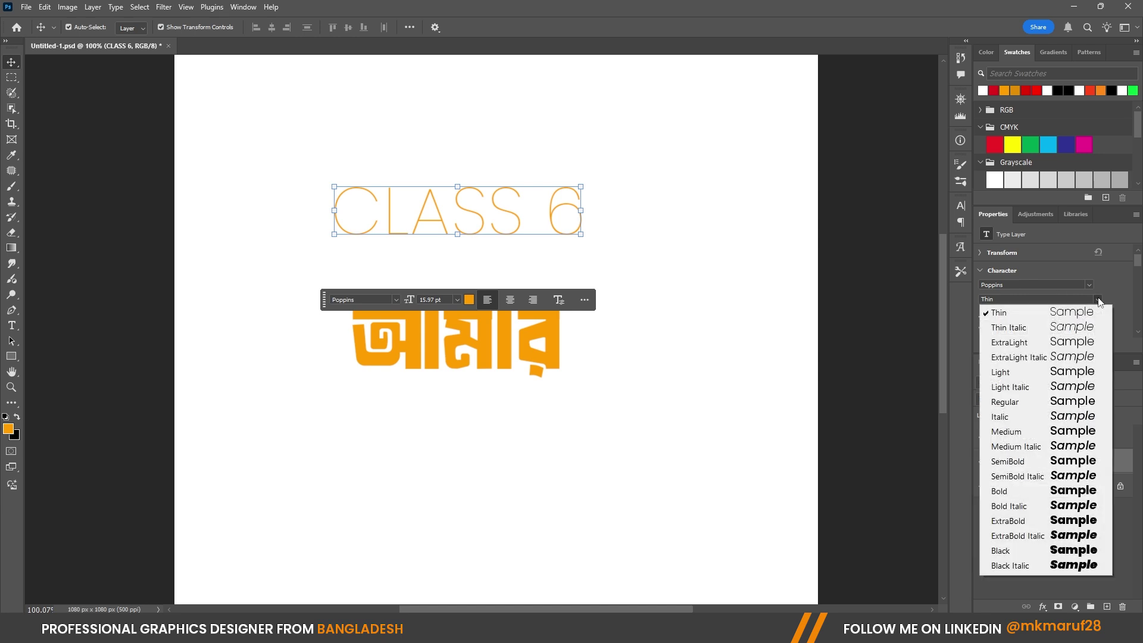
left_click(1069, 557)
left_click_drag(541, 217, 531, 232)
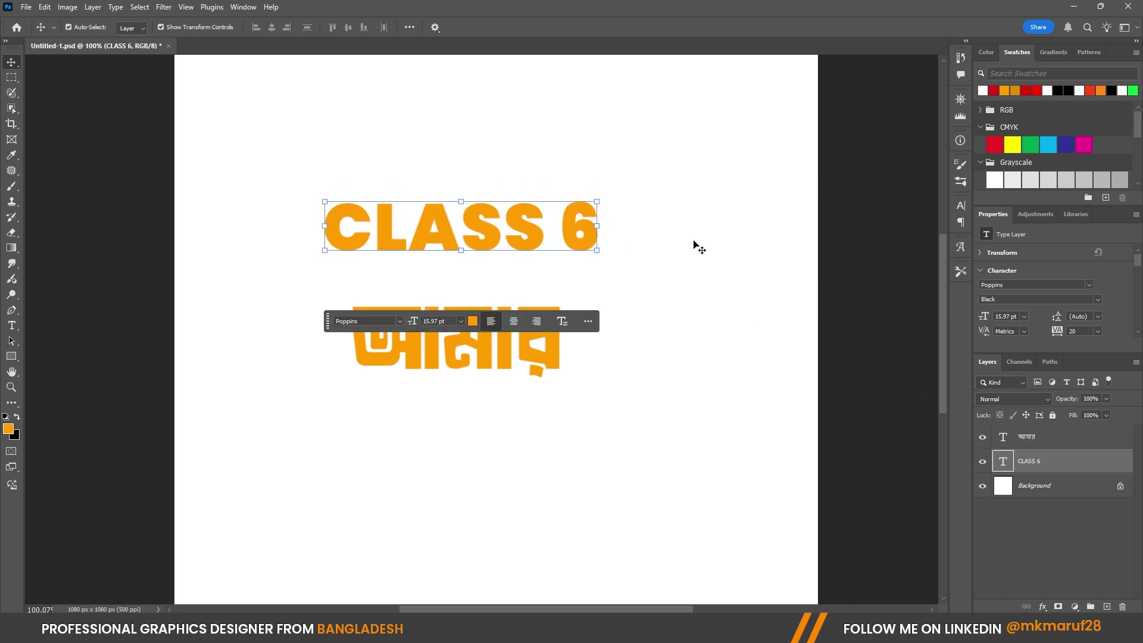
Change the CLASS 6 text's font style to Black Italic
left_click(1096, 300)
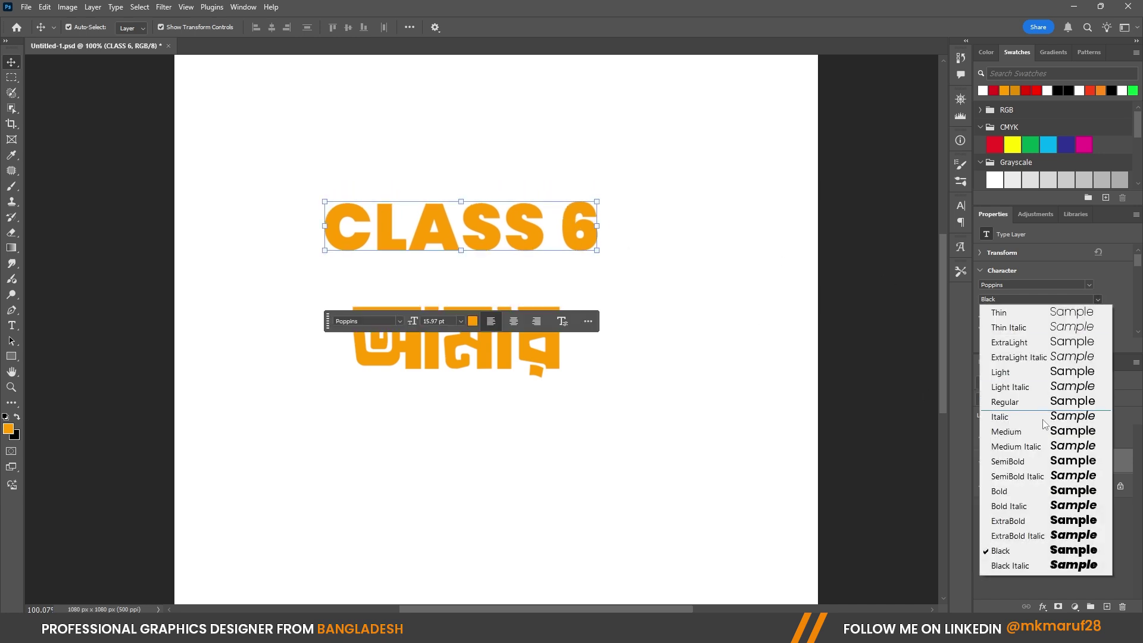
left_click(1040, 566)
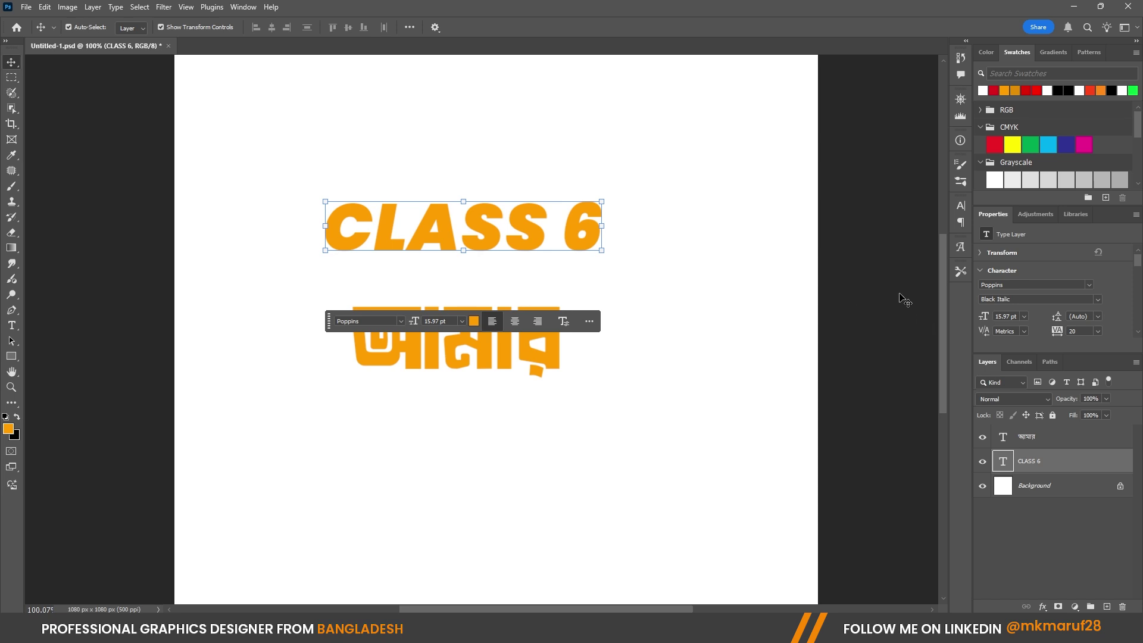
left_click(1098, 300)
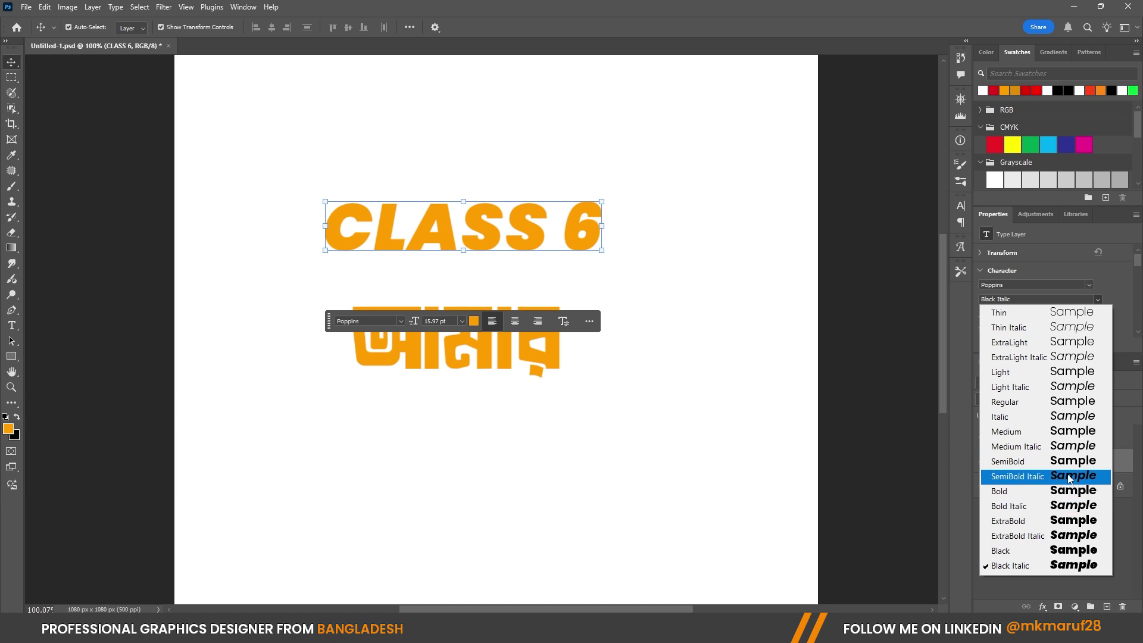
left_click(1109, 298)
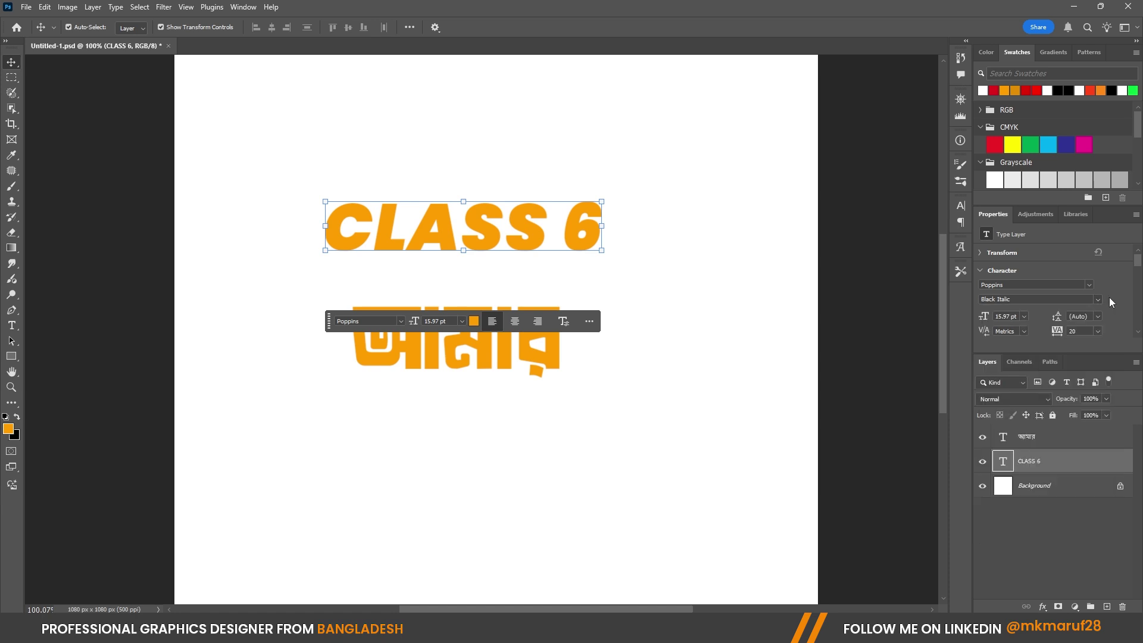
left_click(1062, 285)
left_click(1088, 287)
left_click(991, 456)
left_click(788, 251)
key("ctrl+z")
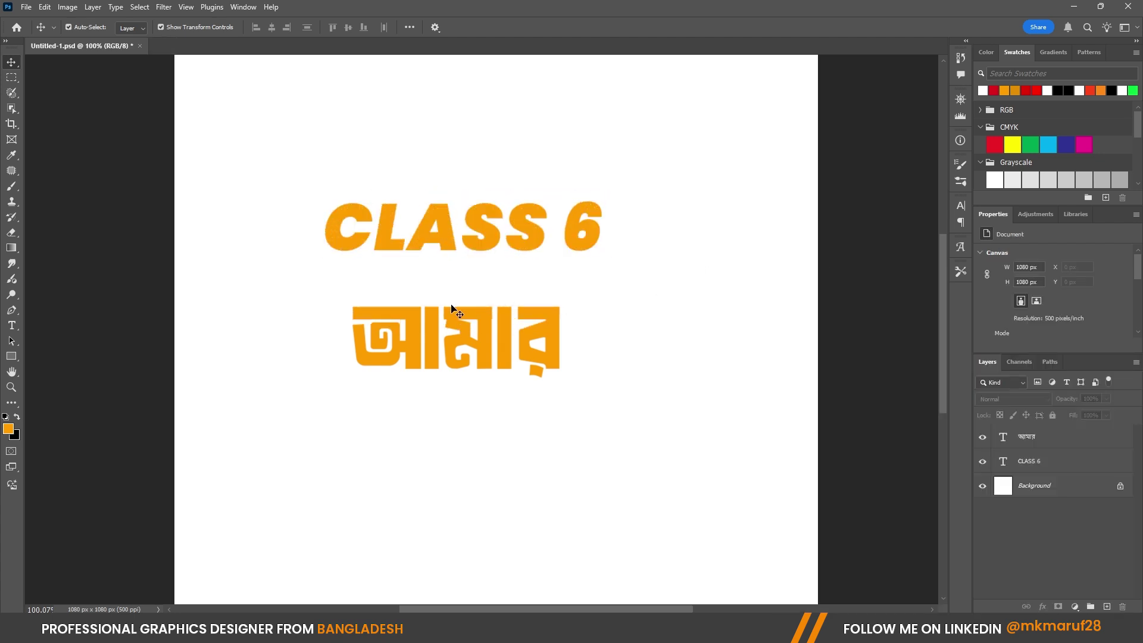
Try to search the font list for the CLASS 6 text with Bangla characters, and leave the আমার text selected instead
left_click(439, 234)
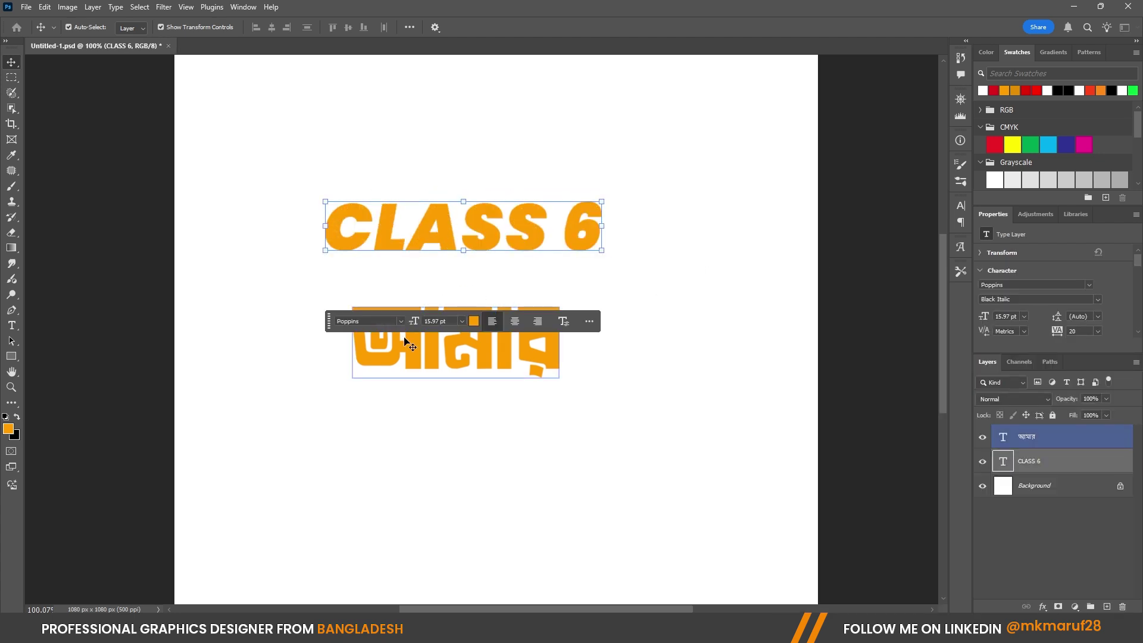
left_click(383, 322)
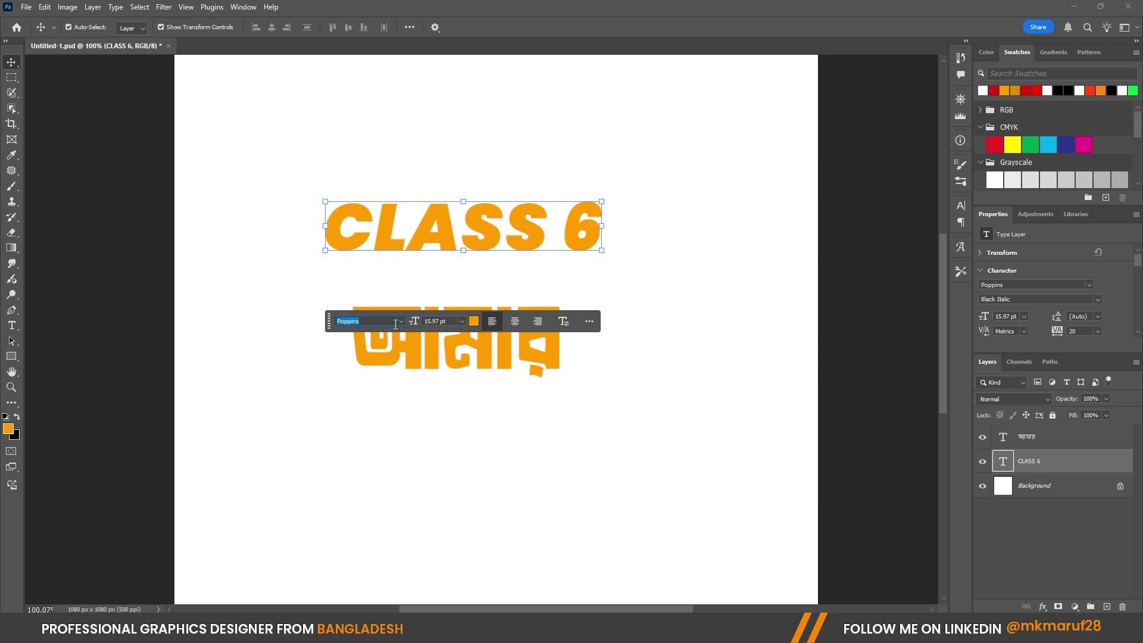
type("ৃি")
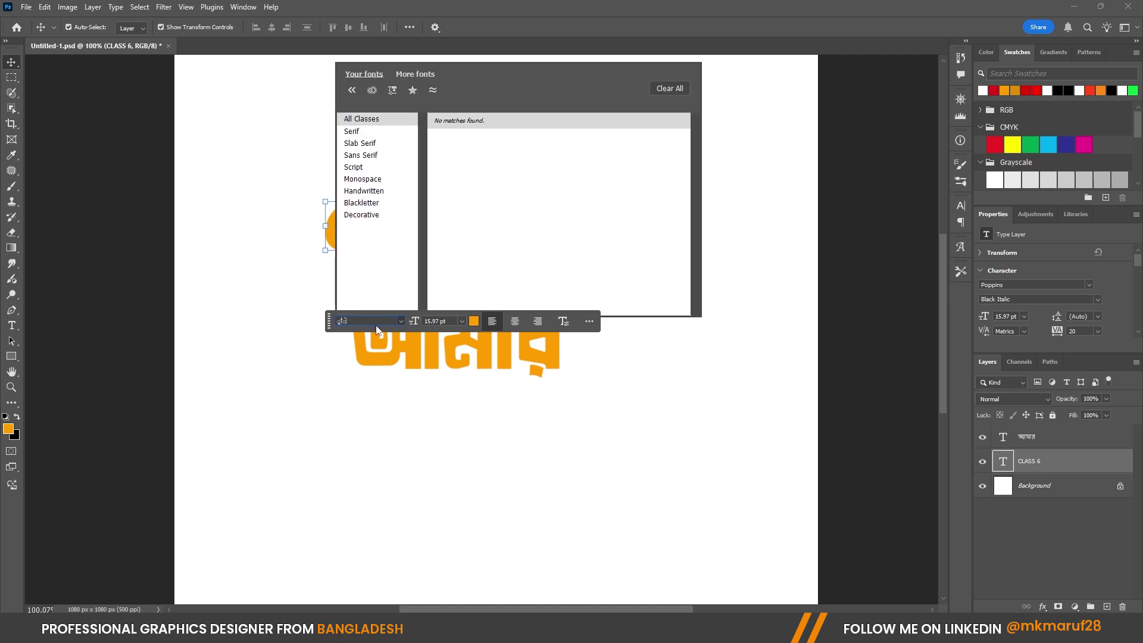
left_click(391, 375)
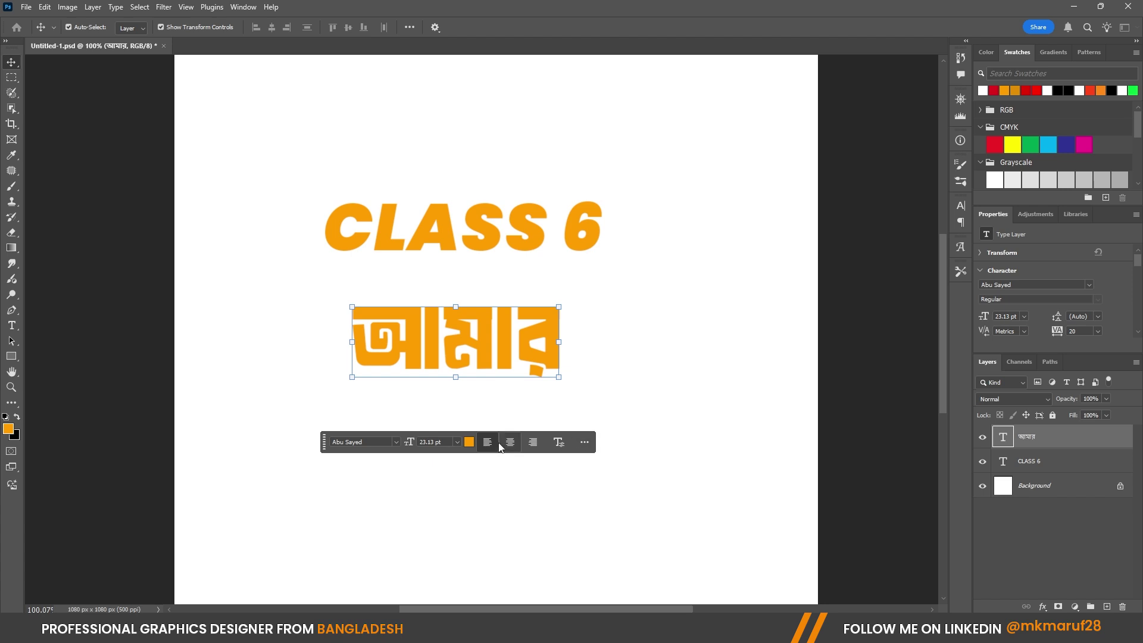
Move the আমার text up closer beneath CLASS 6, and nudge the CLASS 6 text slightly up
left_click(759, 366)
scroll(464, 262, "up", 1)
left_click_drag(475, 341, 486, 316)
mouse_move(484, 240)
left_mouse_down()
mouse_move(482, 251)
mouse_move(479, 231)
left_mouse_up()
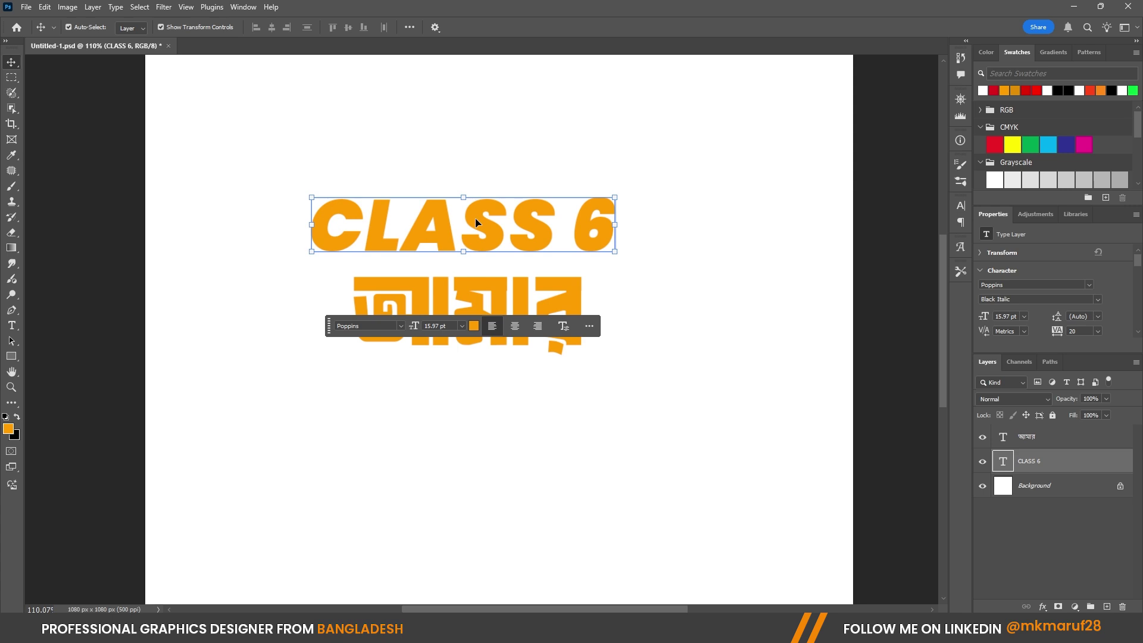
Switch to the browser and look through the font families listed on Google Fonts
left_click(479, 628)
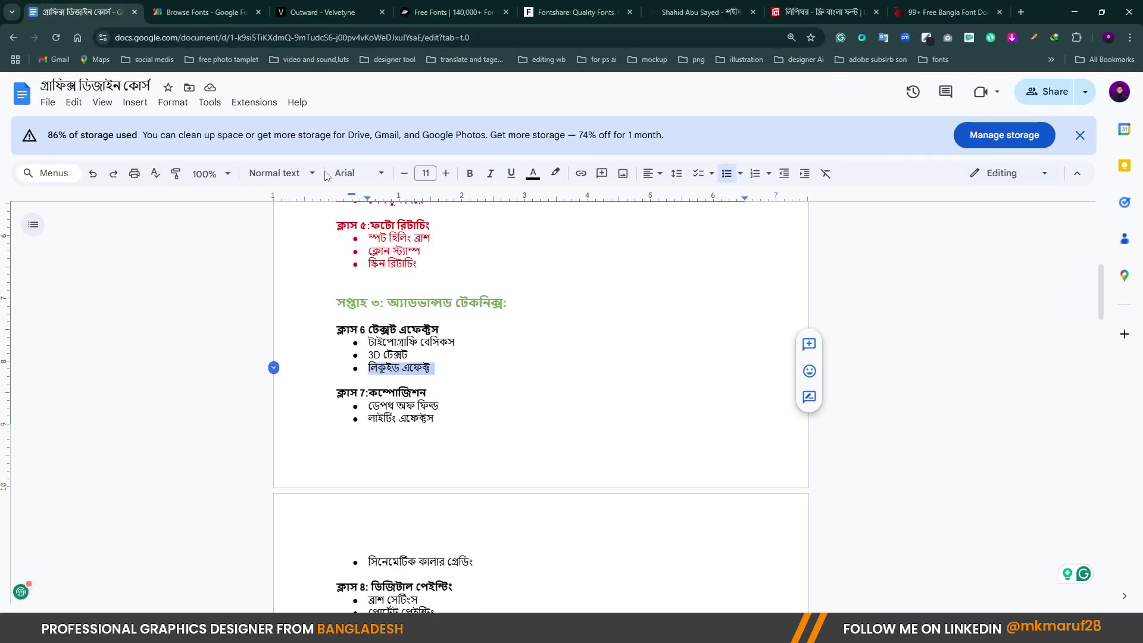
left_click(179, 5)
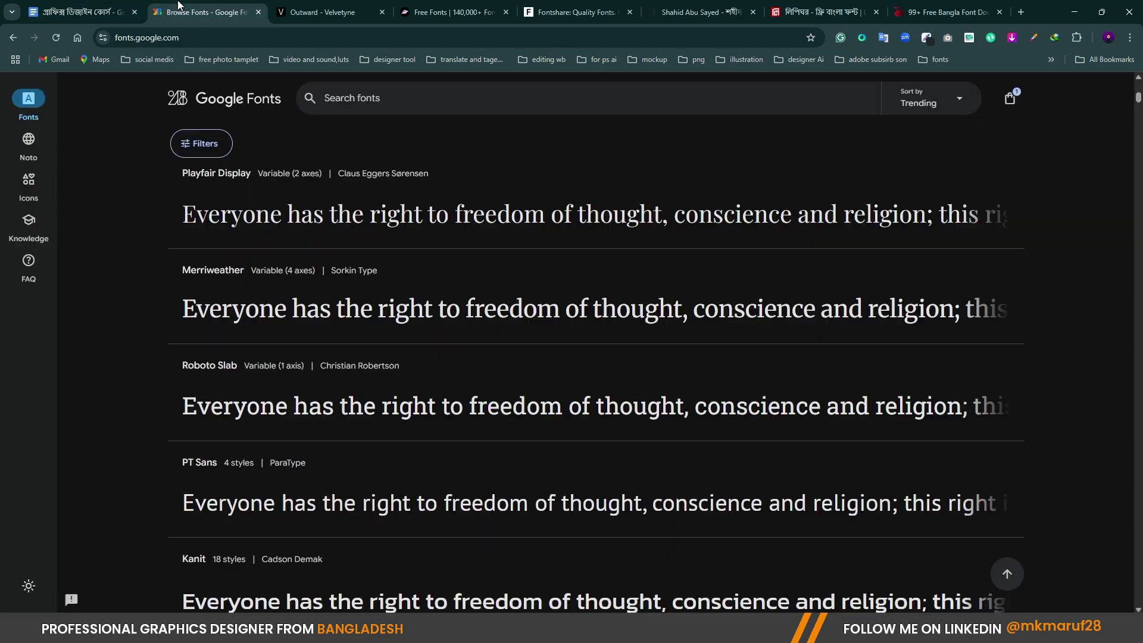
scroll(319, 280, "up", 20)
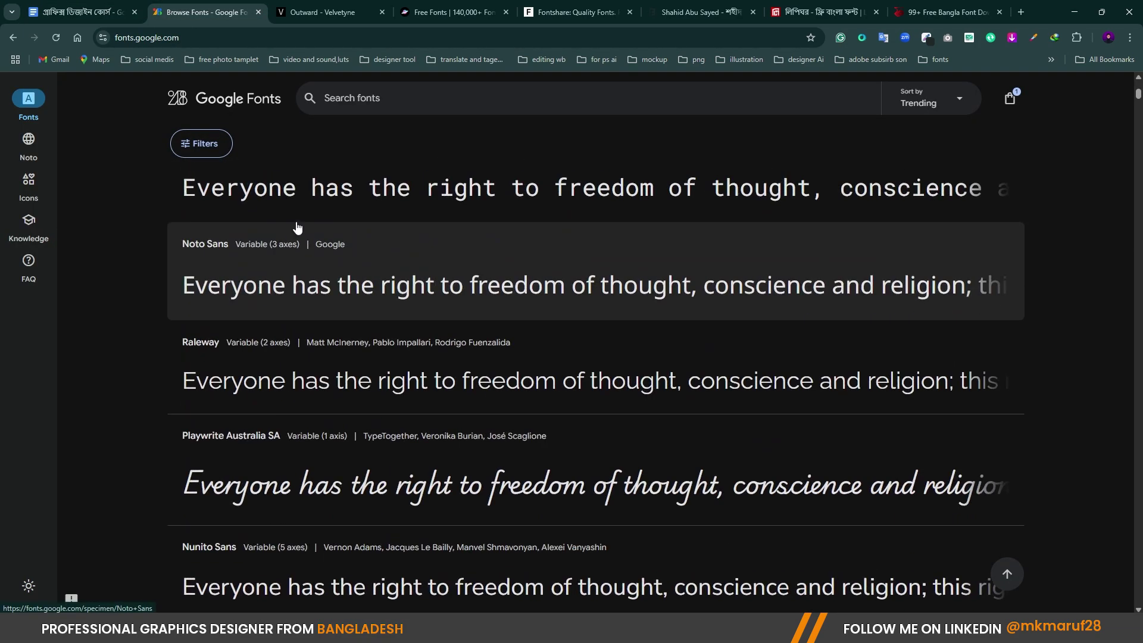
scroll(269, 125, "up", 4)
left_click(29, 102)
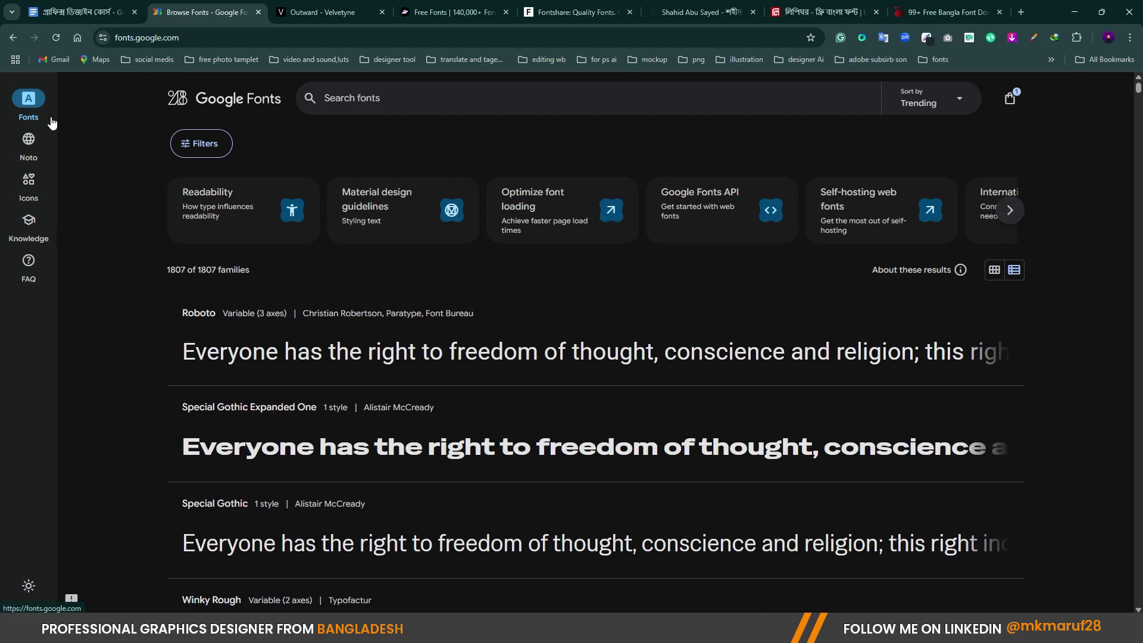
scroll(637, 312, "down", 9)
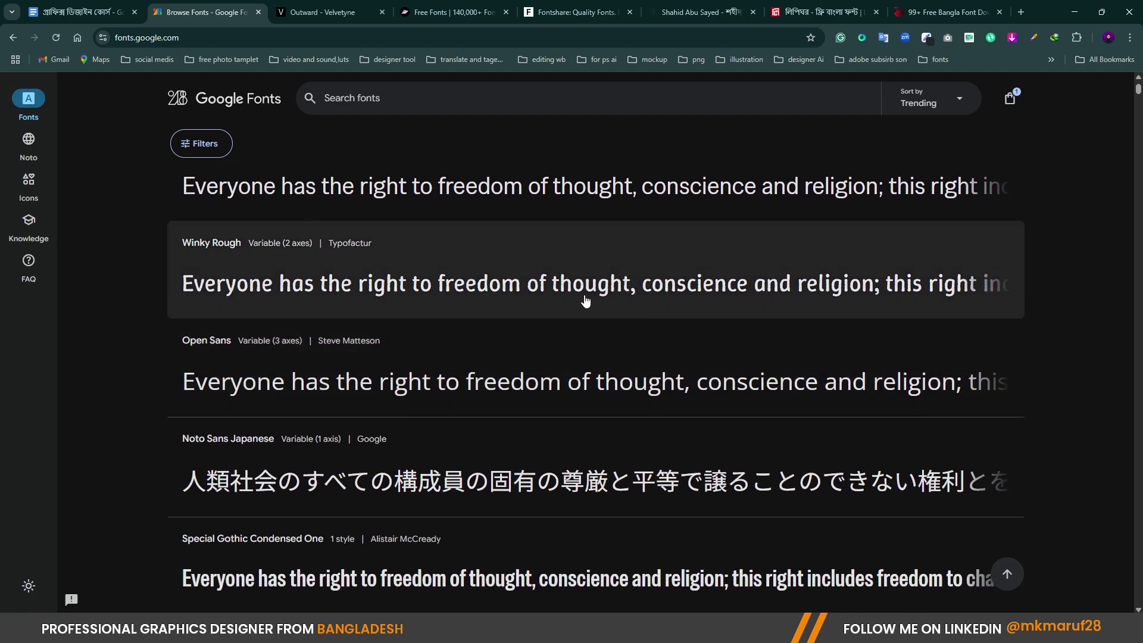
scroll(536, 296, "down", 13)
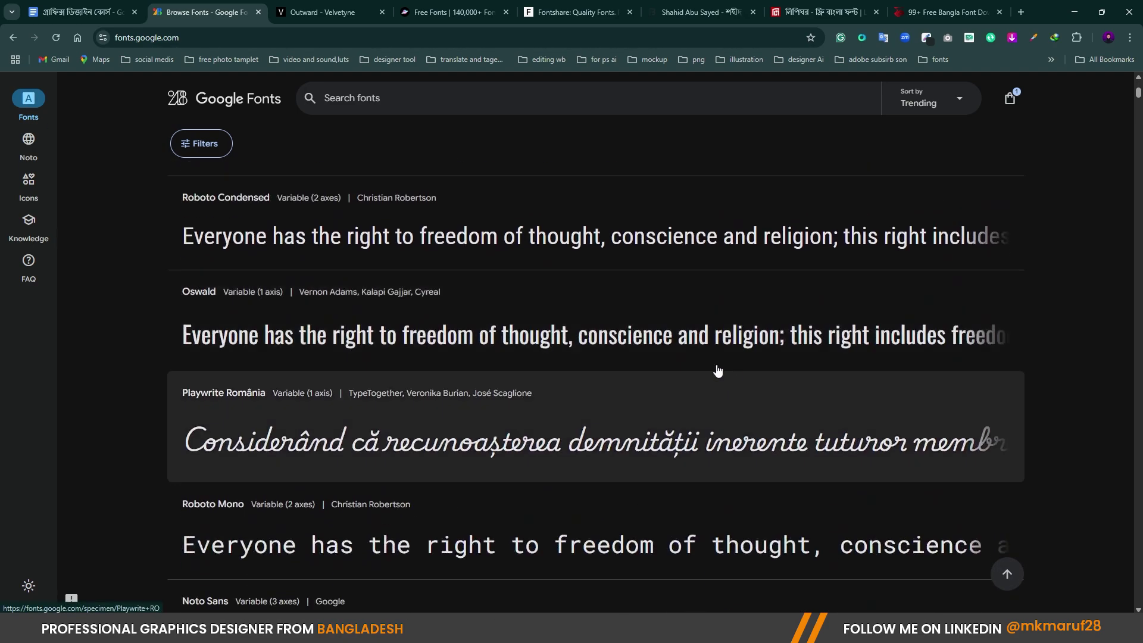
scroll(701, 338, "up", 20)
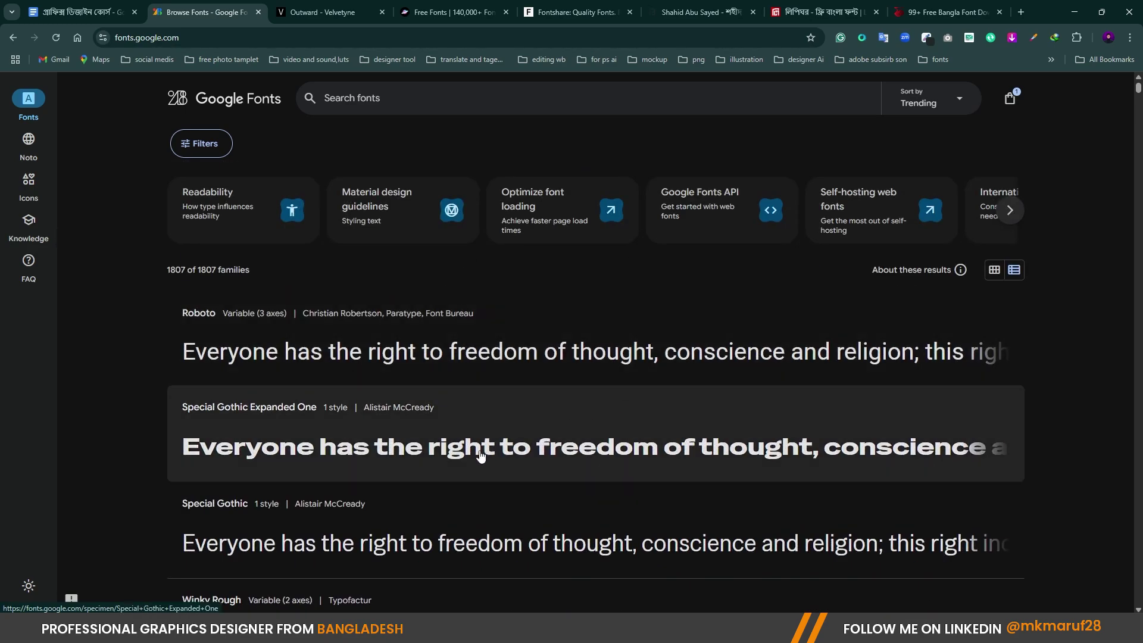
Open the Special Gothic Expanded One font on Google Fonts and add it to the font selection for download
left_click(513, 449)
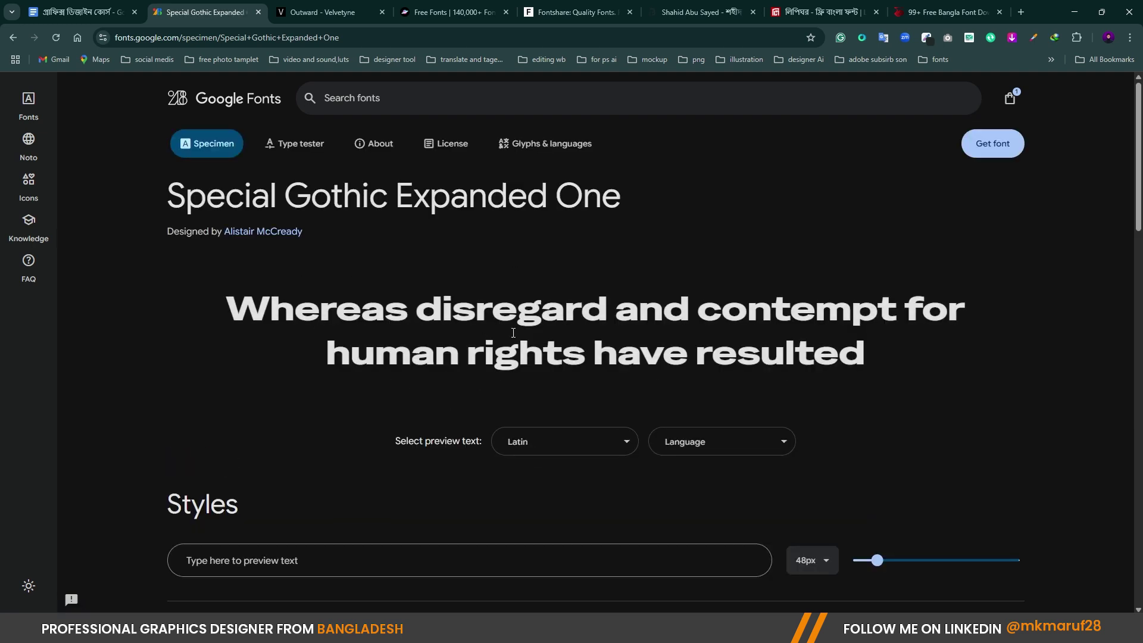
scroll(585, 465, "down", 1)
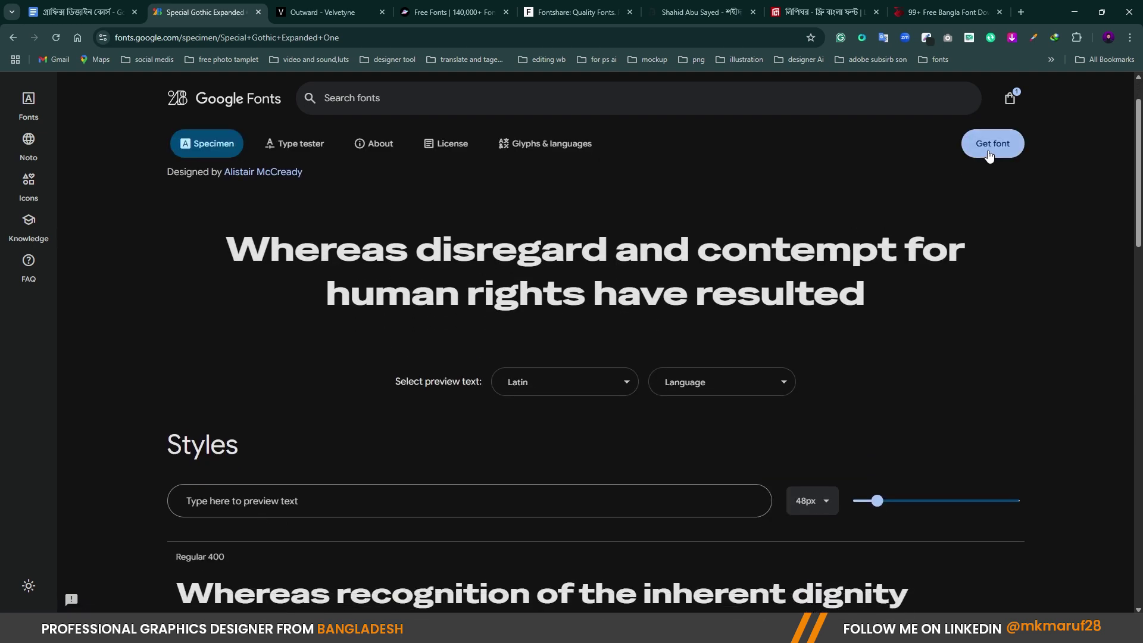
left_click(988, 155)
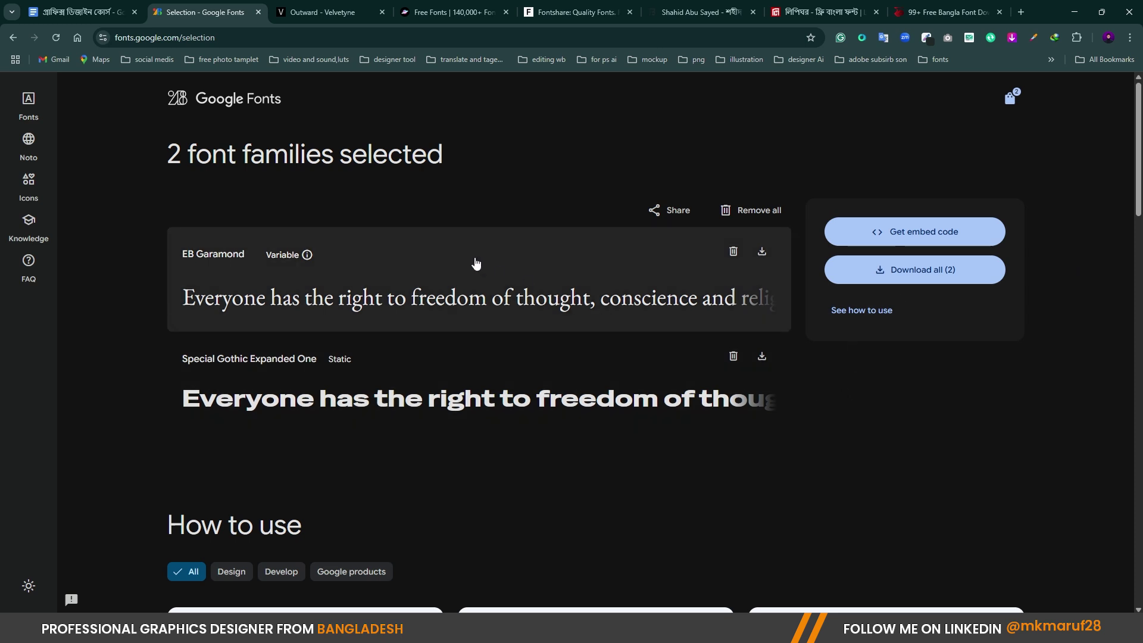
Go back from the Velvetyne Outward page to the Free Faces gallery's list of all typefaces
left_click(324, 11)
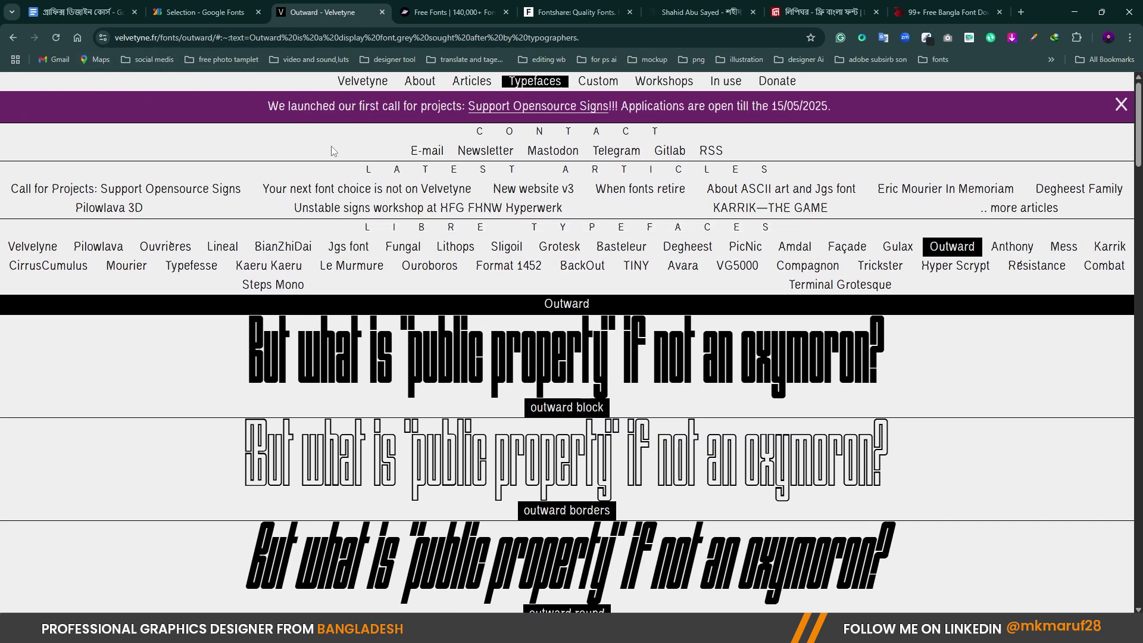
left_click(21, 43)
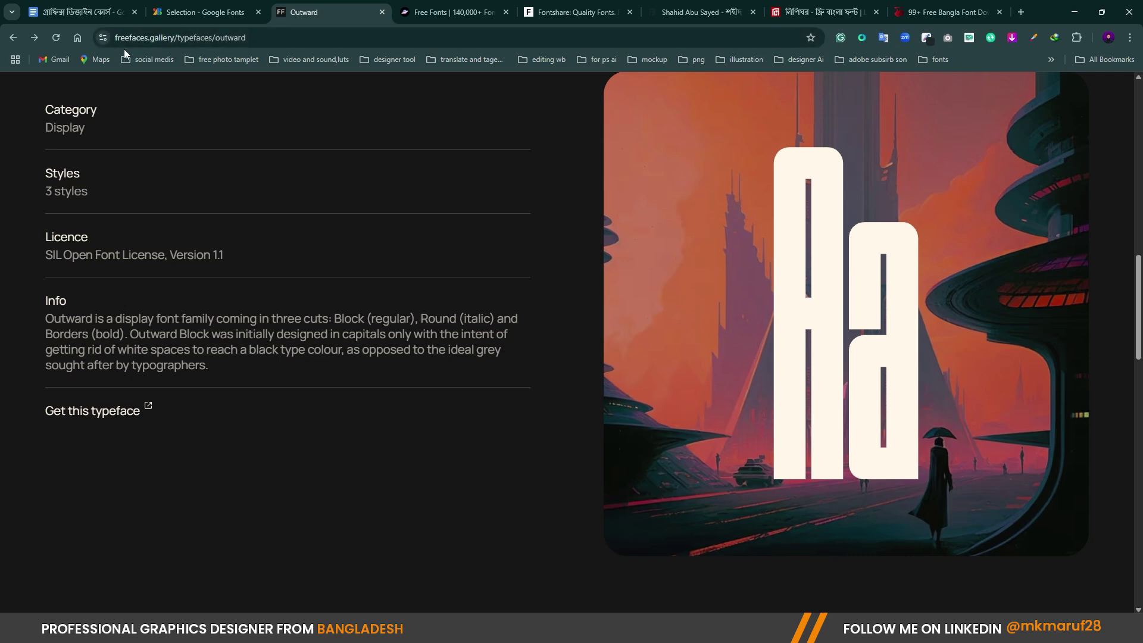
scroll(291, 152, "up", 10)
scroll(300, 161, "up", 5)
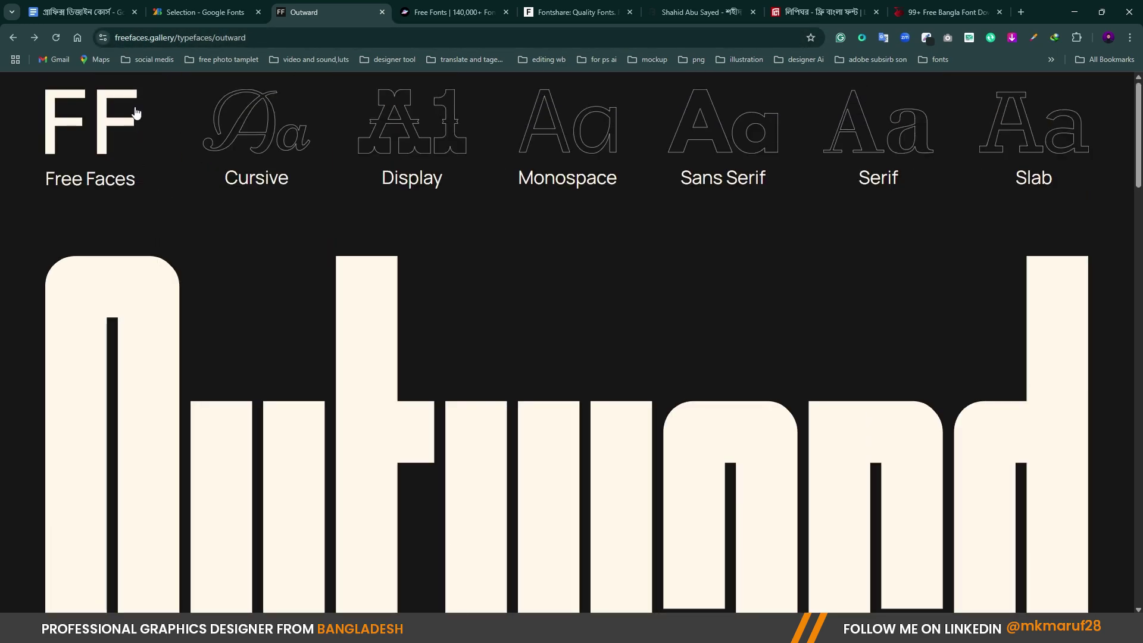
left_click(12, 37)
scroll(355, 201, "up", 1)
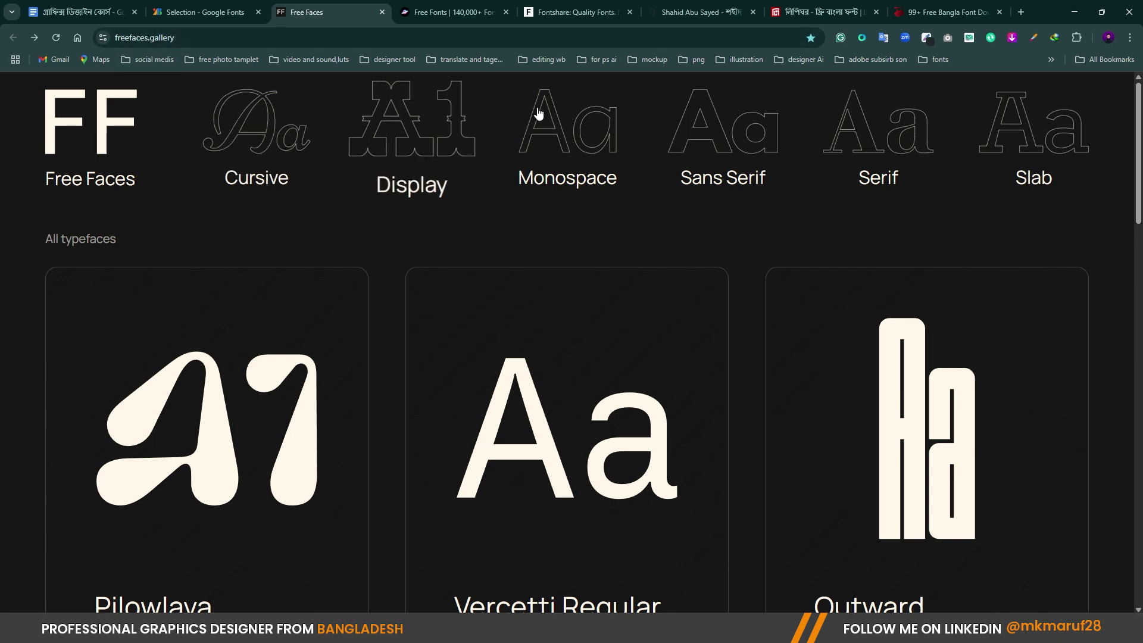
Look through the typefaces on the first two pages of the Free Faces gallery
scroll(930, 258, "down", 7)
scroll(931, 259, "down", 15)
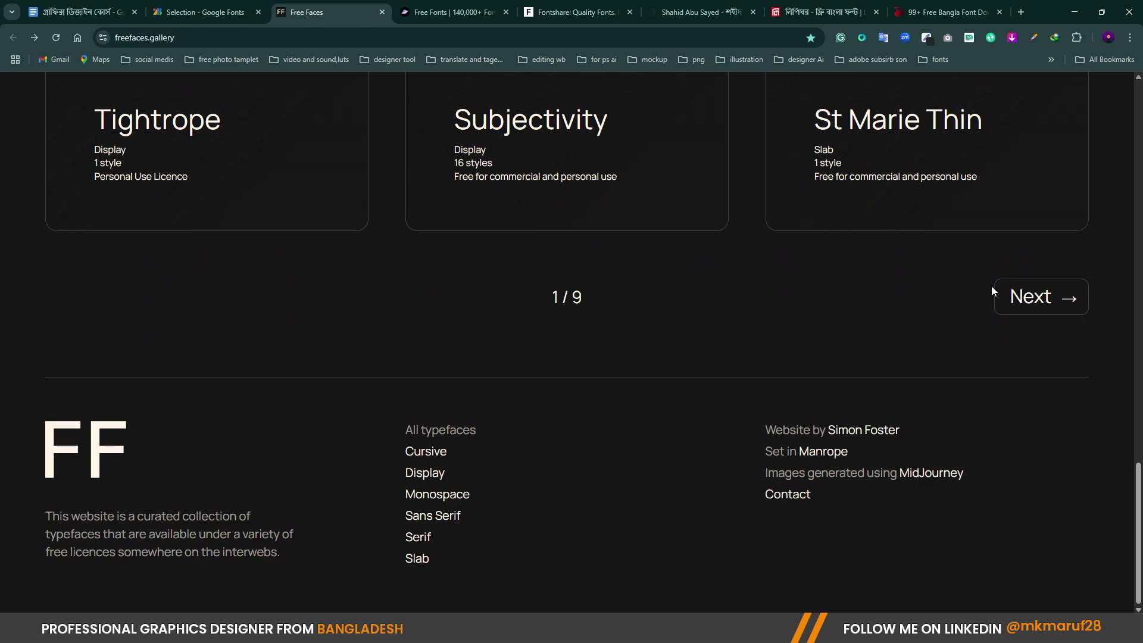
left_click(1033, 296)
scroll(1012, 268, "down", 1)
scroll(1013, 268, "down", 2)
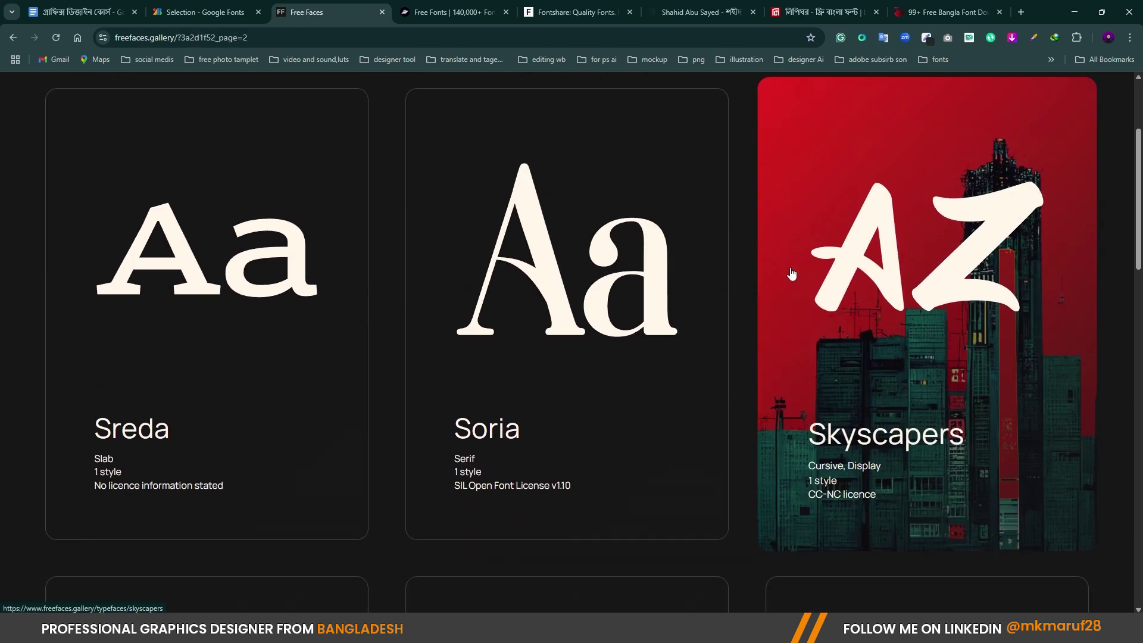
scroll(482, 296, "down", 5)
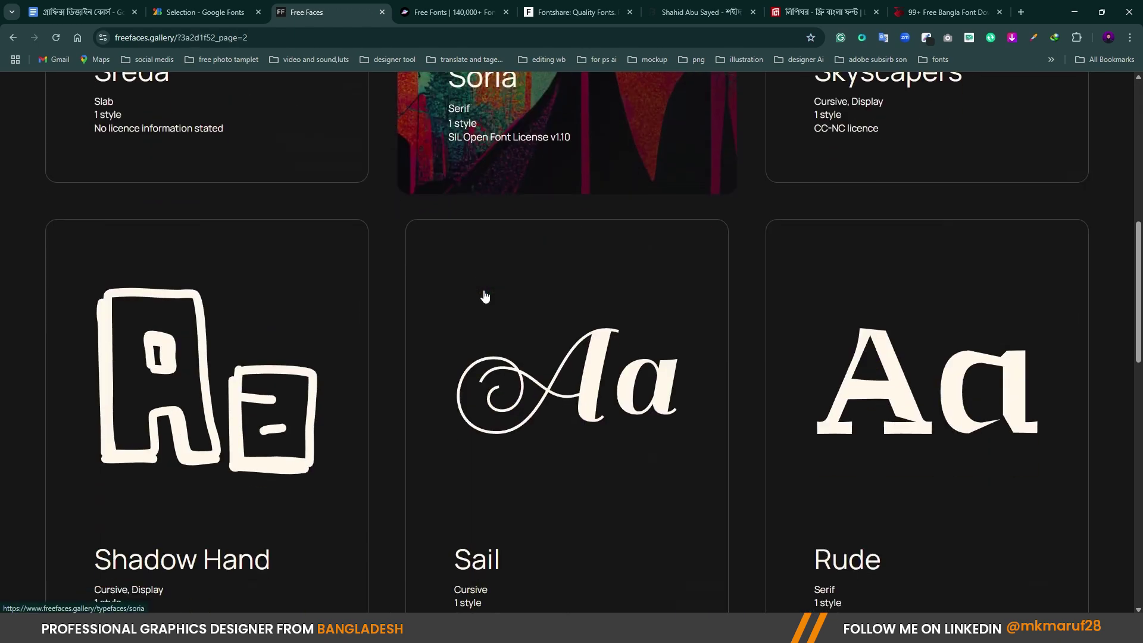
scroll(482, 321, "up", 6)
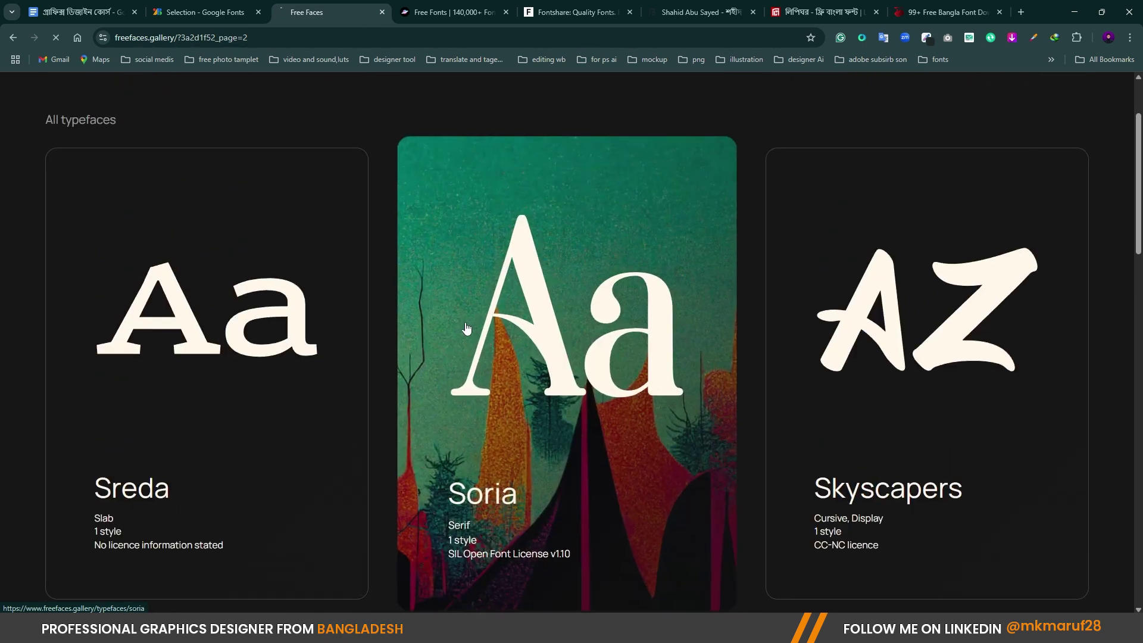
Open the Soria typeface from Free Faces, follow it to its Font Squirrel page and examine the font sample
scroll(727, 285, "down", 10)
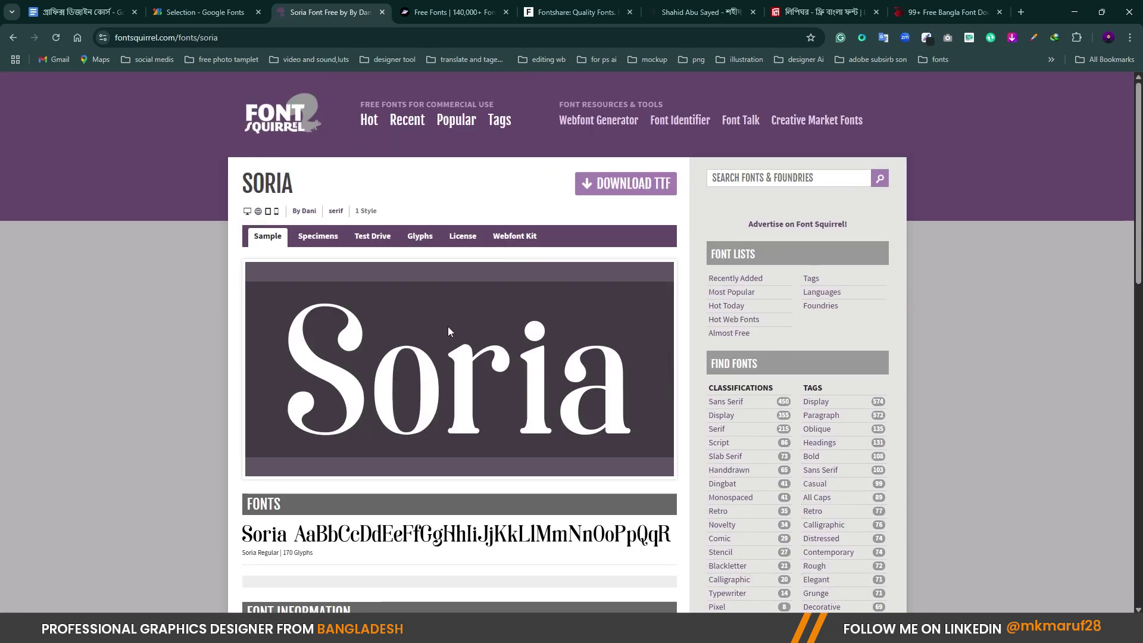
scroll(660, 315, "down", 3)
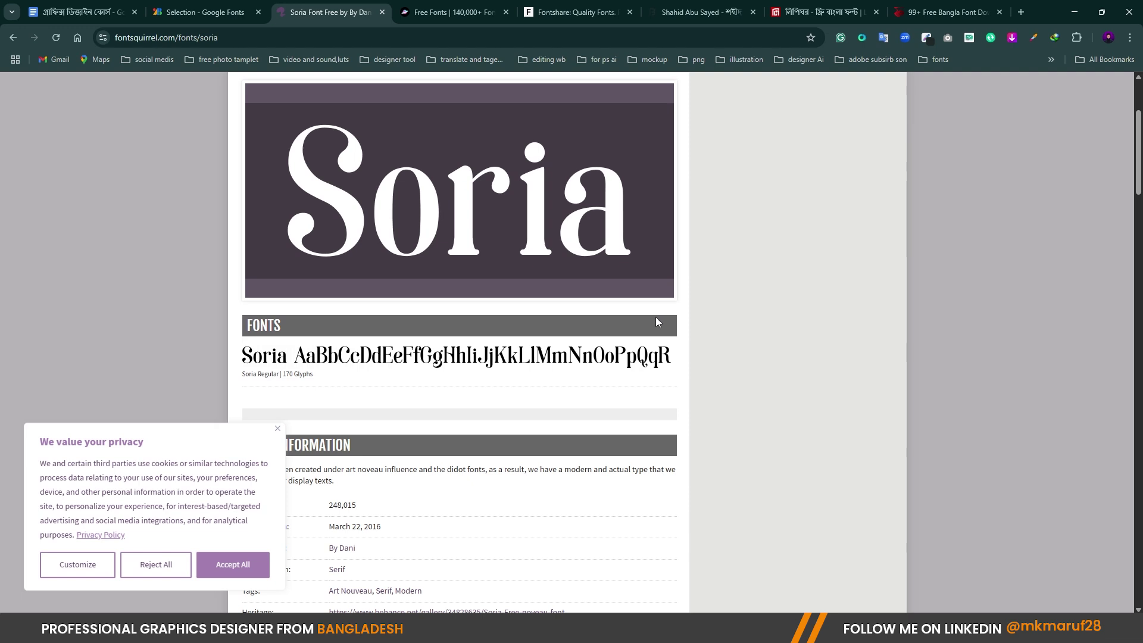
scroll(660, 316, "up", 3)
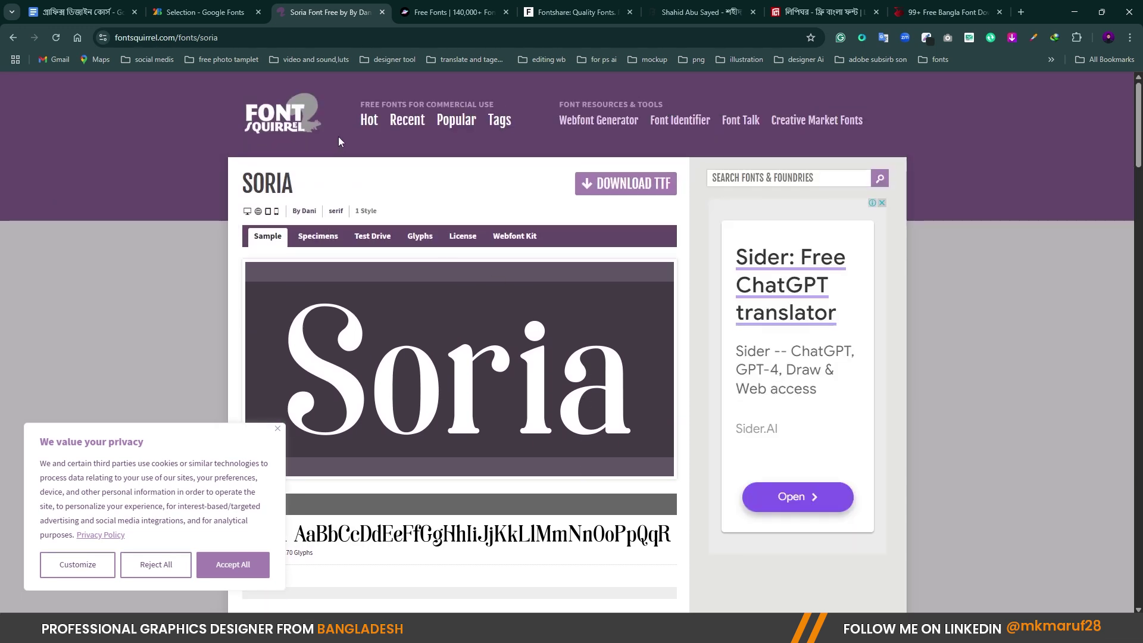
Switch to the FontSpace site and examine its free fonts, including the field for previewing custom text
left_click(411, 5)
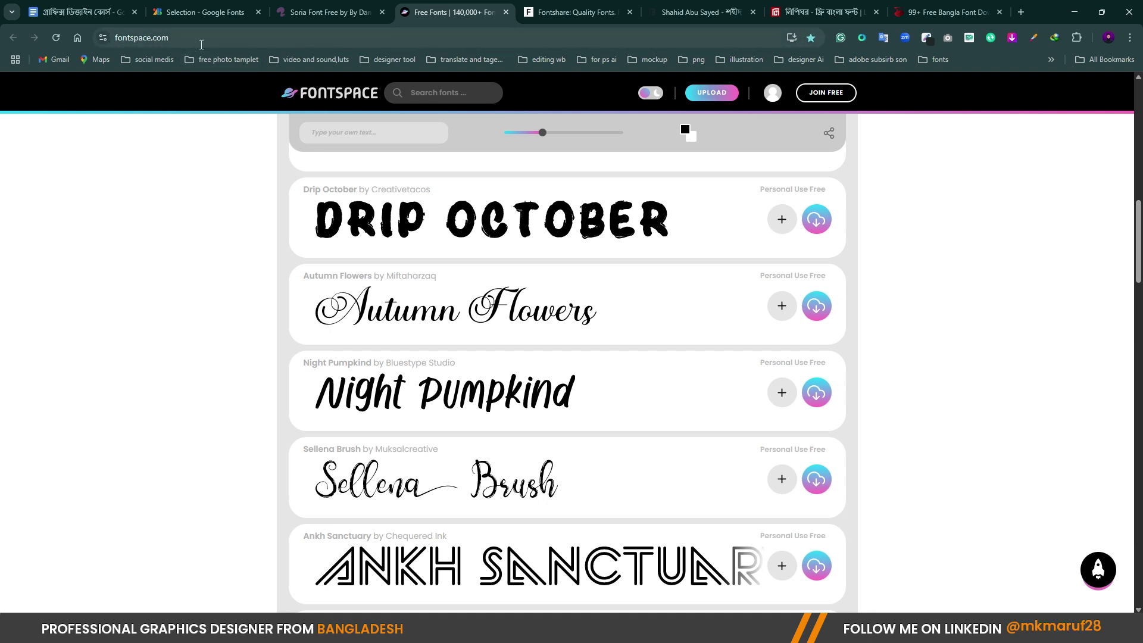
scroll(608, 350, "down", 6)
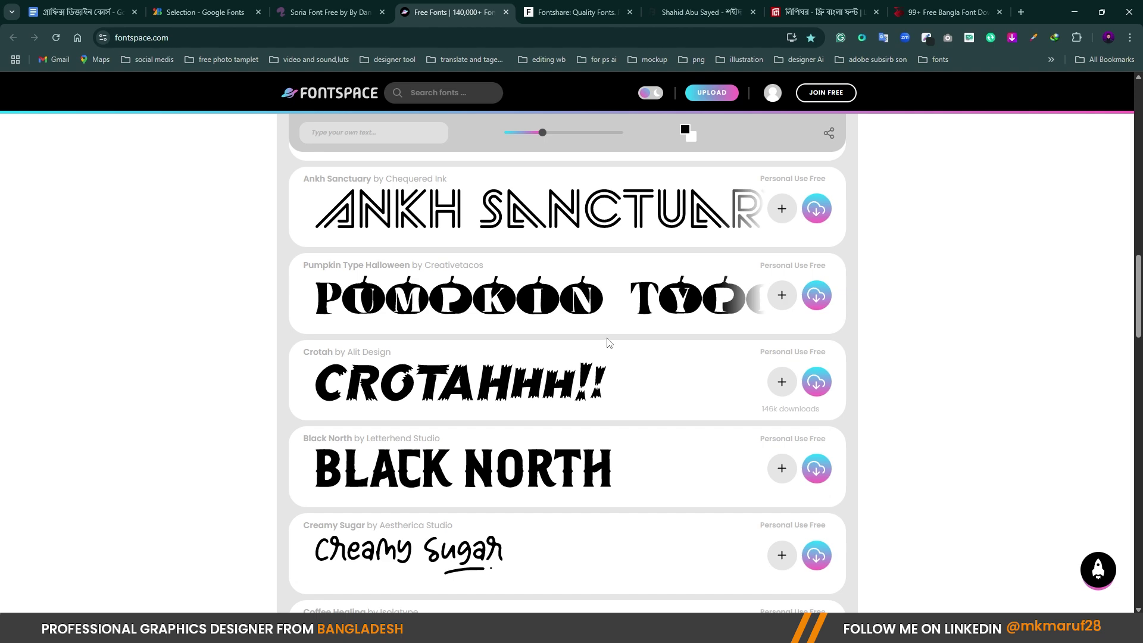
scroll(598, 316, "down", 6)
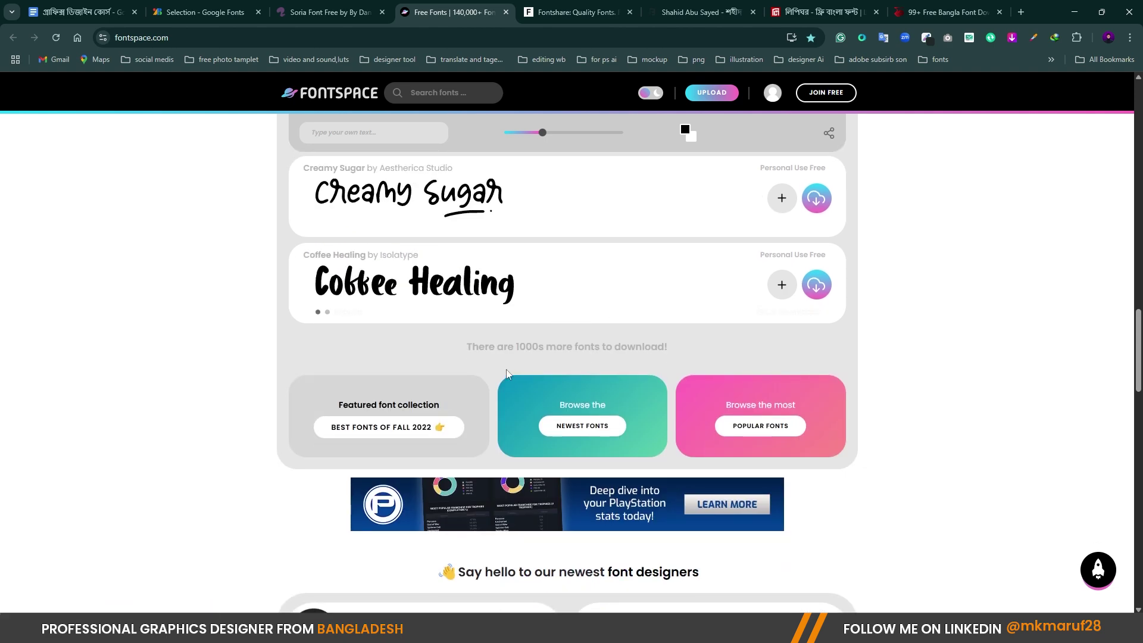
scroll(560, 305, "up", 5)
scroll(560, 306, "up", 7)
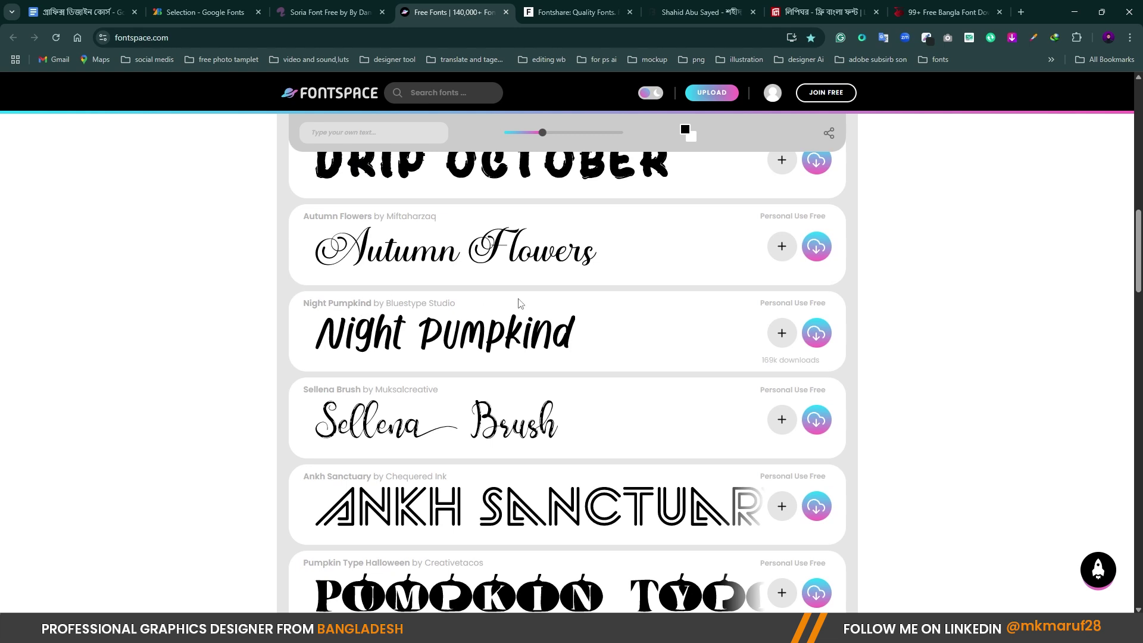
scroll(669, 364, "up", 2)
left_click(392, 136)
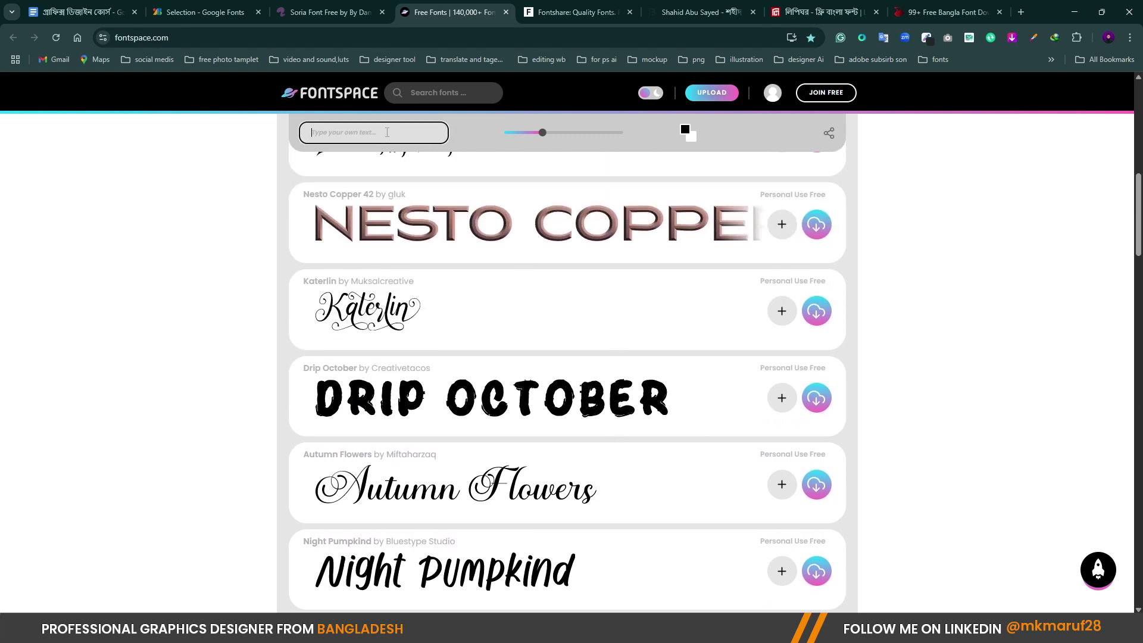
scroll(718, 330, "down", 5)
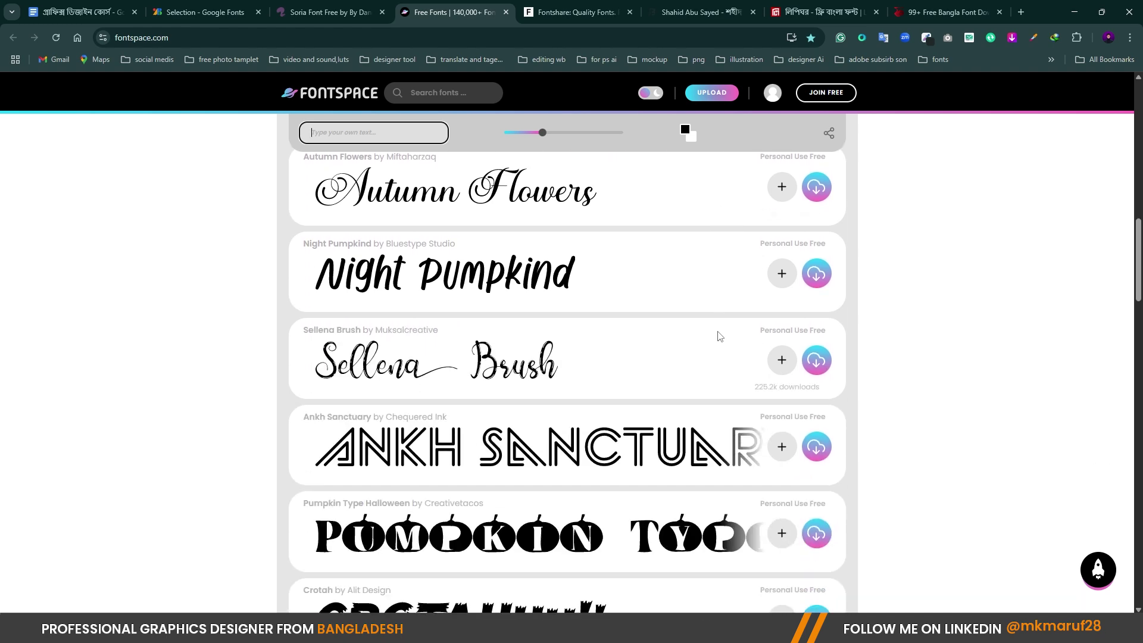
scroll(719, 337, "down", 5)
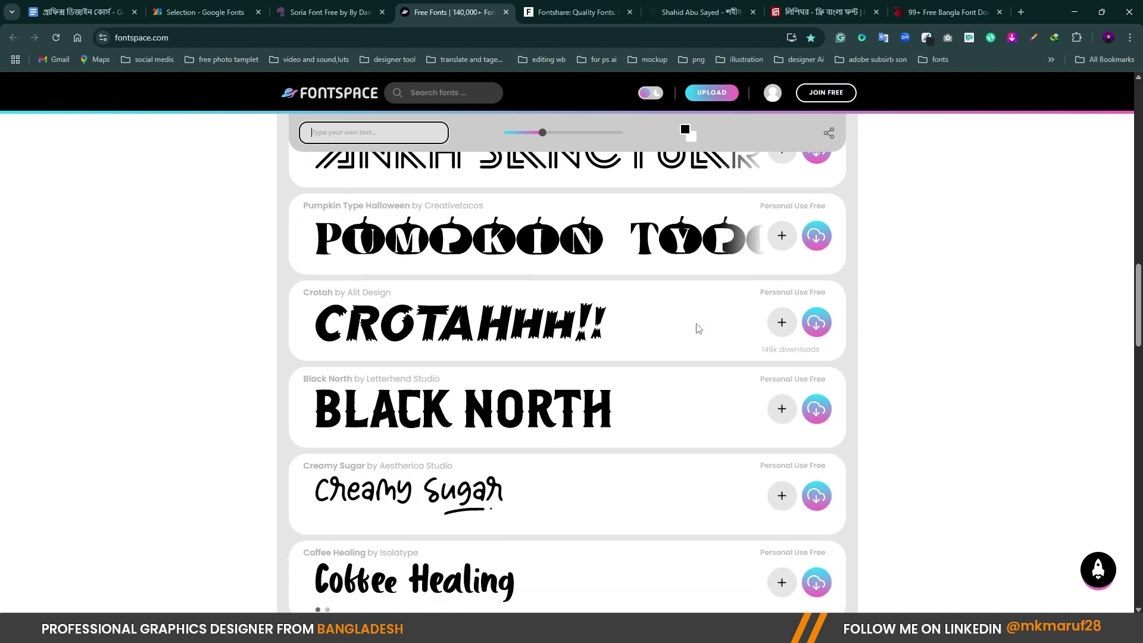
scroll(642, 320, "down", 3)
scroll(642, 320, "up", 3)
Download the Pumpkin Type Halloween font from FontSpace and dismiss the download manager's registration dialogs
left_click(817, 238)
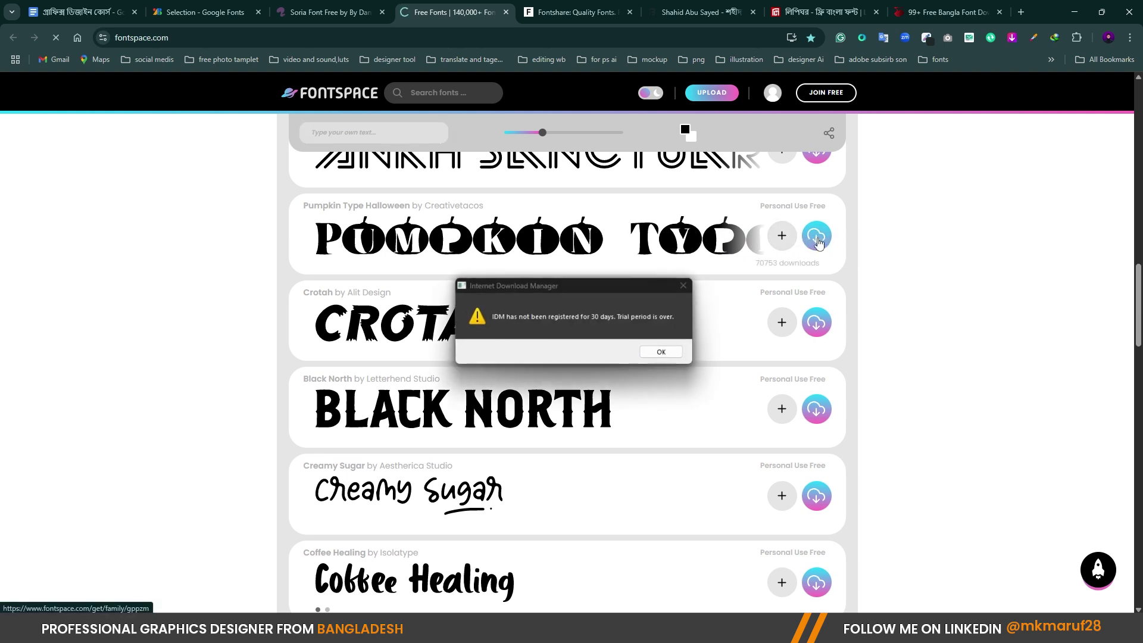
left_click(643, 351)
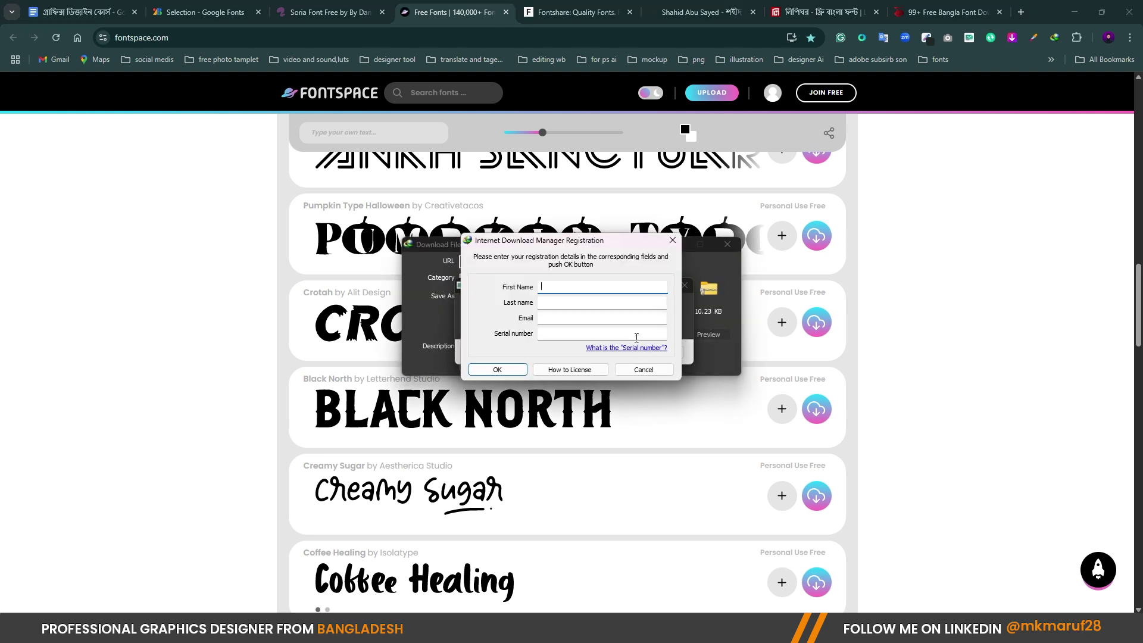
left_click(671, 241)
left_click(585, 364)
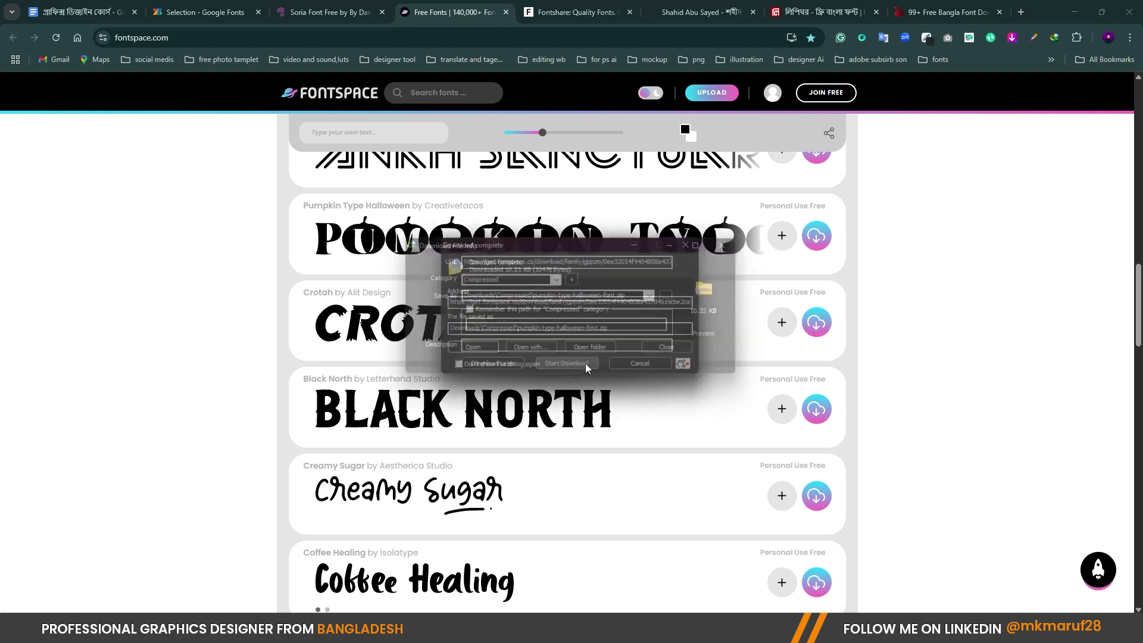
left_click(687, 246)
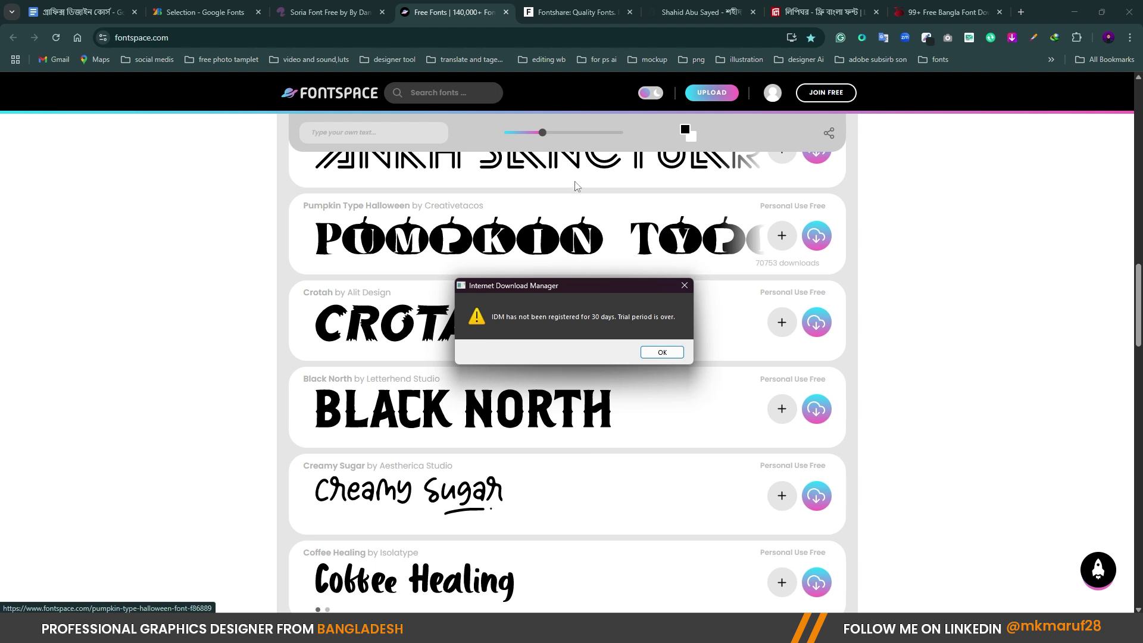
left_click(684, 286)
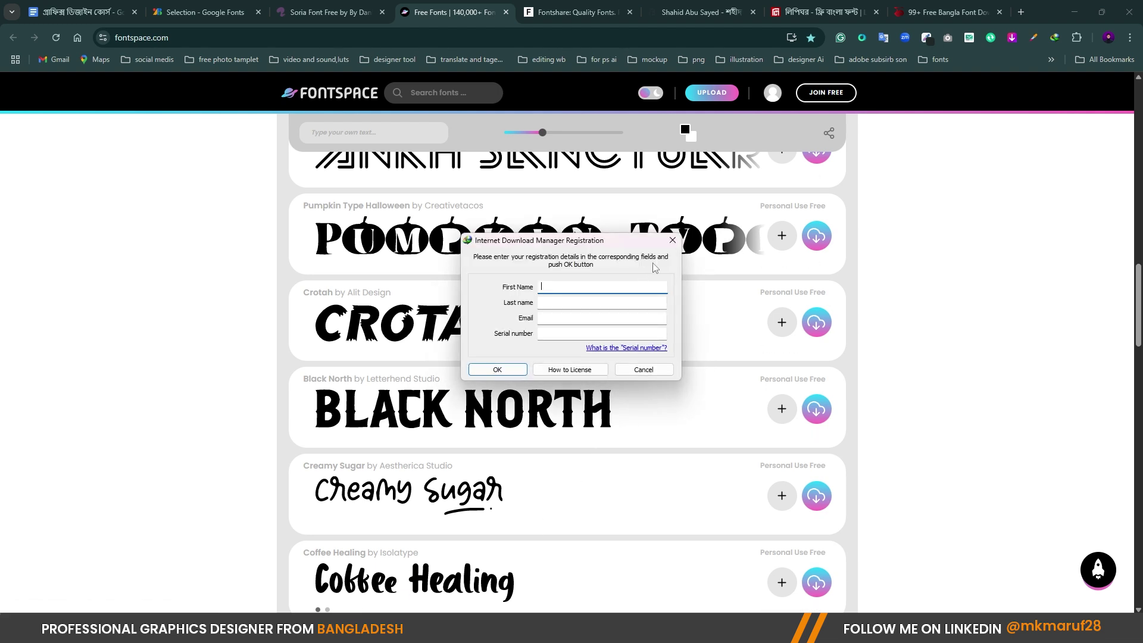
left_click(673, 239)
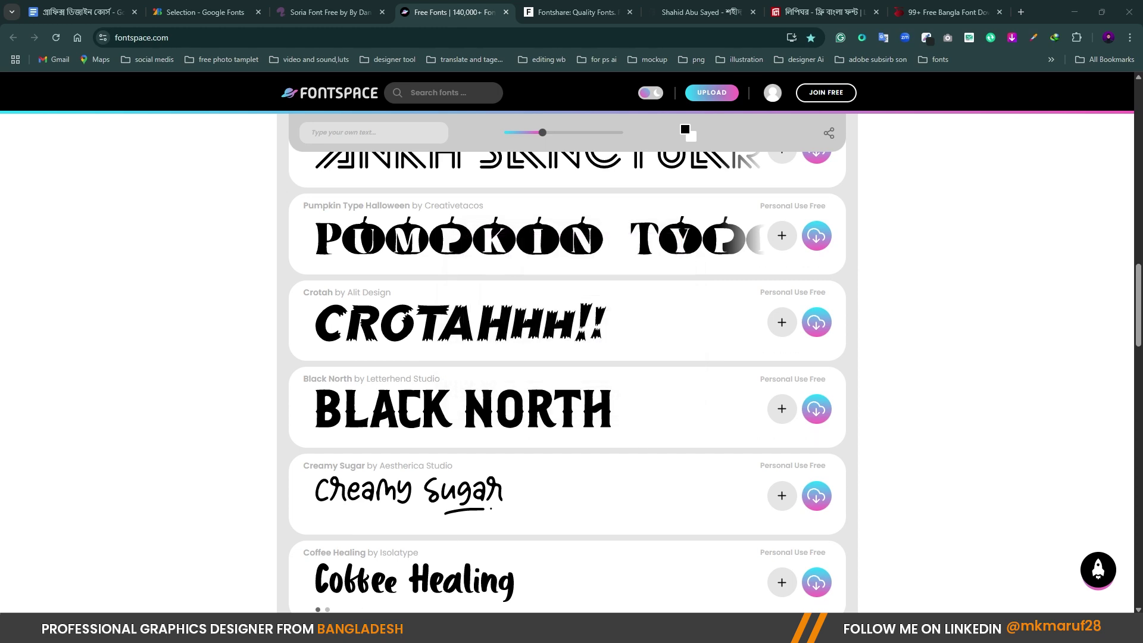
Switch to File Explorer and extract pumpkin-type-halloween-font.zip in the Compressed folder inside Downloads
left_click(410, 628)
left_click(33, 167)
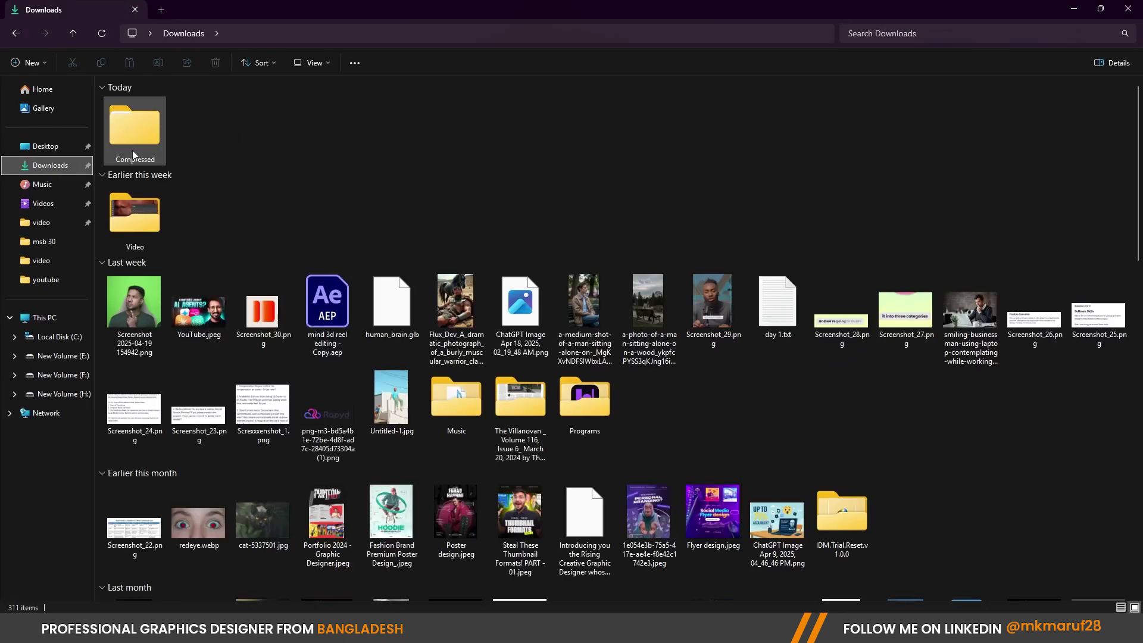
double_click(133, 149)
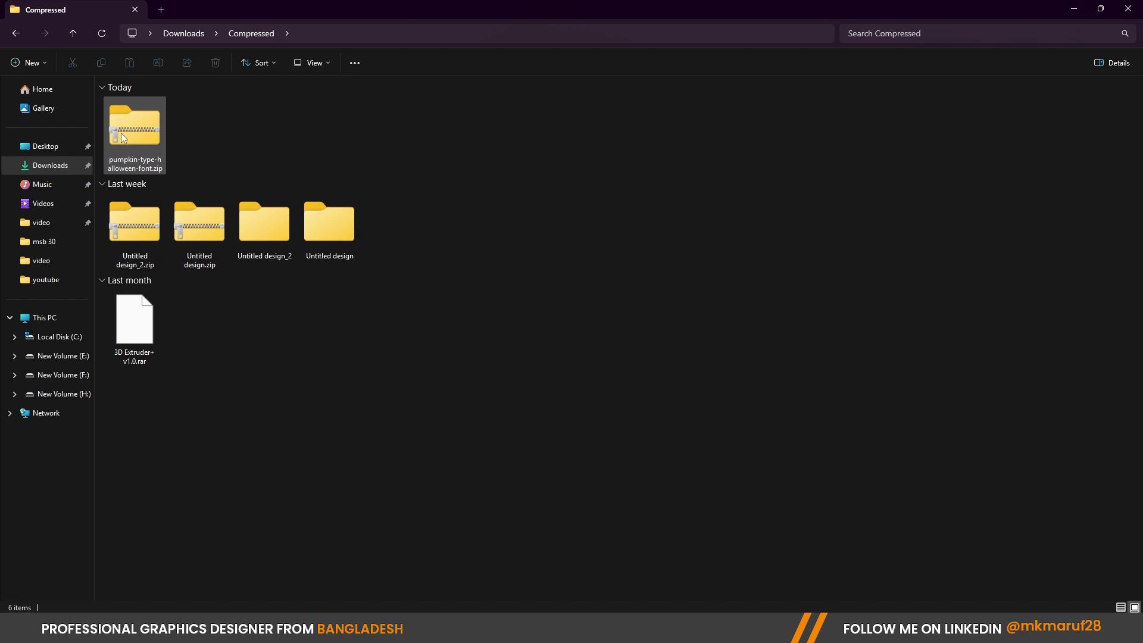
right_click(139, 133)
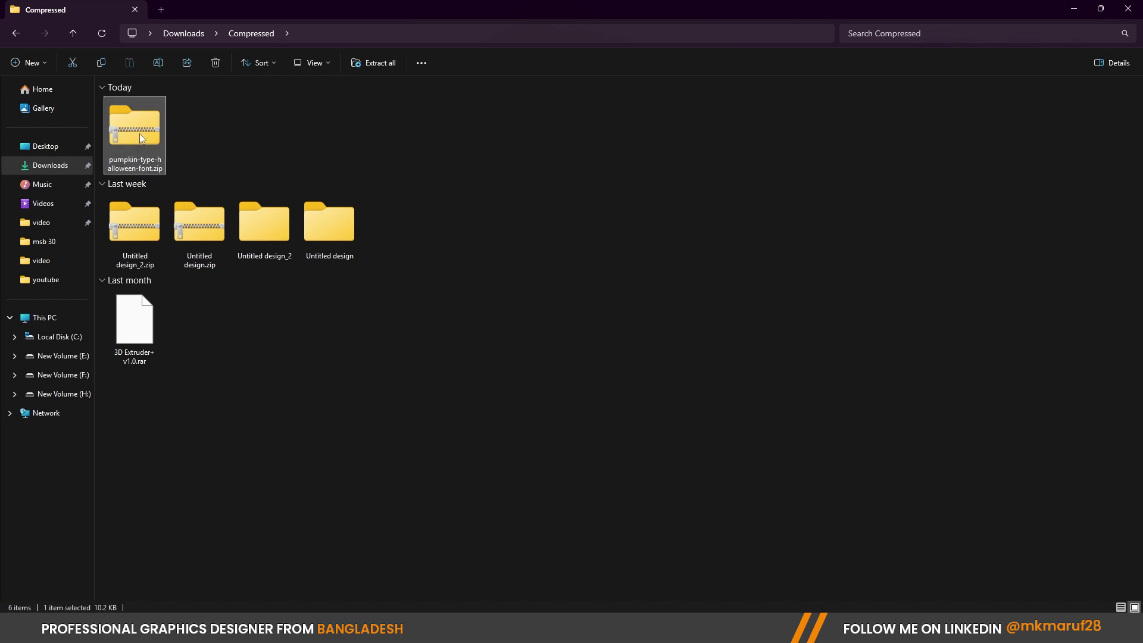
left_click(191, 276)
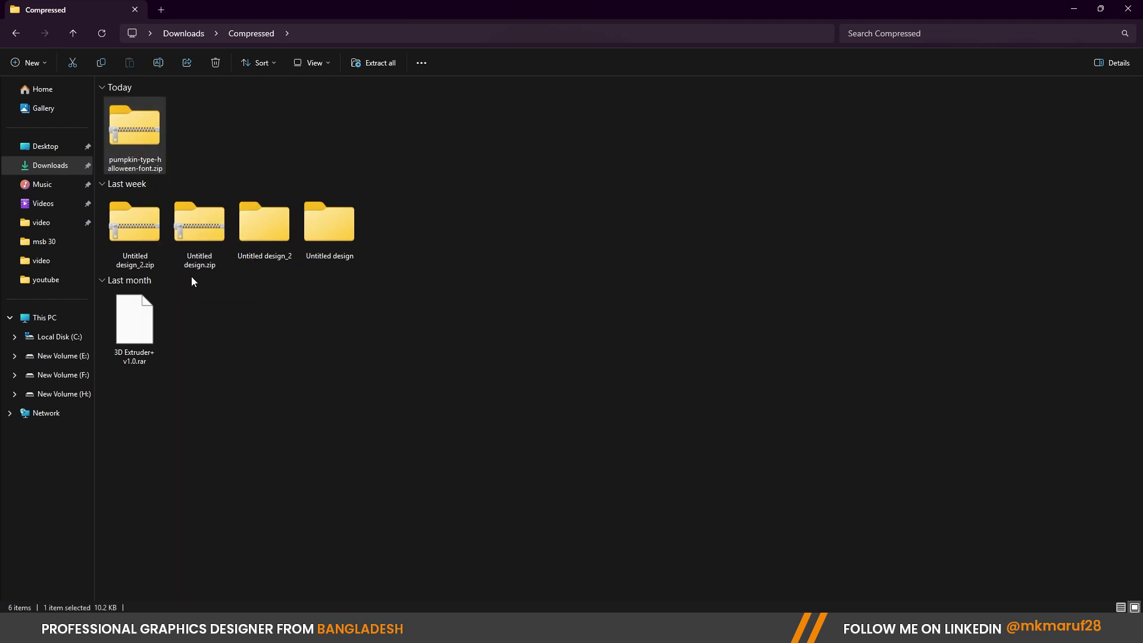
left_click(675, 431)
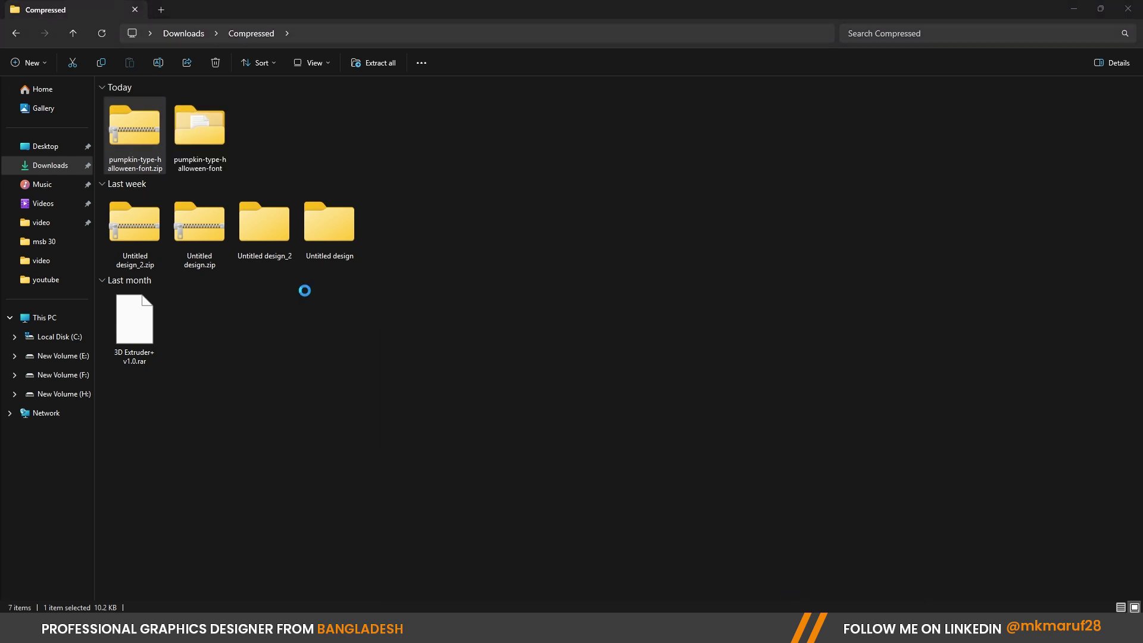
Open the extracted pumpkin-type-halloween-font folder and install the PumpkinTypeHalloween-8MVEg.ttf font
double_click(197, 146)
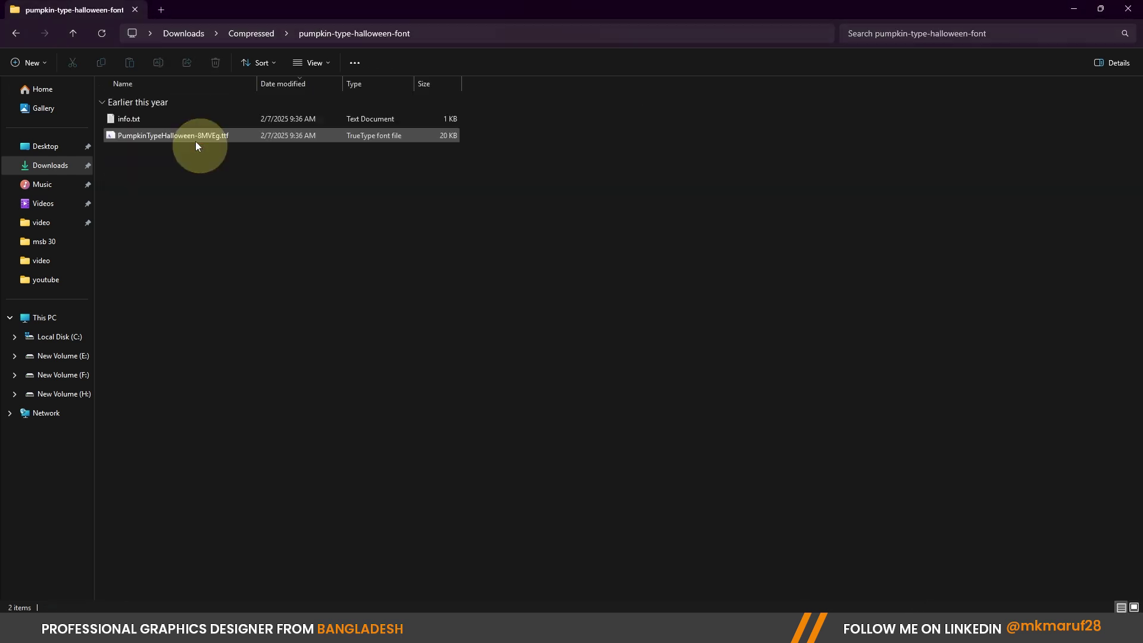
left_click(151, 136)
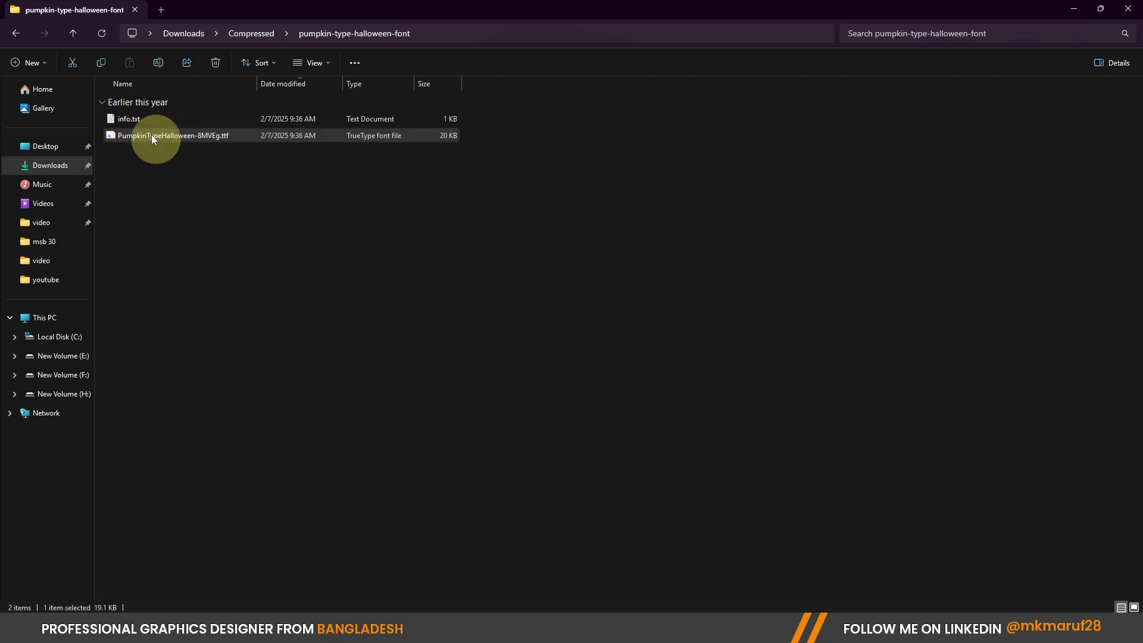
right_click(151, 135)
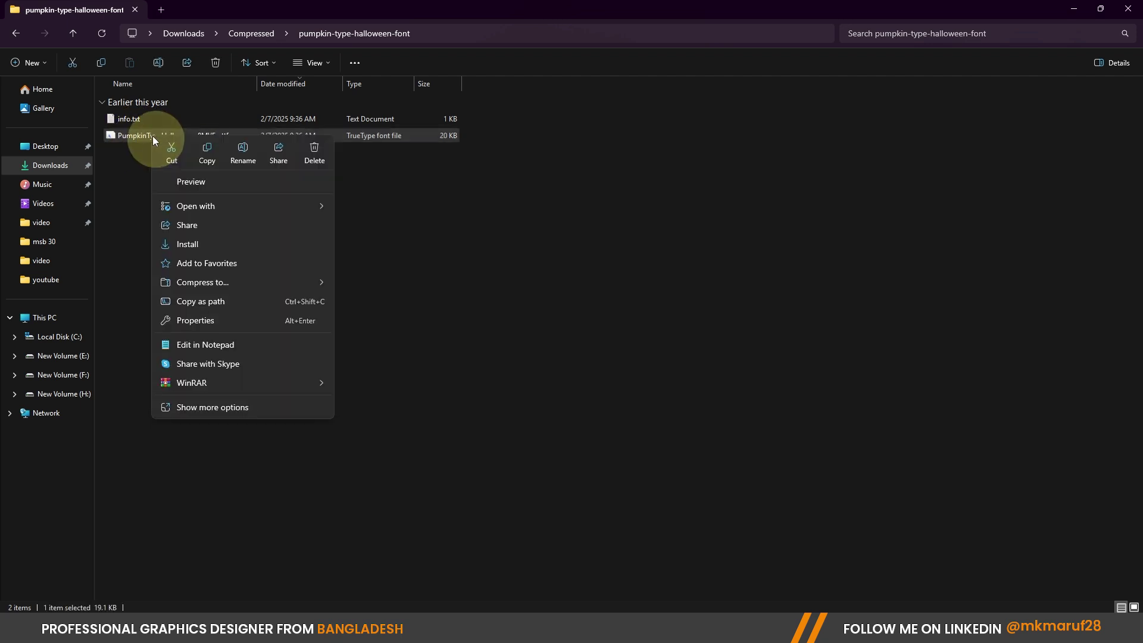
left_click(188, 246)
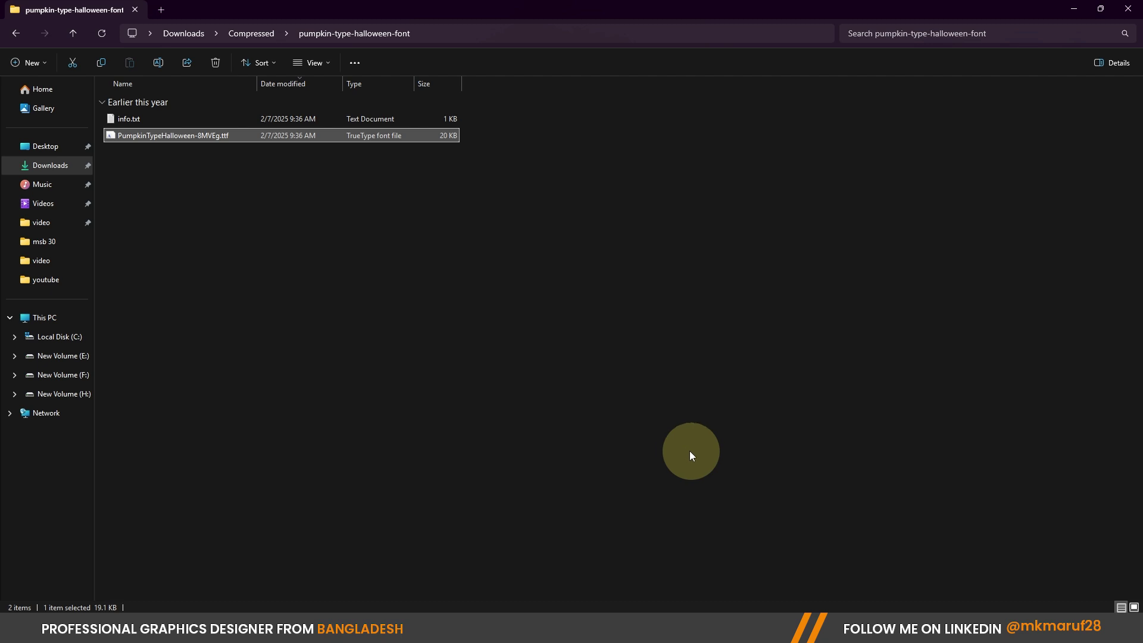
Switch to Photoshop and look through the list of installed fonts for the CLASS 6 text
left_click(659, 629)
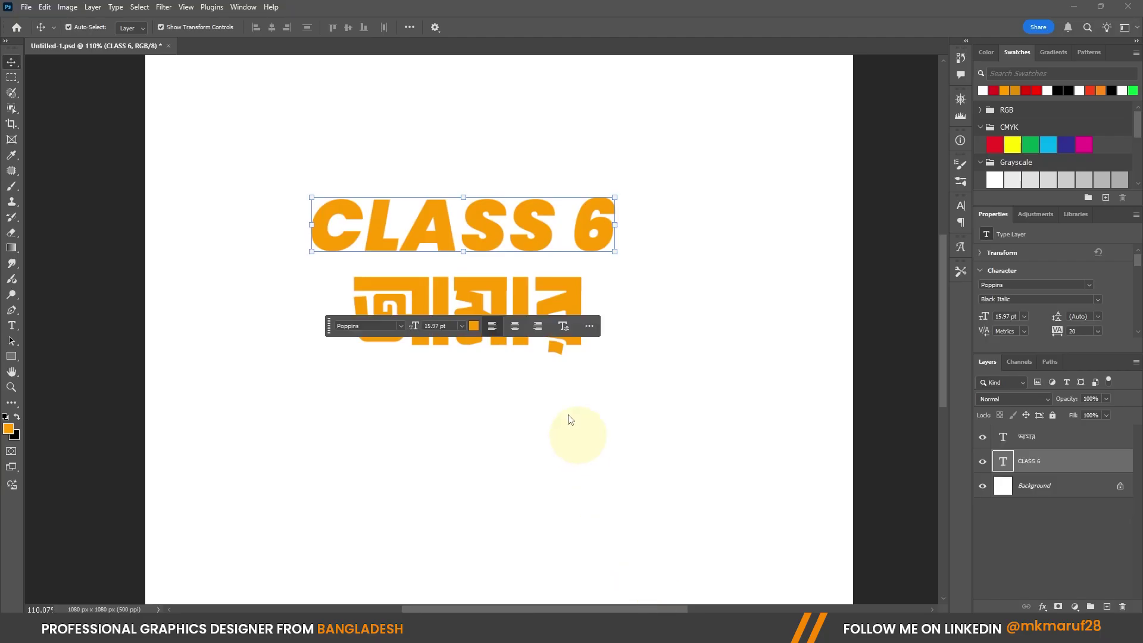
scroll(517, 227, "up", 1)
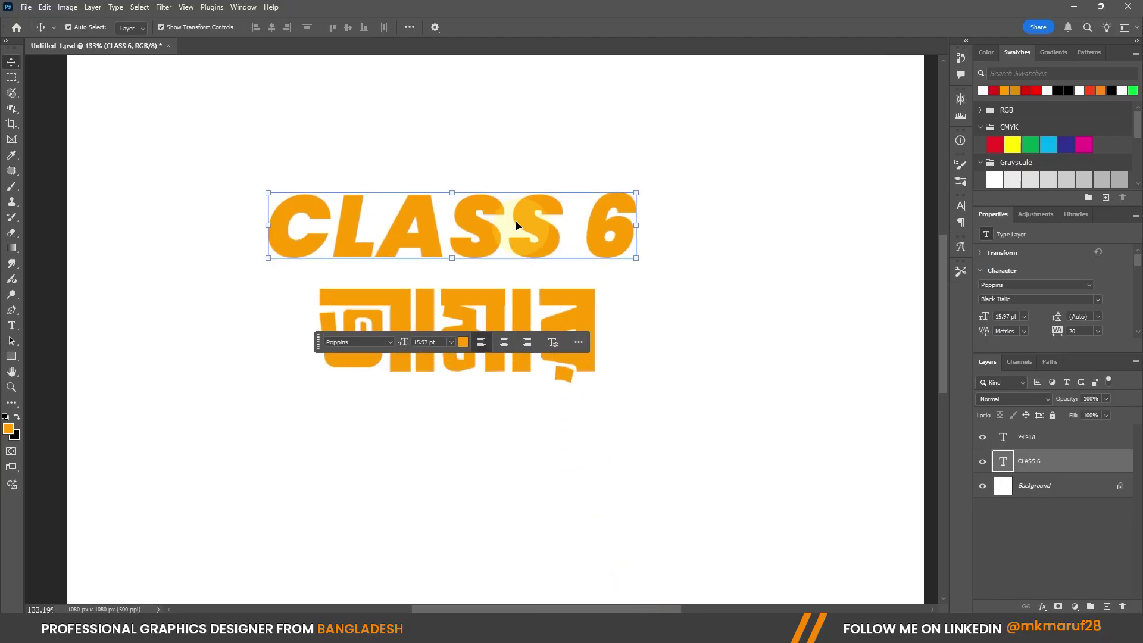
left_click(1087, 285)
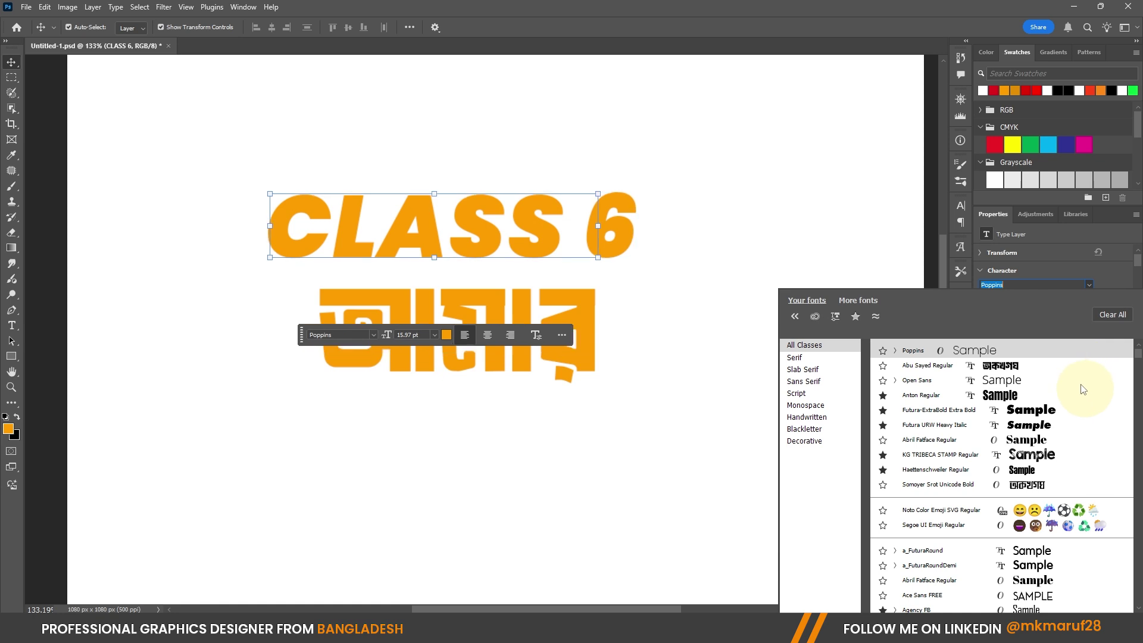
scroll(1083, 390, "down", 2)
scroll(1087, 416, "up", 2)
scroll(1091, 407, "down", 6)
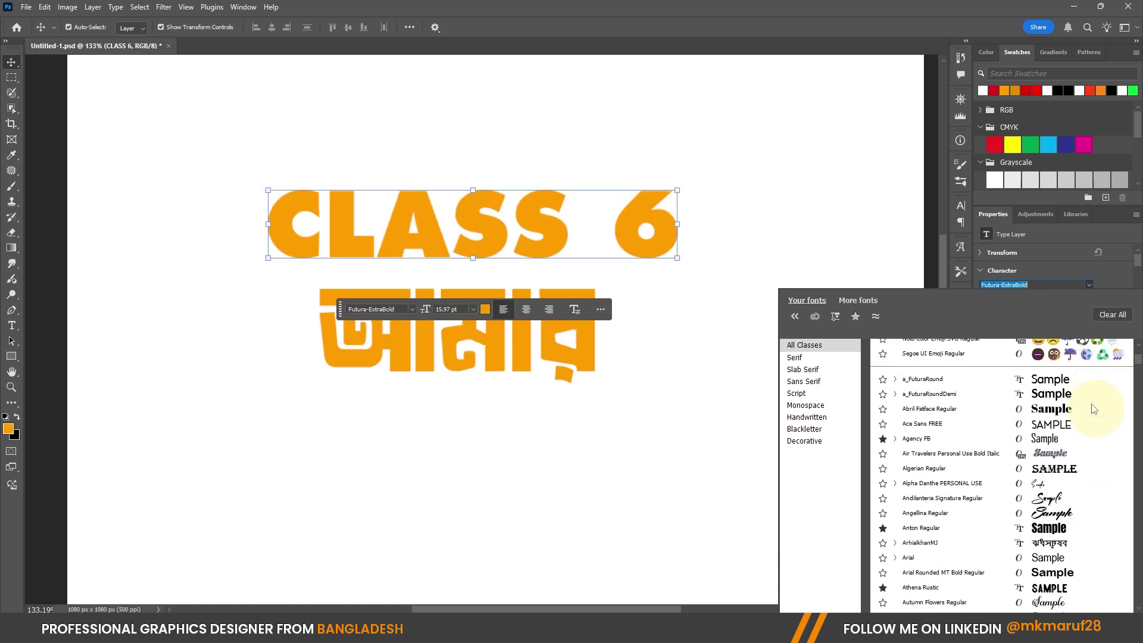
key("Escape")
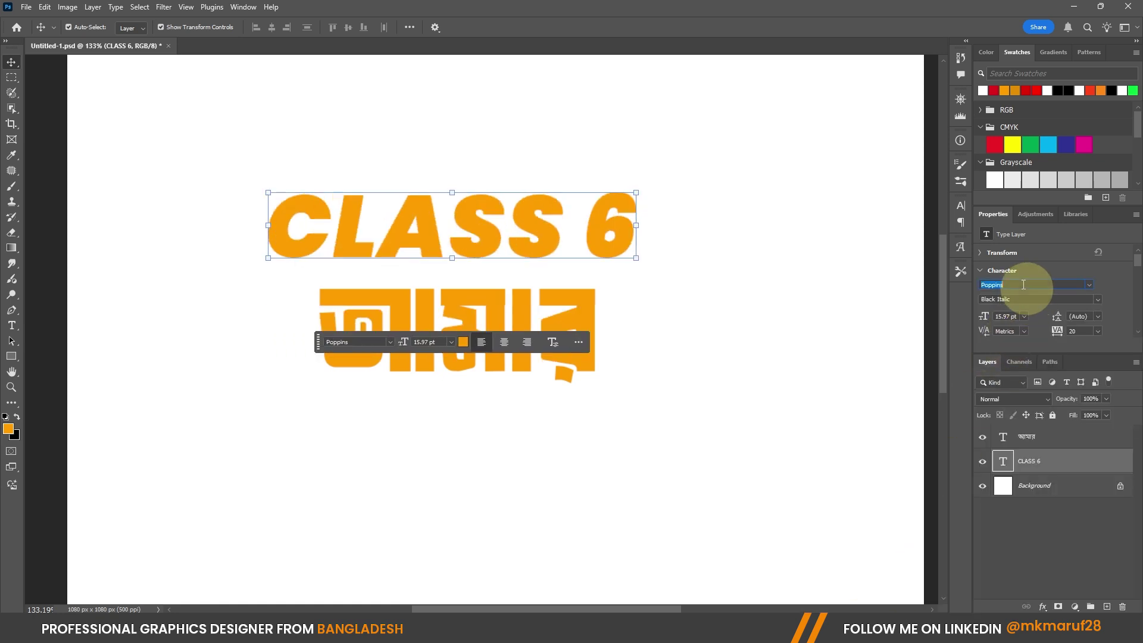
Set the CLASS 6 text to the Pumpkin Type Halloween font and move it farther above the Bangla word
left_click(1023, 285)
type("pump")
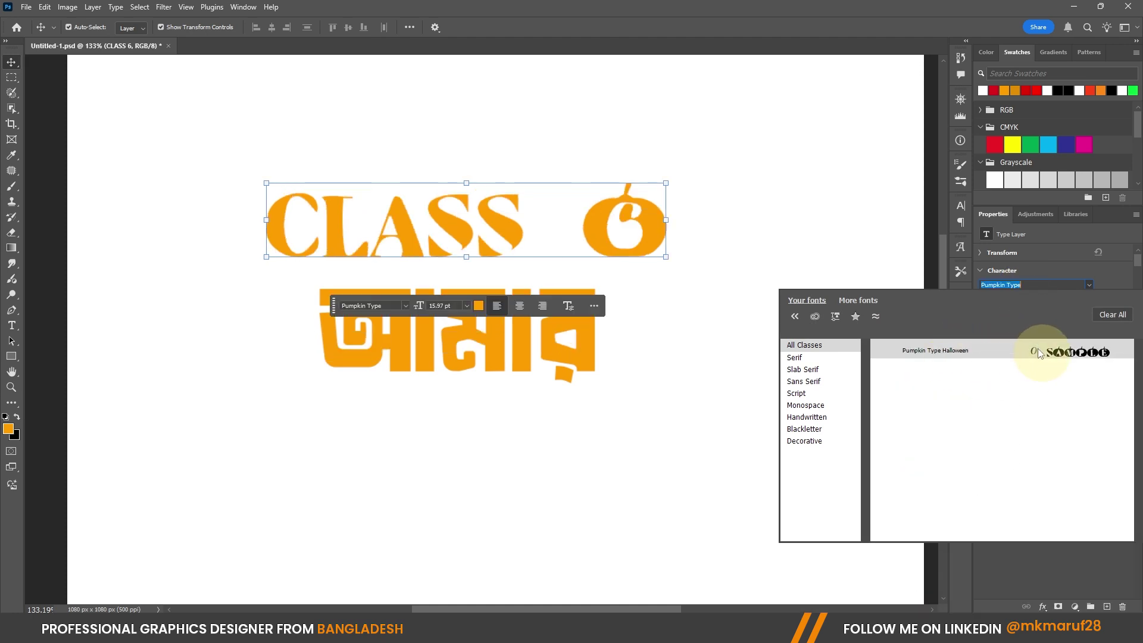
left_click(987, 350)
left_click_drag(641, 232, 653, 203)
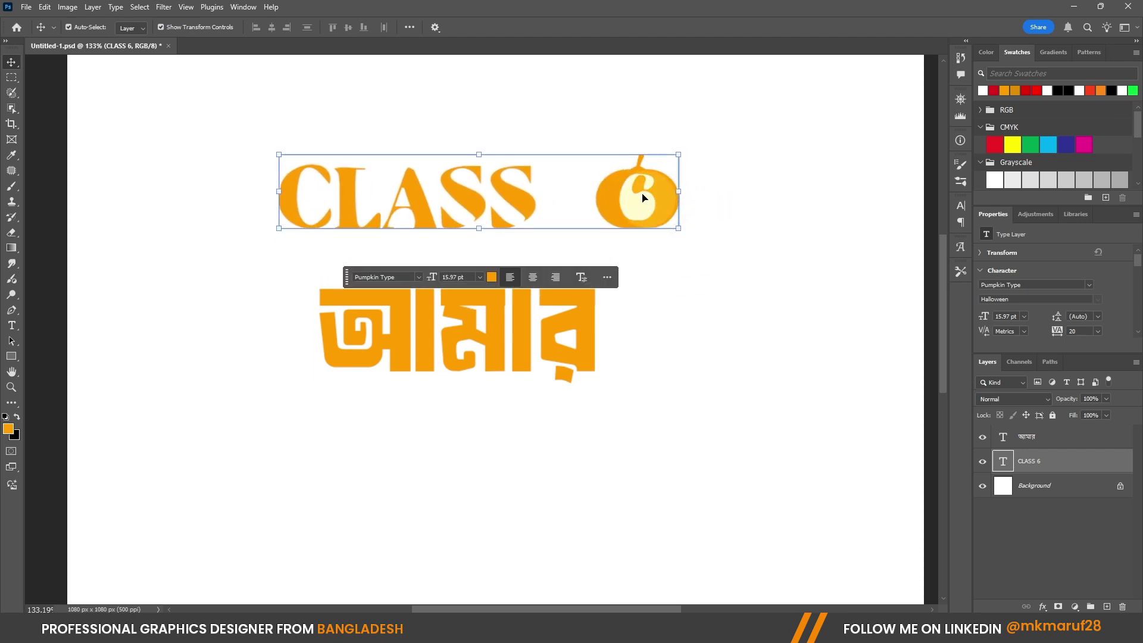
Insert 545 before the 6 so the heading reads CLASS 5456, and shift it left to fit on the canvas
double_click(591, 190)
left_click(589, 191)
type("545")
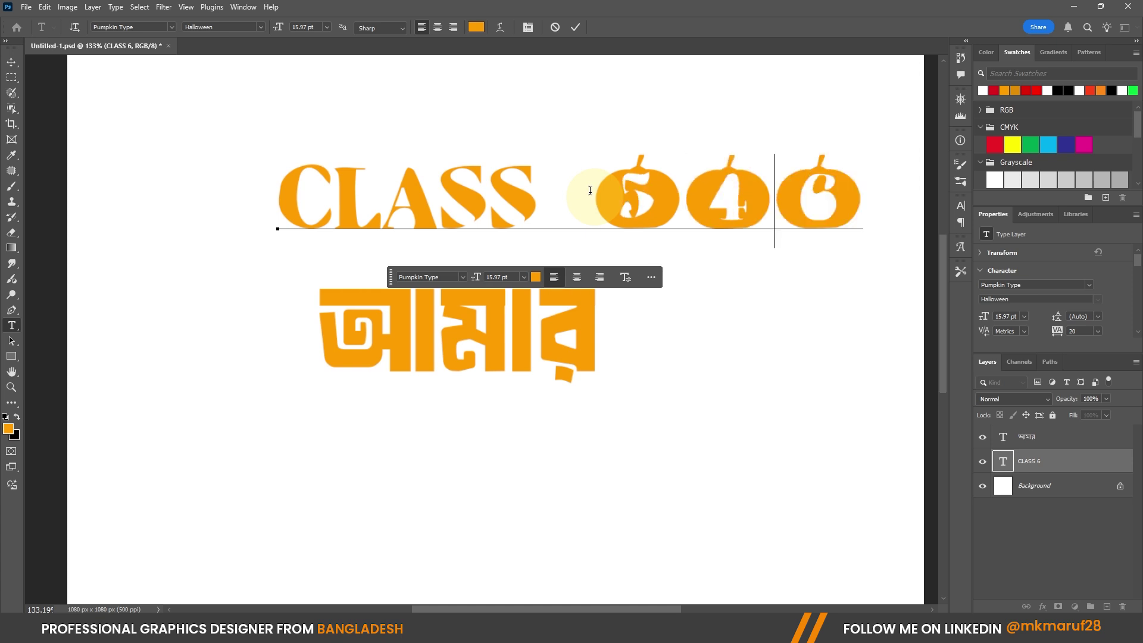
scroll(488, 273, "down", 2)
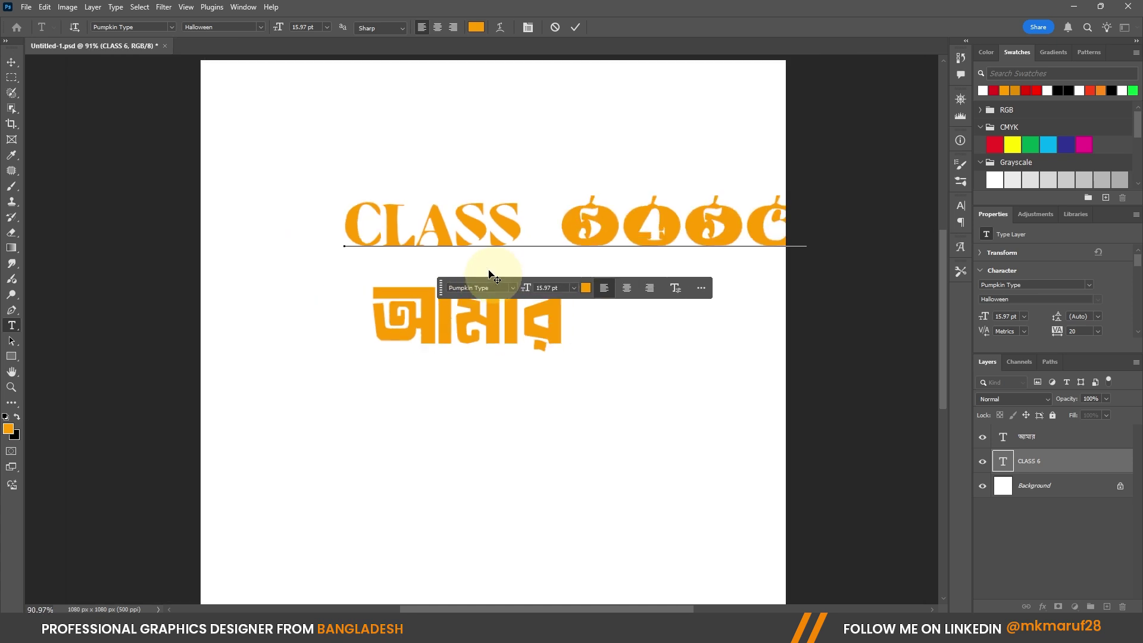
left_click(575, 27)
key("v")
left_click_drag(496, 232, 445, 232)
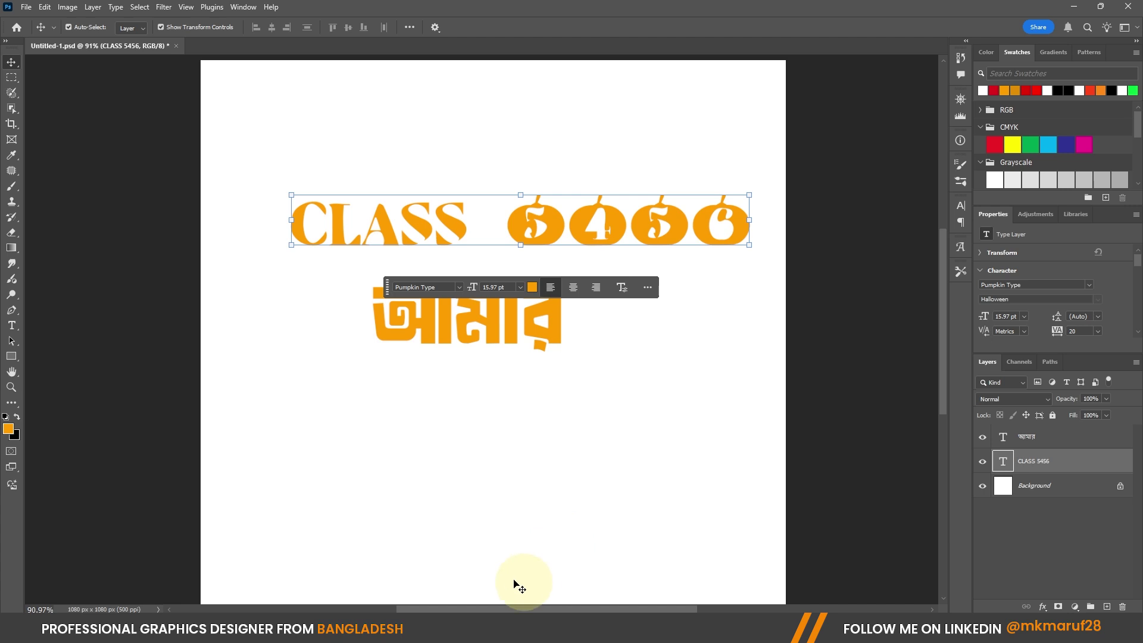
Switch back to the browser and look through the typefaces on the Fontshare site
left_click(473, 627)
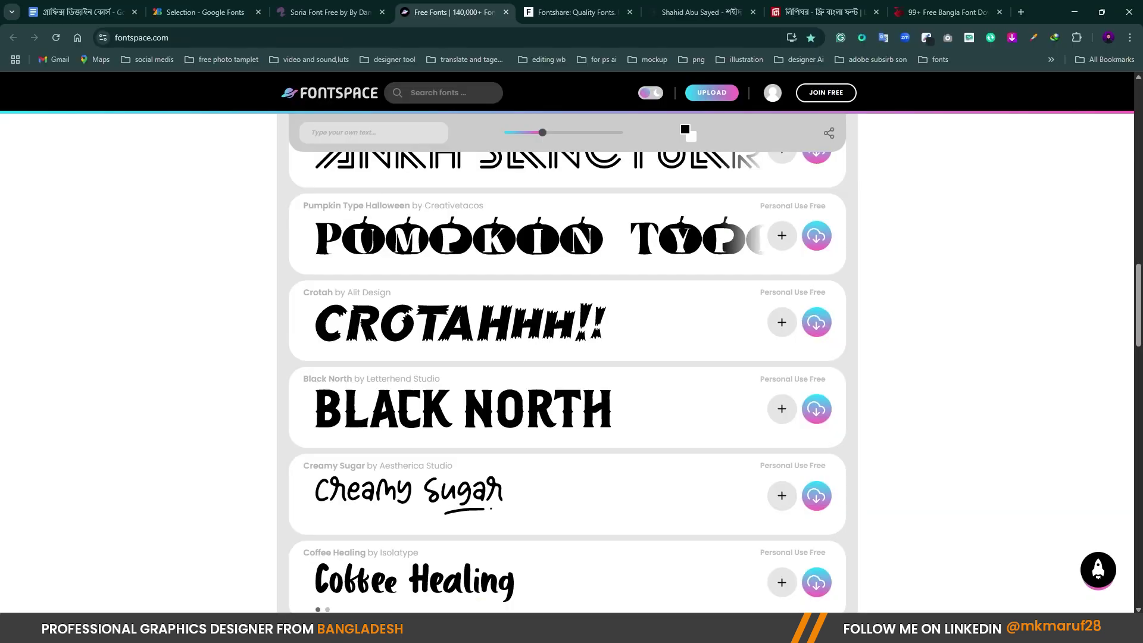
left_click(589, 14)
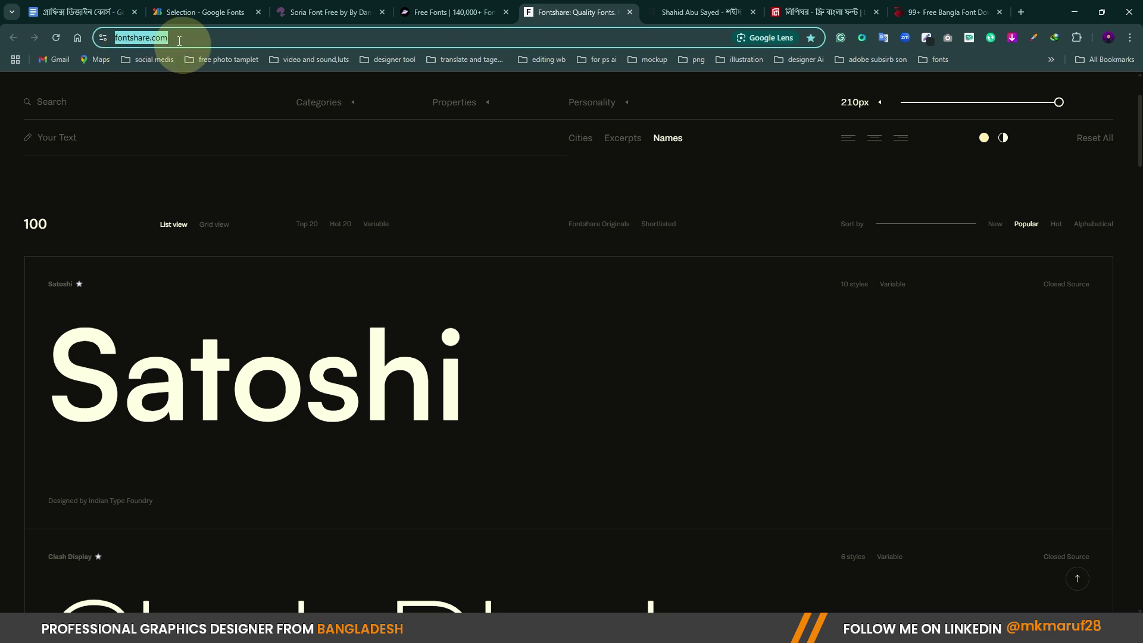
scroll(655, 266, "down", 5)
scroll(654, 266, "down", 18)
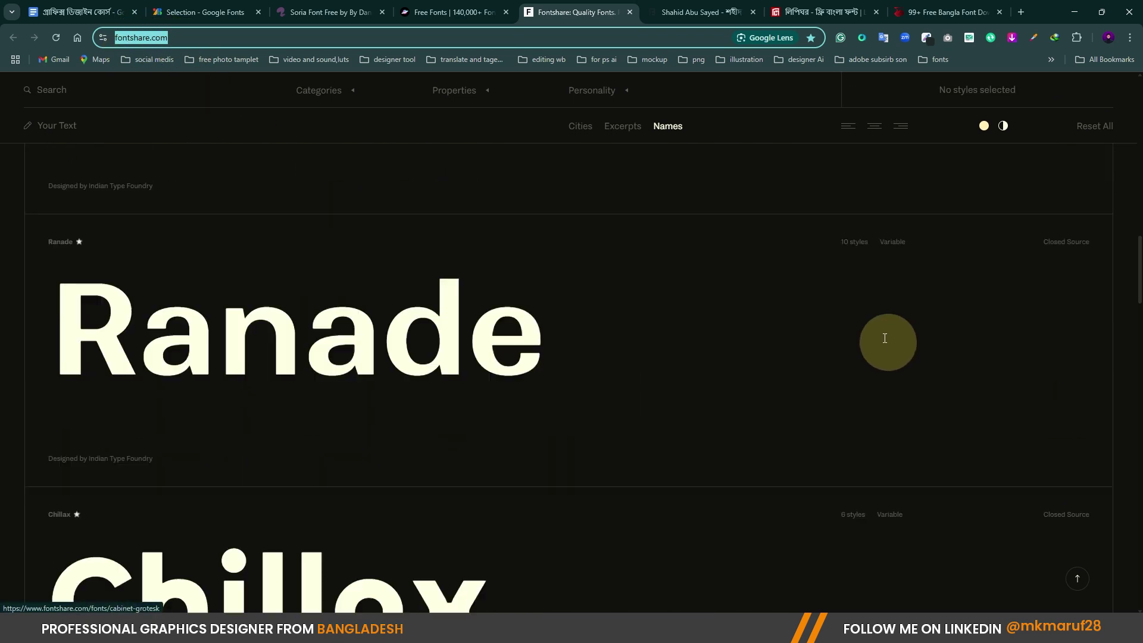
scroll(599, 299, "down", 9)
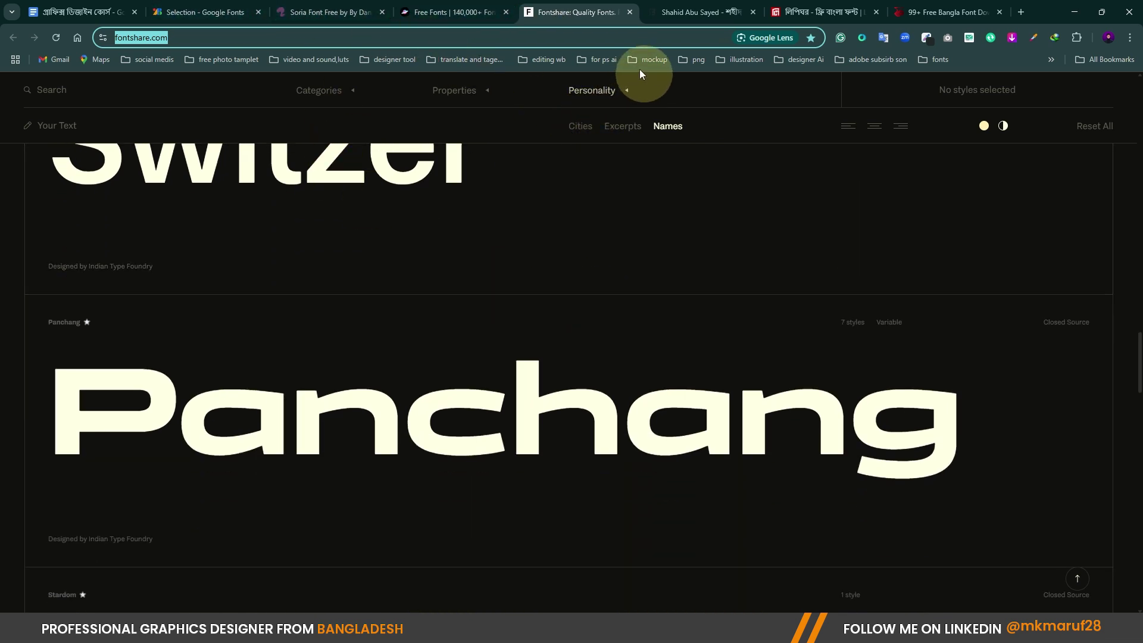
Go from the Shahid Abu Sayed font page back to FontBD's main page and examine its free Bangla and symbol fonts
left_click(679, 14)
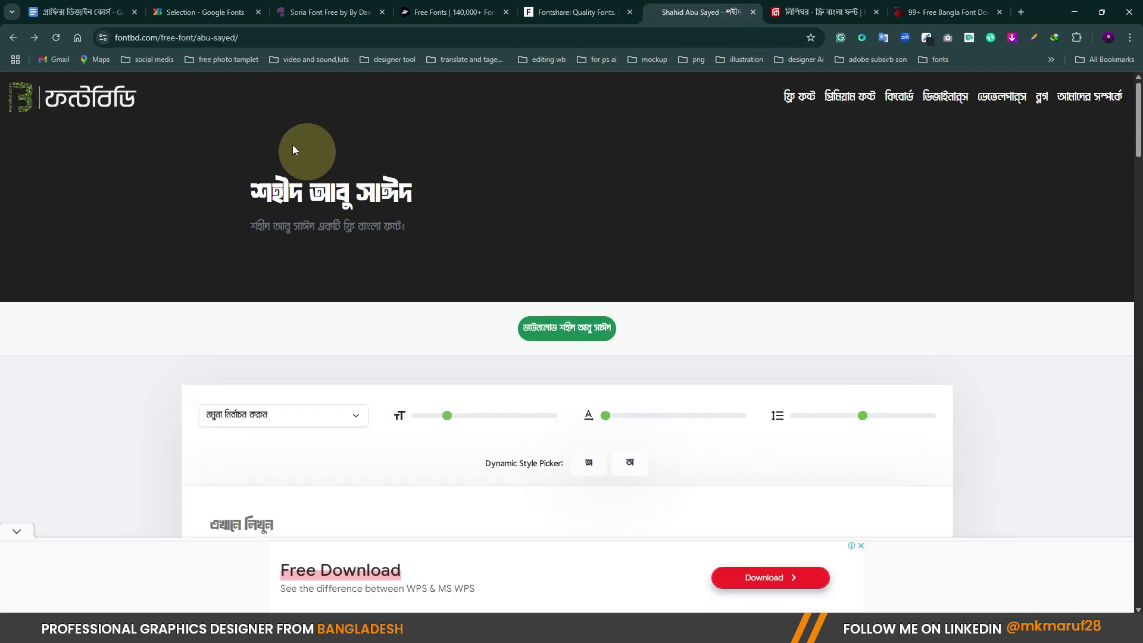
left_click(12, 38)
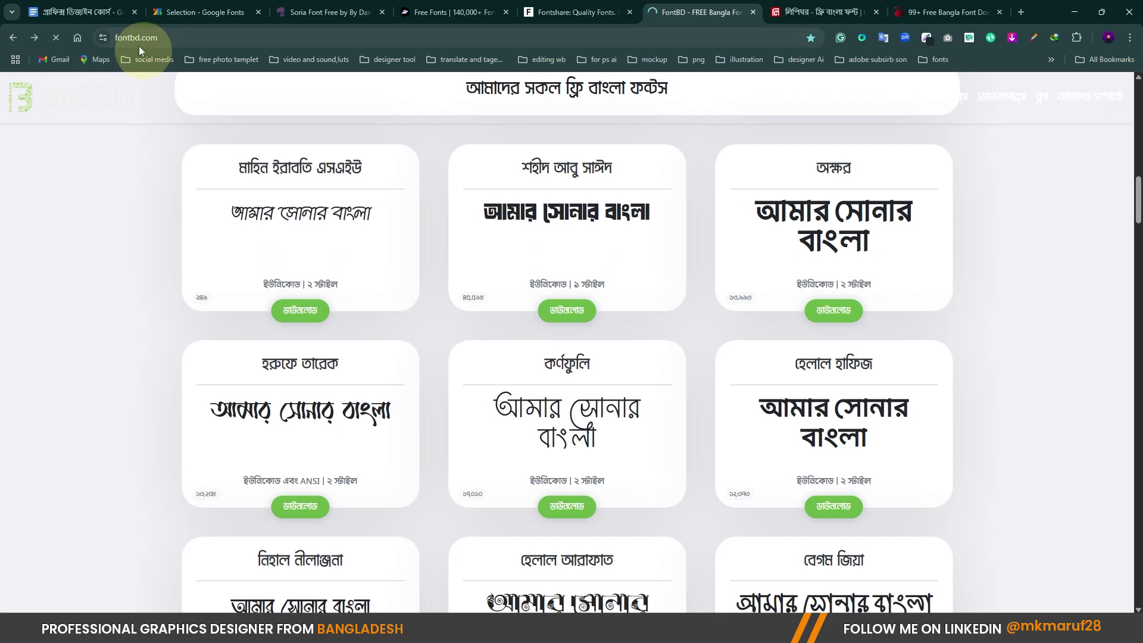
left_click(135, 39)
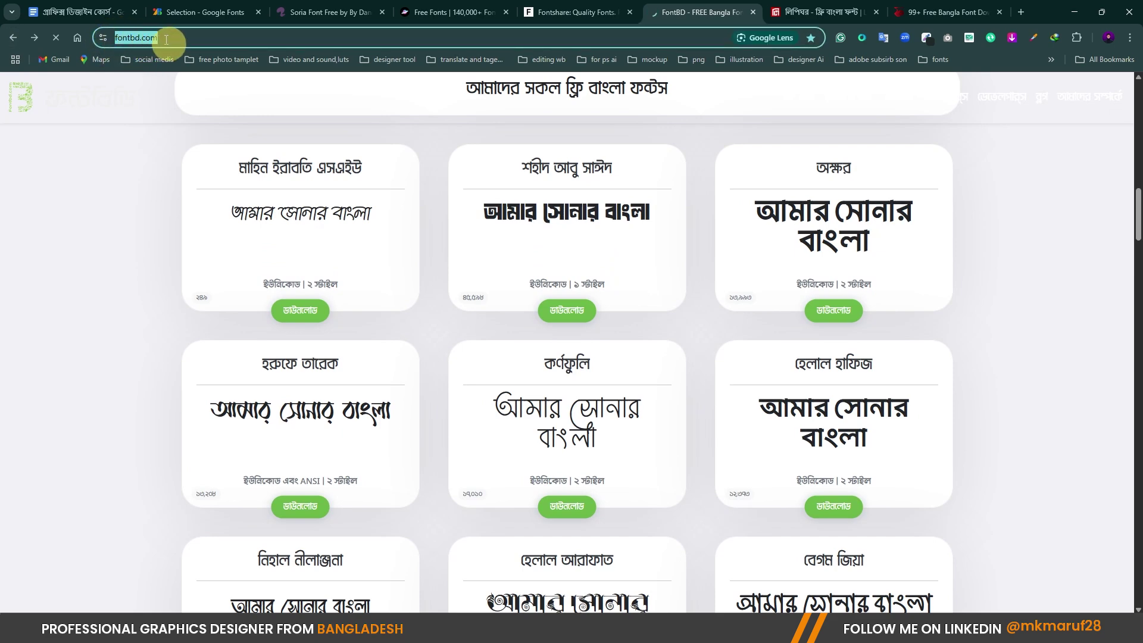
scroll(755, 236, "down", 5)
scroll(871, 285, "down", 5)
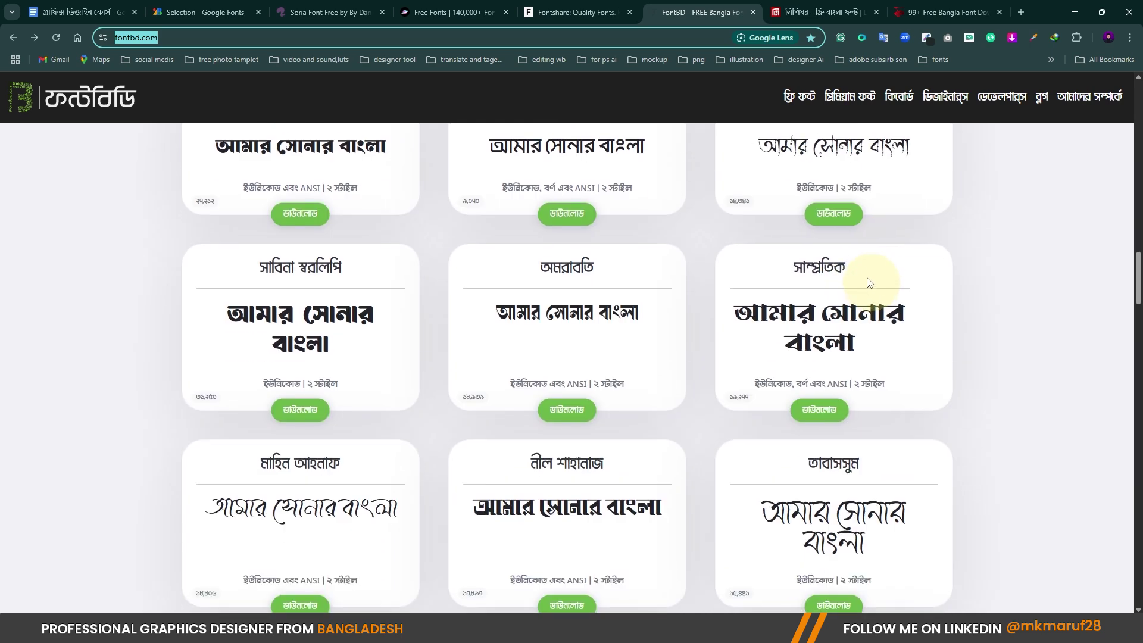
scroll(872, 282, "down", 3)
scroll(734, 225, "down", 5)
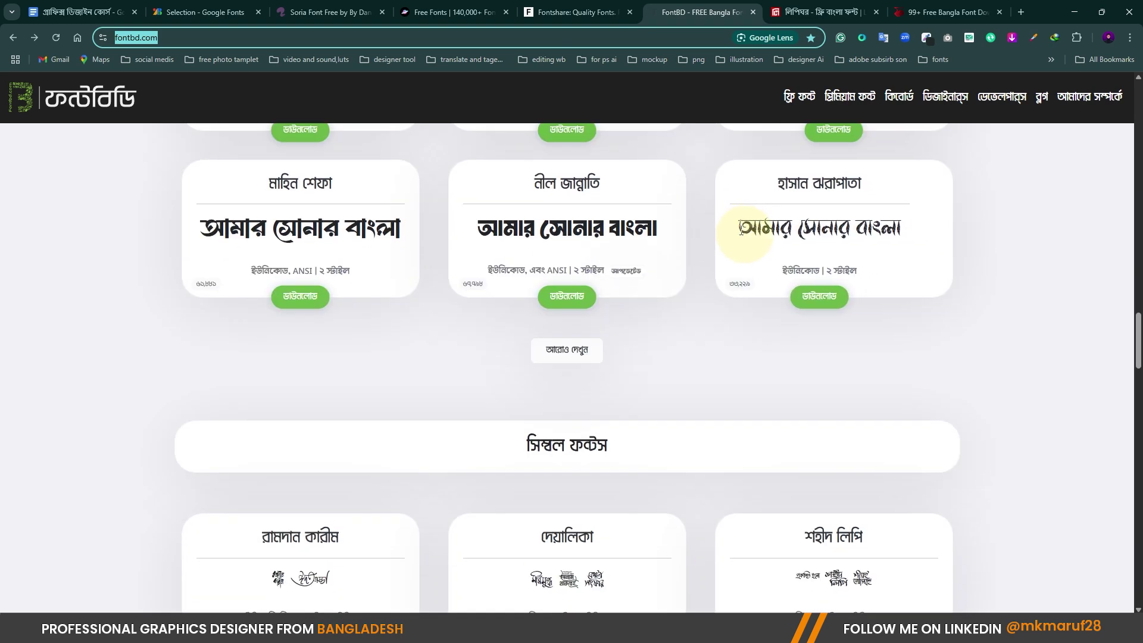
scroll(740, 231, "down", 4)
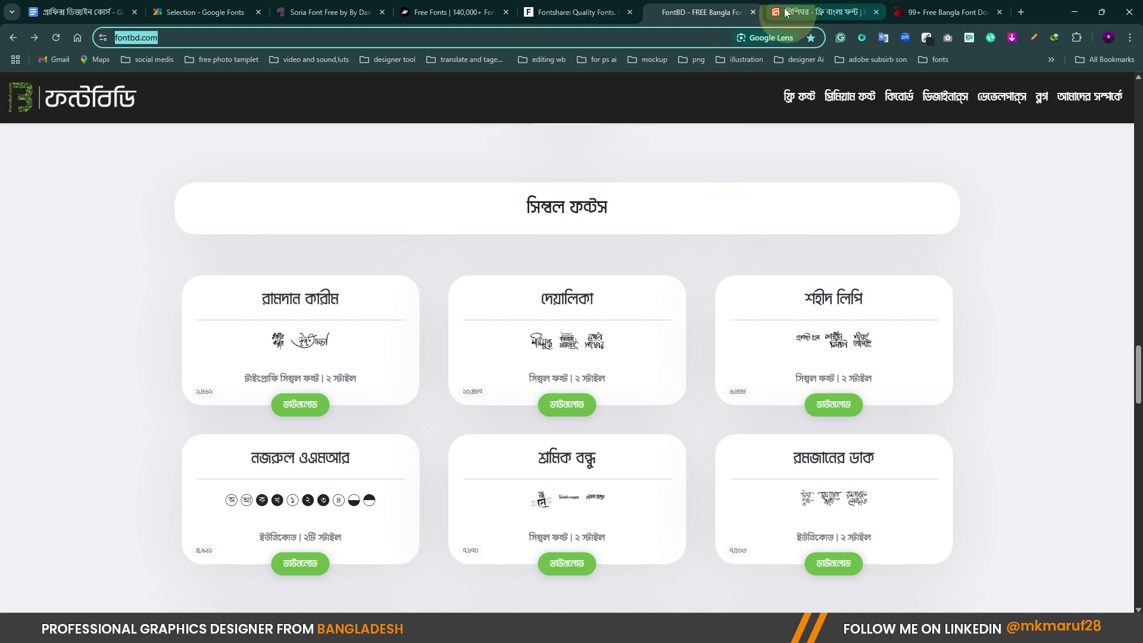
Switch to the Lipighor site and look through its home page sections and special fonts
left_click(813, 12)
scroll(882, 288, "down", 5)
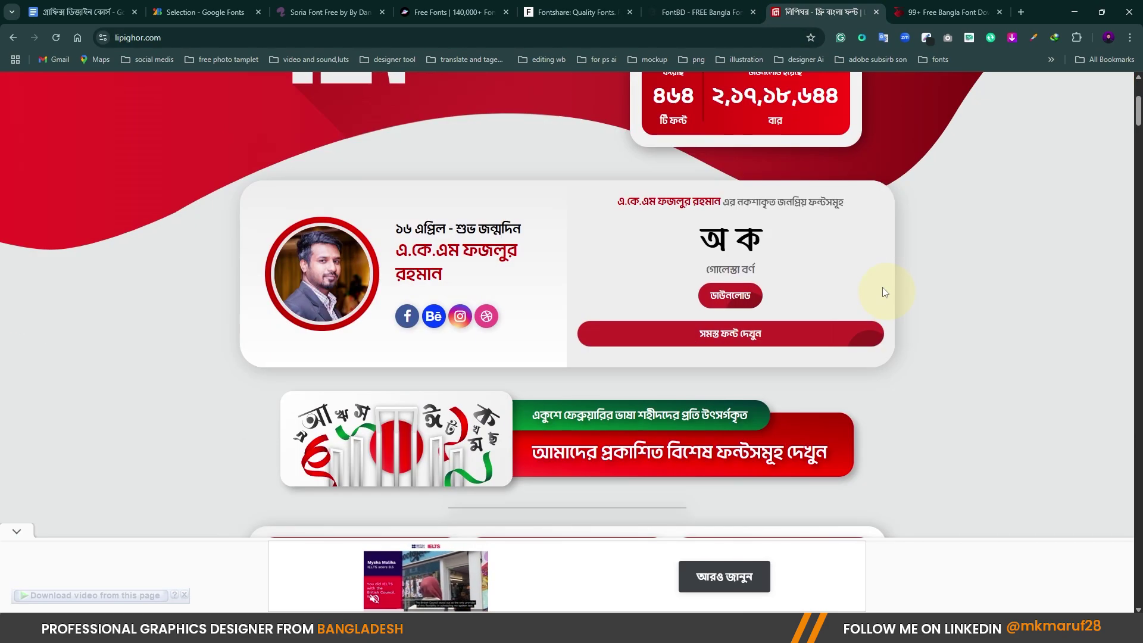
scroll(882, 288, "down", 4)
scroll(882, 287, "down", 13)
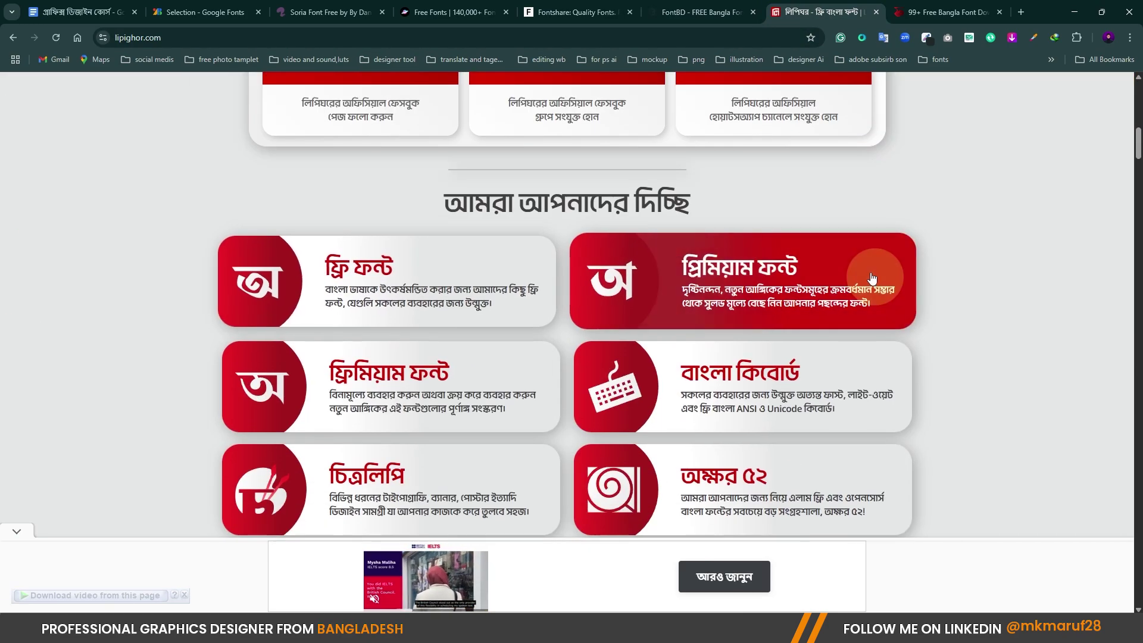
scroll(951, 280, "down", 2)
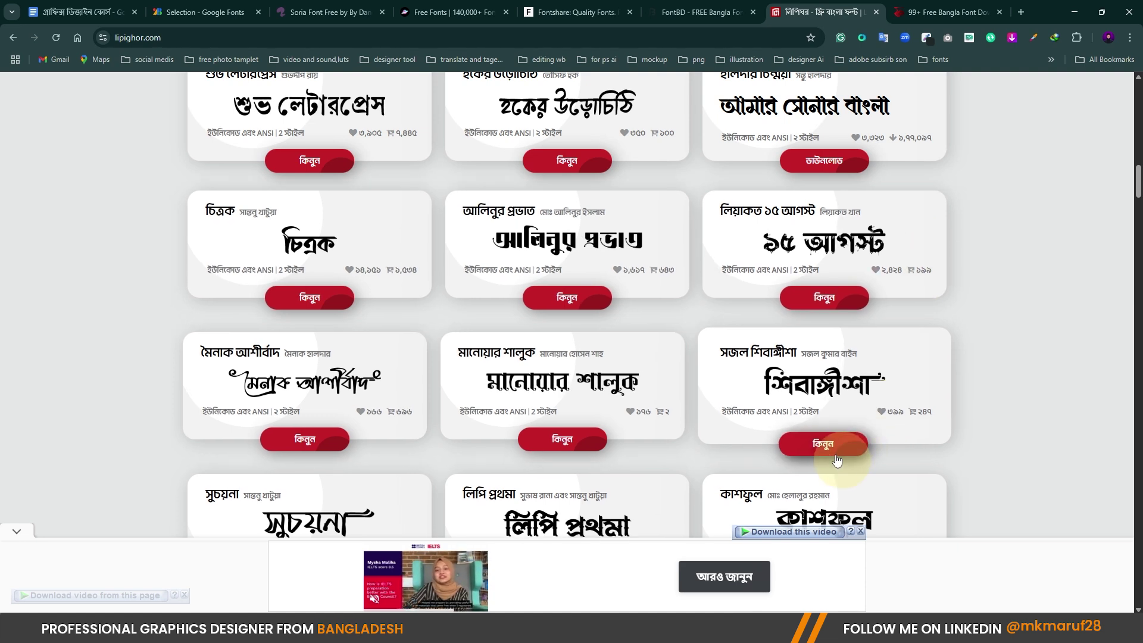
Open the free fonts (ফ্রি ফন্ট) section from Lipighor's home page and examine the downloadable Bangla fonts
scroll(820, 456, "up", 3)
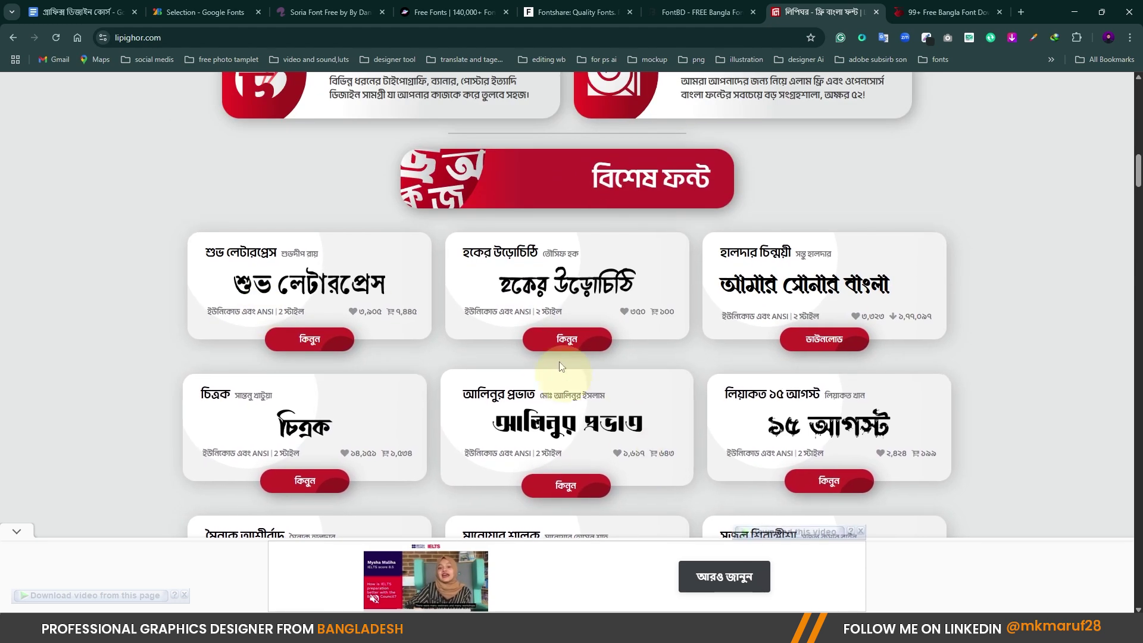
scroll(561, 345, "up", 5)
scroll(584, 361, "up", 2)
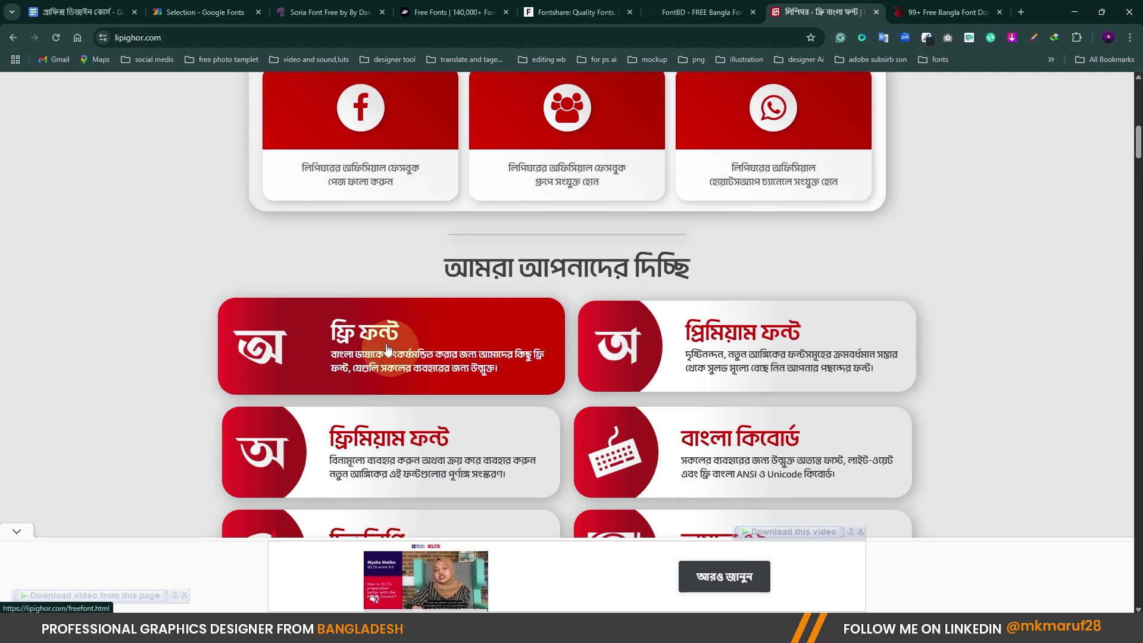
left_click(386, 348)
scroll(666, 302, "down", 4)
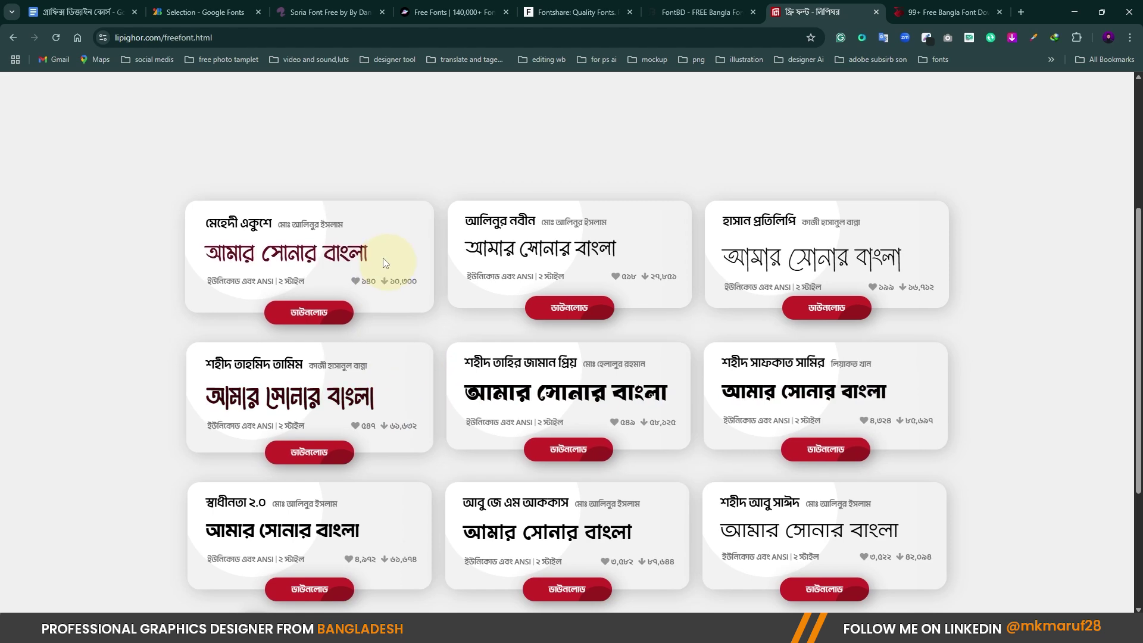
Browse Lipighor's free fonts, open the Shohid Tahmid Tamin (শহীদ তাহমিদ তামিম) font page and examine its sample text
scroll(383, 253, "down", 3)
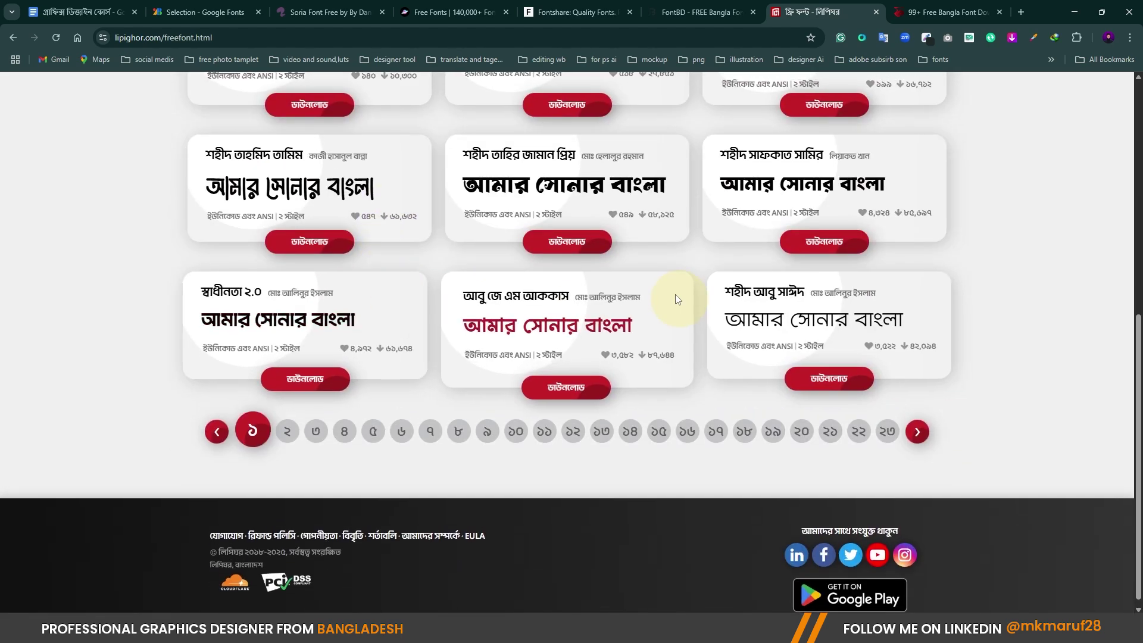
scroll(674, 294, "up", 1)
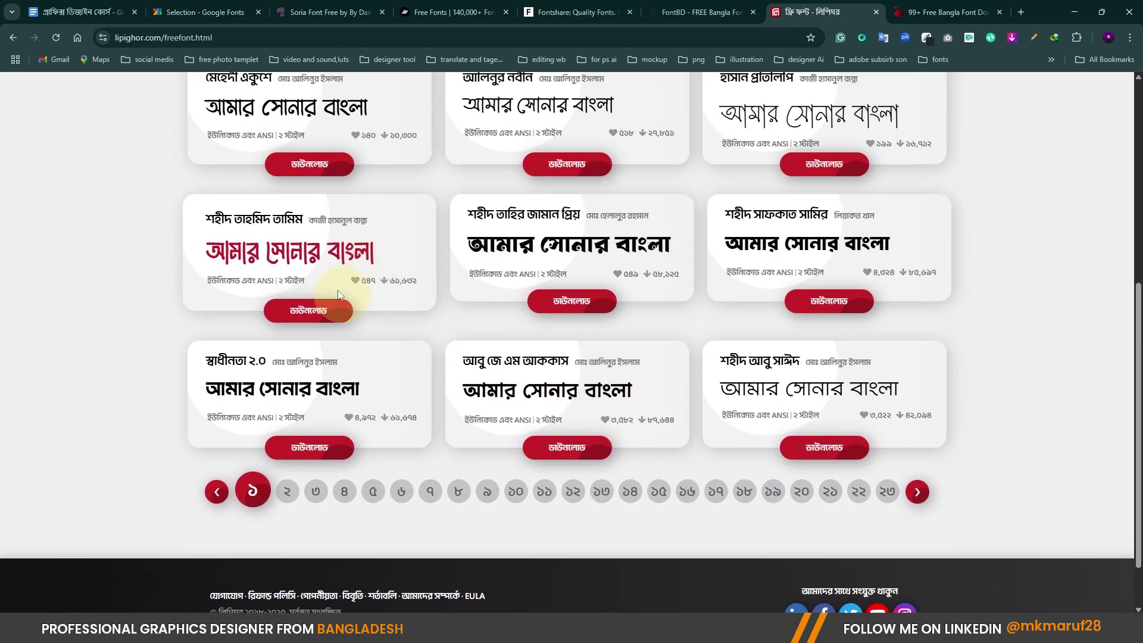
left_click(329, 318)
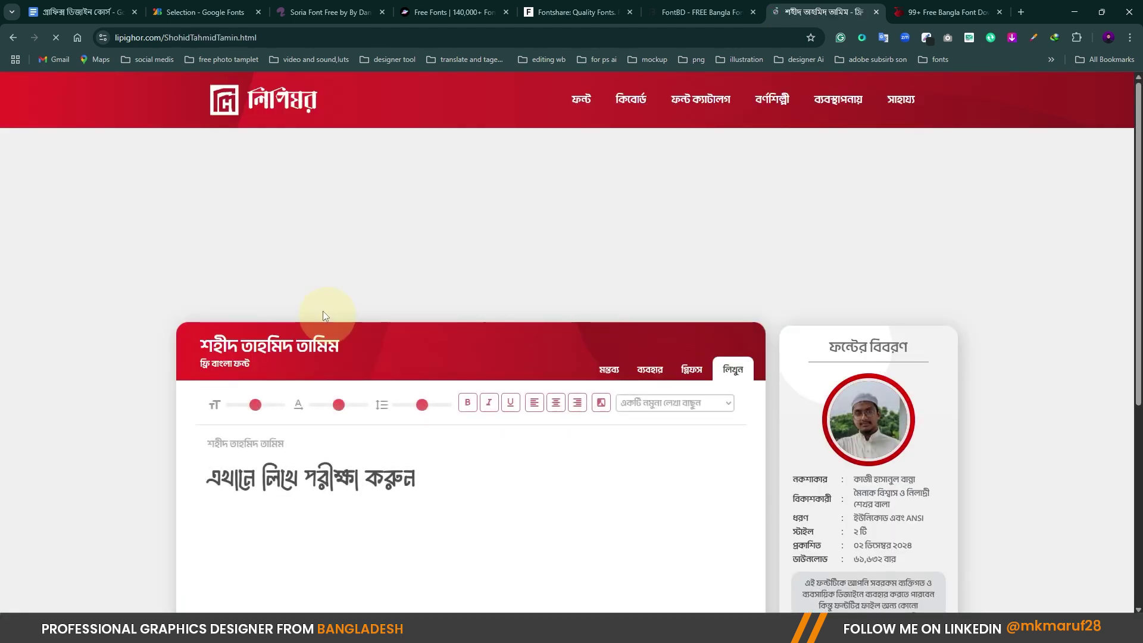
scroll(715, 295, "down", 5)
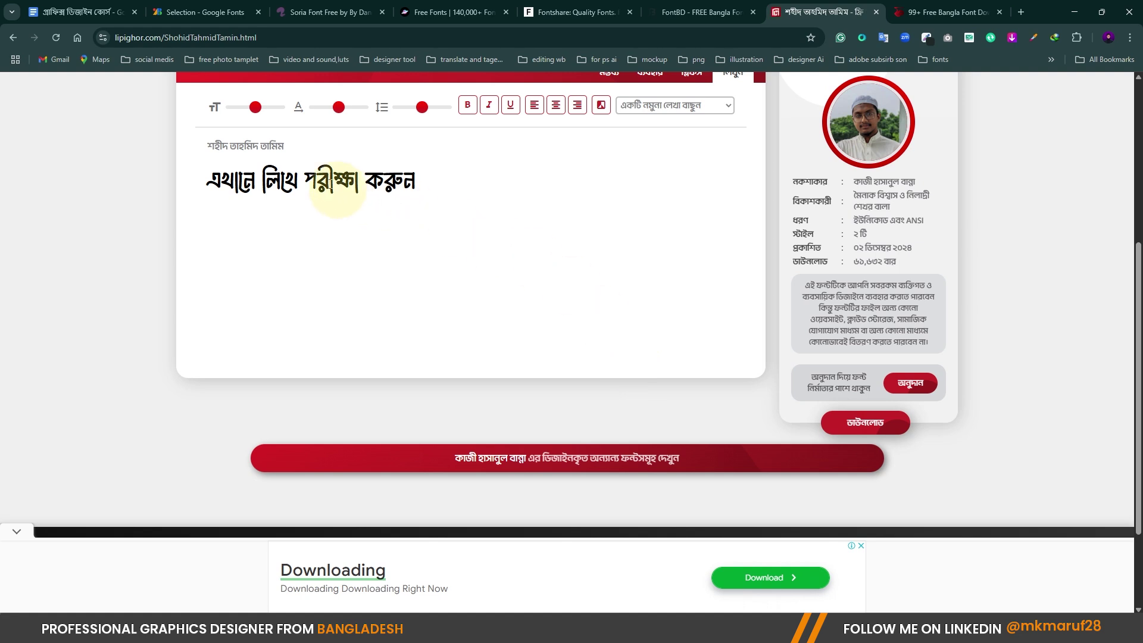
left_click_drag(227, 189, 477, 188)
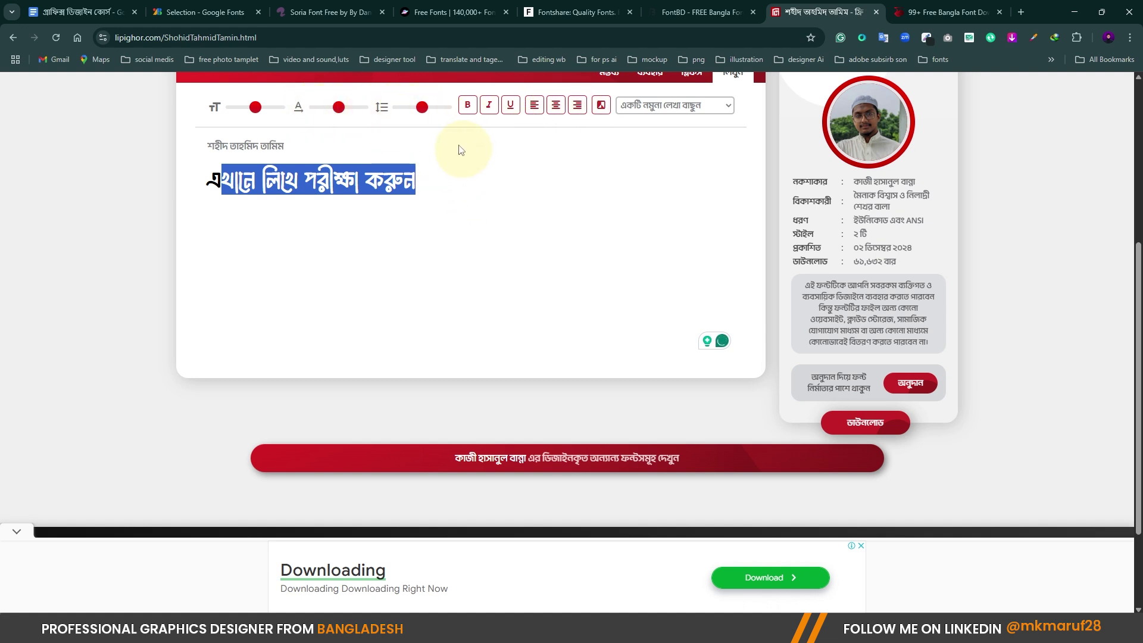
scroll(461, 154, "up", 1)
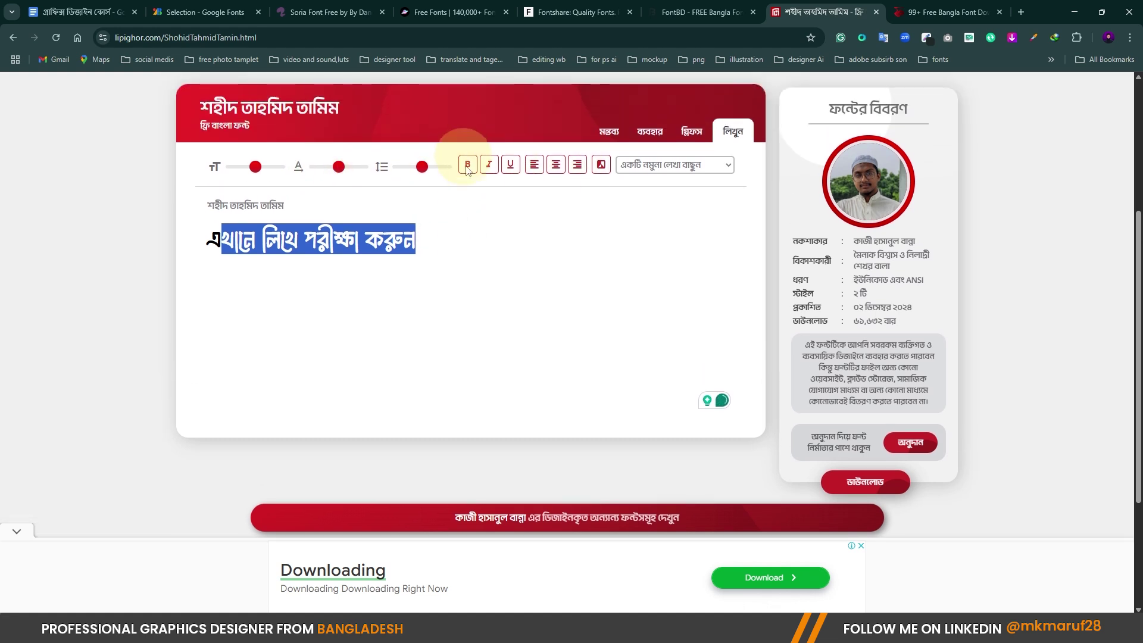
Download ShohidTahmidTamin.zip, declining the donation request and accepting the usage terms, and dismiss the finished download's dialog
left_click(862, 485)
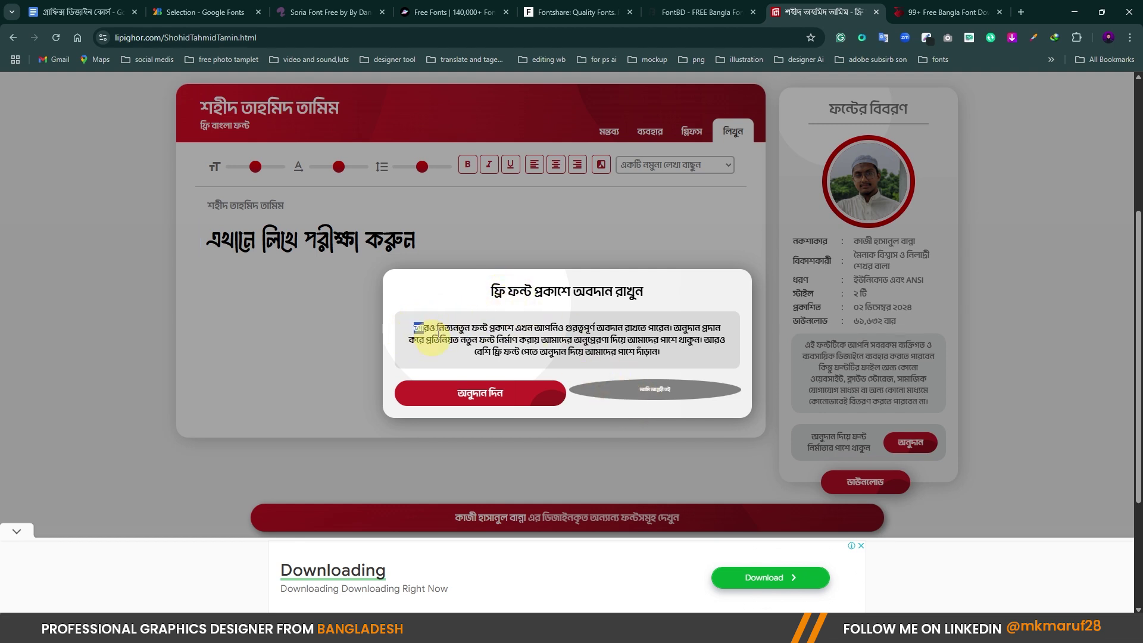
left_click_drag(416, 329, 625, 369)
left_click(561, 410)
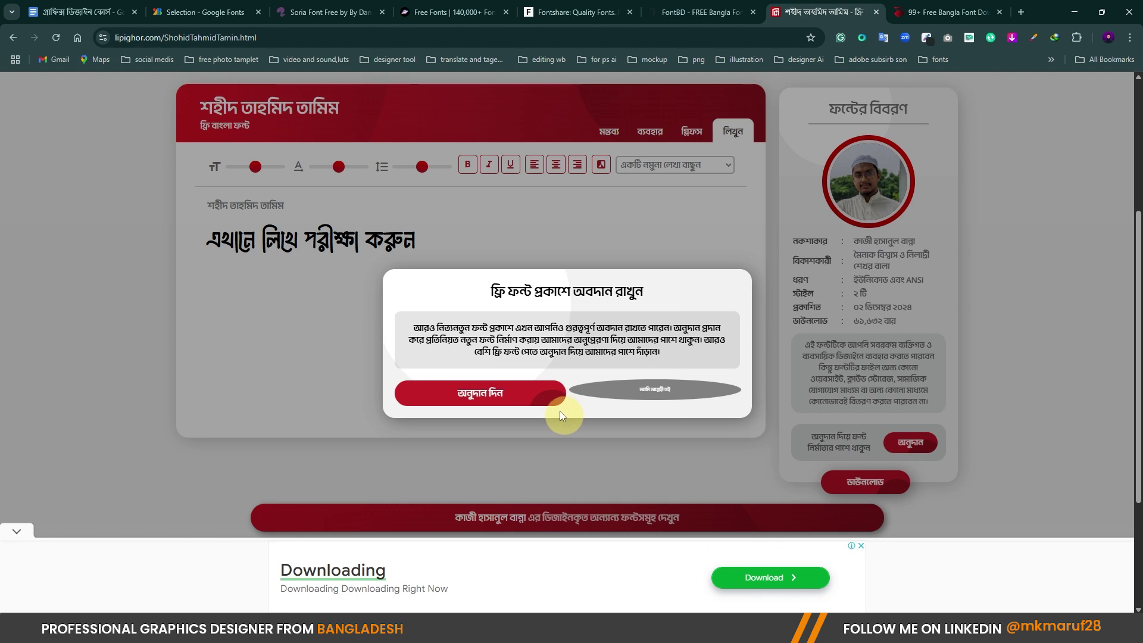
left_click(641, 395)
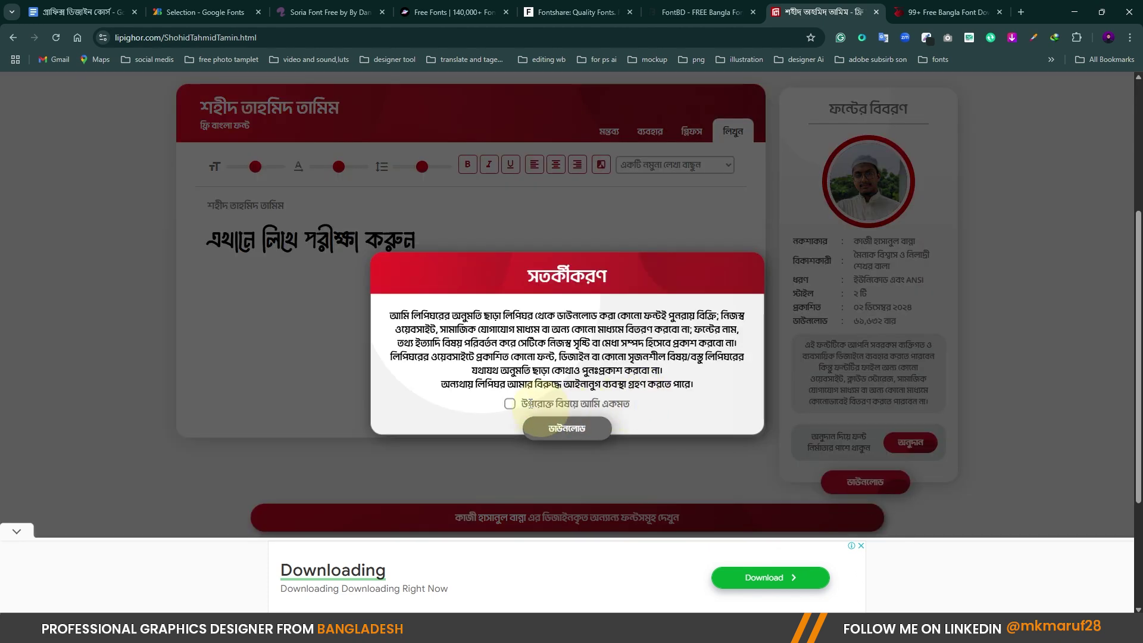
left_click(509, 403)
left_click(563, 430)
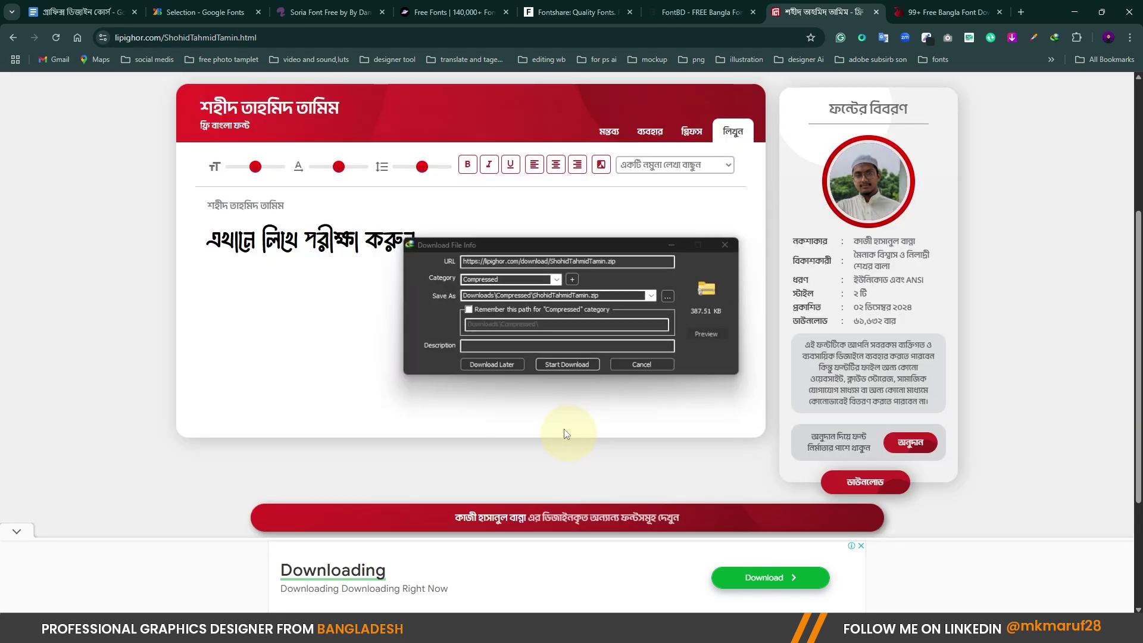
left_click(574, 366)
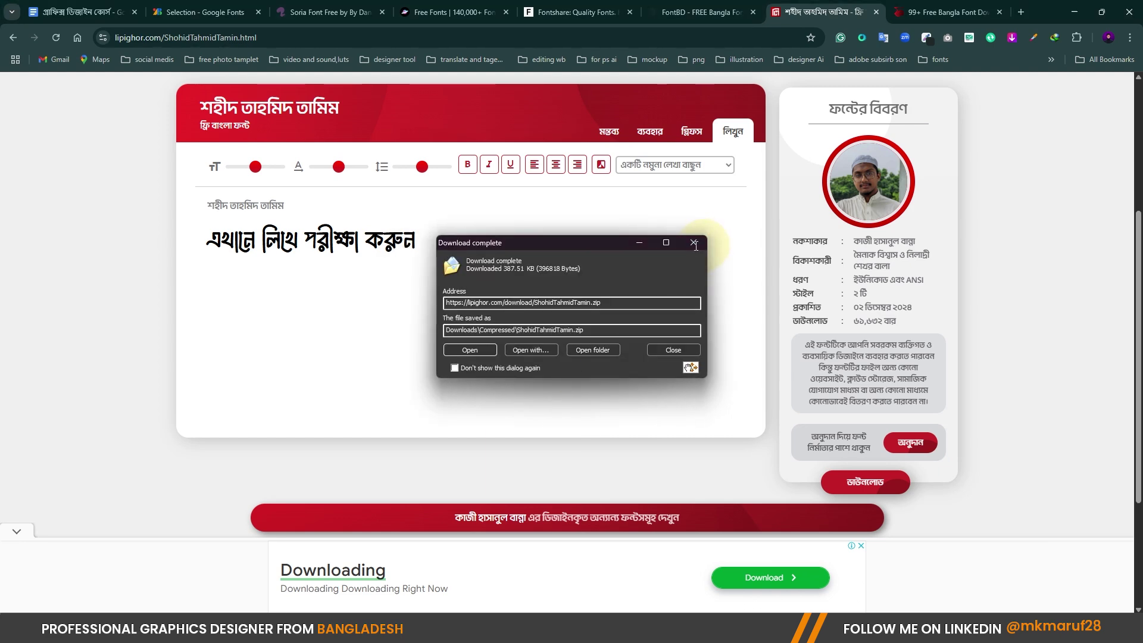
left_click(700, 241)
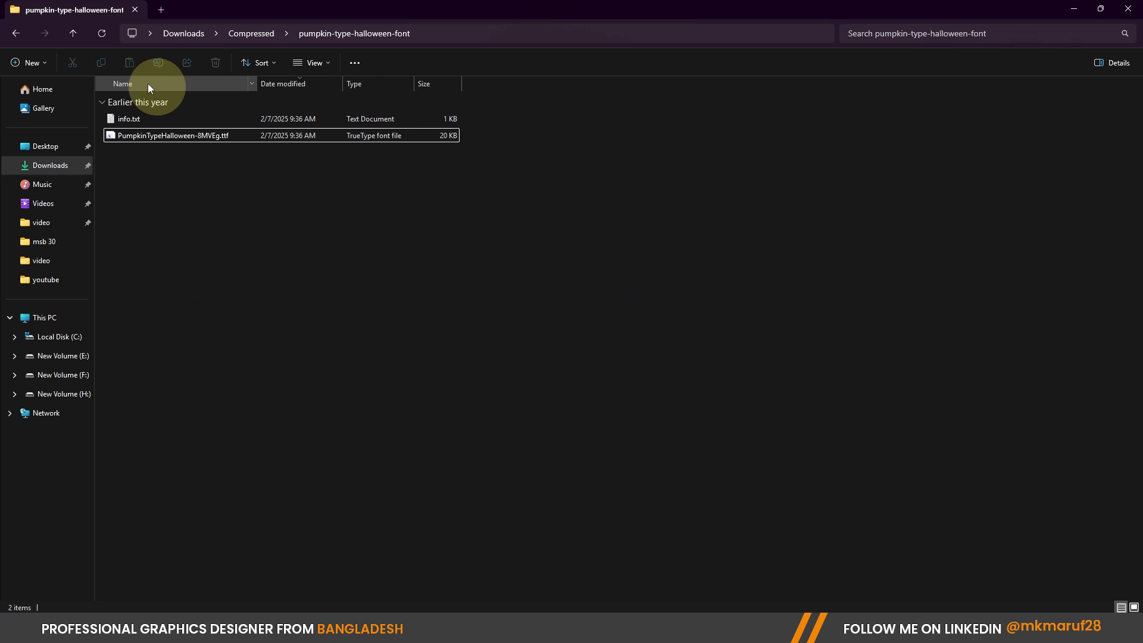
left_click(19, 39)
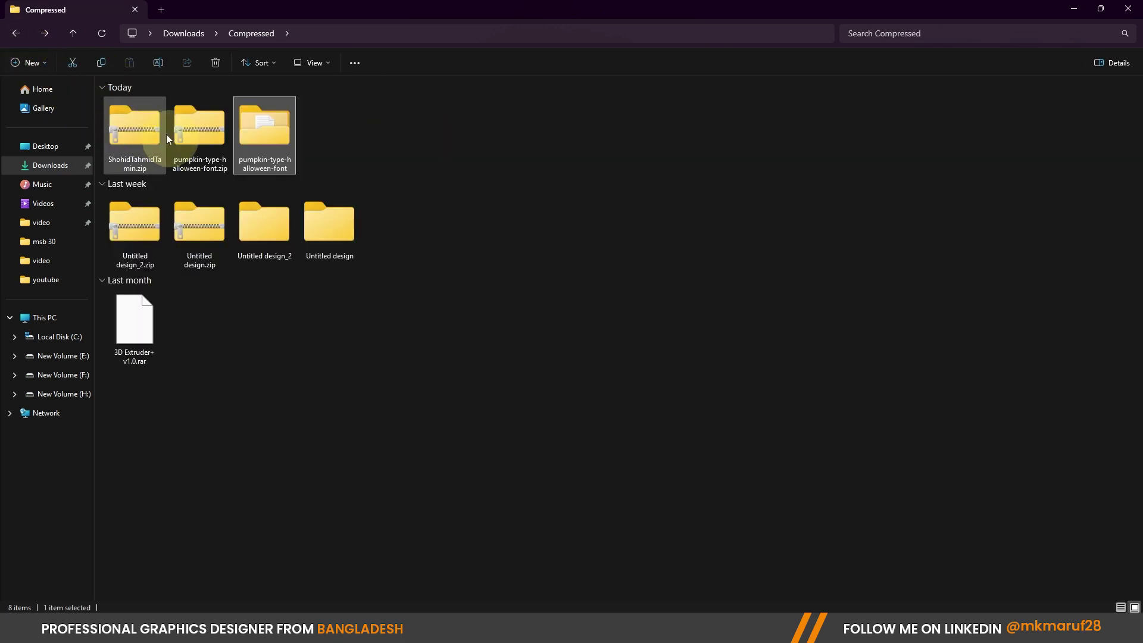
left_click(137, 132)
right_click(137, 132)
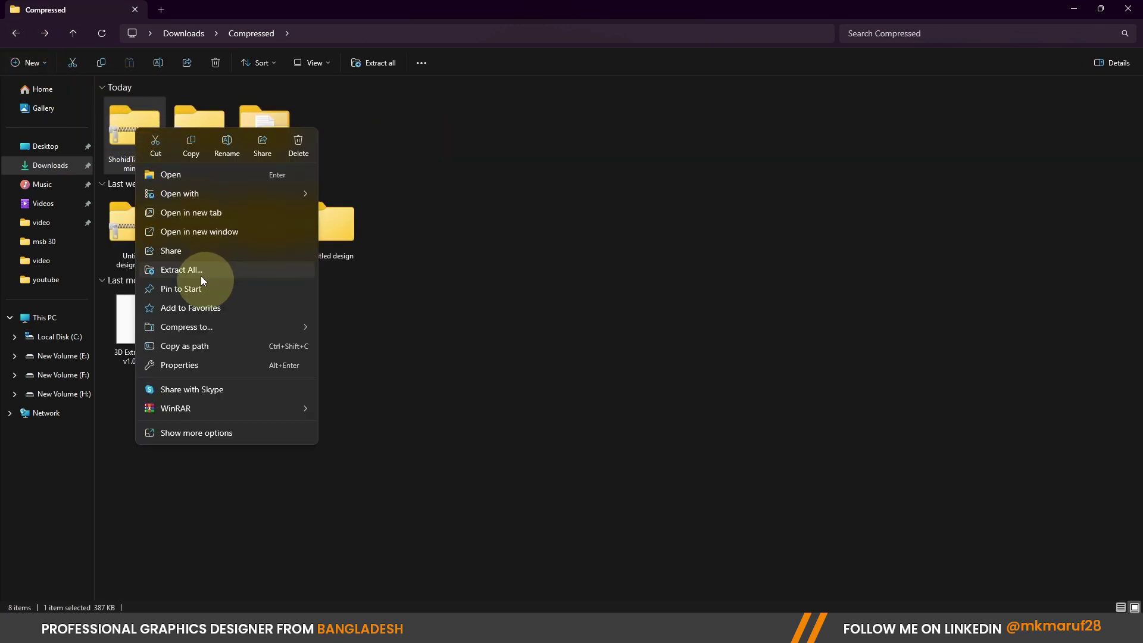
left_click(200, 270)
left_click(679, 427)
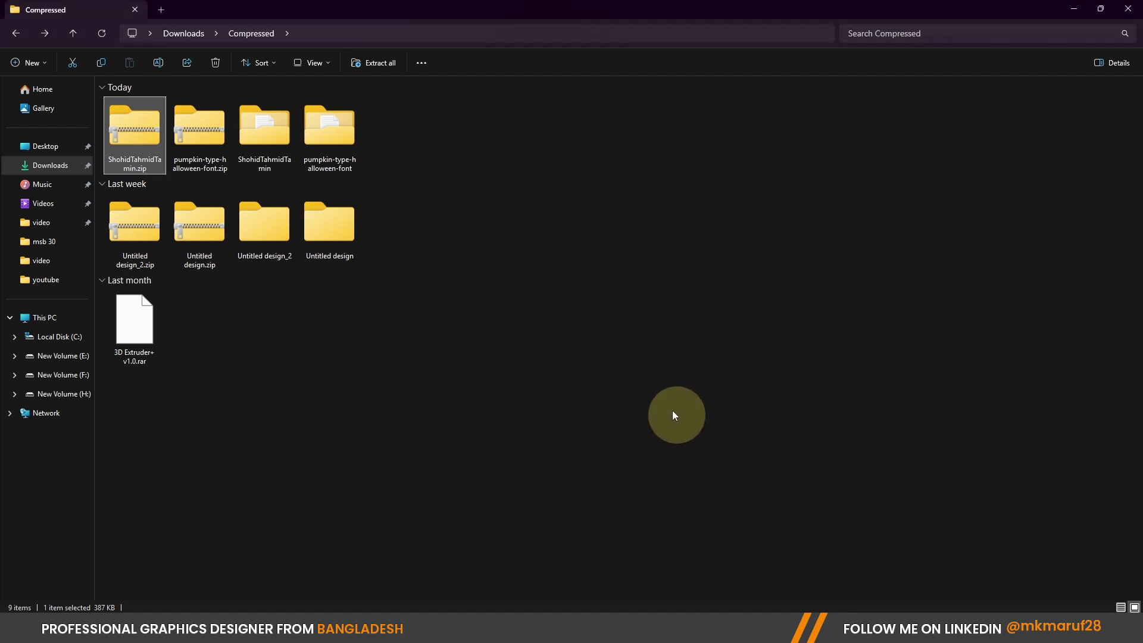
Install both TrueType fonts, regular and italic, from the ANSI V1 folder of the extracted ShohidTahmidTamin package
double_click(282, 131)
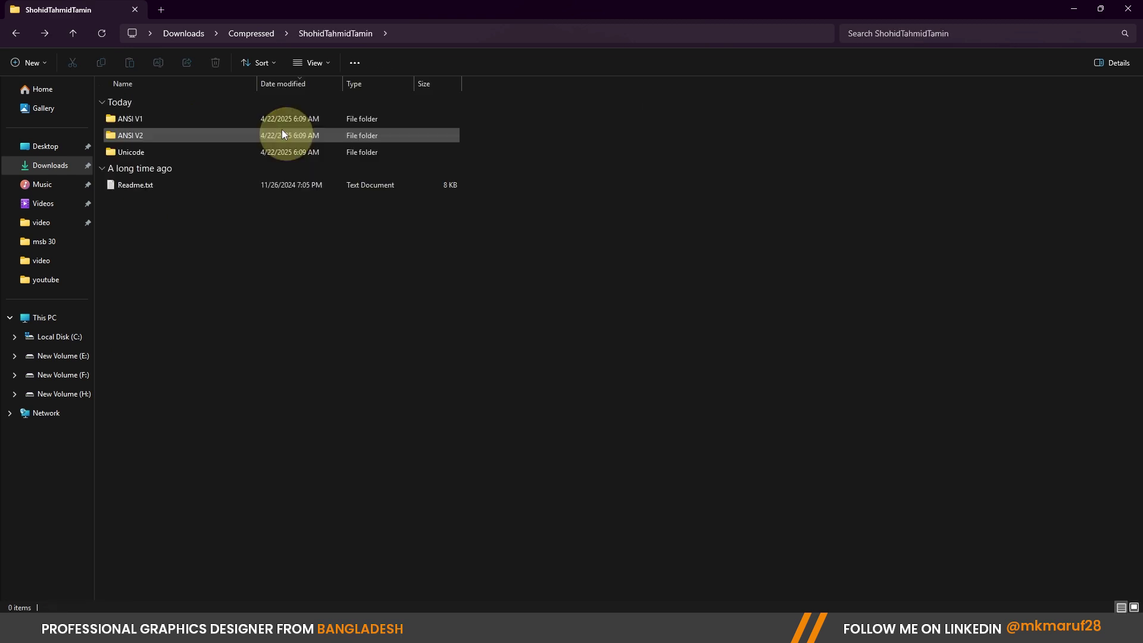
double_click(141, 120)
left_click_drag(143, 152, 151, 120)
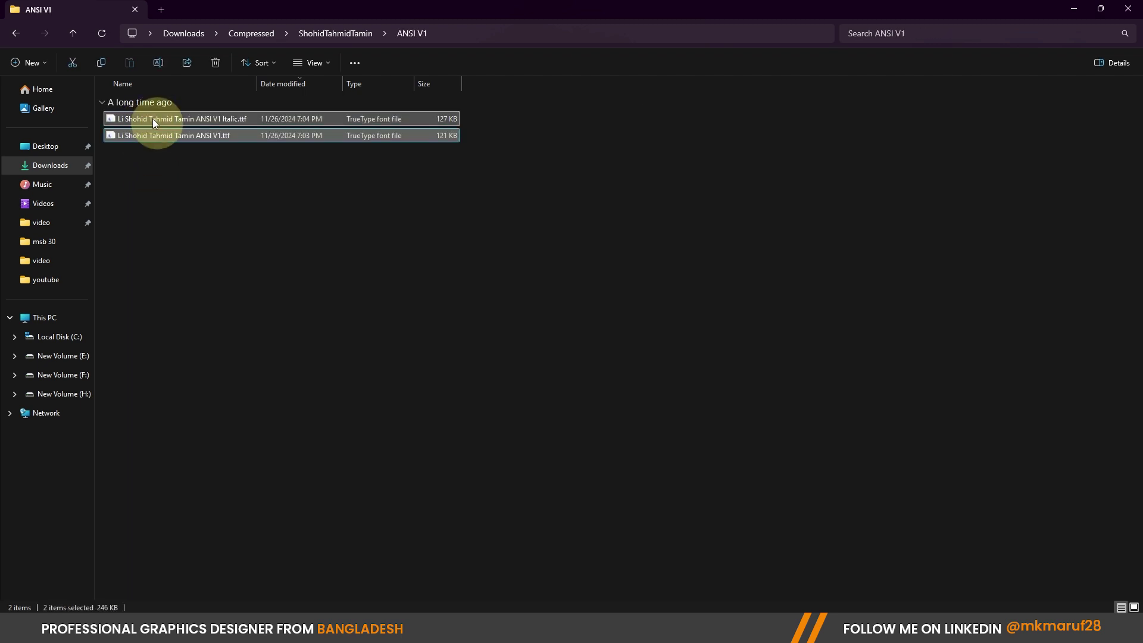
right_click(156, 116)
left_click(139, 185)
left_click_drag(140, 213, 191, 119)
right_click(192, 119)
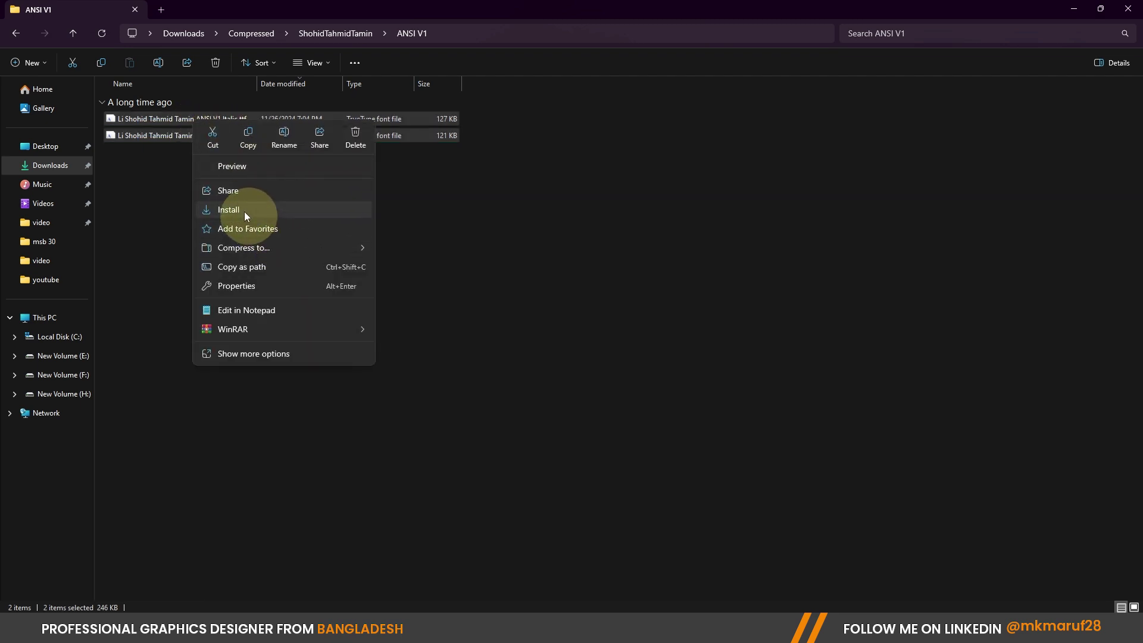
left_click(228, 210)
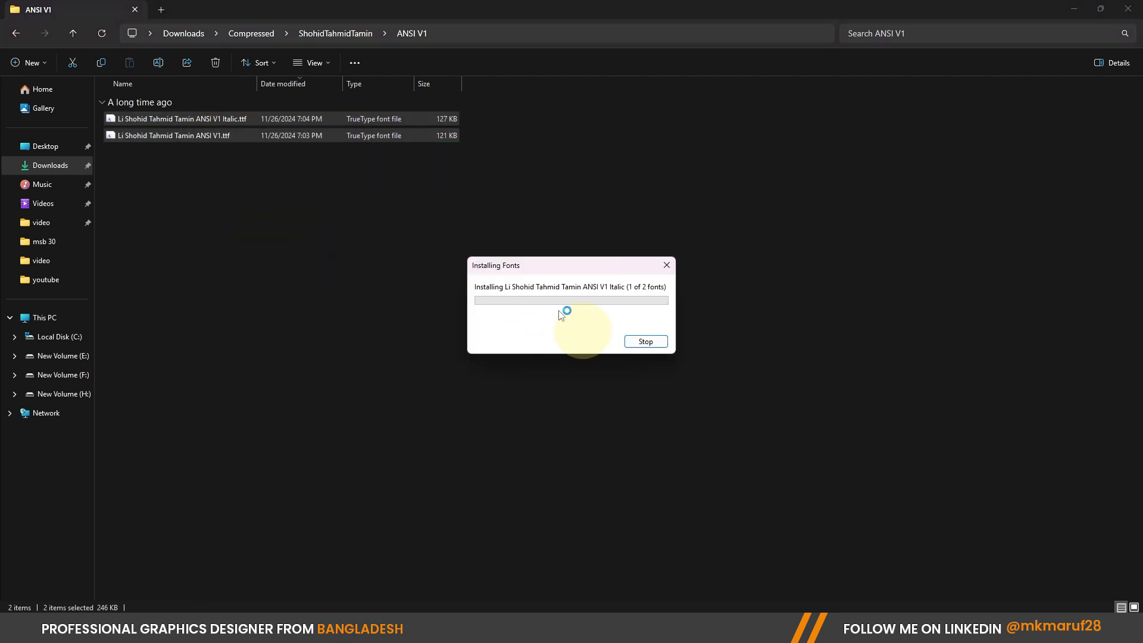
Install both TrueType fonts, regular and italic, from the package's ANSI V2 folder
left_click(16, 34)
double_click(153, 141)
left_click_drag(175, 224, 190, 116)
right_click(191, 117)
left_click(226, 206)
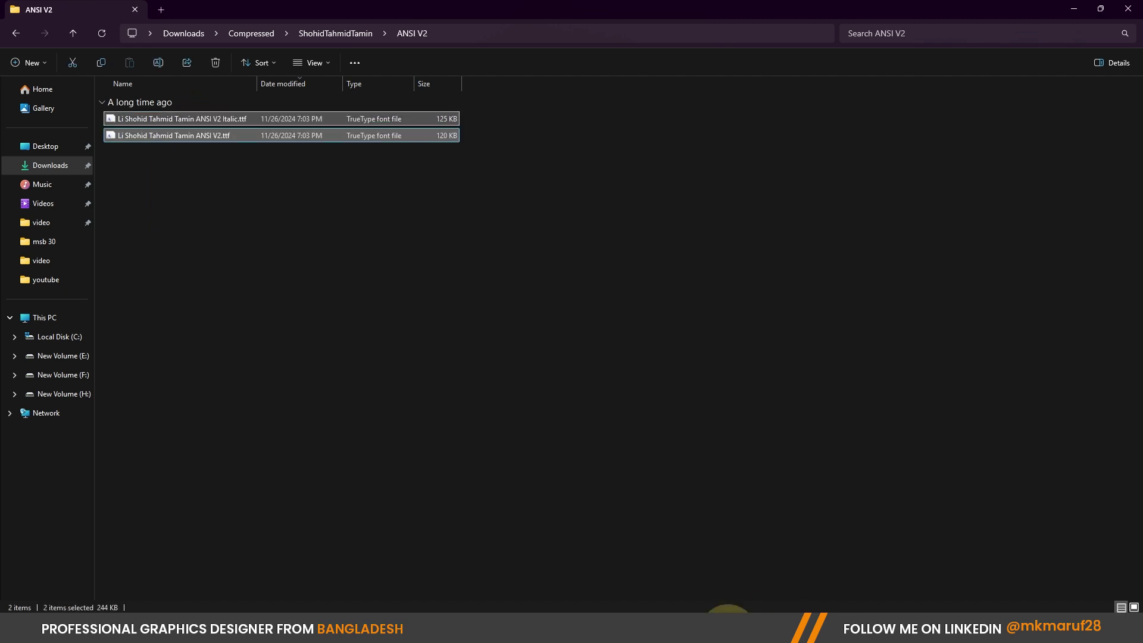
Switch to Photoshop and set the আমার text layer's font to Li Shohid Tahmid Tamin Unicode Regular
mouse_move(662, 620)
left_click(664, 576)
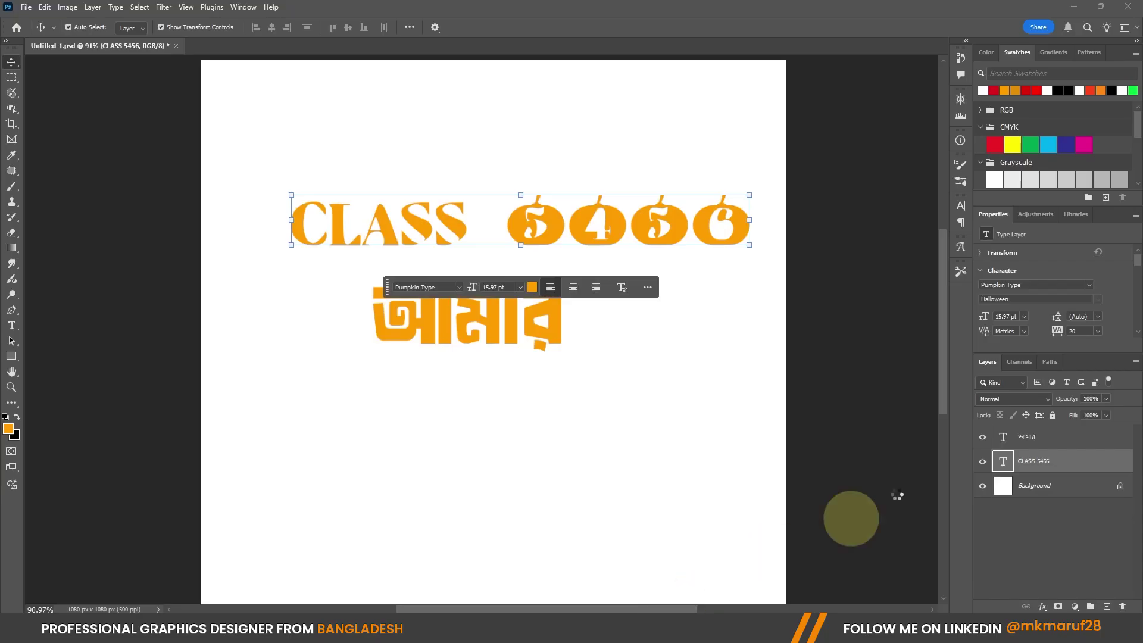
left_click(1047, 285)
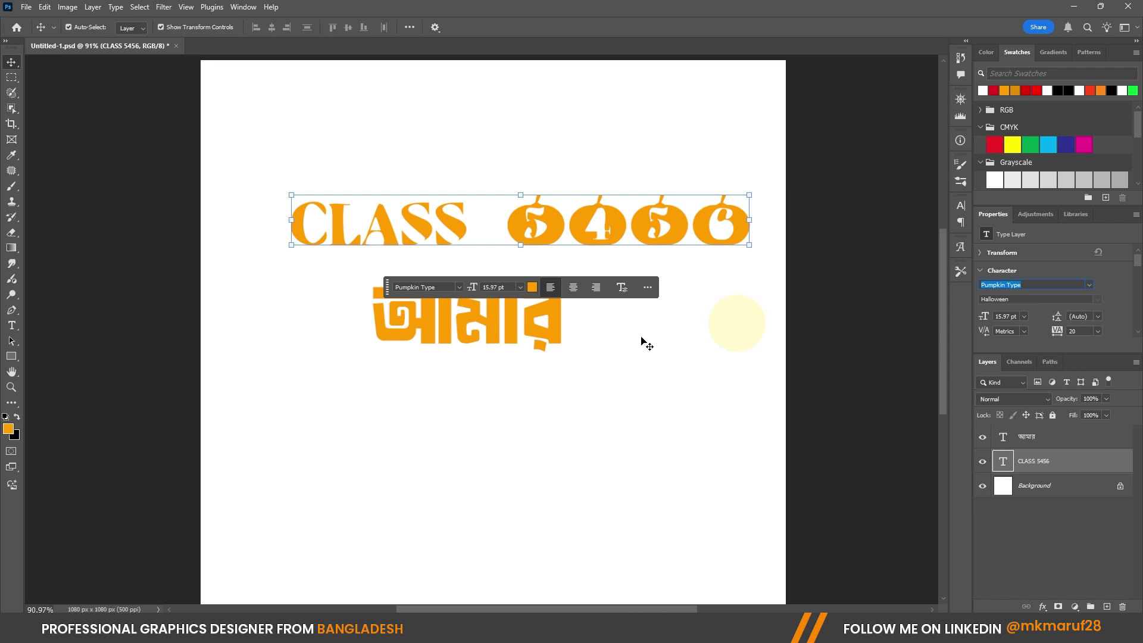
left_click(445, 333)
left_click(1034, 289)
type("Li Shohid Tahmid Tamin ANSI V1")
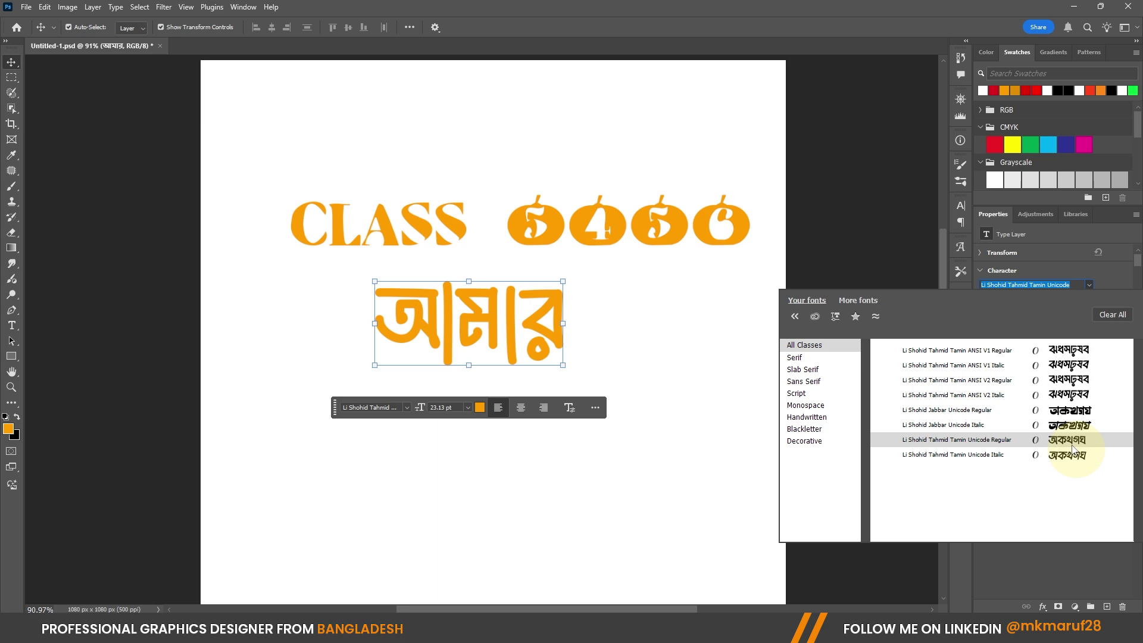
left_click(1072, 447)
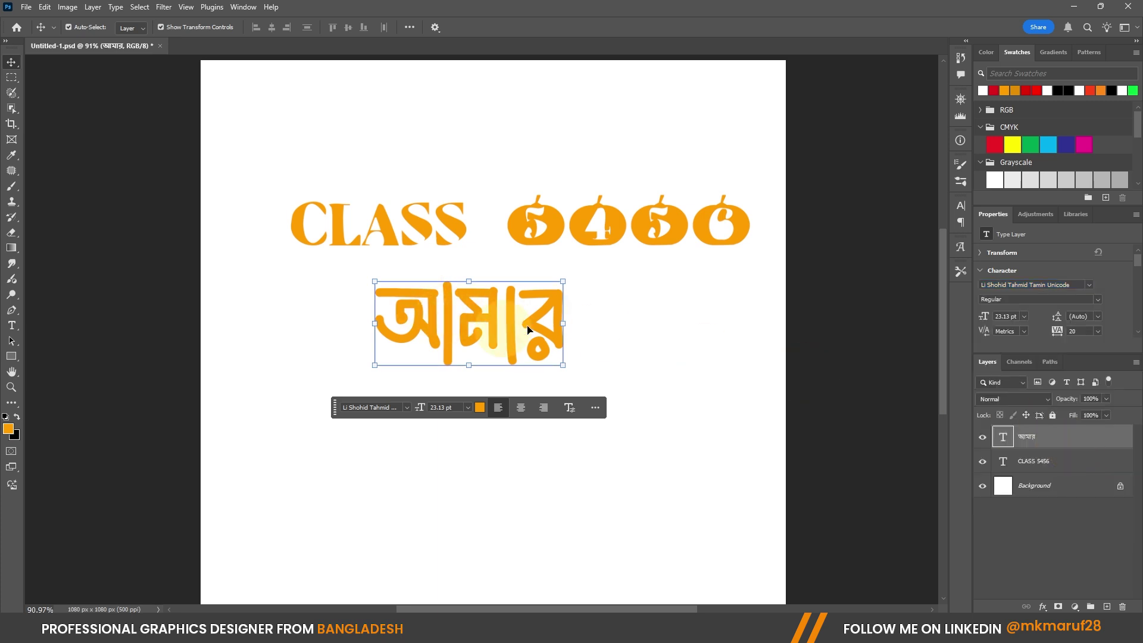
Scale the আমার text up to about 134% and shift it slightly lower on the canvas, leaving it deselected
left_click_drag(502, 331, 617, 356)
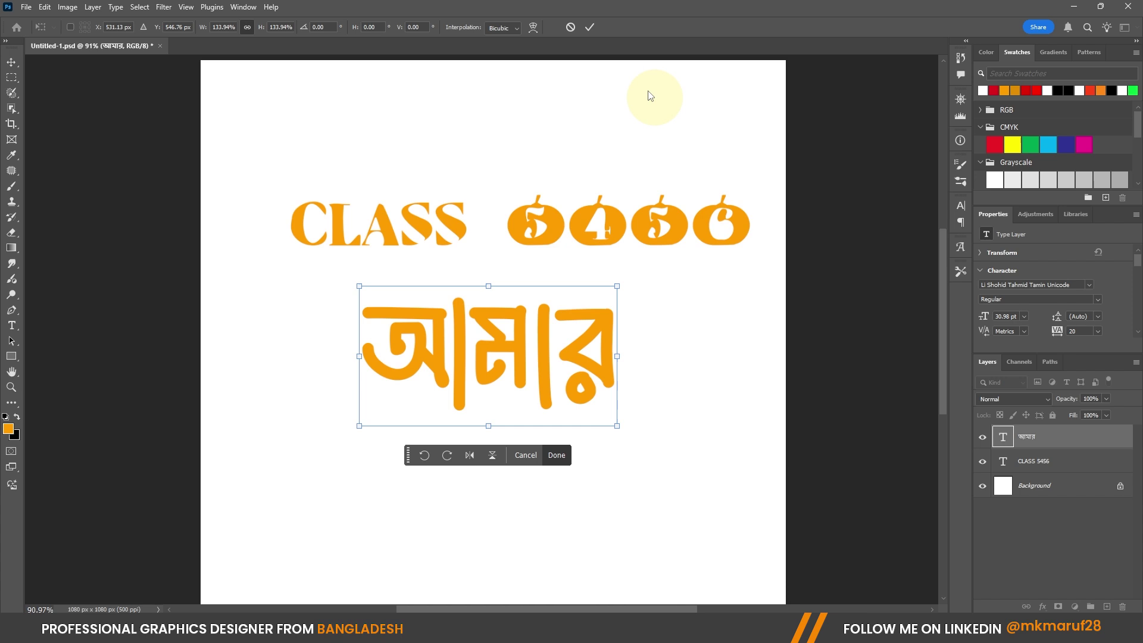
left_click(588, 30)
left_click(788, 450)
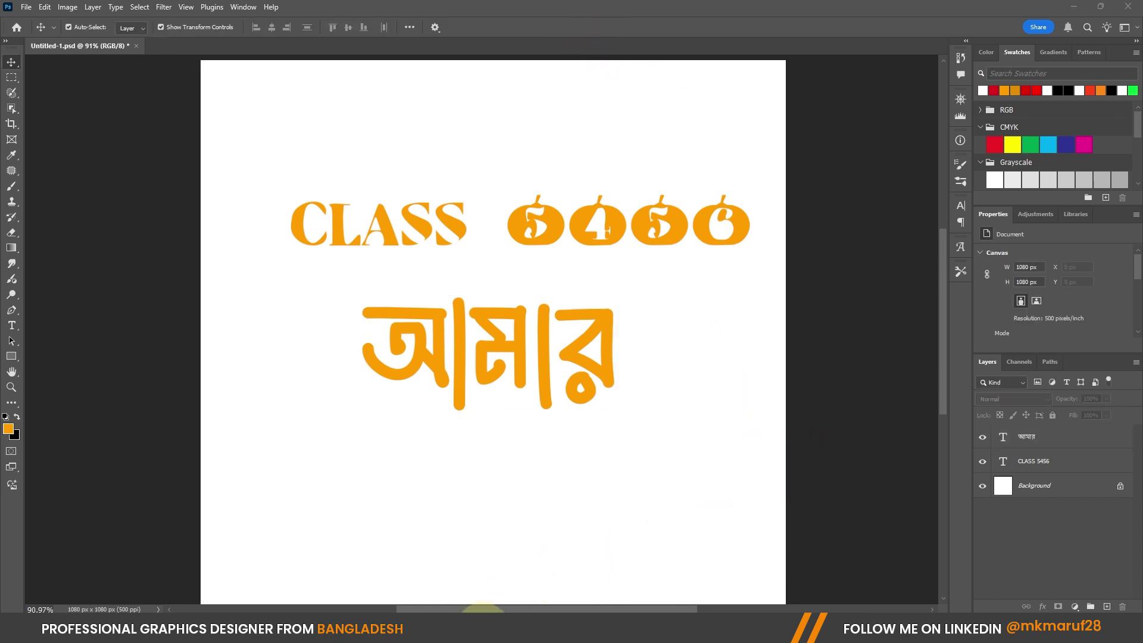
Switch to the Fontlipi site in the browser, dismiss the advertisement and look through its free and premium Bangla fonts
left_click(481, 627)
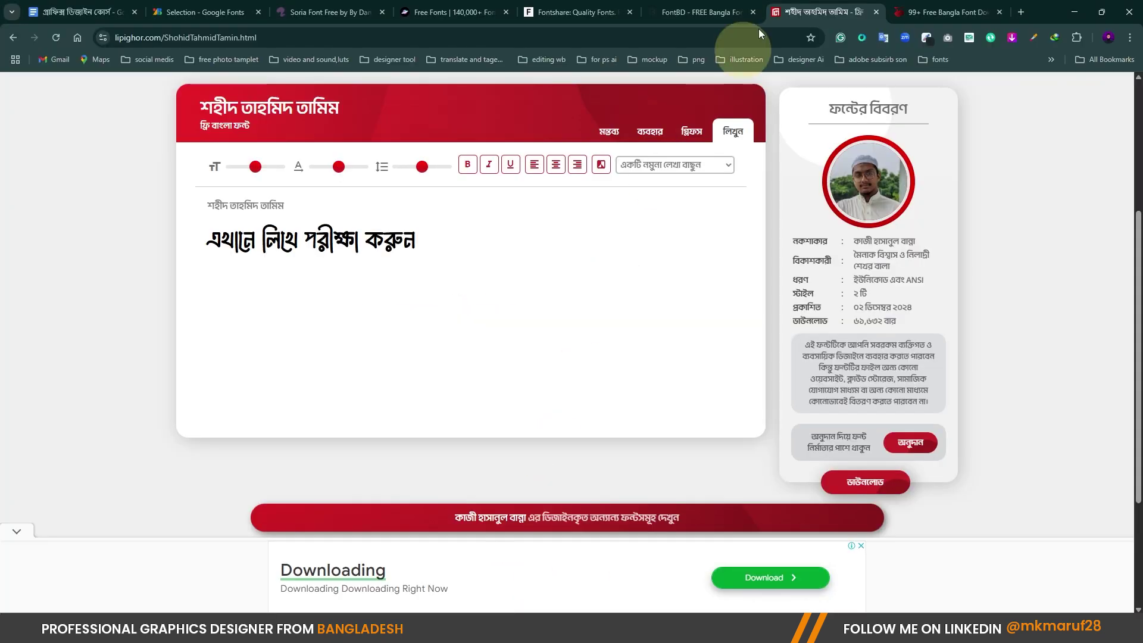
left_click(907, 5)
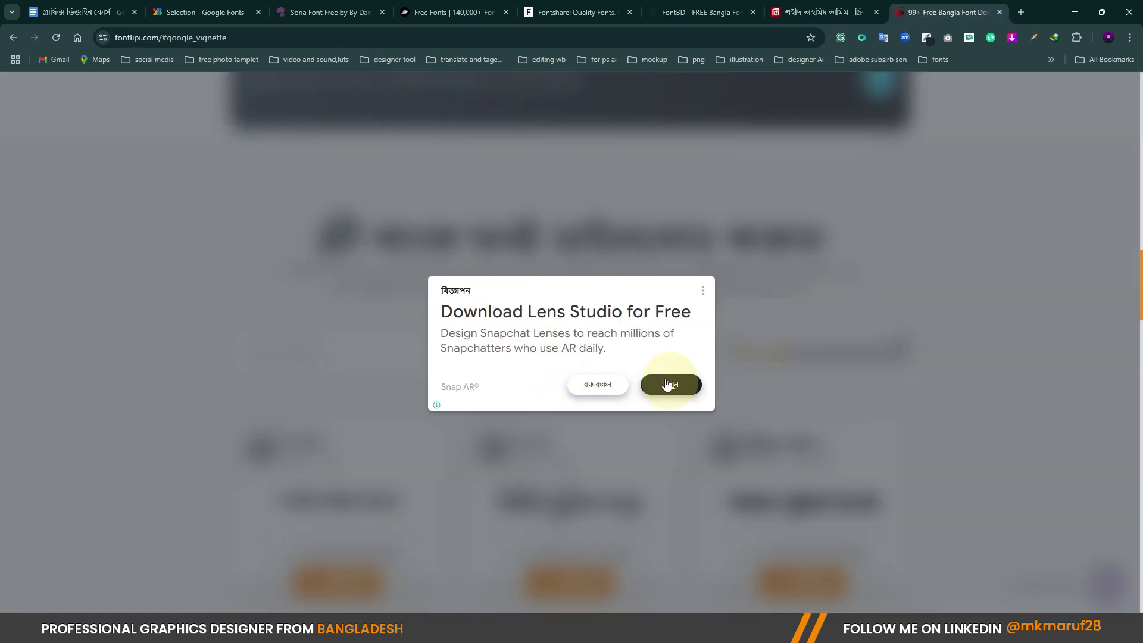
left_click(598, 384)
scroll(278, 172, "up", 10)
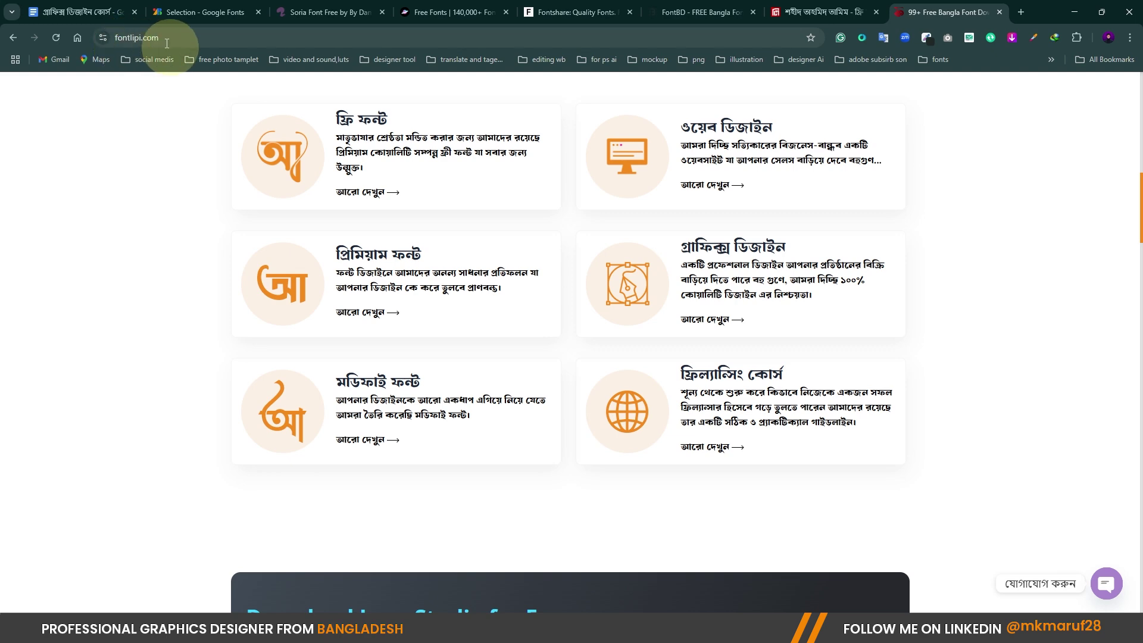
scroll(714, 312, "down", 15)
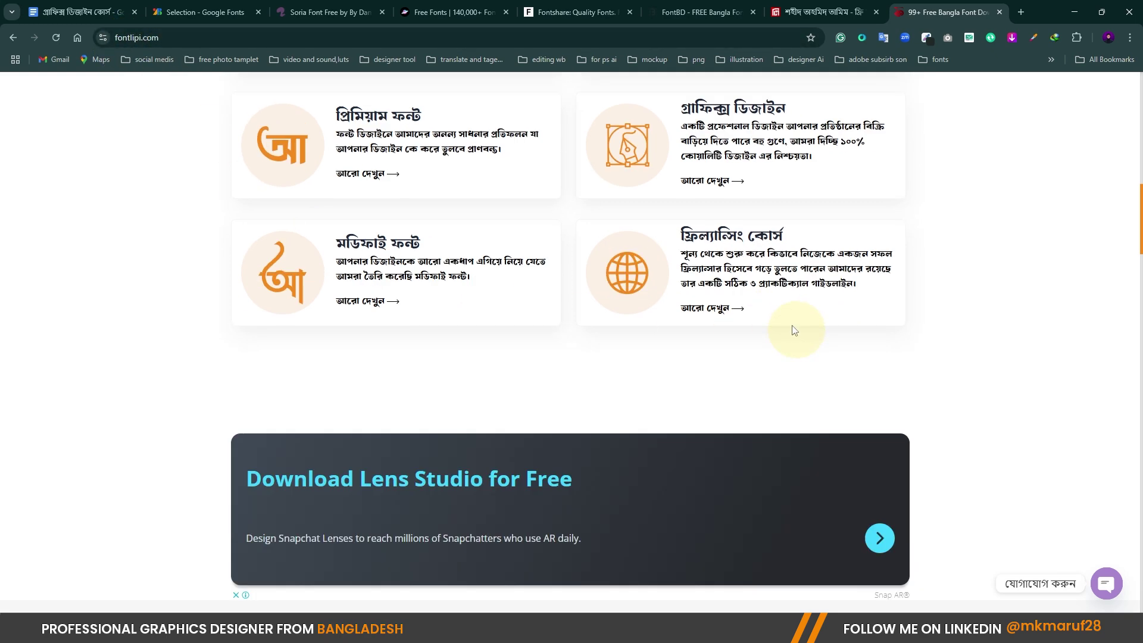
scroll(714, 311, "down", 5)
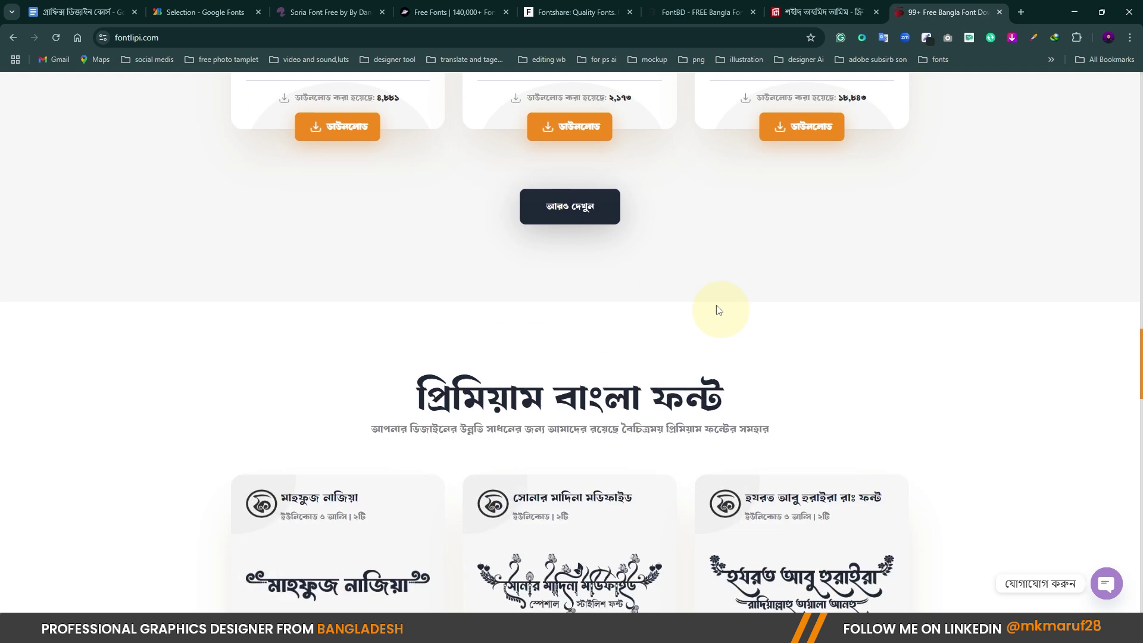
scroll(720, 308, "down", 3)
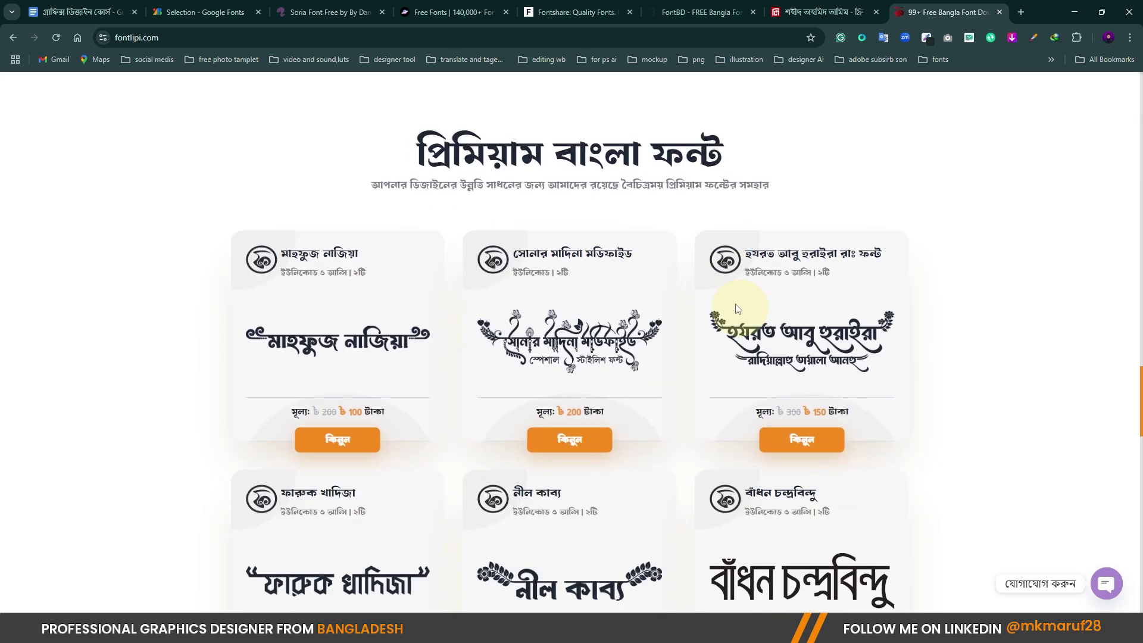
scroll(734, 285, "down", 3)
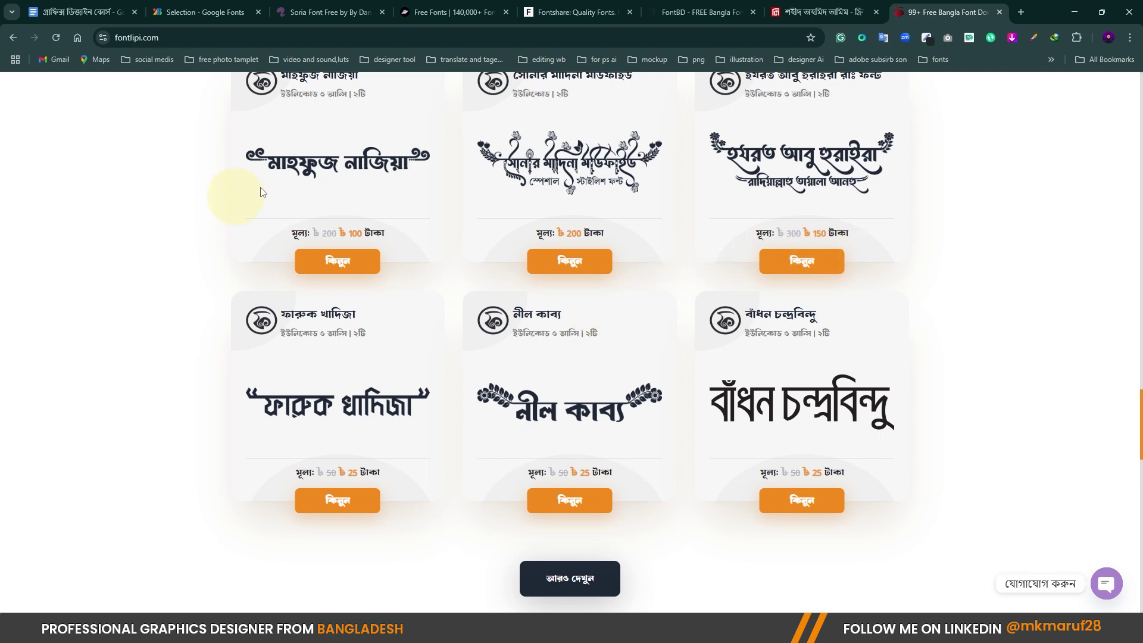
Switch to Photoshop and delete the CLASS 5456 text layer from the document
left_click(1070, 12)
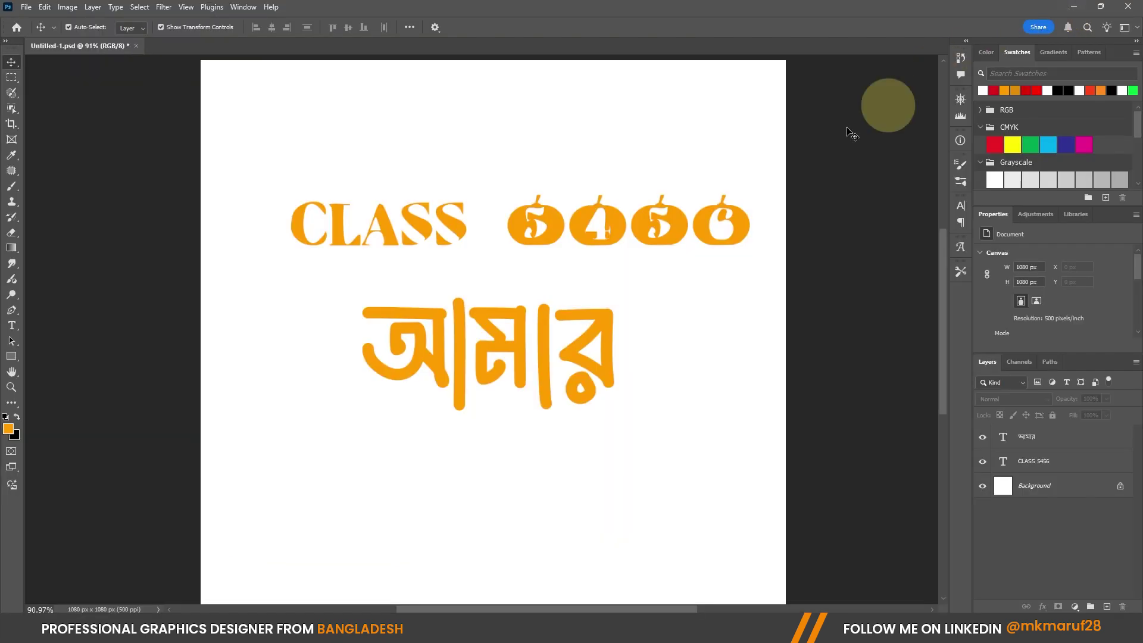
scroll(519, 260, "down", 4)
scroll(539, 241, "up", 3)
left_click(552, 234)
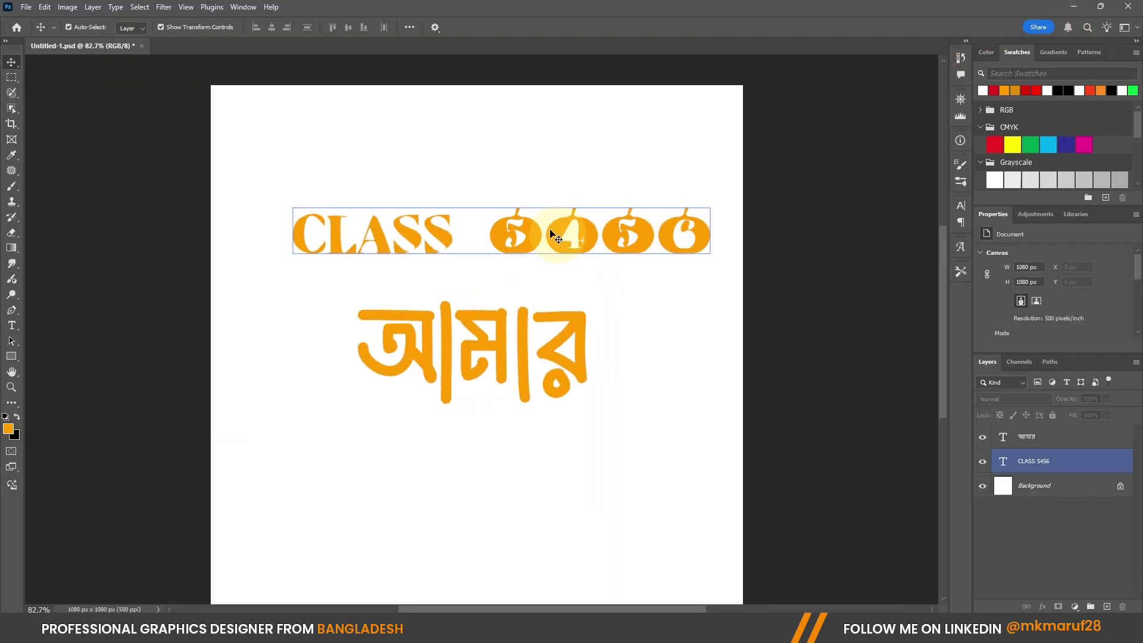
left_click(482, 237)
key("Delete")
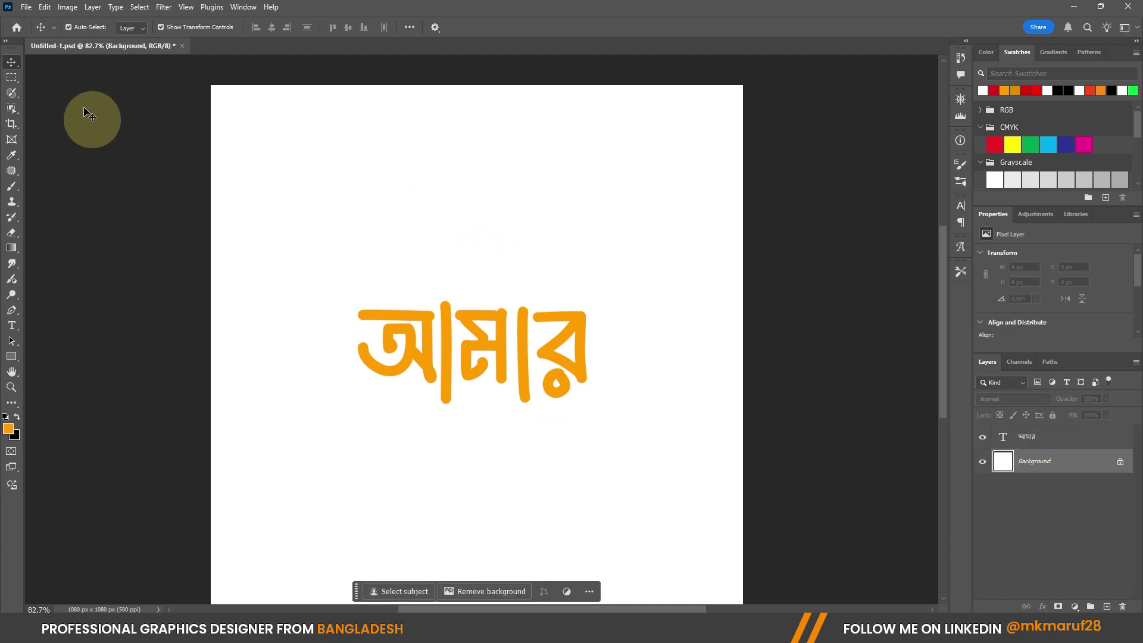
Move the আমার text higher on the canvas and scale it up to about 38 pt
left_click(541, 360)
scroll(536, 375, "up", 2)
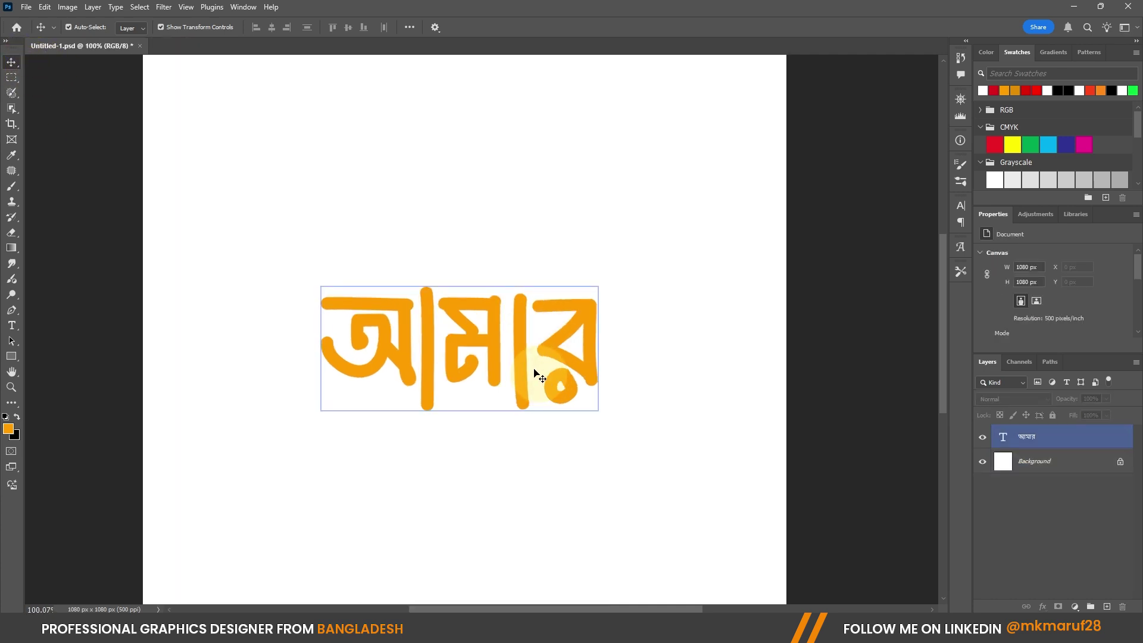
left_click_drag(524, 382, 523, 282)
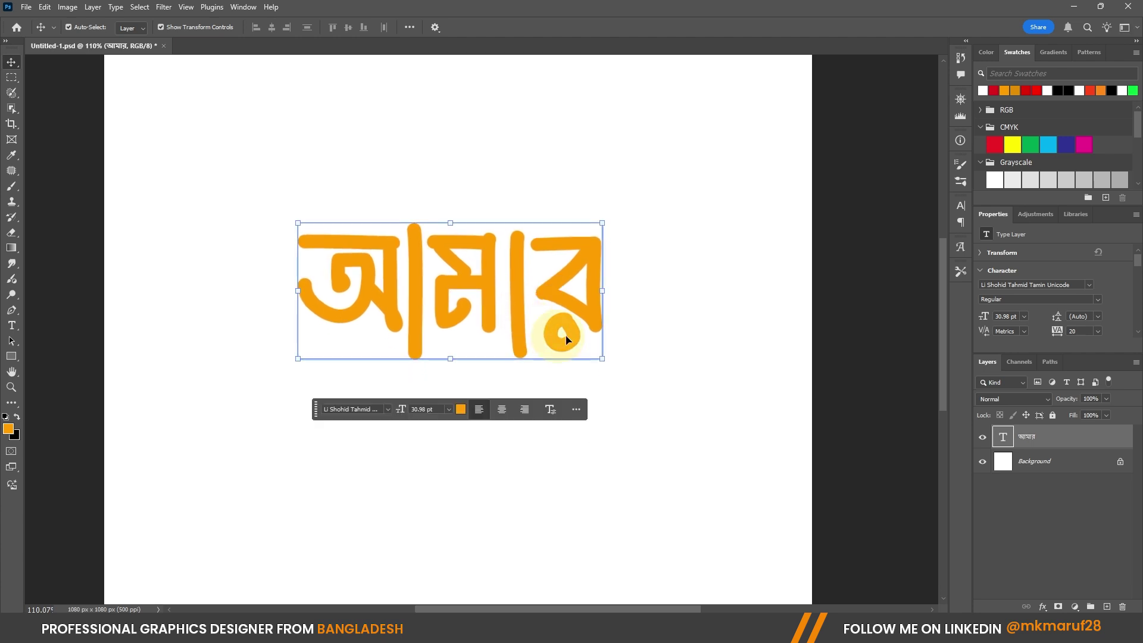
left_click_drag(605, 295, 666, 295)
left_click(589, 27)
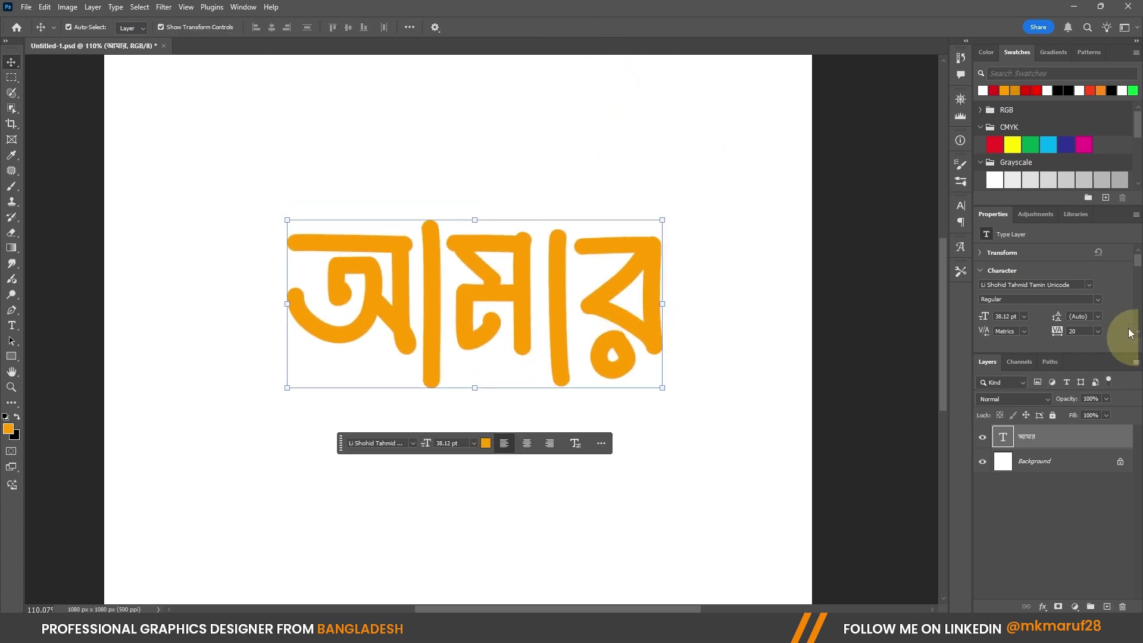
Set the আমার text's font to Abu Sayed and shift it so it sits horizontally centred on the canvas
left_click(1089, 285)
left_click(1066, 394)
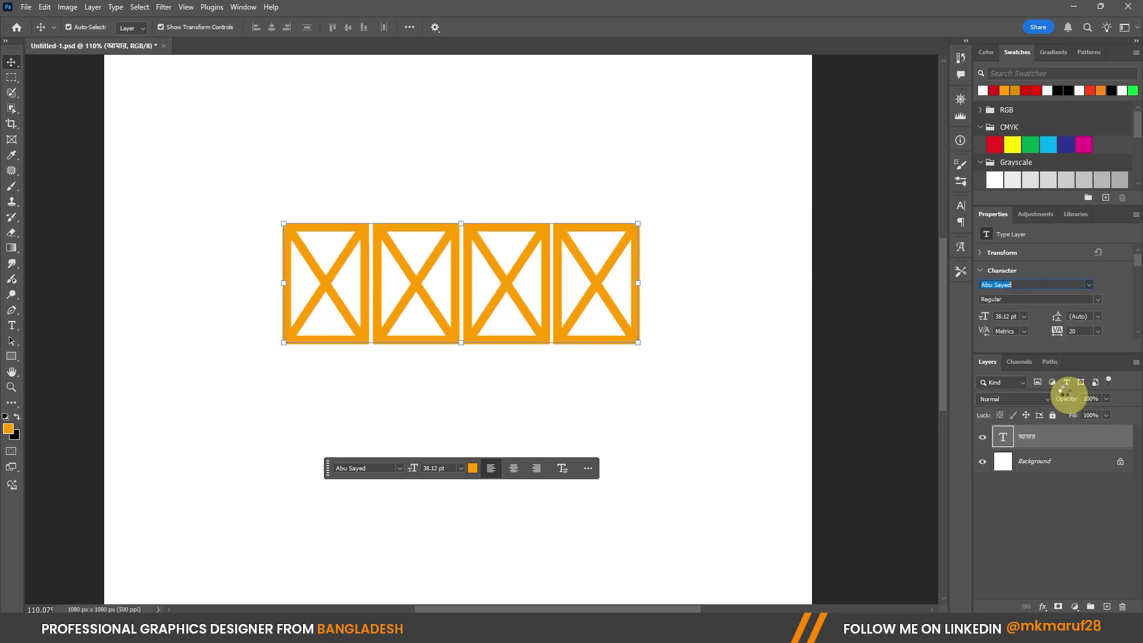
left_click_drag(663, 234, 586, 274)
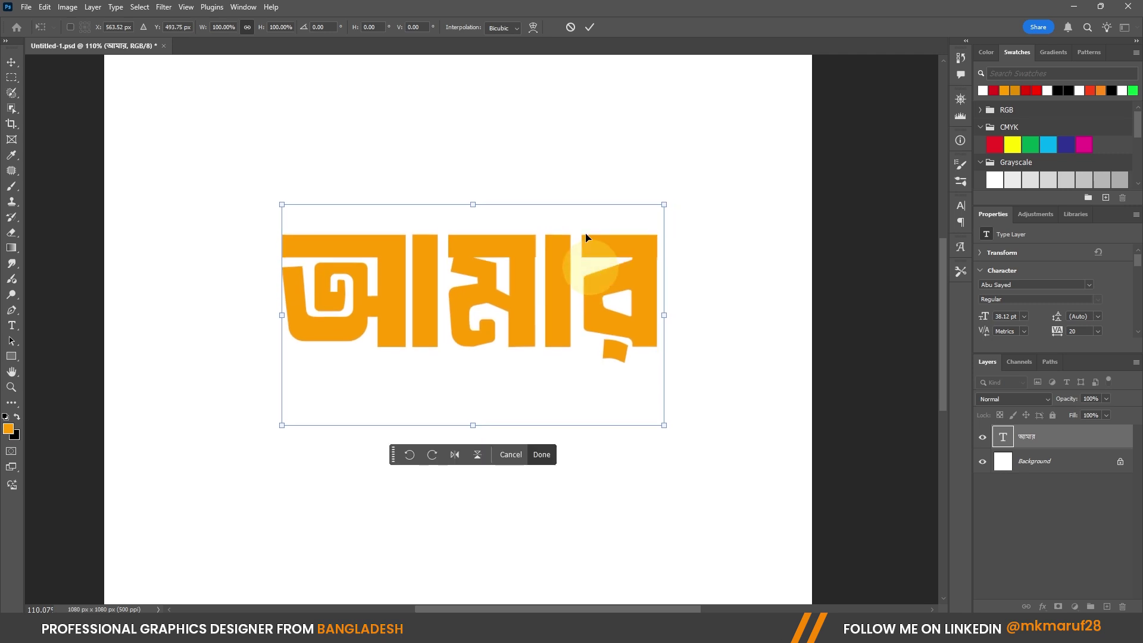
left_click(589, 27)
scroll(389, 228, "down", 1)
scroll(390, 228, "down", 2)
scroll(478, 367, "up", 3)
left_click_drag(472, 256, 461, 279)
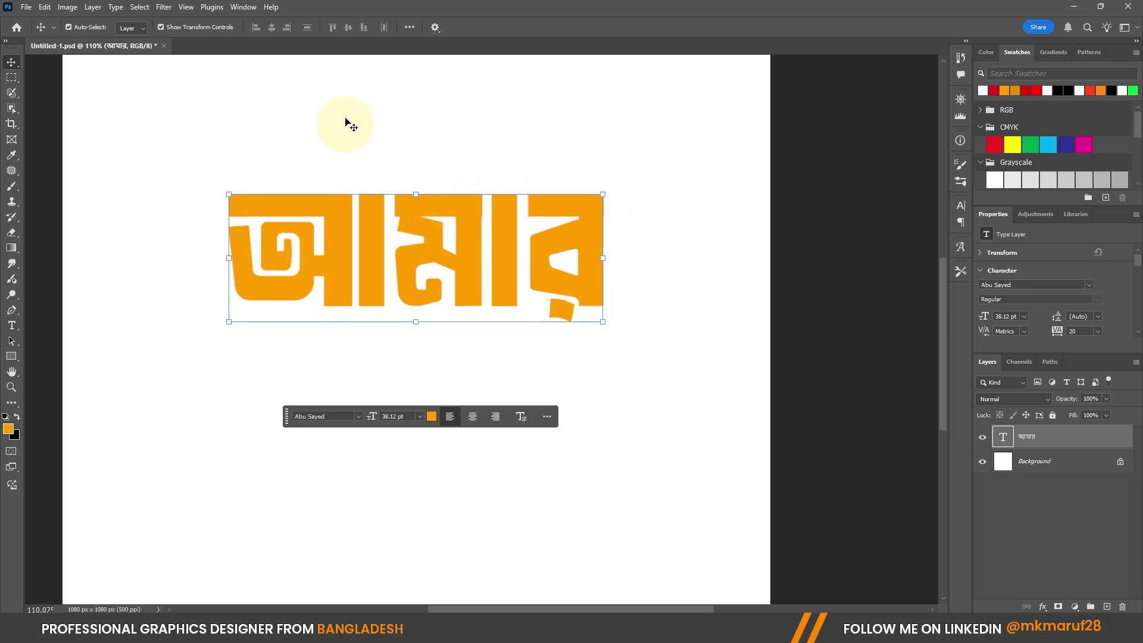
Add a bright red Solid Color fill layer directly above the Background layer, beneath the আমার text
left_click(1027, 468)
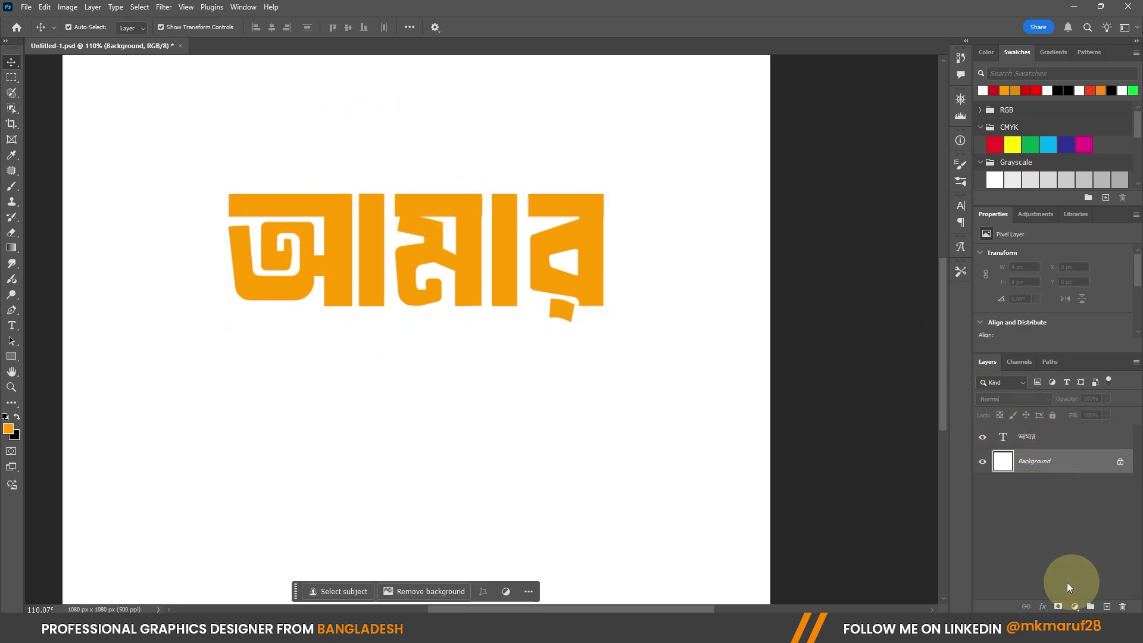
left_click(1074, 606)
left_click(1041, 386)
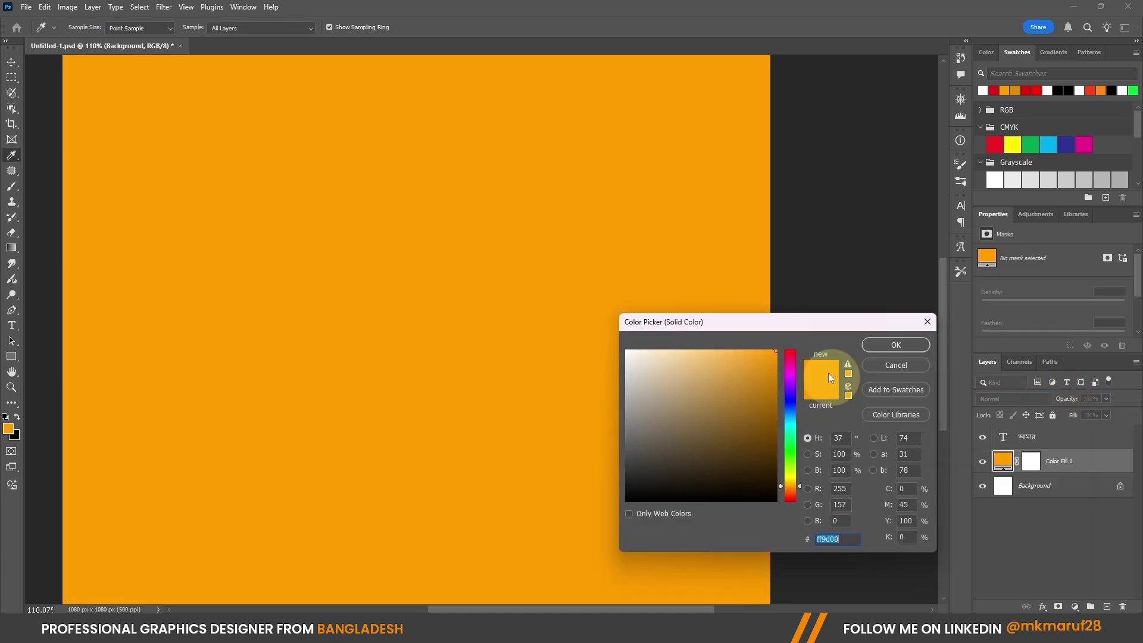
left_click_drag(787, 396, 806, 348)
left_click(896, 347)
Change the Color Fill 1 layer's colour to a dark maroon red
left_click(1001, 460)
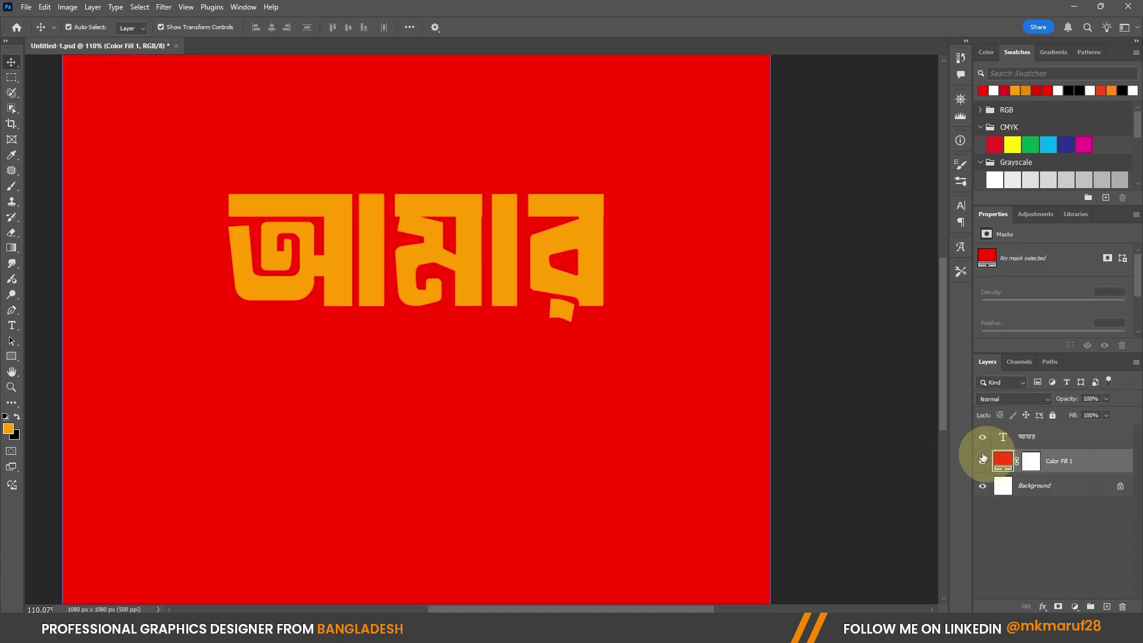
double_click(1001, 460)
left_click_drag(754, 382, 783, 379)
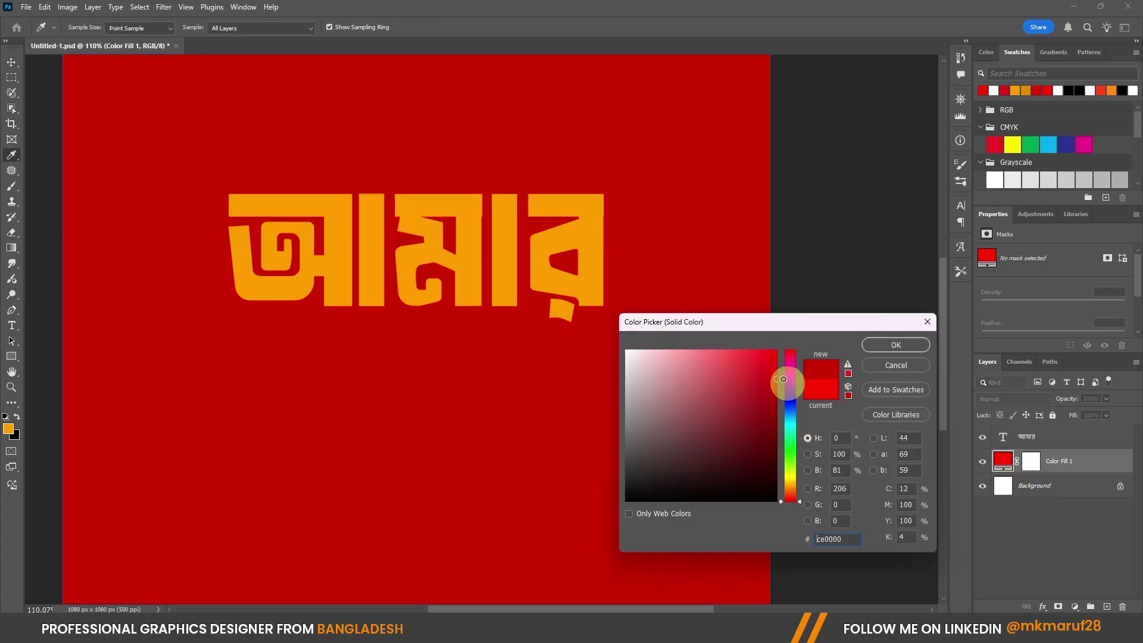
left_click(895, 345)
Move the আমার text down to the middle of the canvas
key("ctrl+0")
left_click_drag(581, 259, 587, 284)
scroll(450, 297, "down", 4)
scroll(717, 274, "up", 3)
left_click(816, 295)
scroll(375, 360, "down", 3)
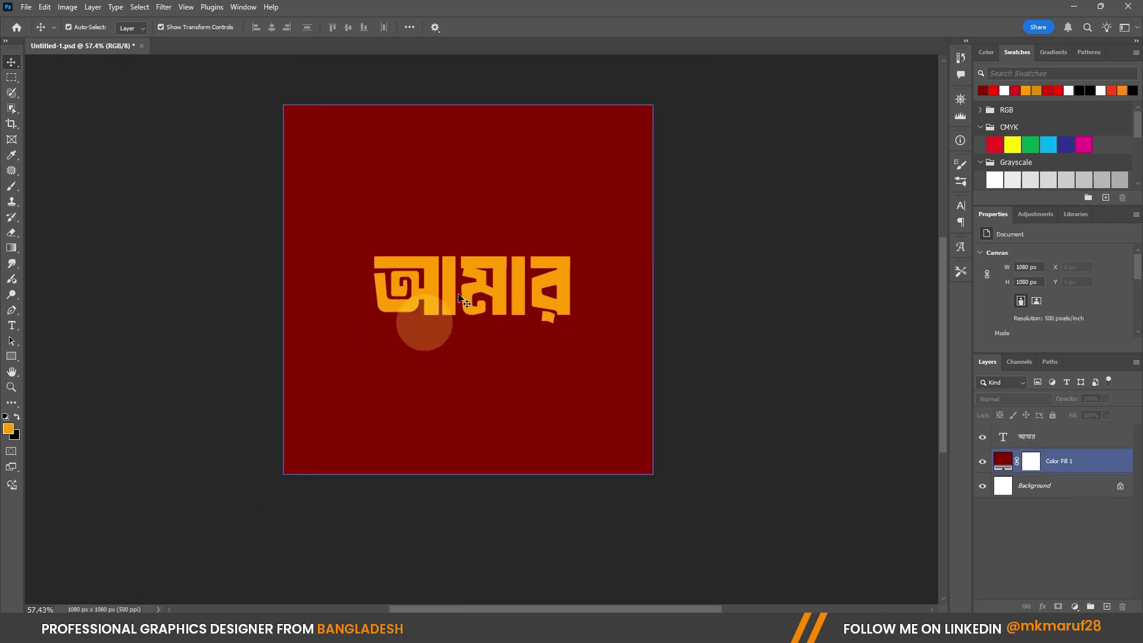
Add a white outside Stroke effect to the আমার text layer, try several widths and set its size to 3 px
scroll(513, 294, "up", 9)
left_click(523, 334)
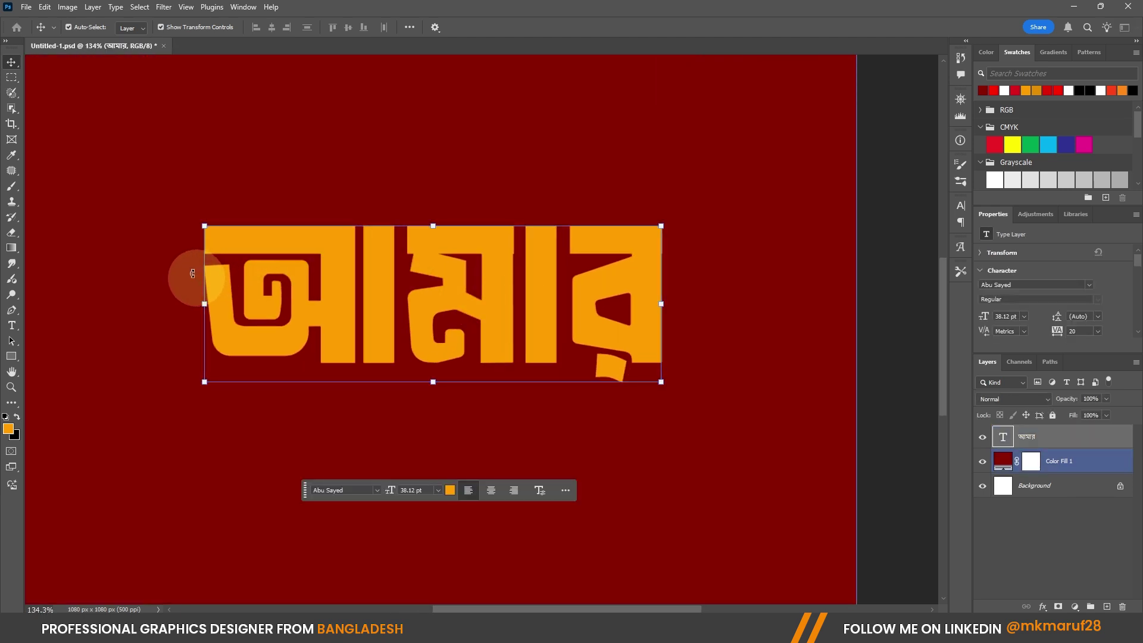
scroll(415, 325, "up", 2)
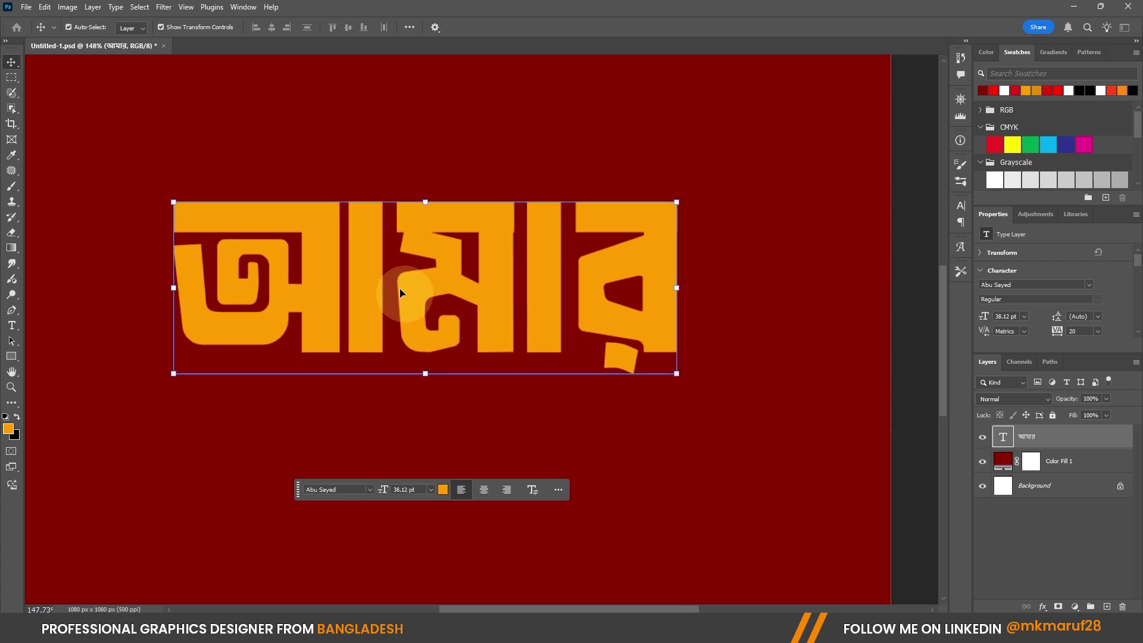
scroll(408, 301, "up", 1)
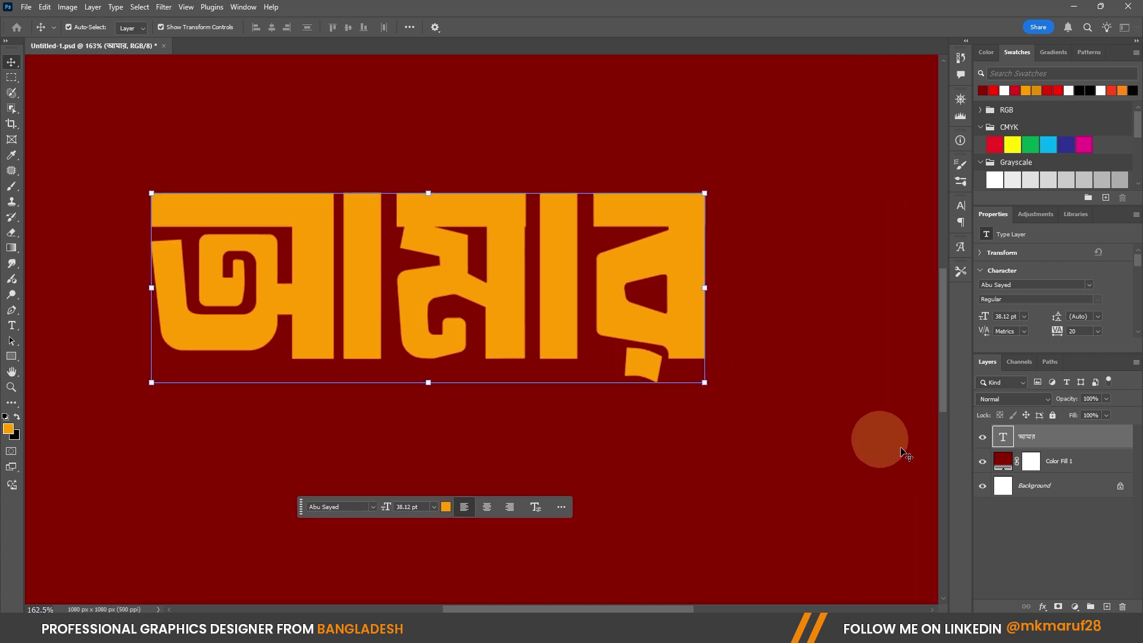
left_click(1041, 608)
left_click(1062, 516)
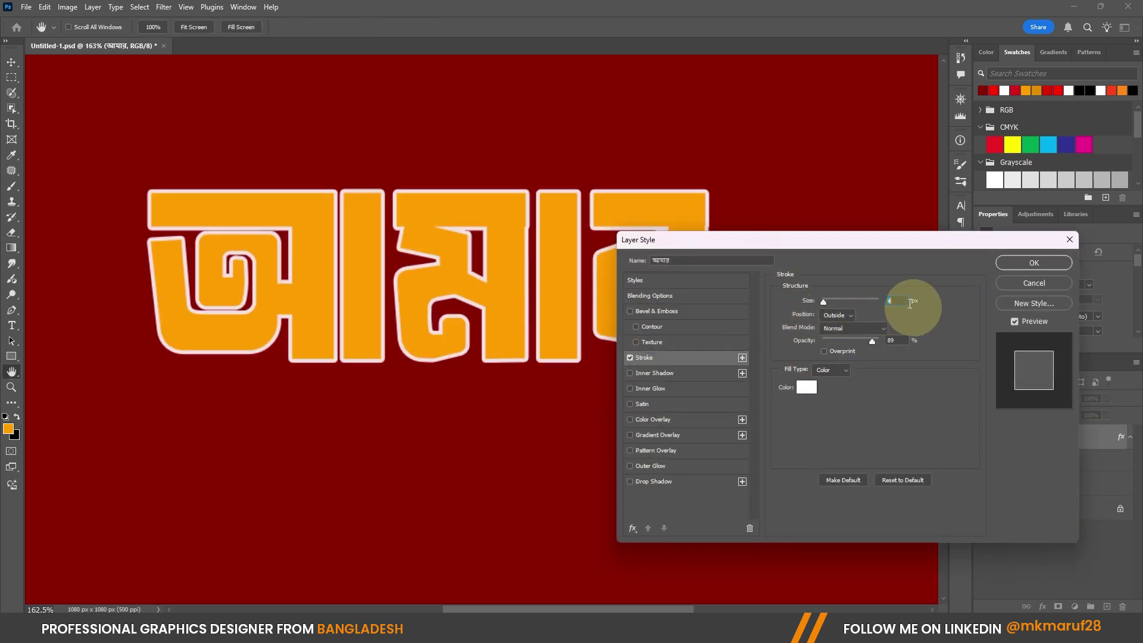
key("Down")
key("Down")
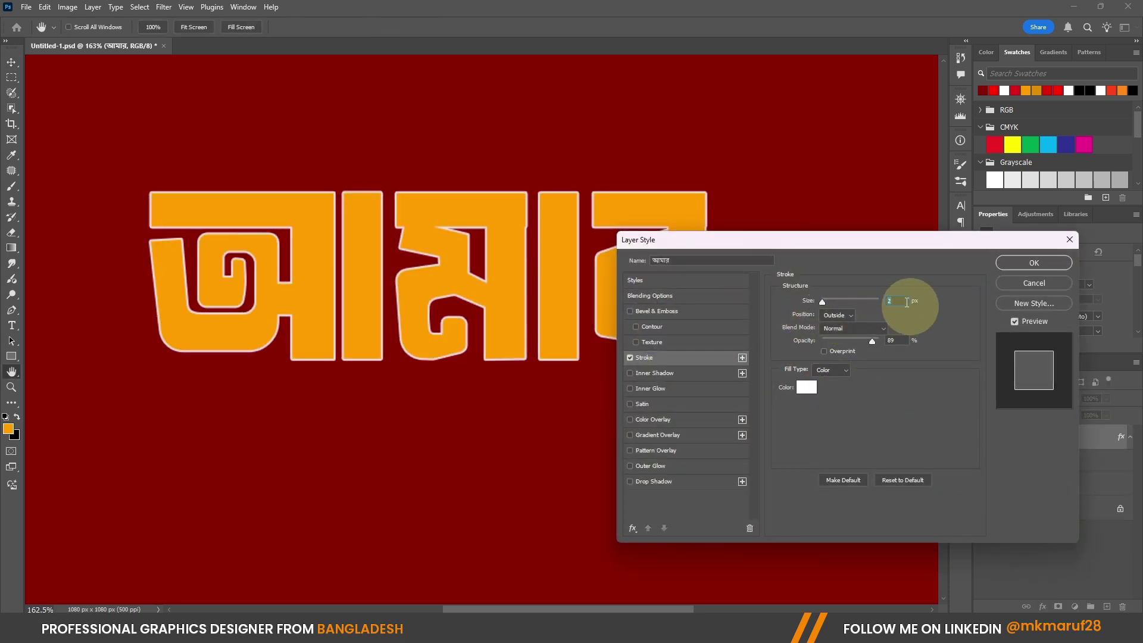
key("Up")
key("Up")
key("Up")
key("Up")
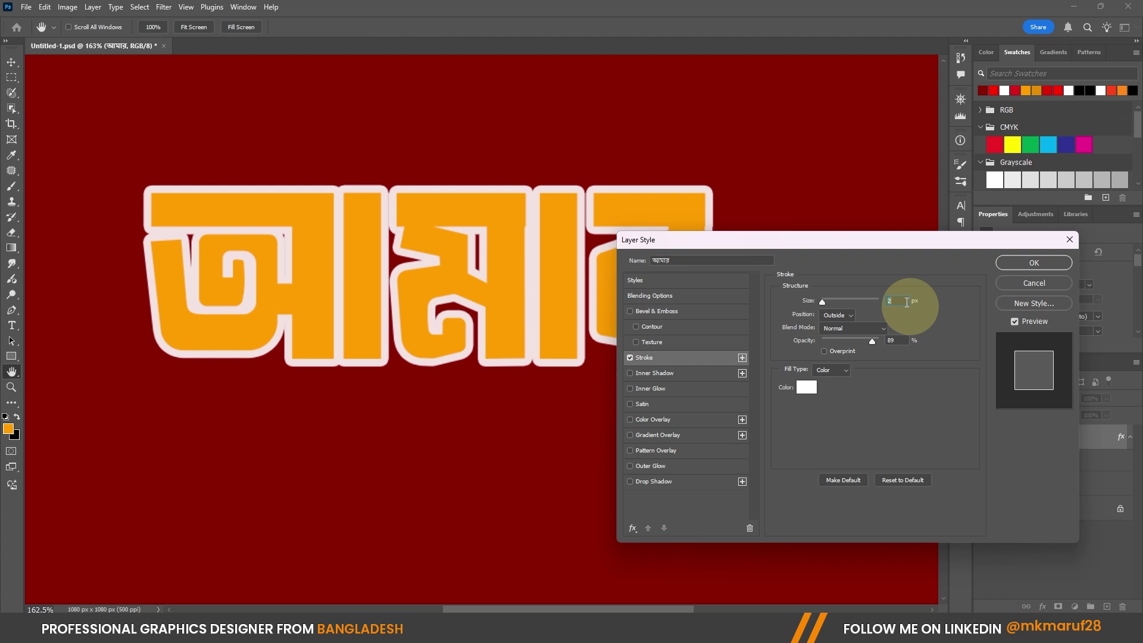
key("Up")
left_click(805, 390)
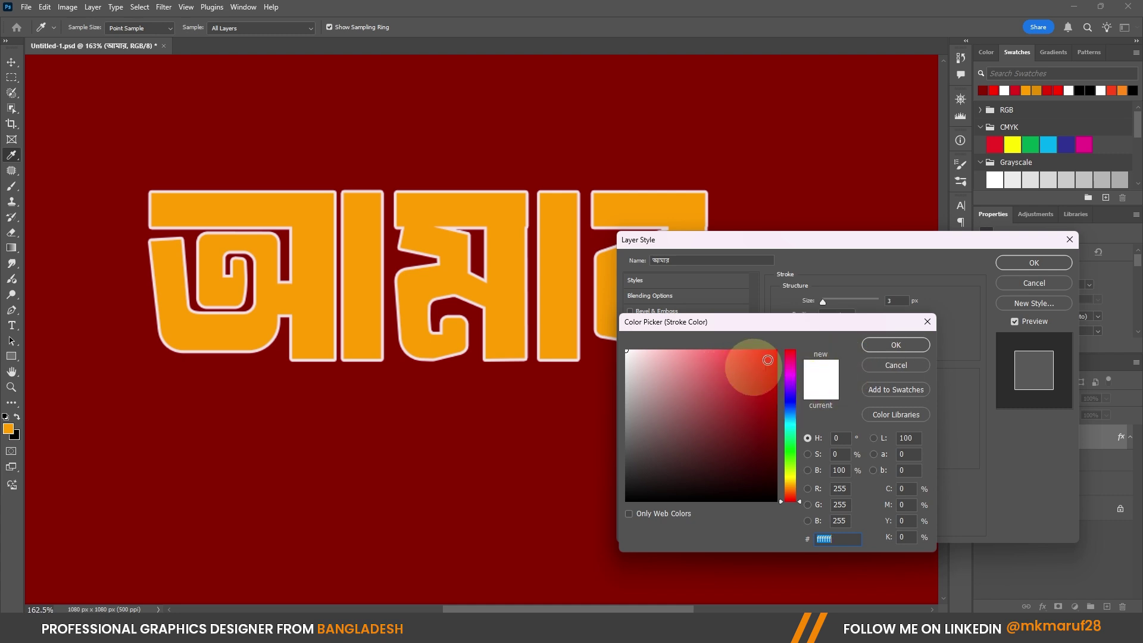
left_click(880, 345)
Fill the stroke with the Gray, White gradient and rotate its angle to -159°
left_click(844, 373)
left_click(831, 386)
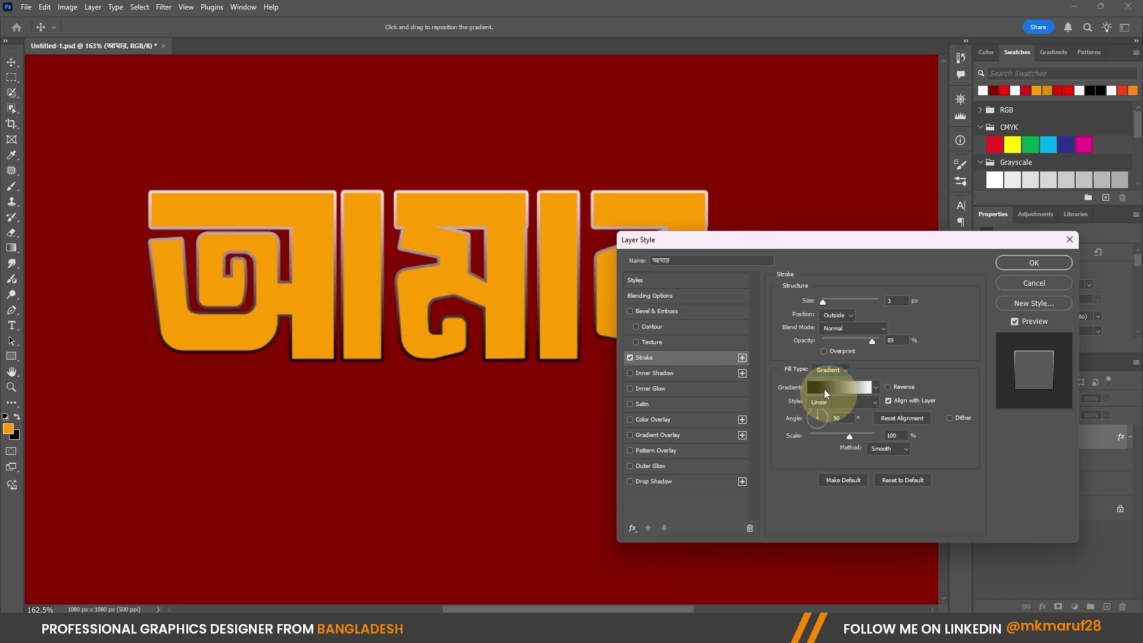
left_click(824, 388)
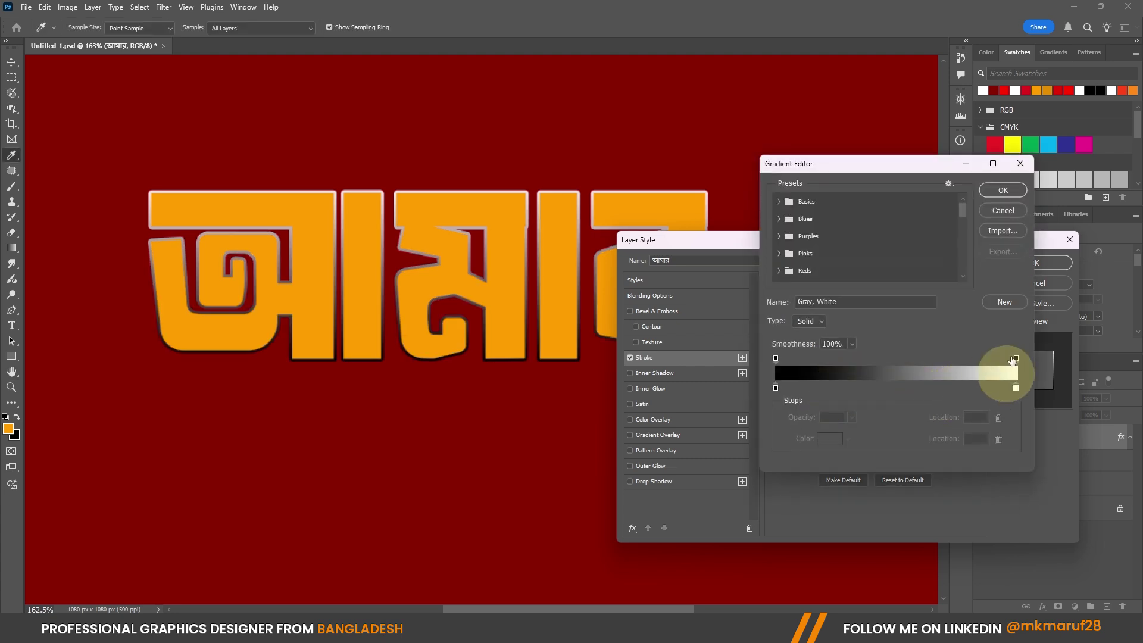
left_click(1002, 190)
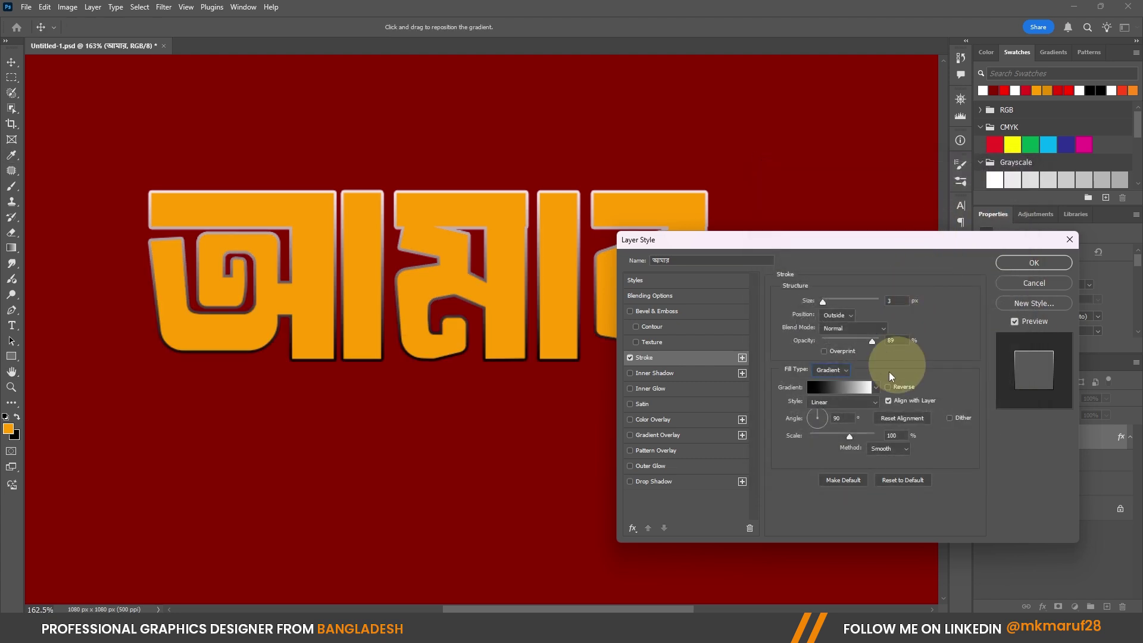
mouse_move(818, 419)
left_mouse_down()
mouse_move(826, 412)
mouse_move(808, 425)
left_mouse_up()
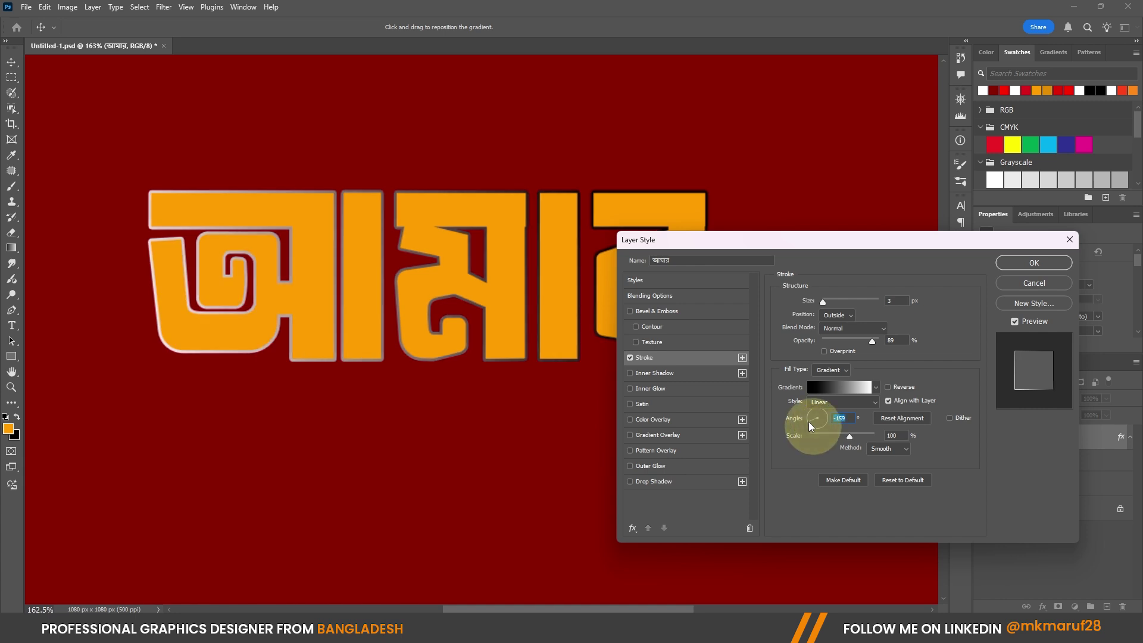
Try a Pattern fill for the stroke, return the fill type to Color in white and apply the layer style
left_click(841, 372)
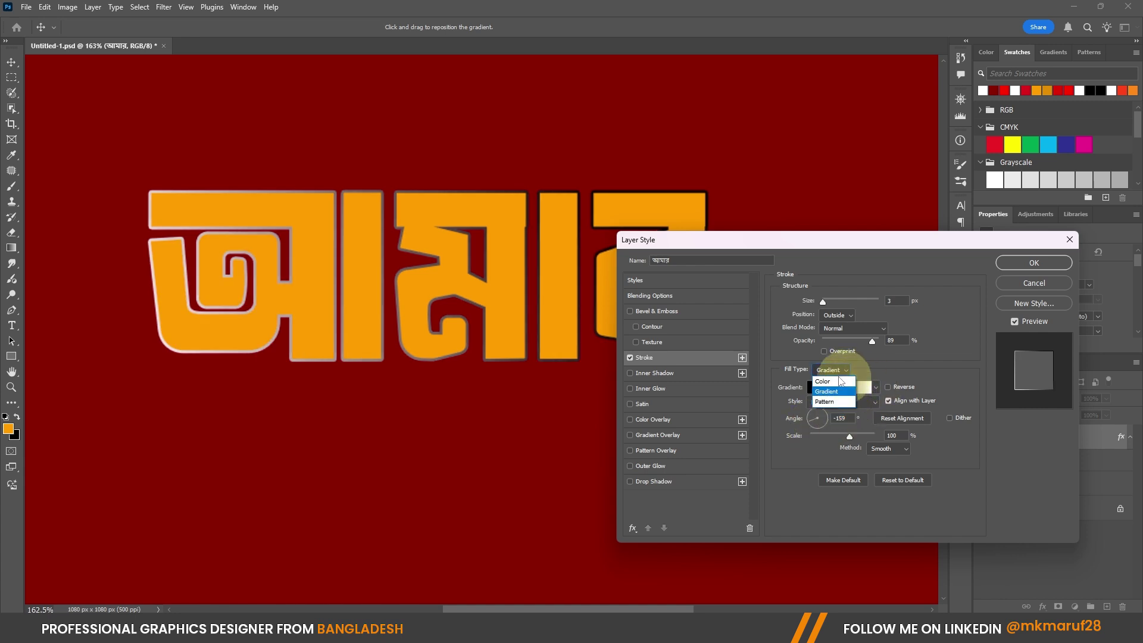
left_click(834, 340)
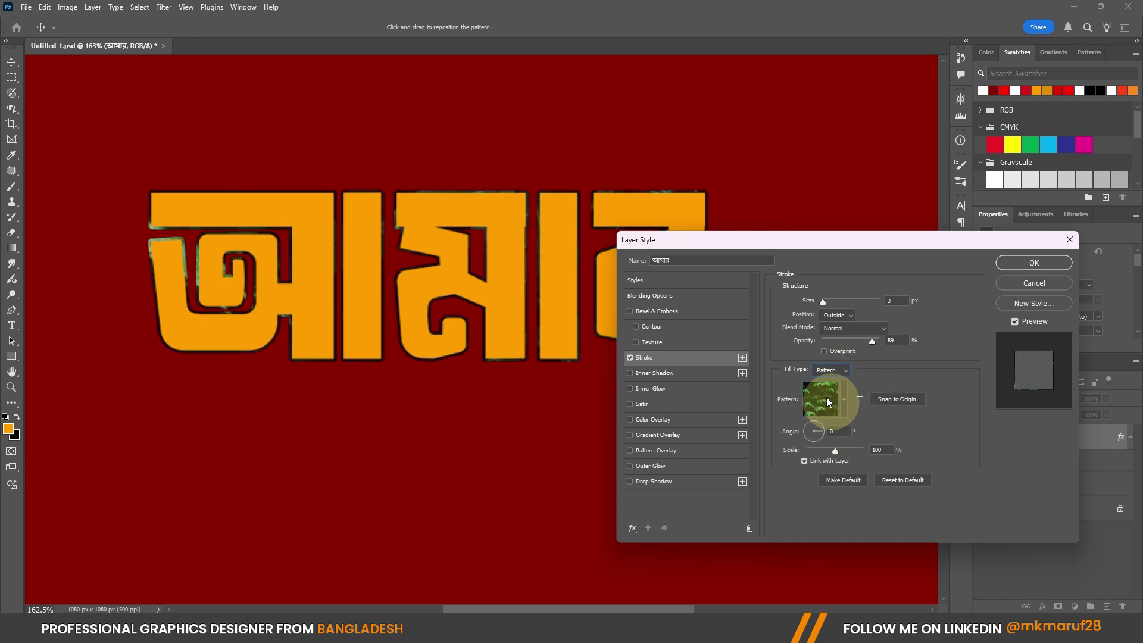
left_click(830, 370)
left_click(832, 384)
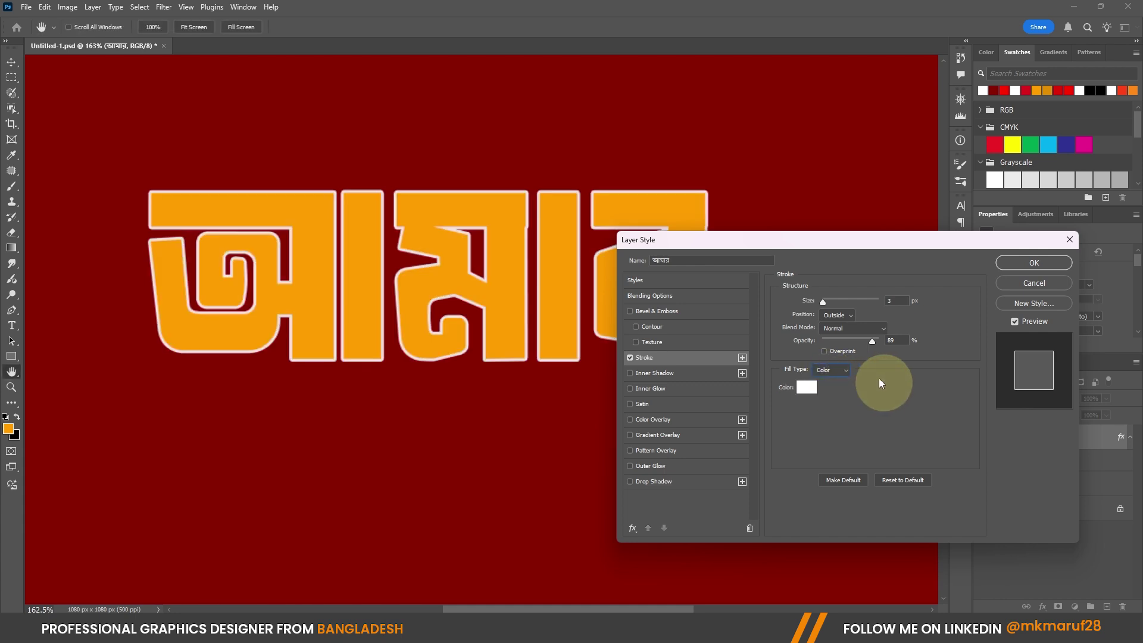
left_click(1009, 263)
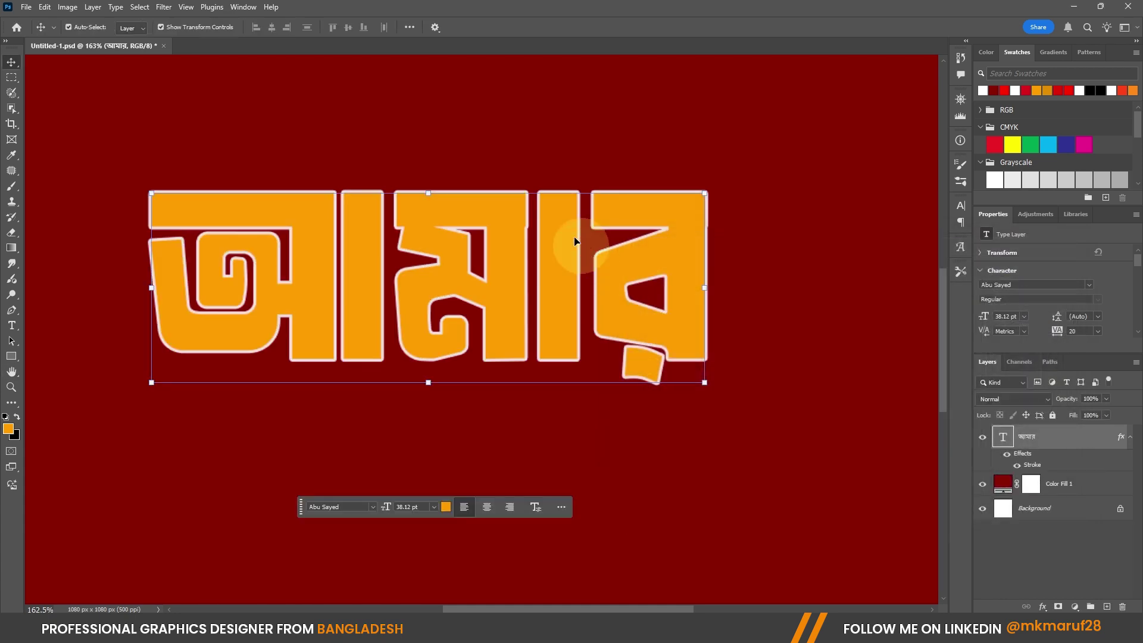
Undo the Stroke effect on the আমার text layer
key("ctrl")
key("ctrl+z")
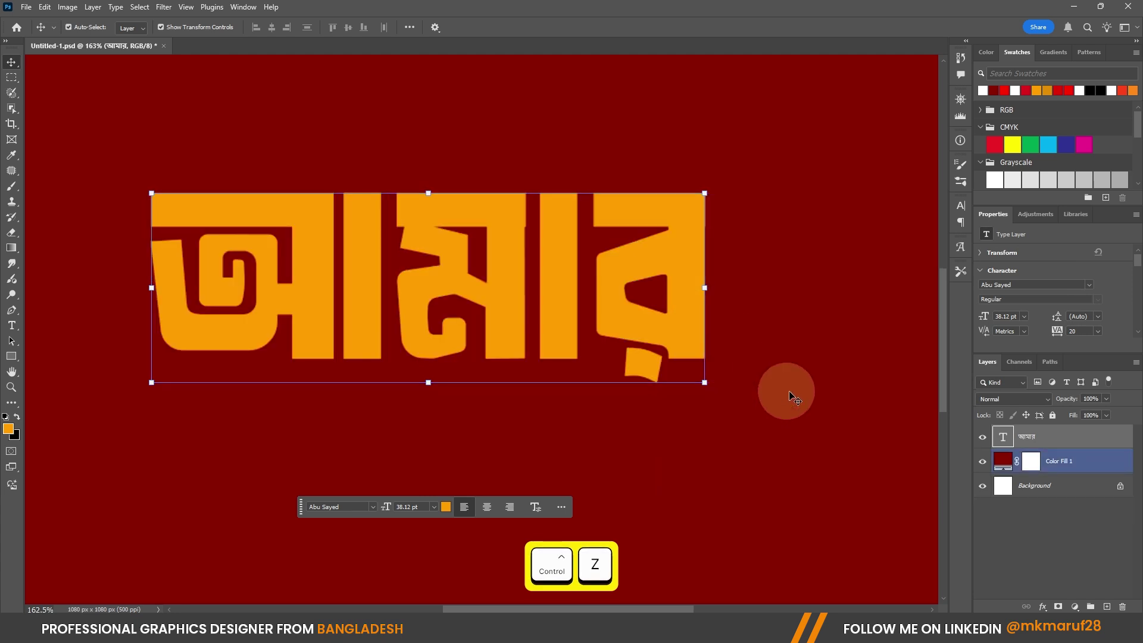
left_click(737, 373, "ctrl")
left_click(583, 309)
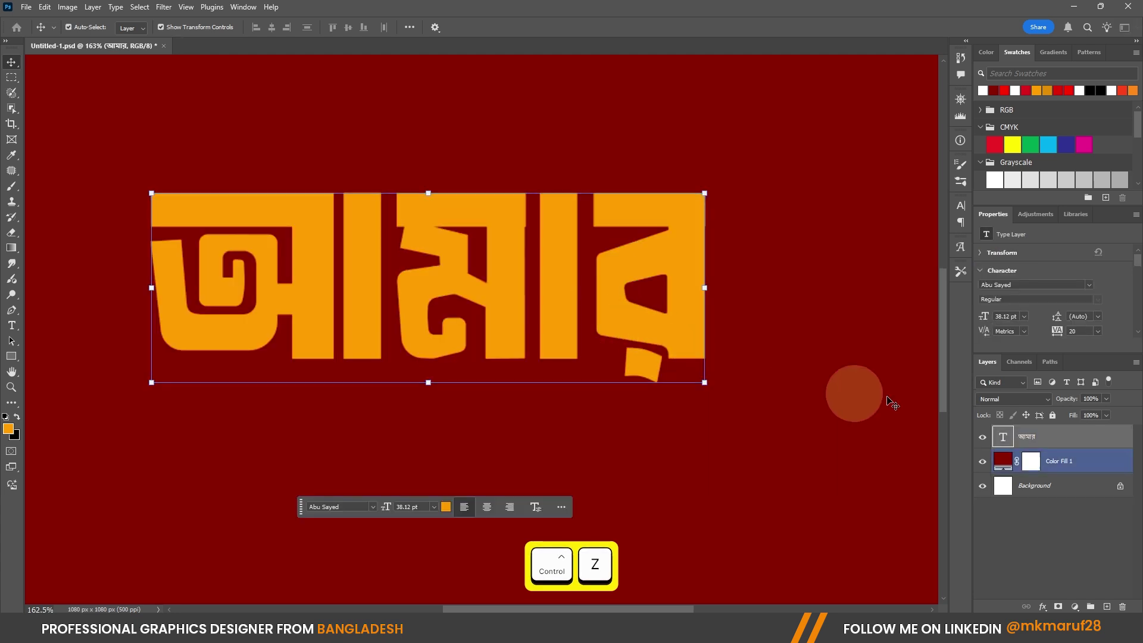
Convert the আমার text layer to a vector shape
left_click(1029, 437)
right_click(1029, 437)
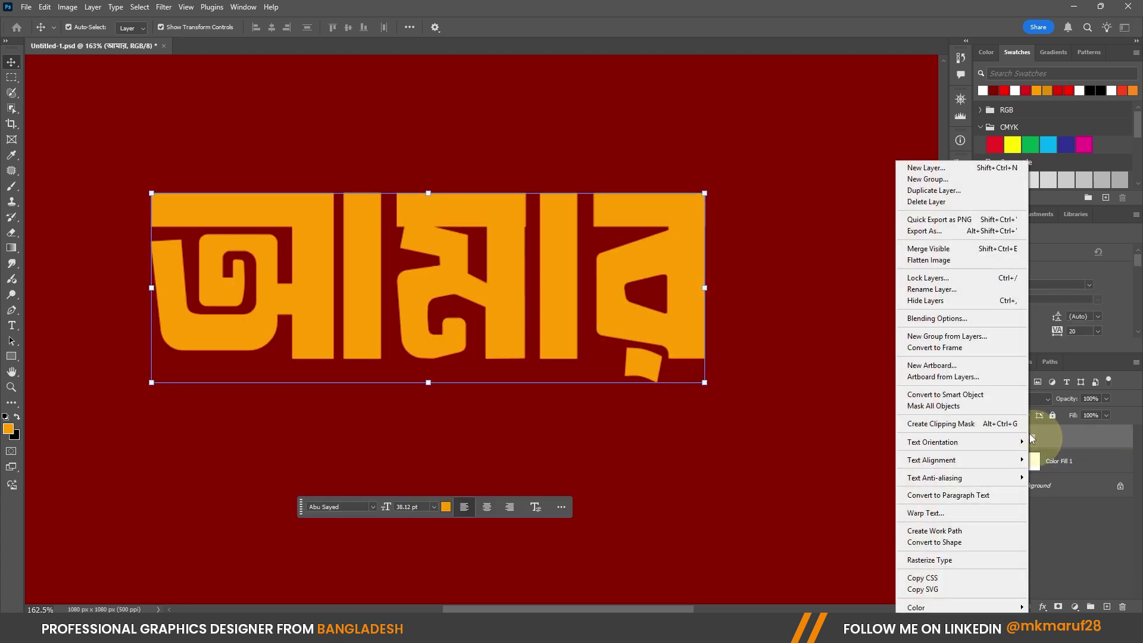
left_click(942, 542)
Reposition the আমার vector shape on the dark red canvas
mouse_move(497, 234)
left_mouse_down()
mouse_move(510, 224)
mouse_move(475, 266)
mouse_move(497, 231)
left_mouse_up()
left_click_drag(504, 303, 433, 275)
scroll(395, 209, "up", 1)
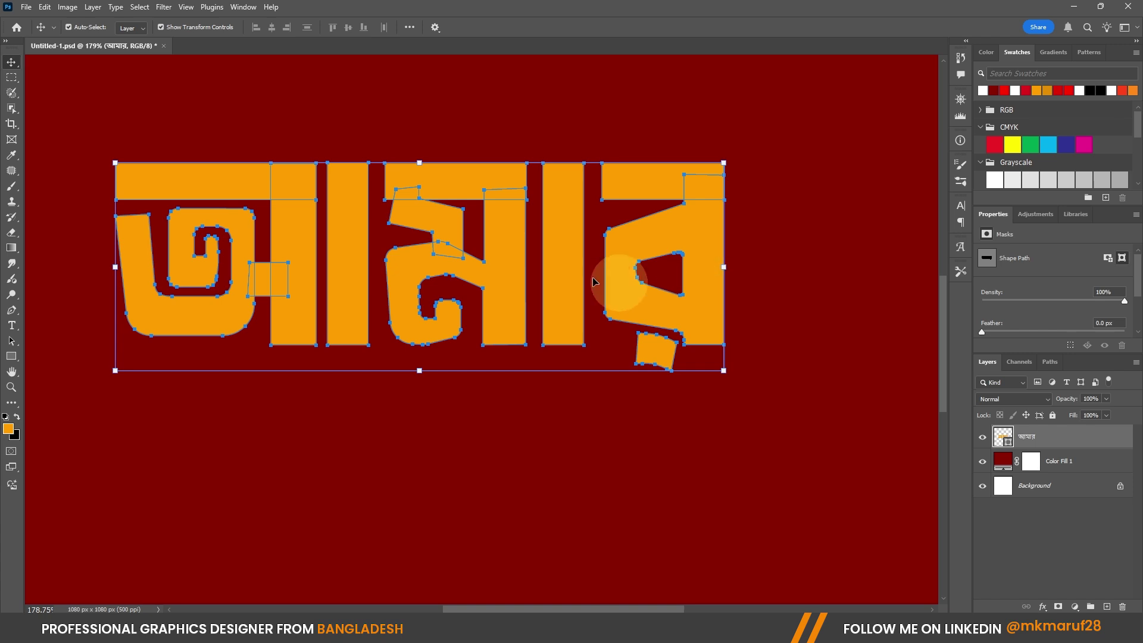
mouse_move(482, 241)
left_mouse_down()
mouse_move(497, 233)
mouse_move(485, 258)
left_mouse_up()
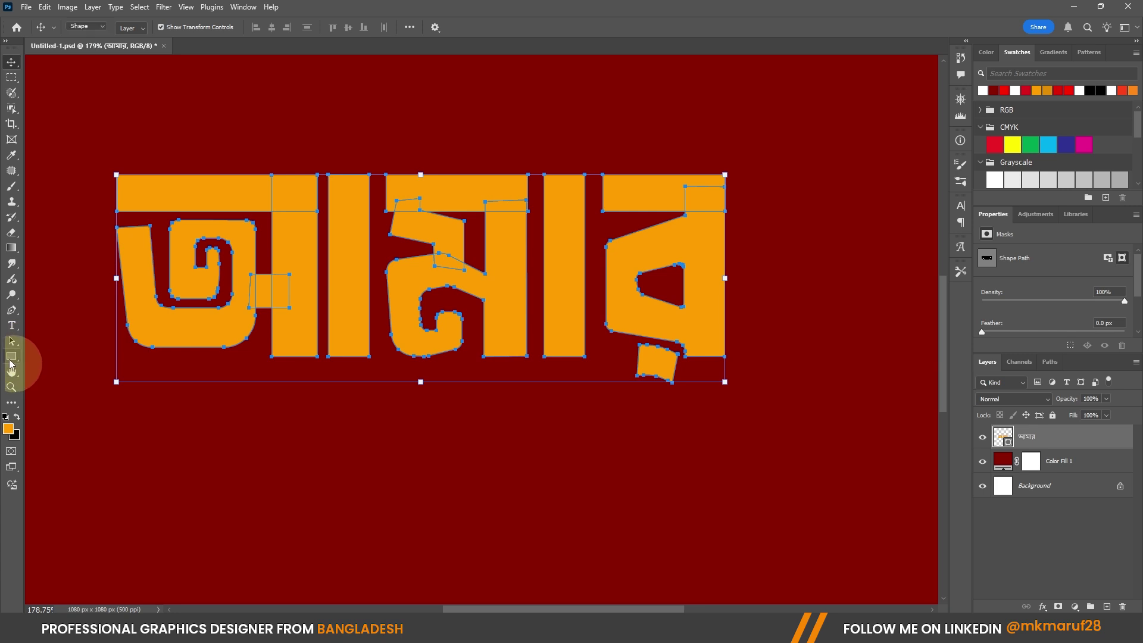
Give the আমার shape a white outline stroke 8 px wide
left_click(11, 358)
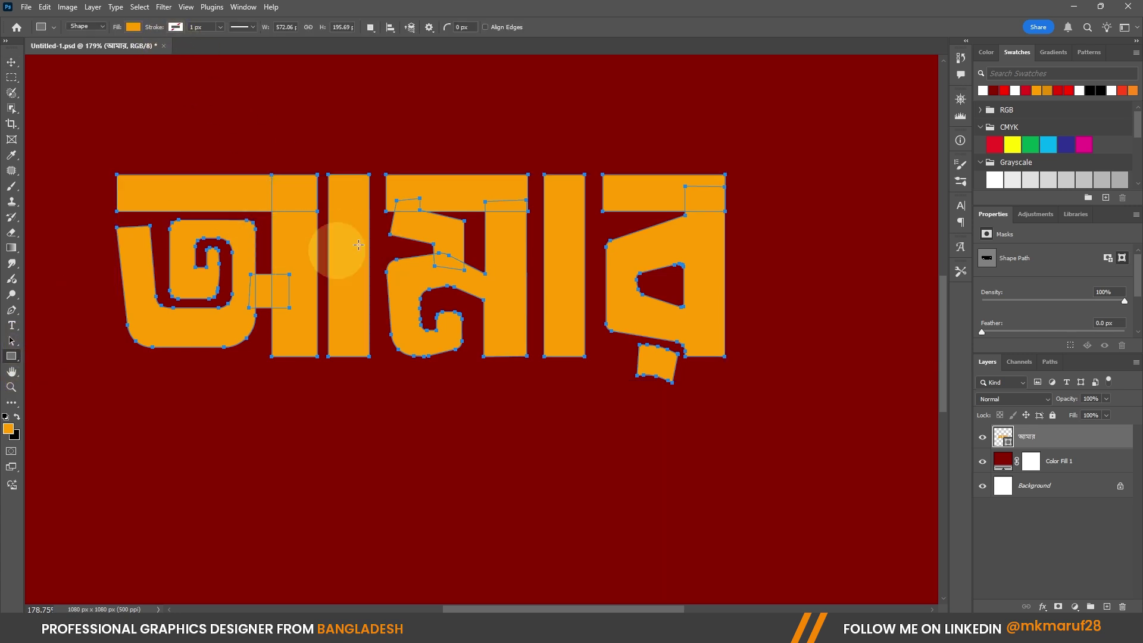
left_click(174, 27)
left_click(103, 89)
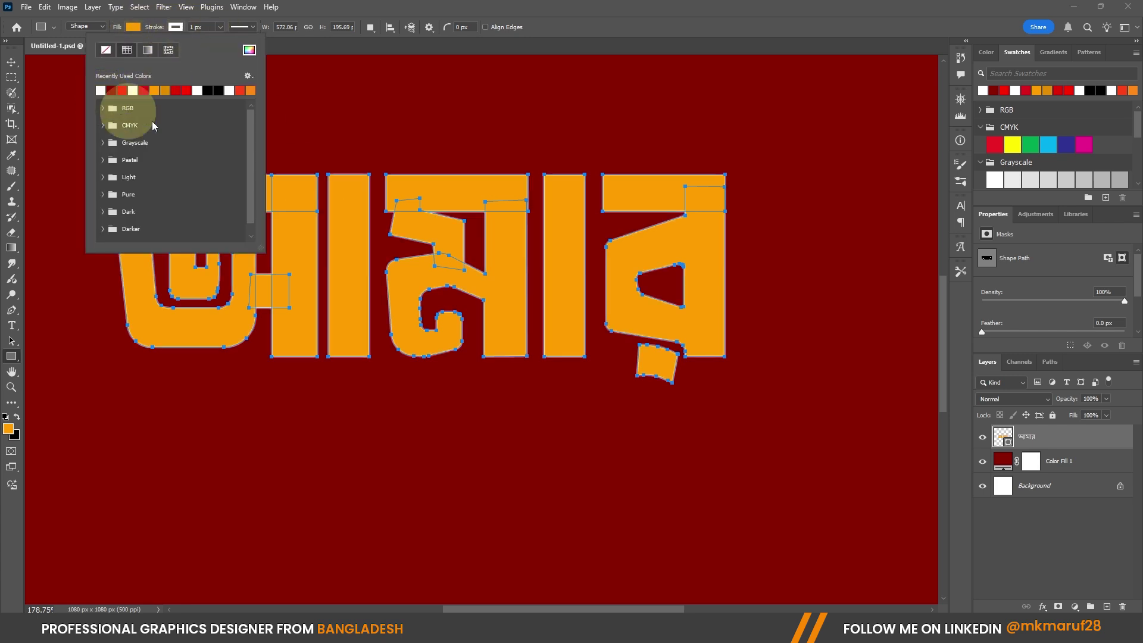
left_click(209, 27)
type("3")
key("Return")
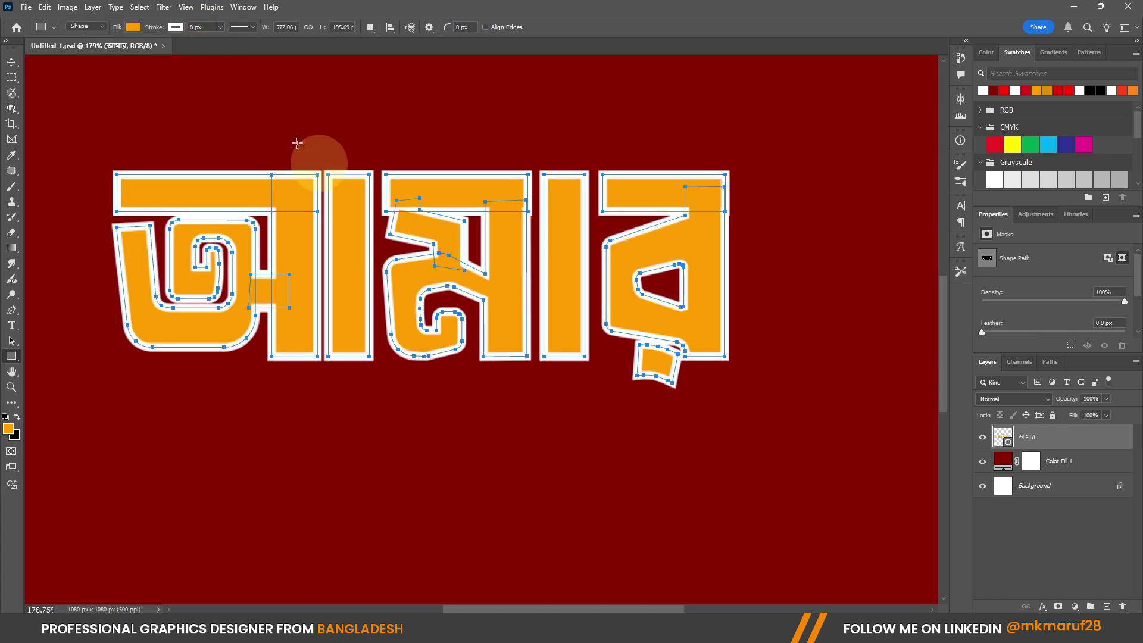
Reduce the stroke width of the আমার shape to 5 px
left_click(209, 27)
type("6")
key("Return")
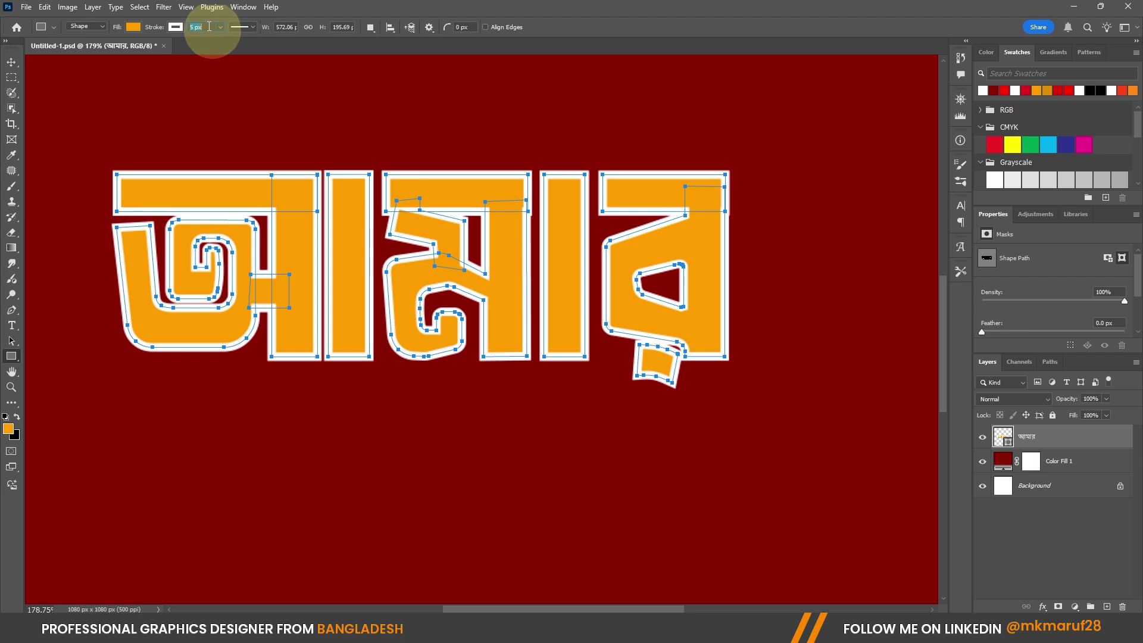
scroll(253, 190, "up", 1)
scroll(211, 164, "up", 2)
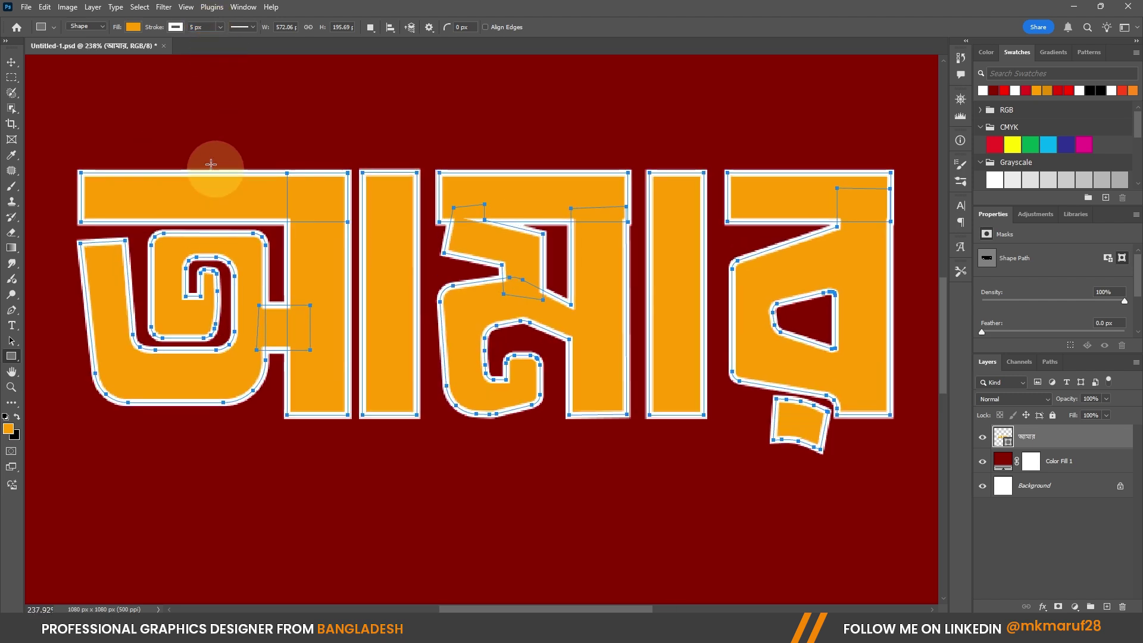
Try the dotted stroke style on the shape, then use the dashed style with round caps
left_click(244, 27)
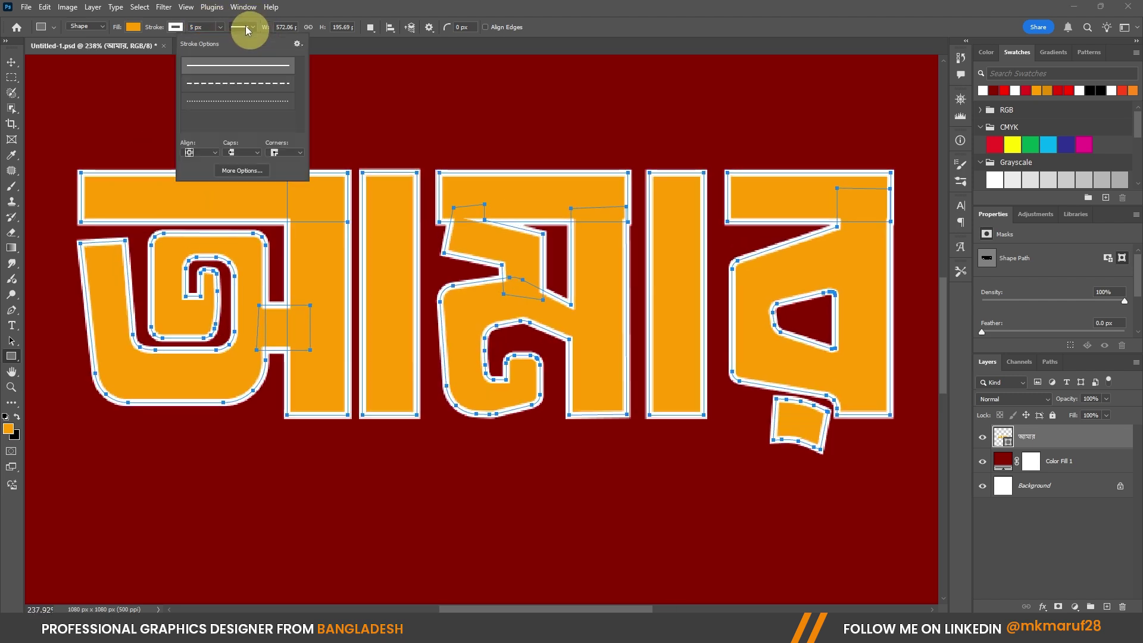
left_click(219, 84)
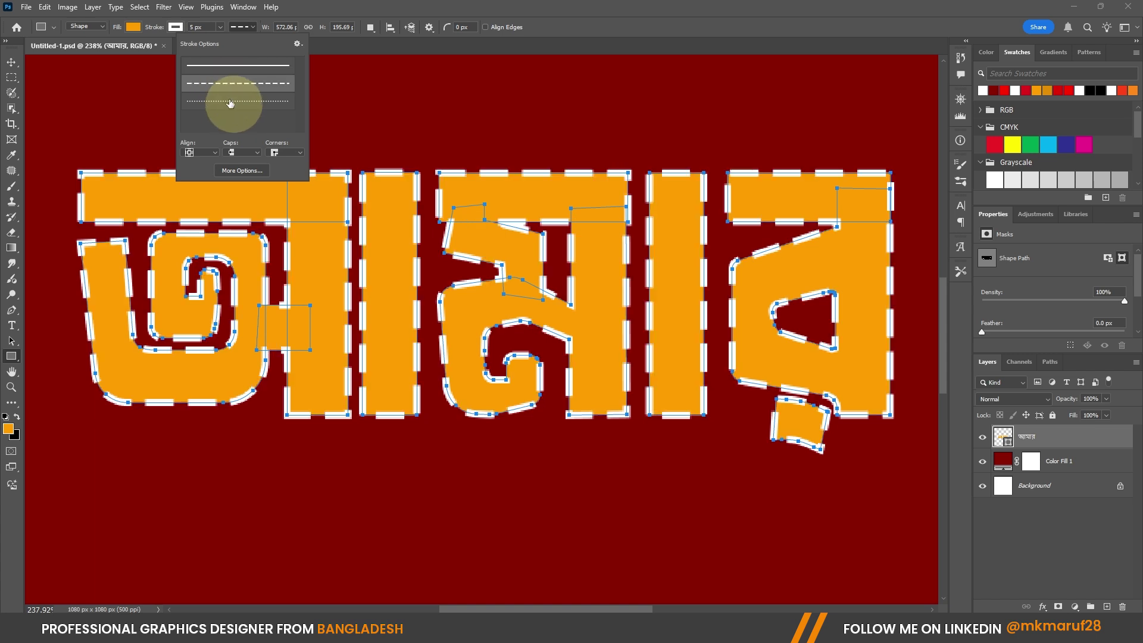
left_click(230, 102)
left_click(225, 81)
left_click(255, 153)
left_click(238, 172)
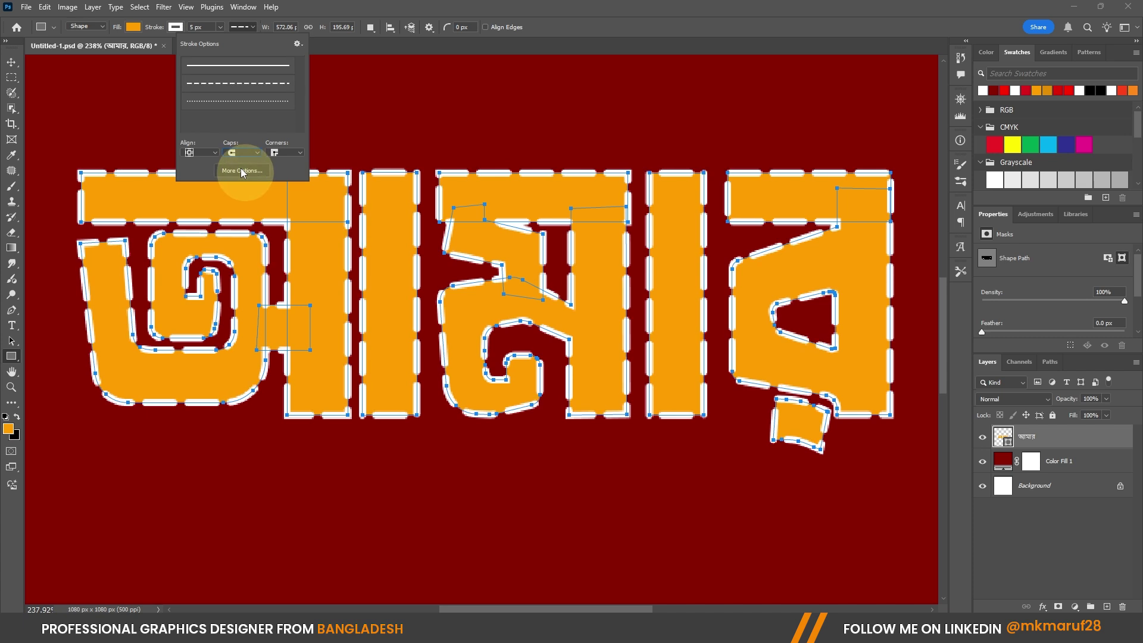
Set the dashed stroke's dash length to 4.06 and gap to 2, and apply the detailed stroke settings
left_click(241, 171)
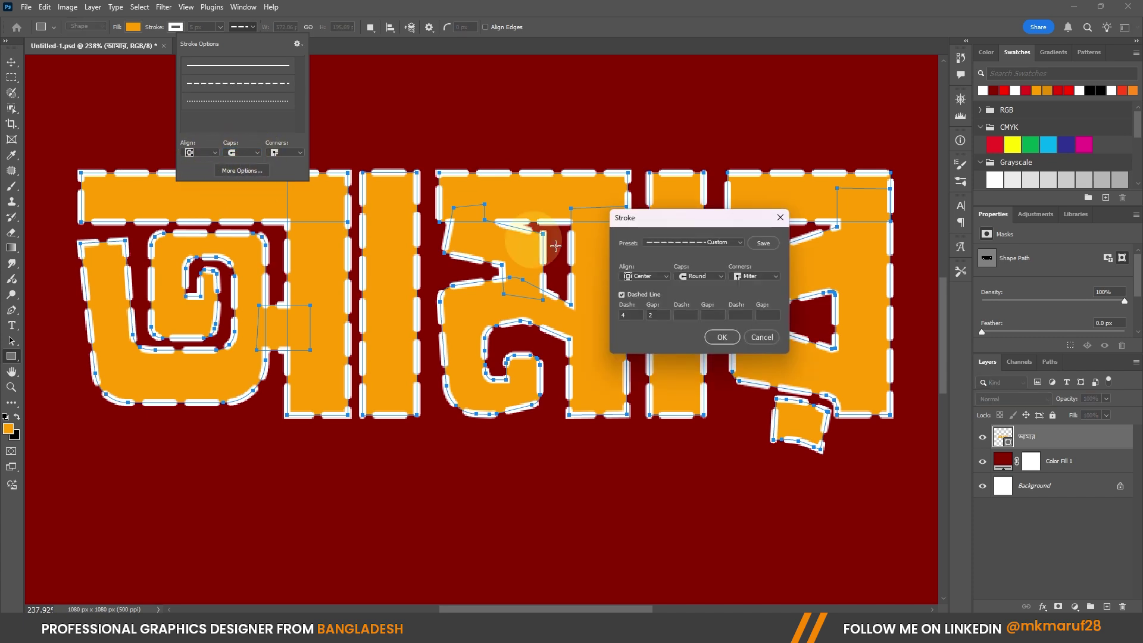
left_click(647, 310)
left_click(634, 313)
scroll(634, 313, "up", 5)
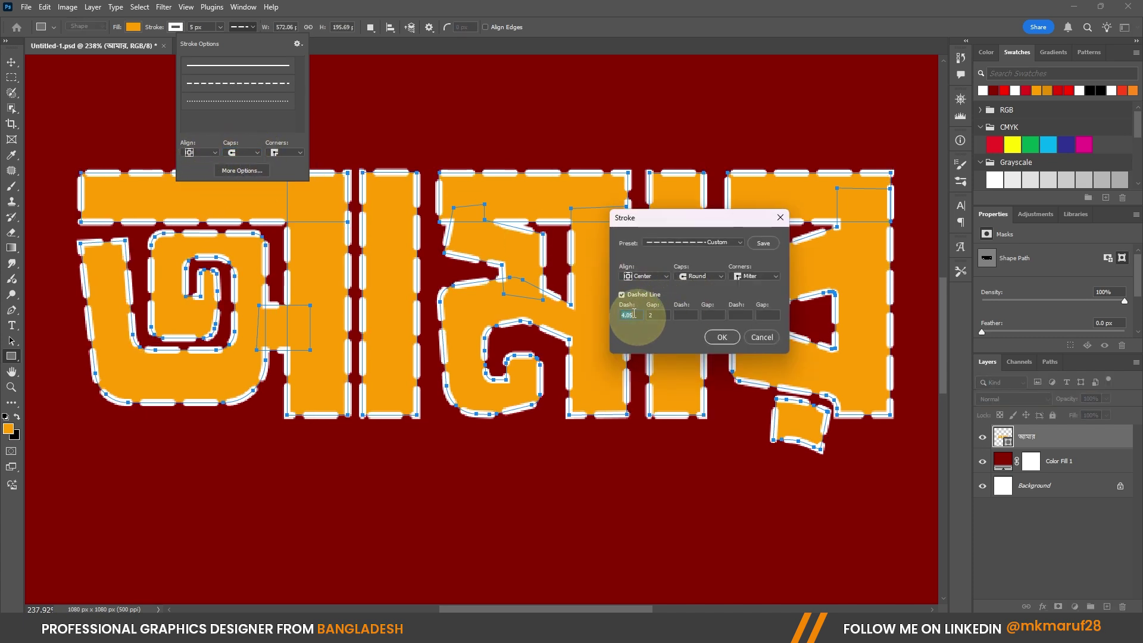
scroll(655, 315, "up", 1)
left_click(655, 315)
scroll(655, 315, "up", 2)
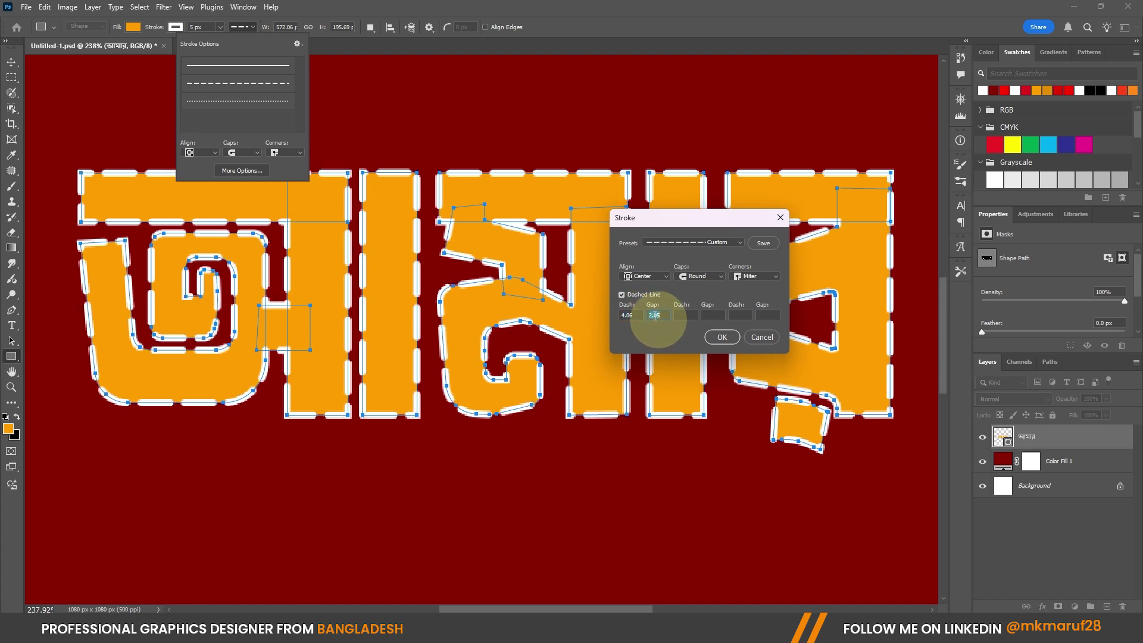
scroll(655, 315, "down", 2)
left_click(720, 336)
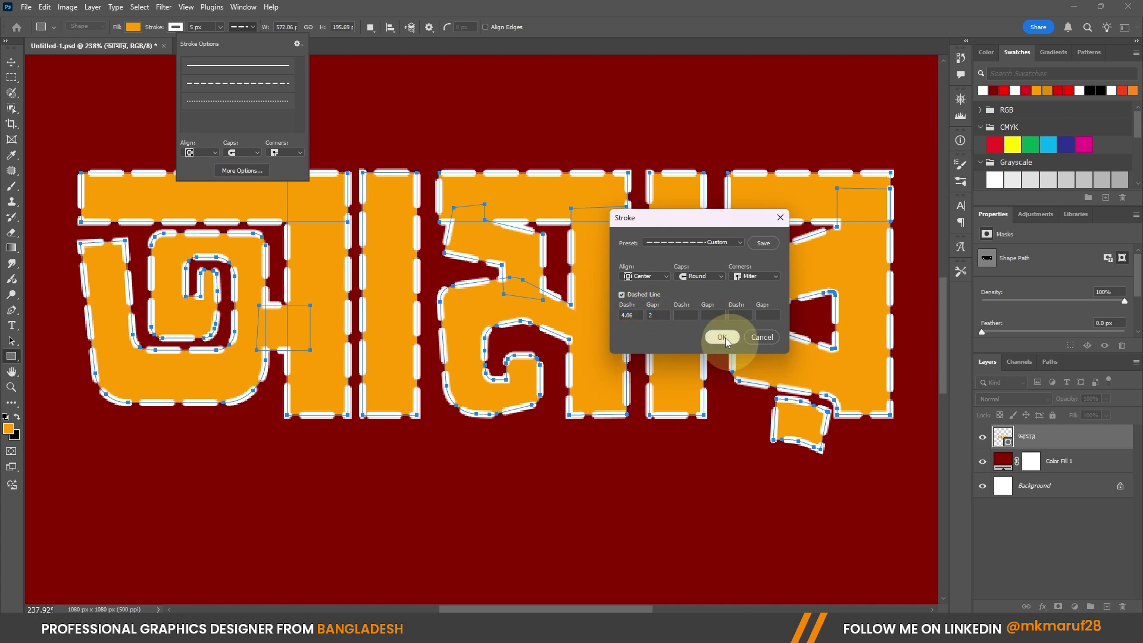
Undo the dashed white stroke on the আমার shape
left_click(11, 62)
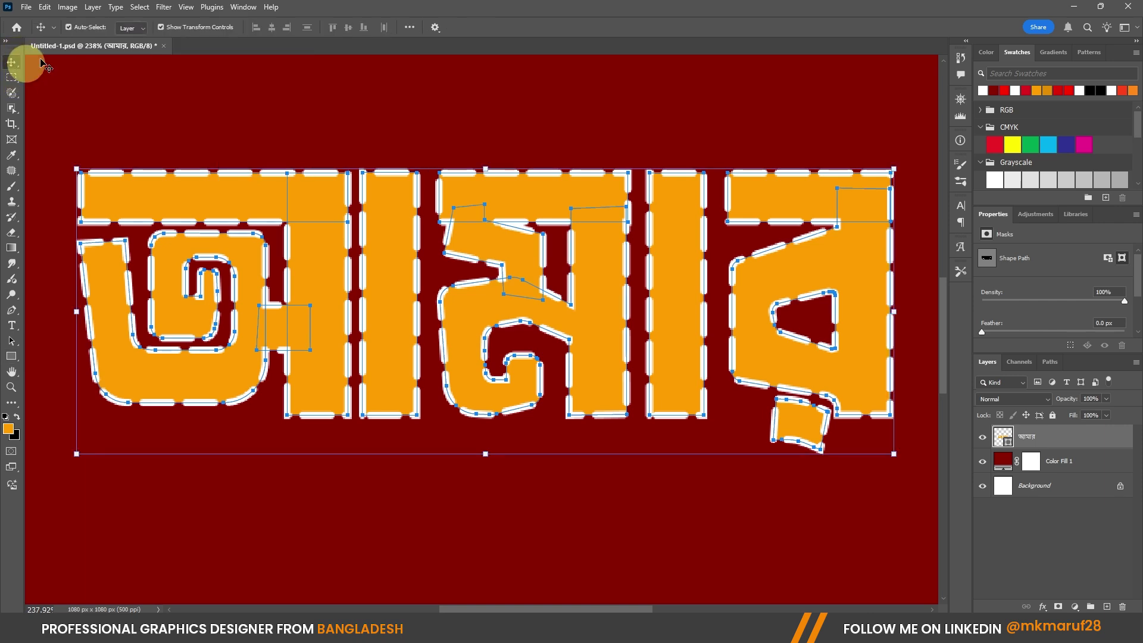
scroll(362, 194, "down", 3)
scroll(506, 198, "up", 3)
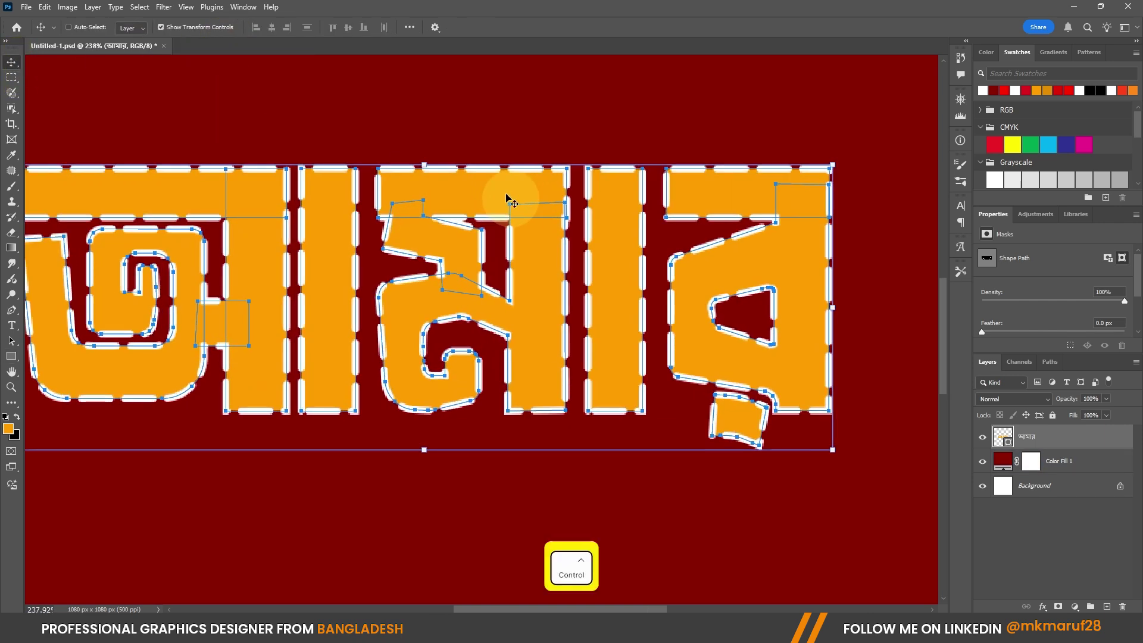
scroll(511, 197, "down", 1)
key("ctrl+z")
scroll(467, 119, "down", 2)
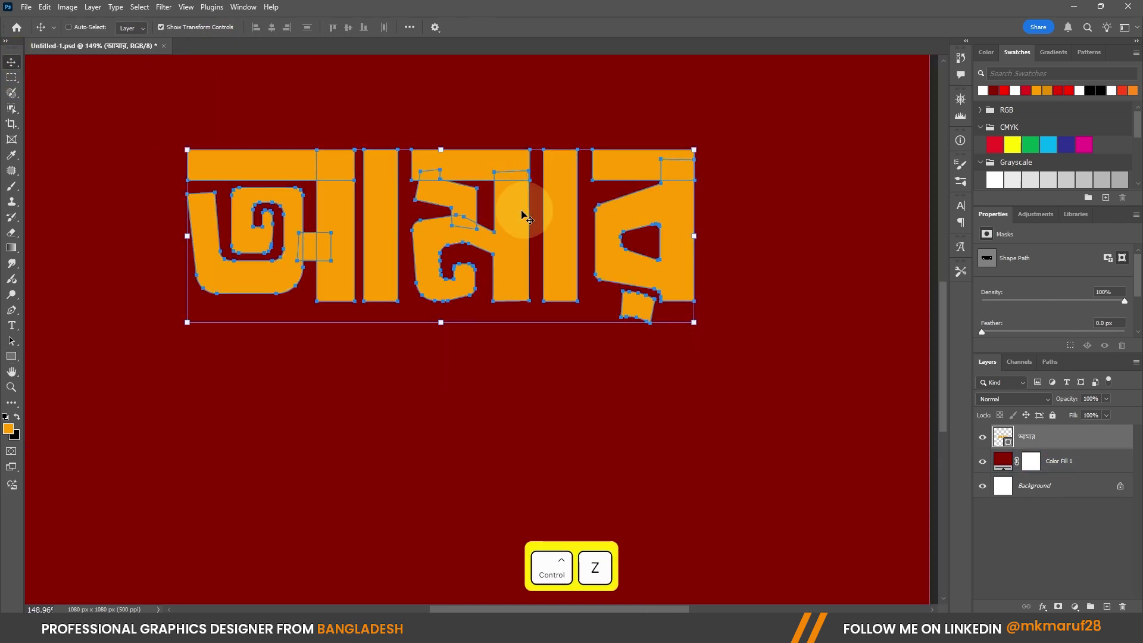
Undo the conversion to a shape so আমার is an editable text layer, keeping the dark red background fill
scroll(486, 363, "down", 4)
scroll(472, 253, "up", 5)
key("ctrl+z")
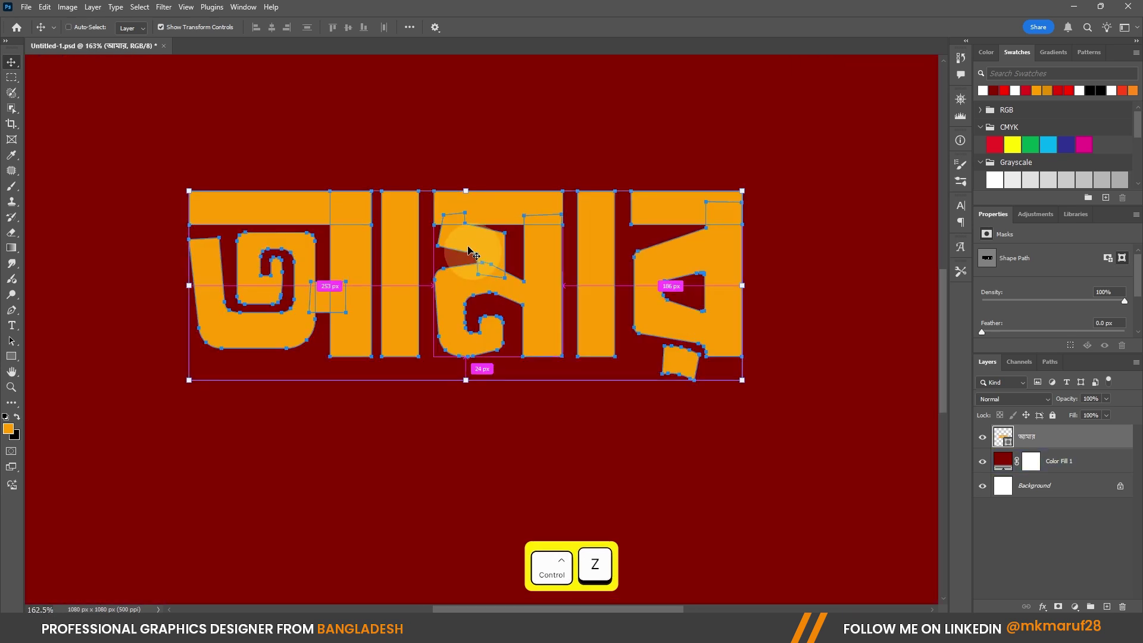
key("ctrl+z")
key("ctrl+z")
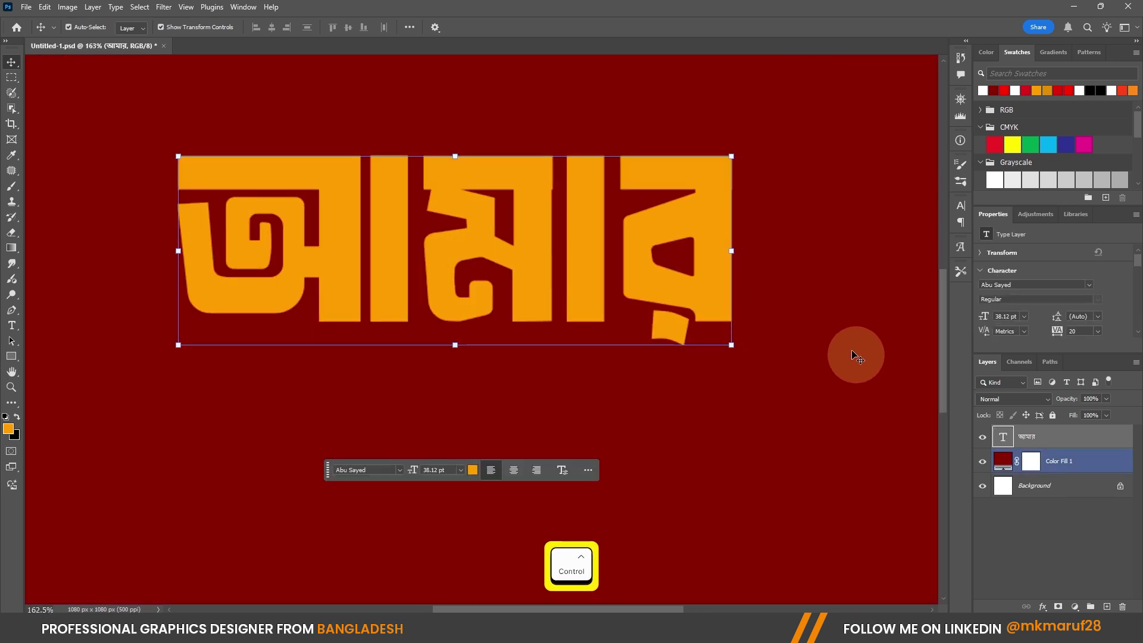
key("ctrl+z")
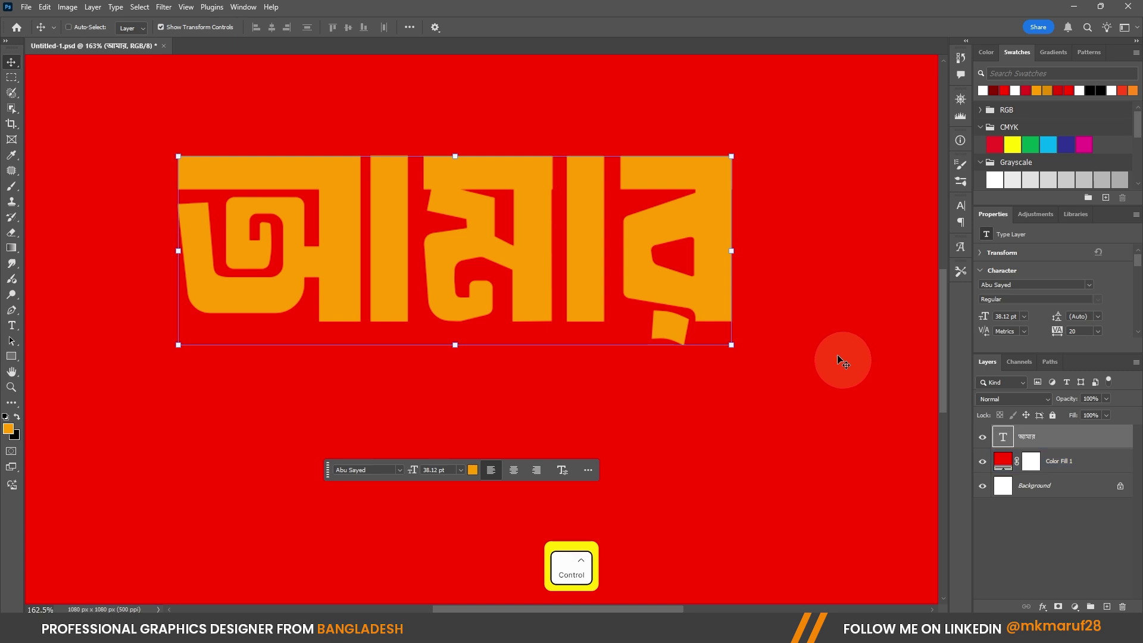
key("ctrl+shift+z")
scroll(566, 219, "up", 2)
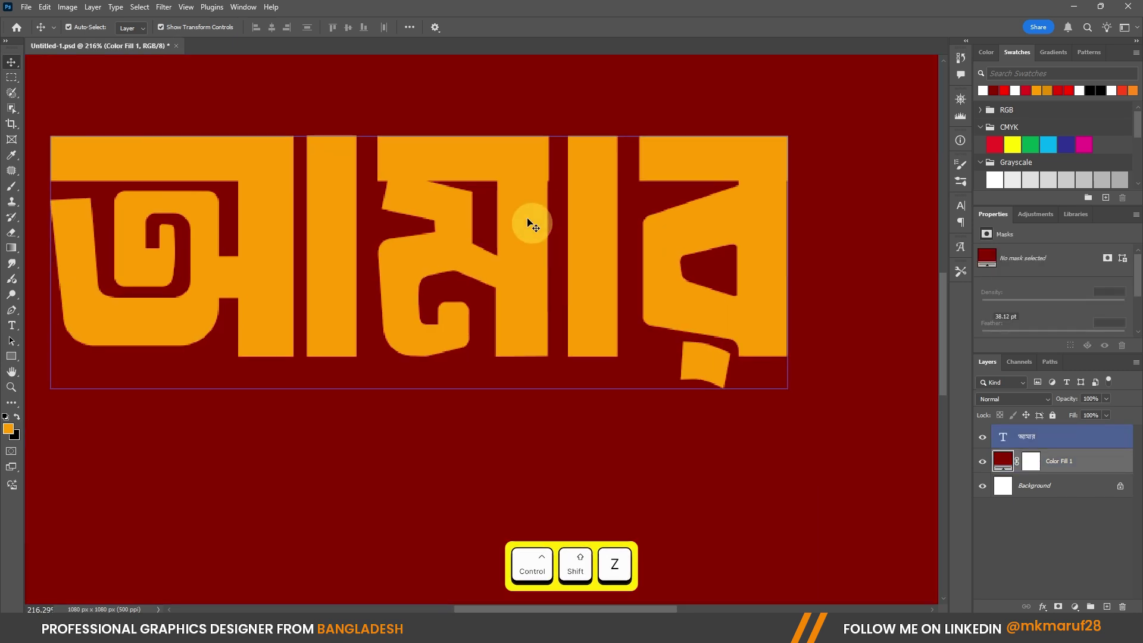
Move the আমার text slightly lower on the canvas and add a Gradient Overlay effect to its layer
left_click(531, 225)
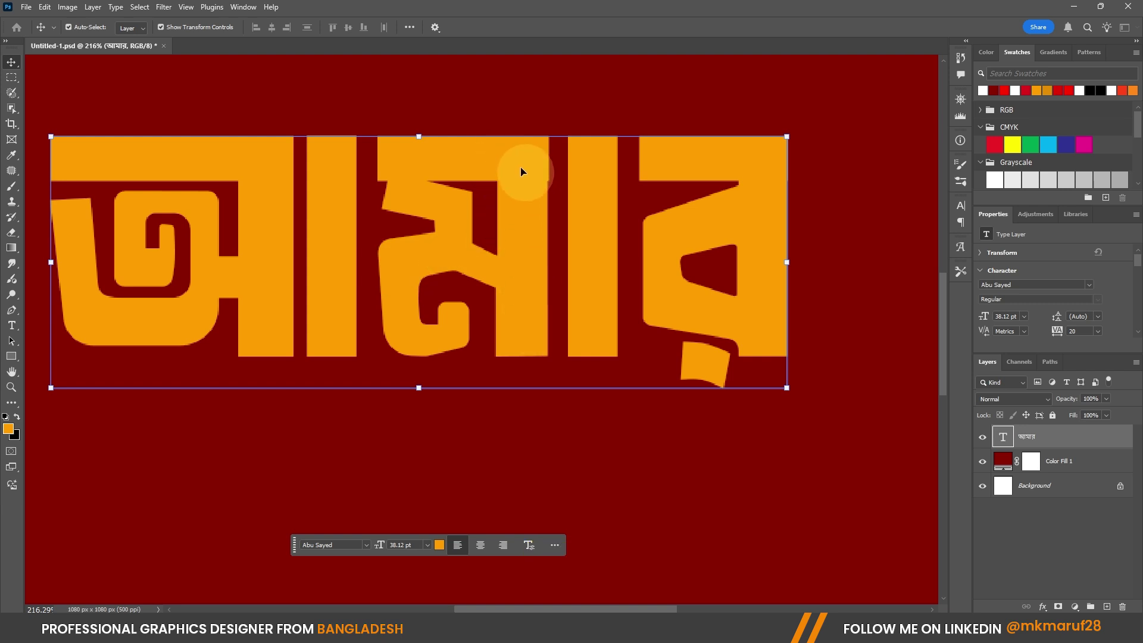
left_click_drag(519, 205, 525, 234)
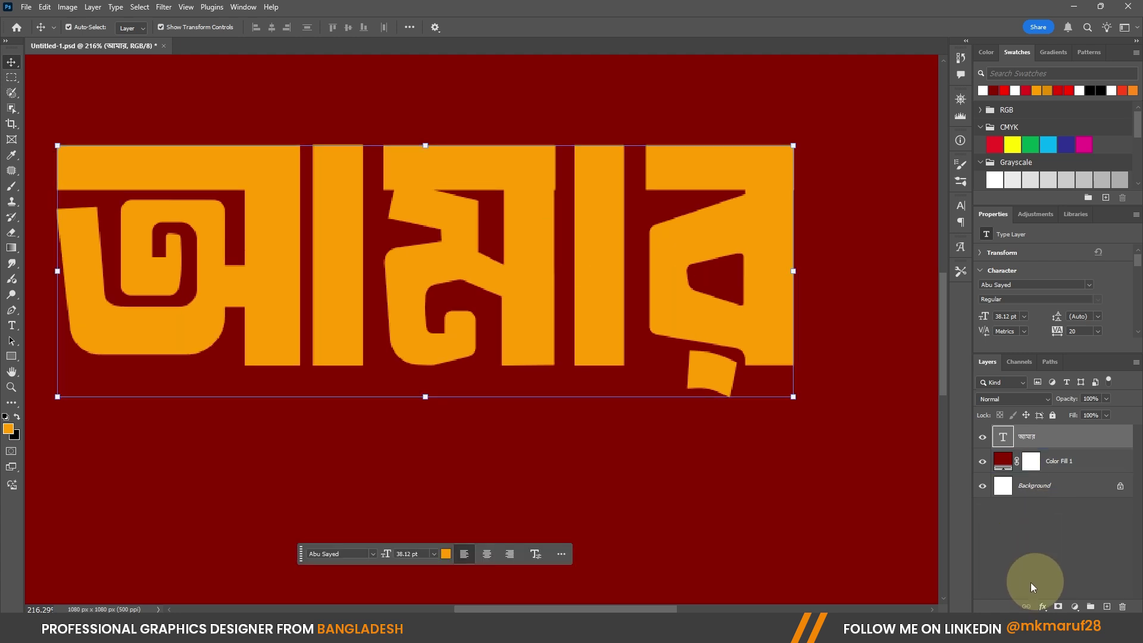
left_click(1042, 607)
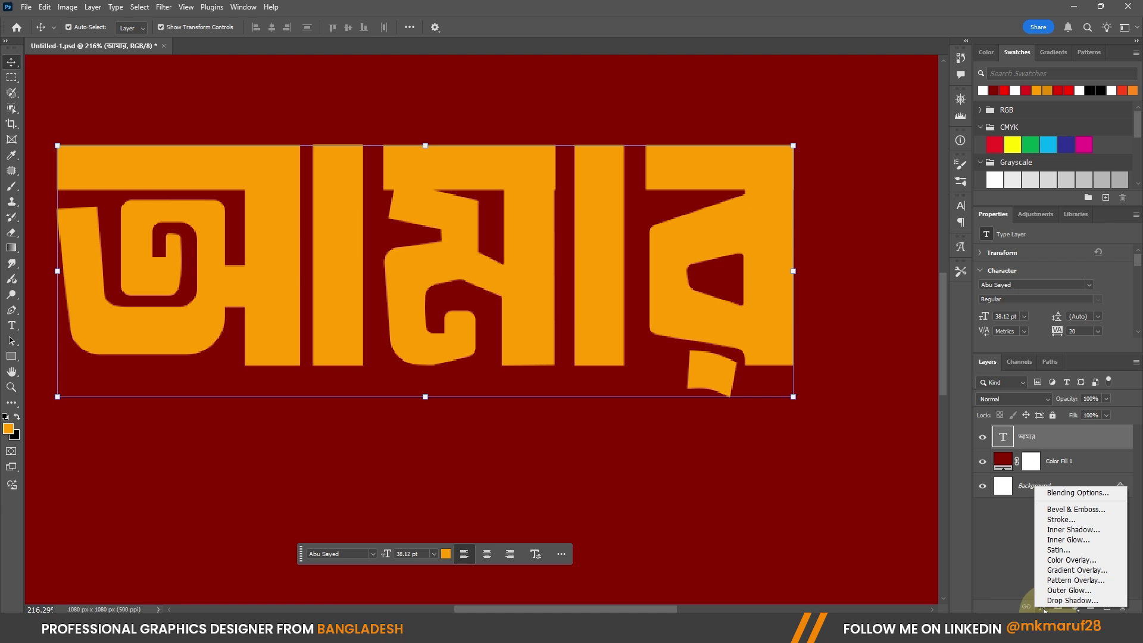
left_click(1080, 571)
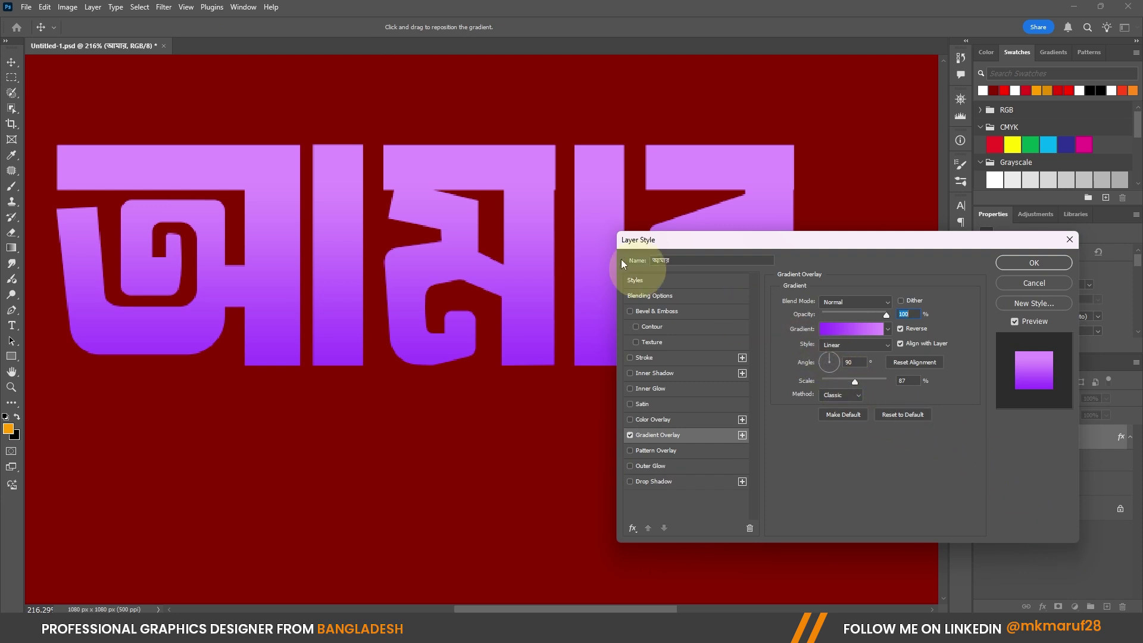
mouse_move(595, 186)
left_mouse_down()
mouse_move(595, 225)
mouse_move(594, 195)
left_mouse_up()
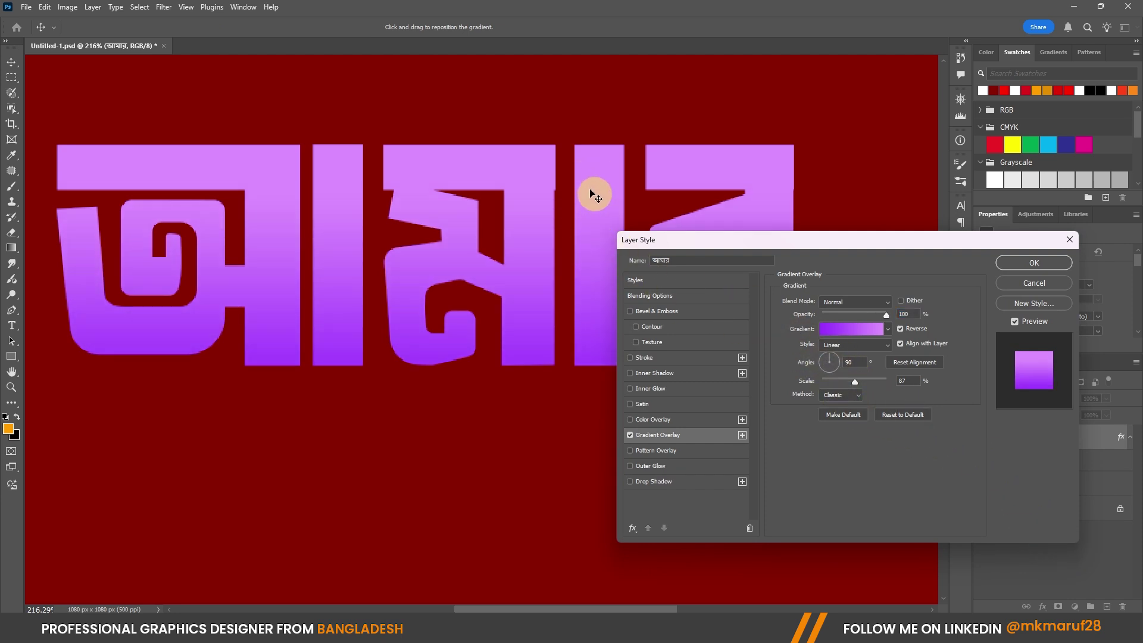
Edit the overlay gradient, making its first colour stop vivid purple and its last stop red (#ff0000)
left_click(855, 331)
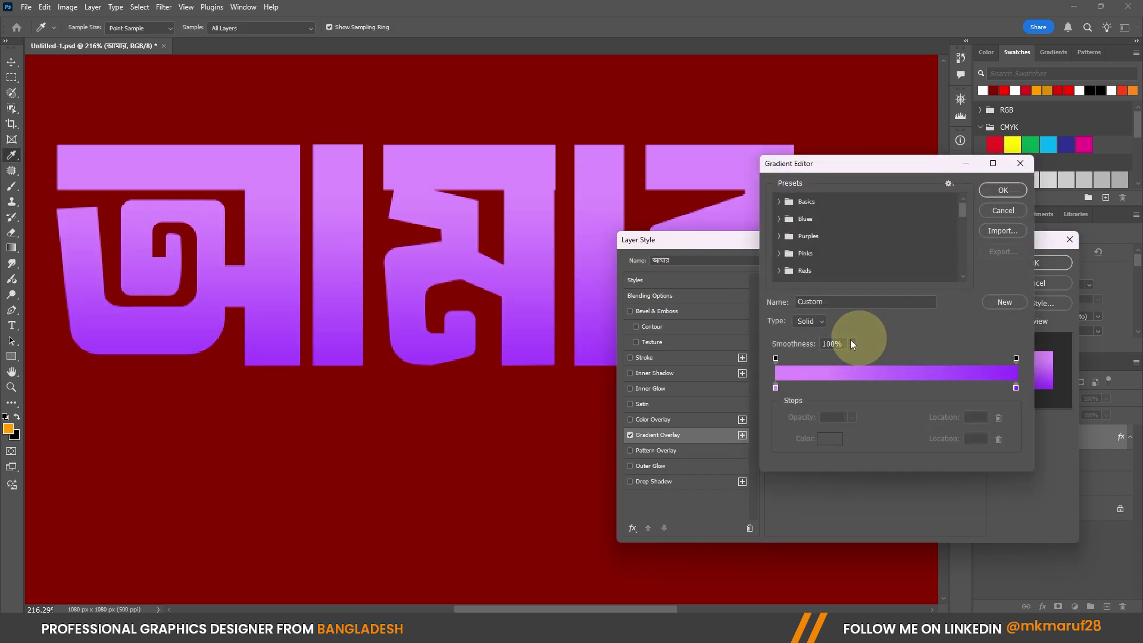
double_click(772, 389)
left_click_drag(765, 385, 791, 373)
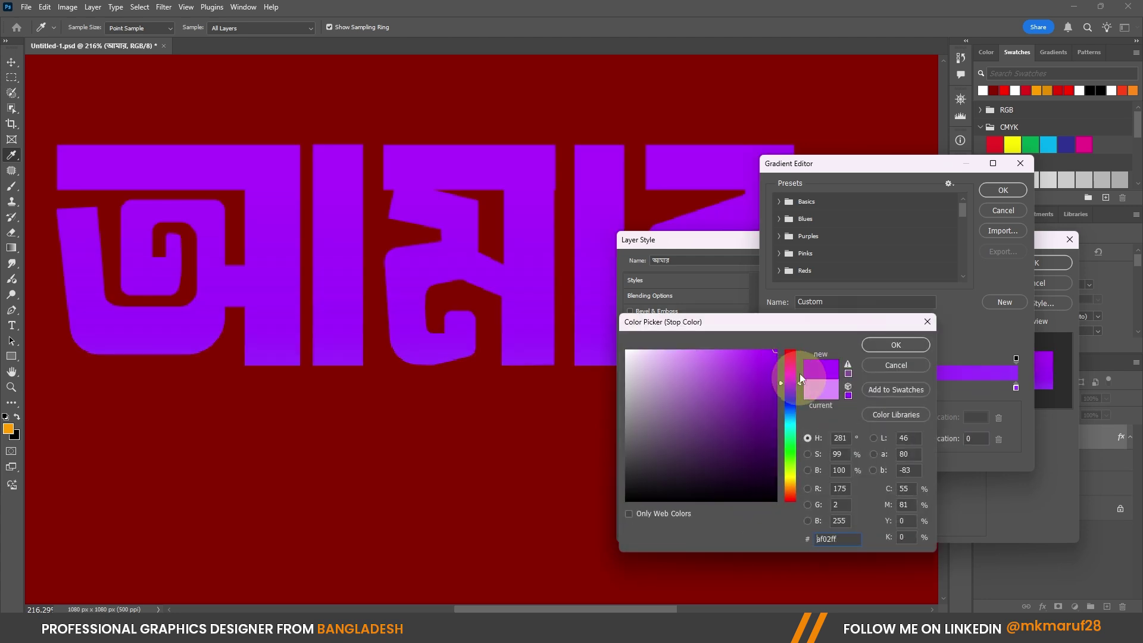
left_click(894, 345)
double_click(1015, 388)
left_click_drag(792, 379, 780, 348)
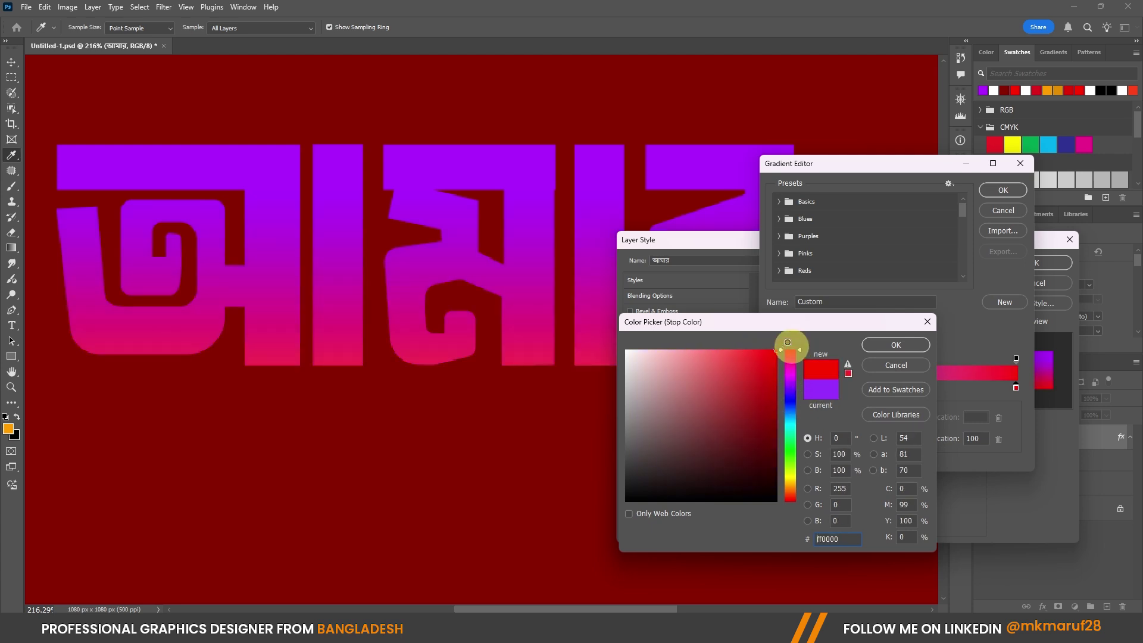
left_click(895, 345)
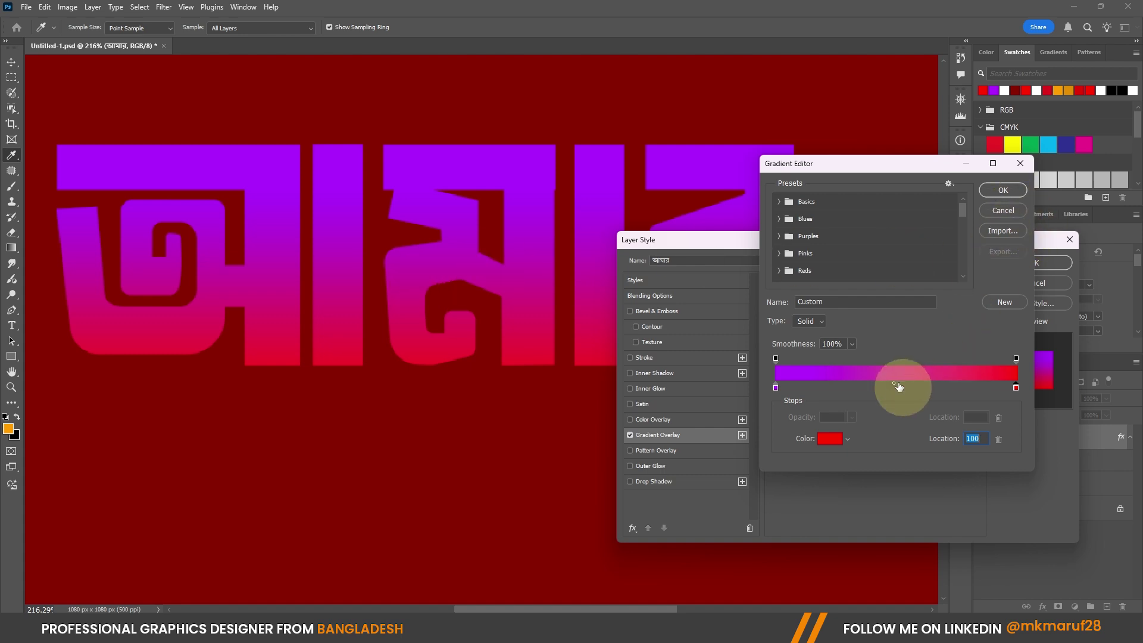
Add a middle colour stop at location 32 in the gradient and colour it green (#12ff00)
left_click(894, 383)
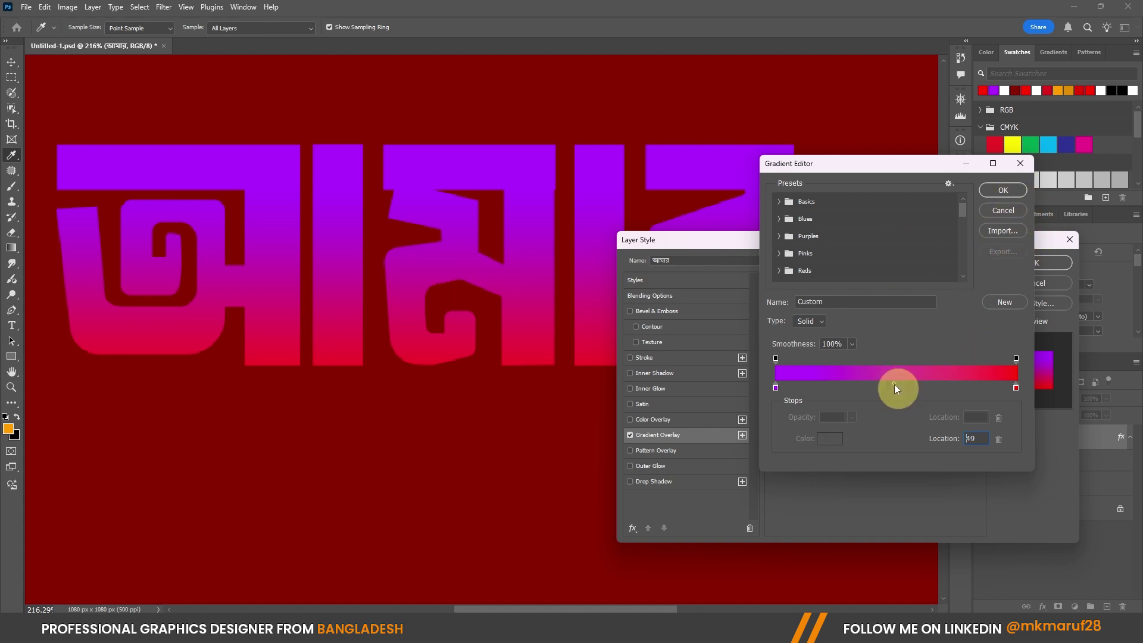
left_click(852, 388)
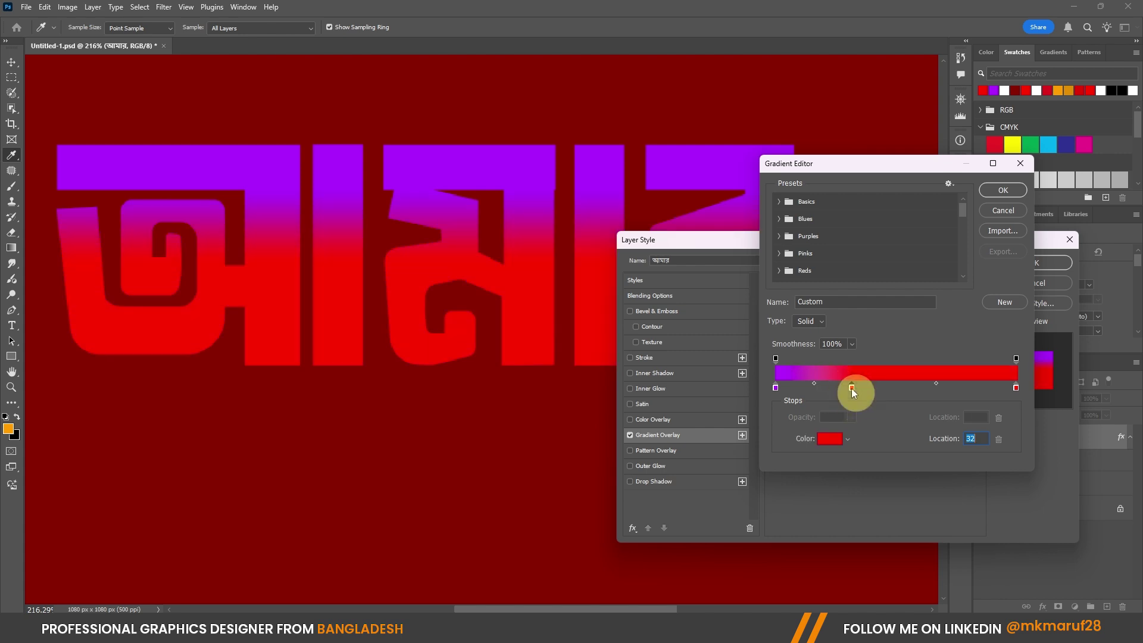
double_click(852, 388)
left_click(790, 467)
left_click_drag(789, 465, 790, 452)
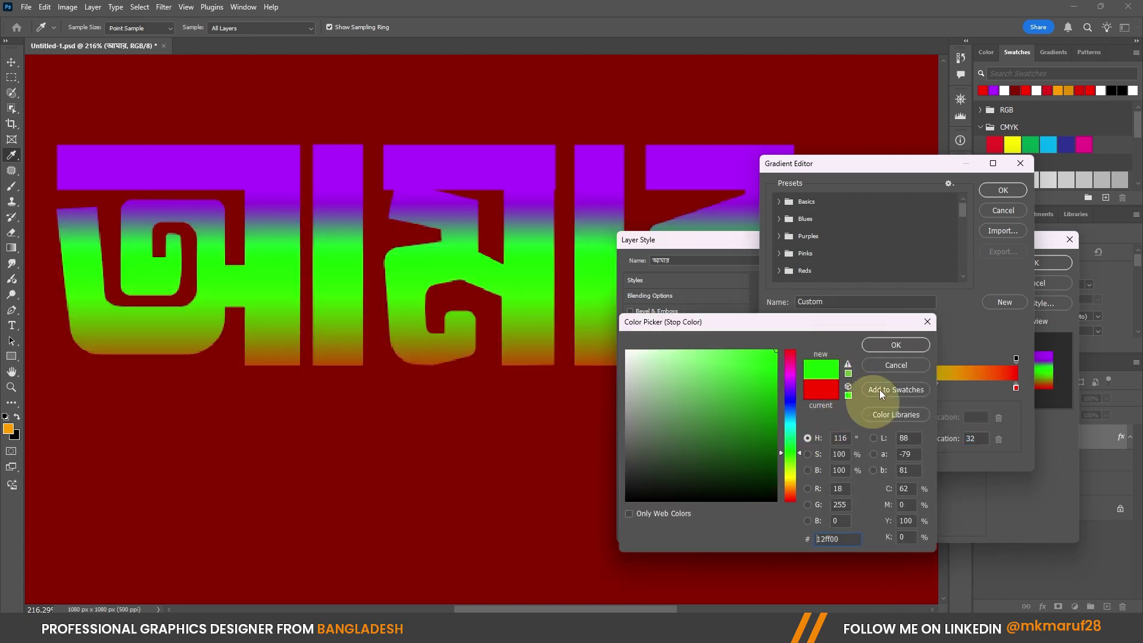
left_click(882, 348)
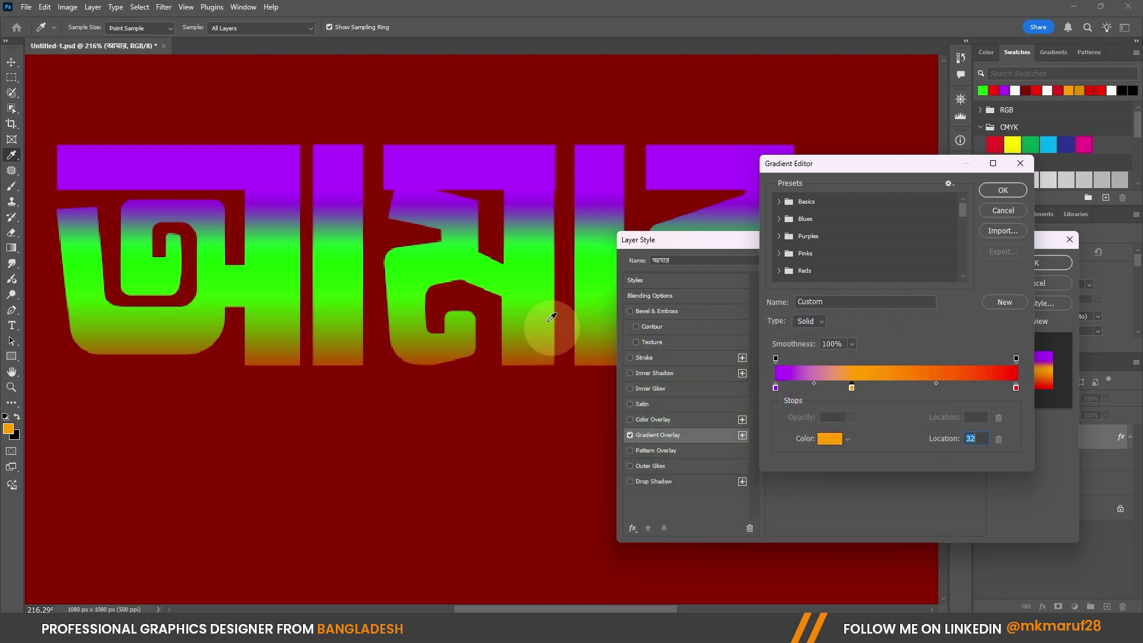
left_click(864, 375)
key("ctrl+z")
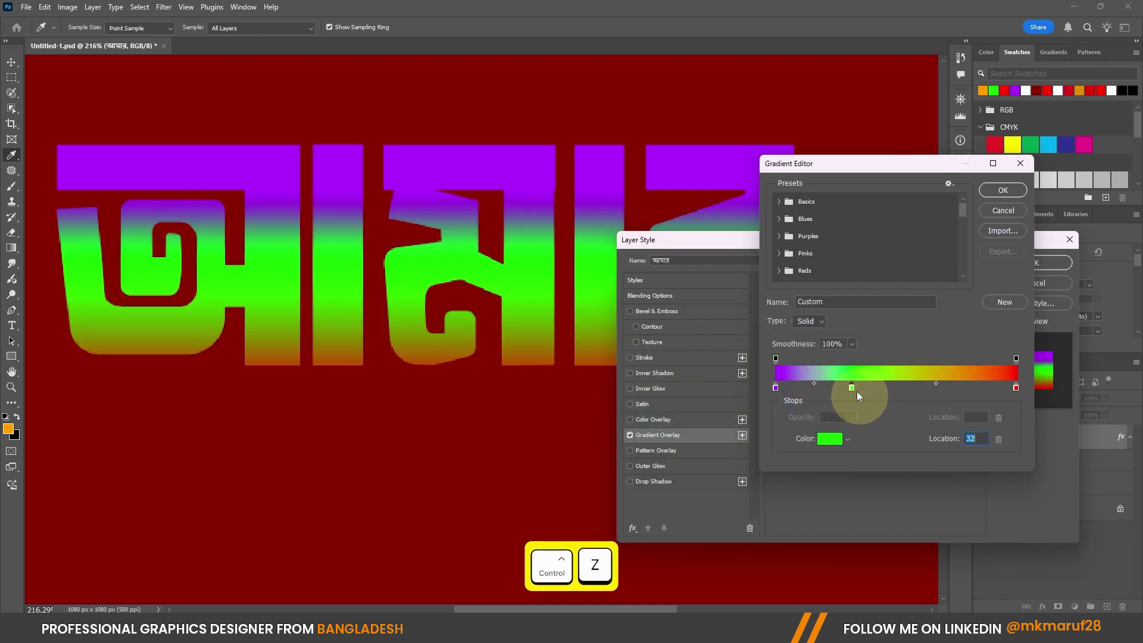
Add another gradient stop at location 71, colour it bright cyan, and accept the four-colour gradient
left_click(946, 387)
double_click(945, 388)
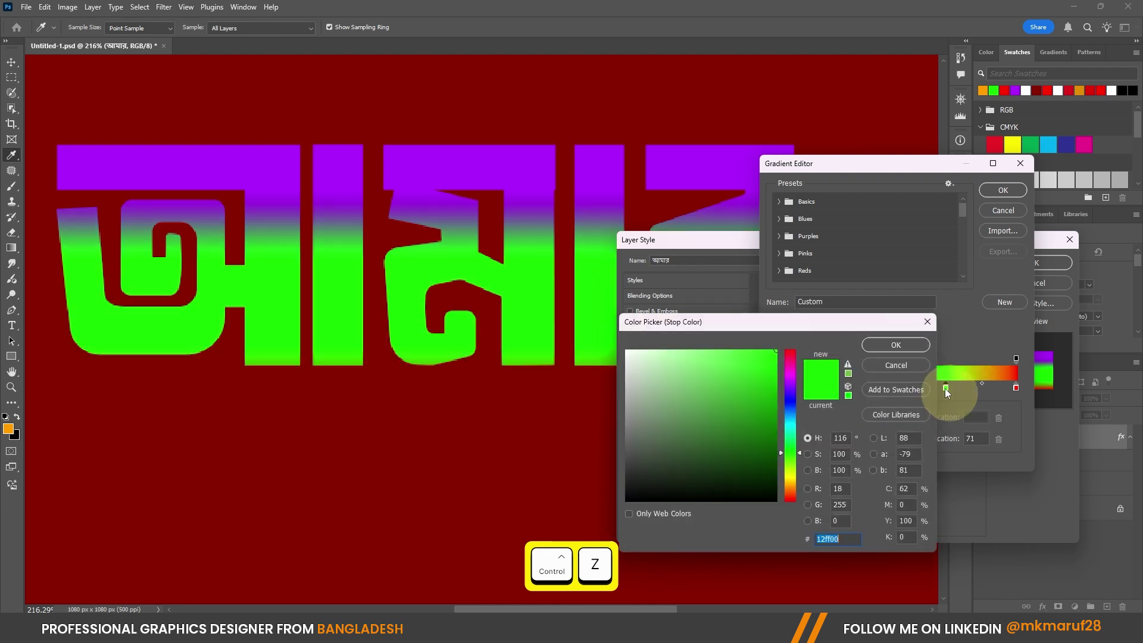
left_click_drag(789, 387, 791, 421)
left_click(882, 346)
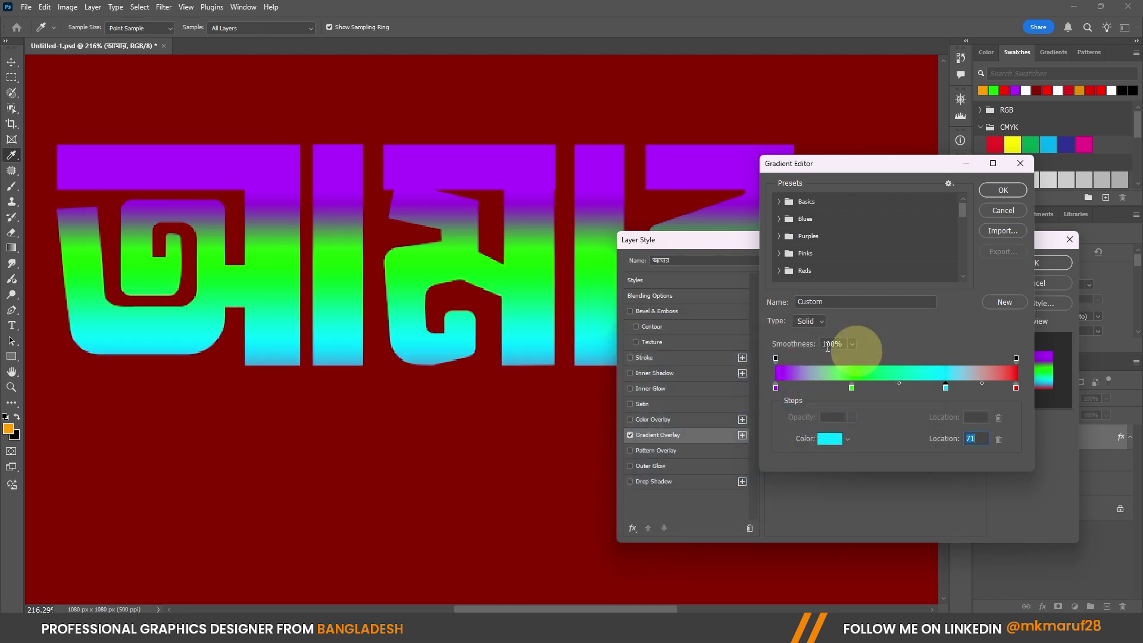
left_click(999, 192)
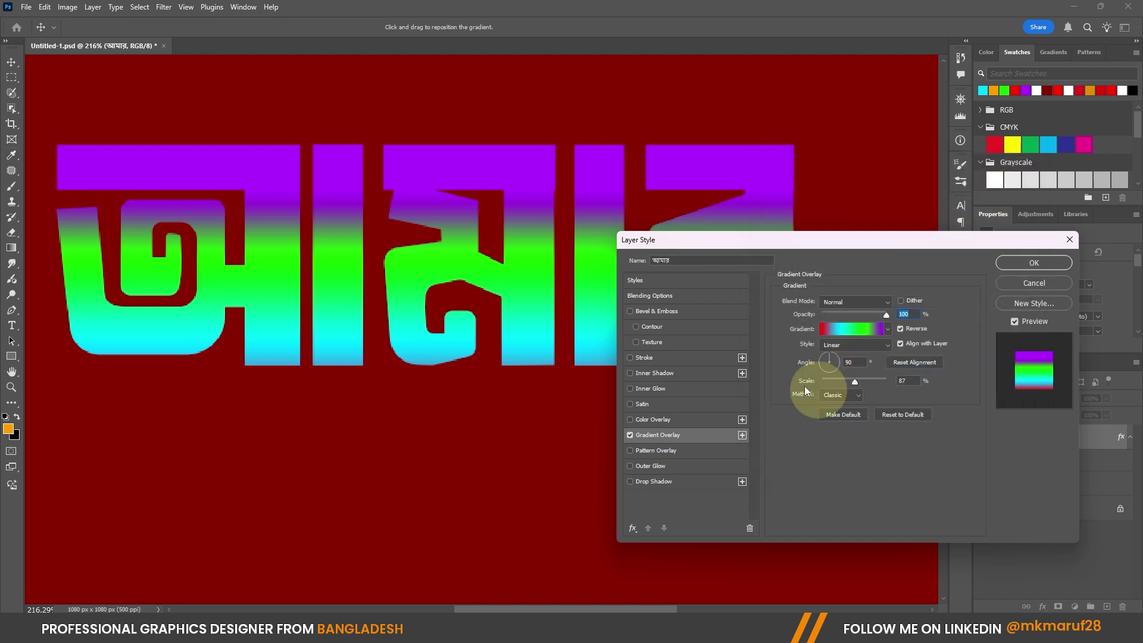
Shift the gradient overlay upward within the আমার text, setting its scale to 86% and its angle to 136°
left_click_drag(407, 284, 434, 250)
mouse_move(857, 385)
left_mouse_down()
mouse_move(868, 379)
mouse_move(834, 382)
mouse_move(854, 370)
left_mouse_up()
left_click_drag(556, 257, 527, 260)
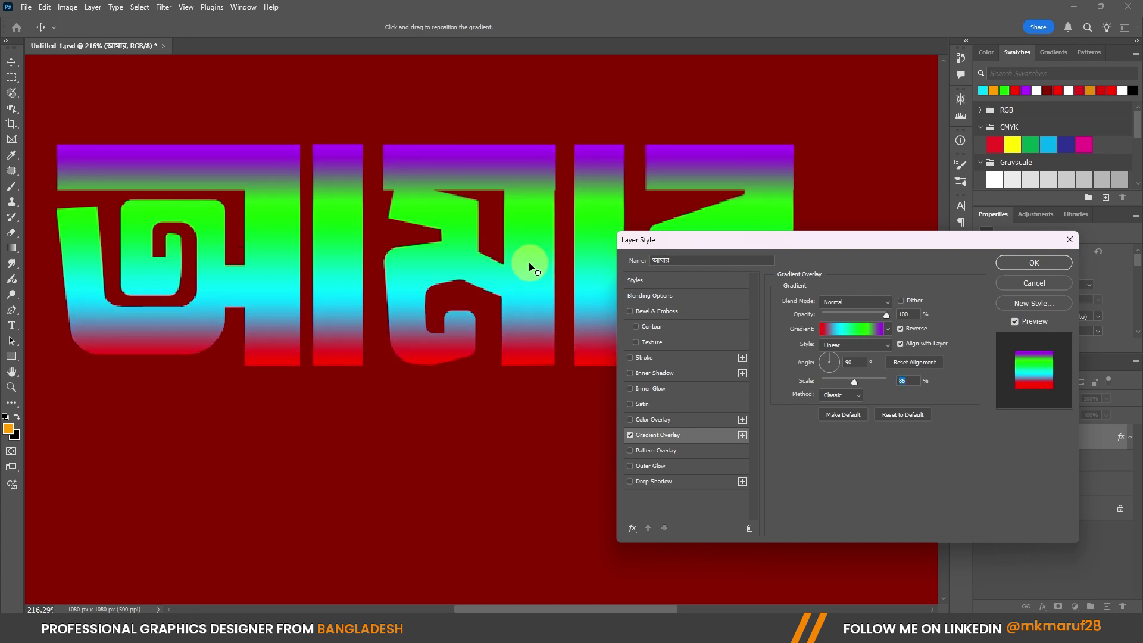
mouse_move(834, 359)
left_mouse_down()
mouse_move(823, 367)
mouse_move(840, 357)
left_mouse_up()
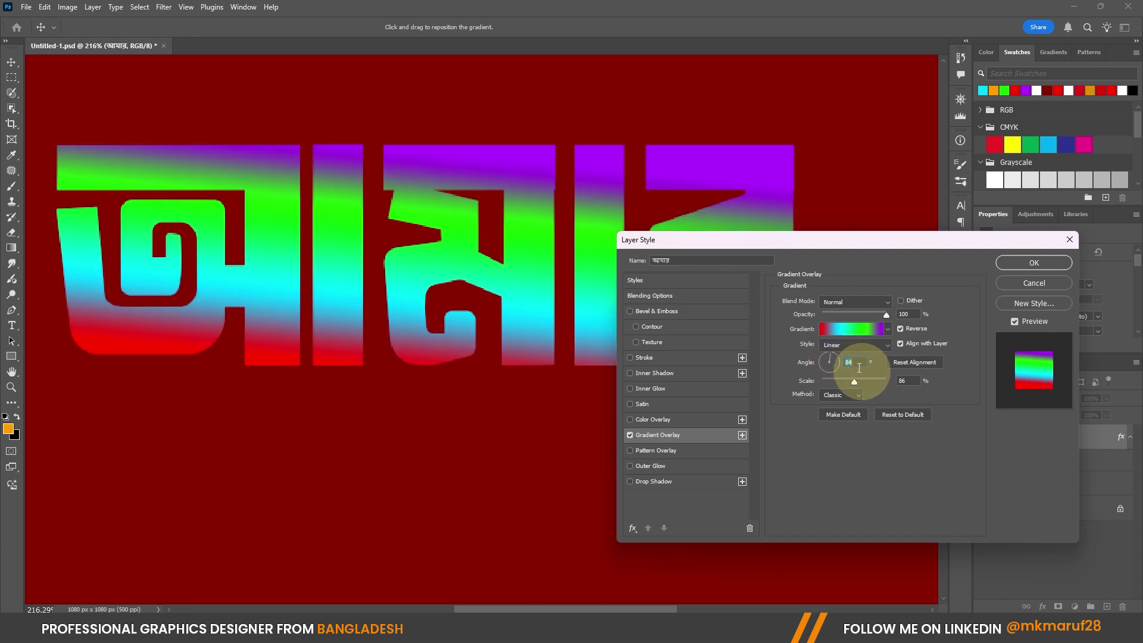
scroll(858, 364, "up", 20)
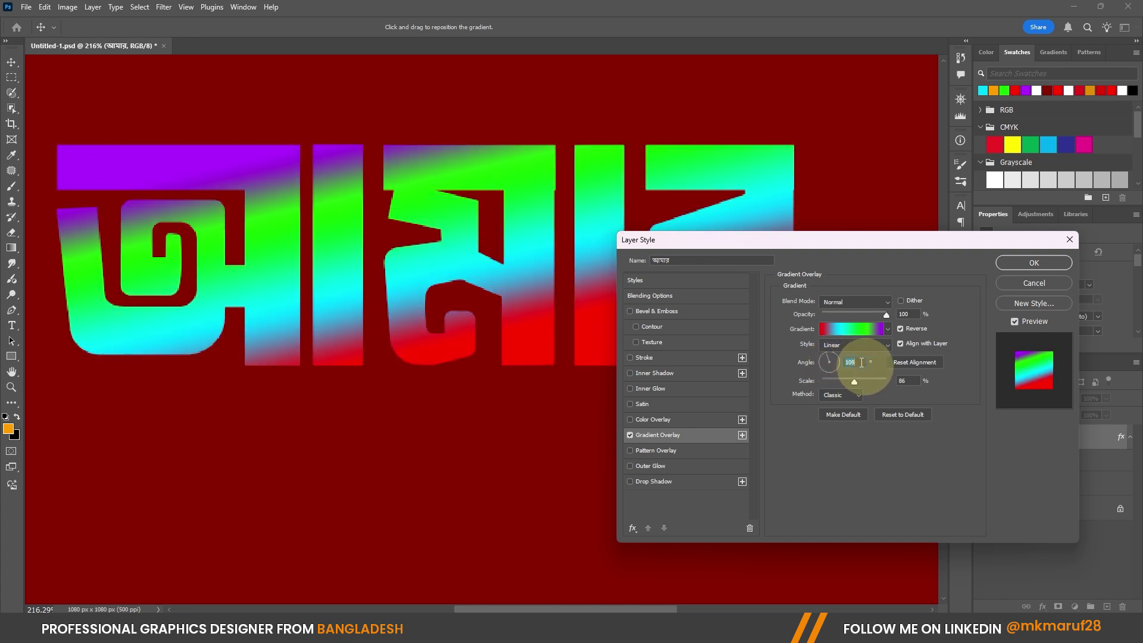
scroll(861, 363, "up", 20)
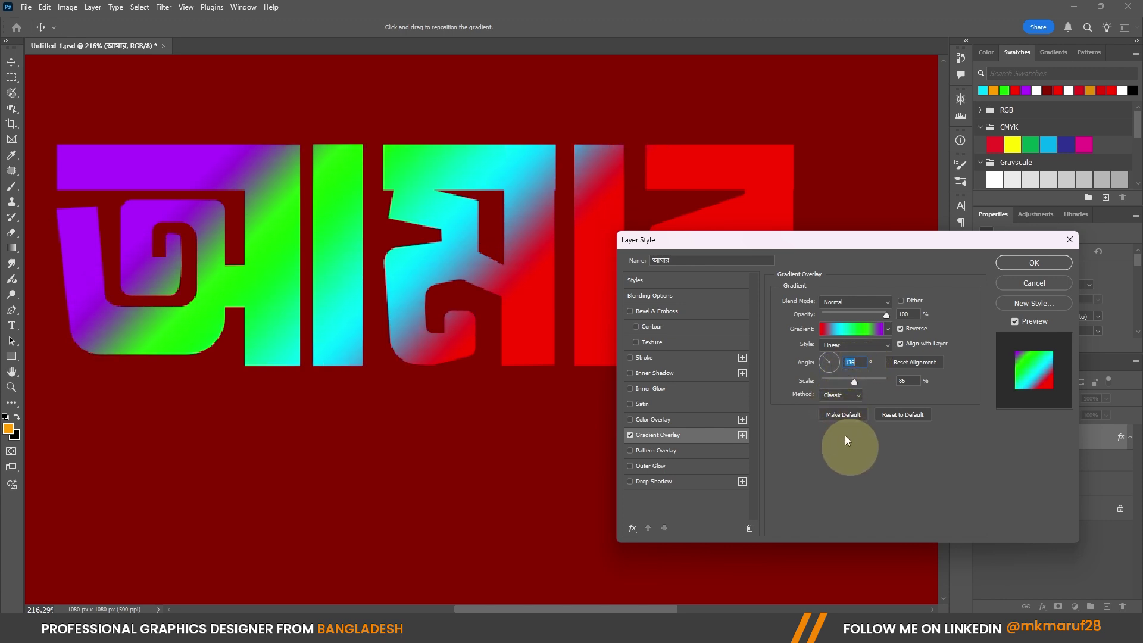
Try the Classic, Smooth and Stripes gradient methods, settle on Linear, and increase the overlay scale to 127%
left_click(854, 396)
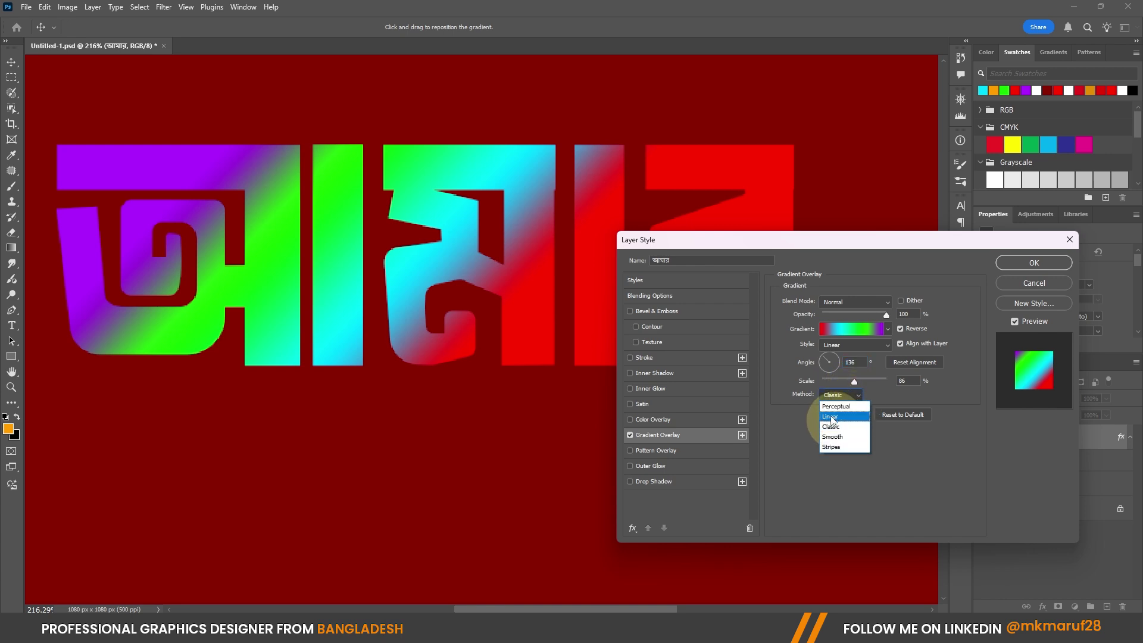
left_click(830, 416)
left_click(840, 396)
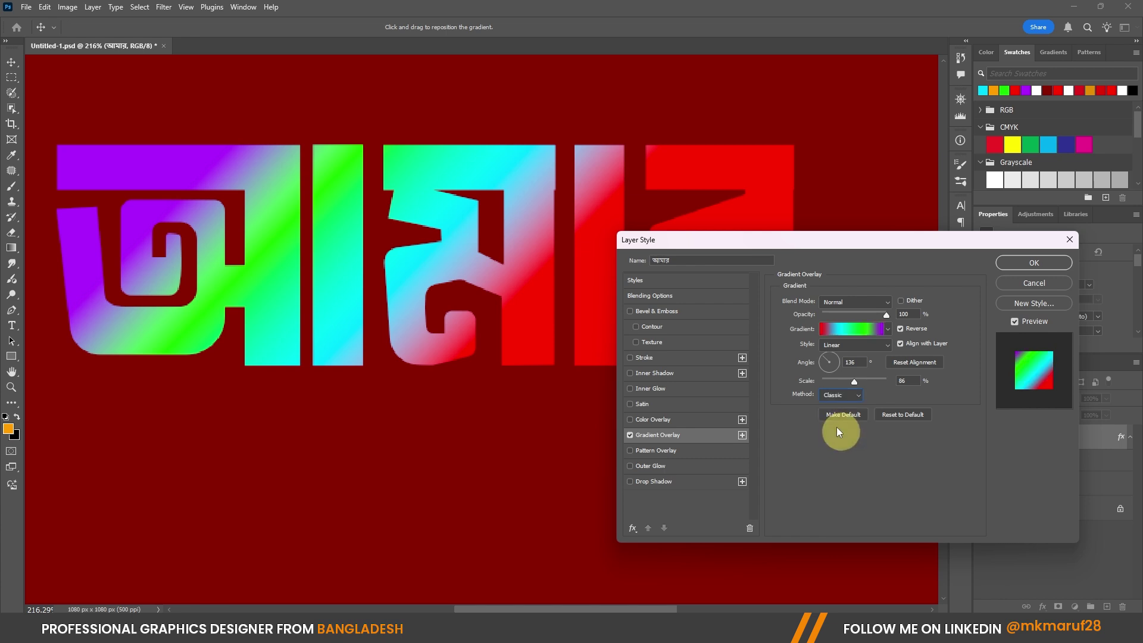
left_click(840, 396)
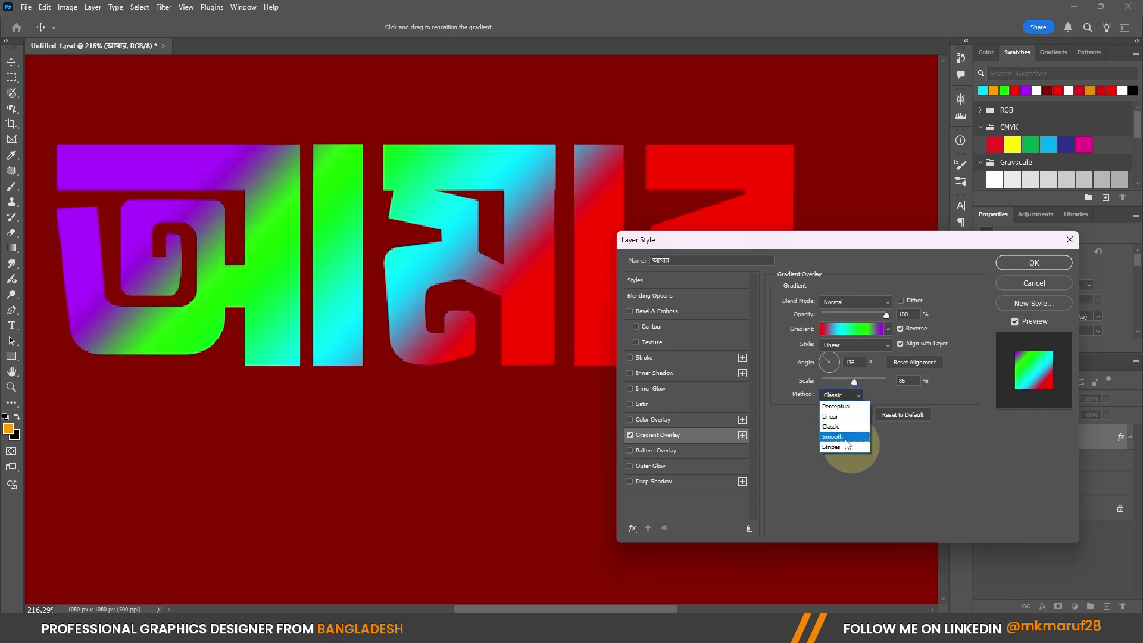
left_click(836, 402)
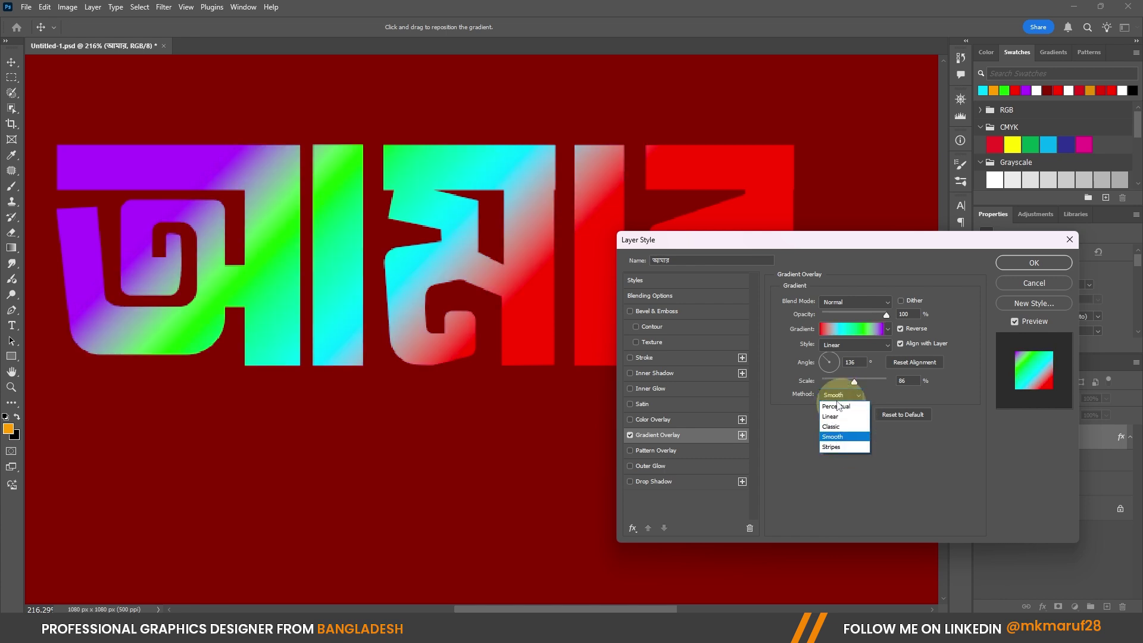
left_click(841, 447)
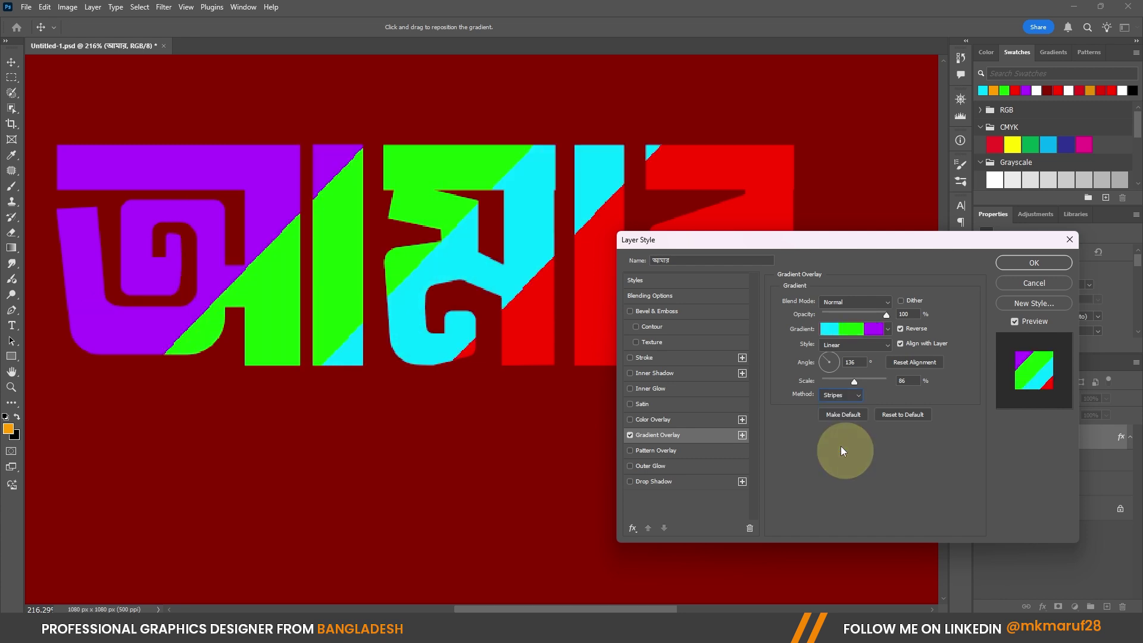
left_click(836, 397)
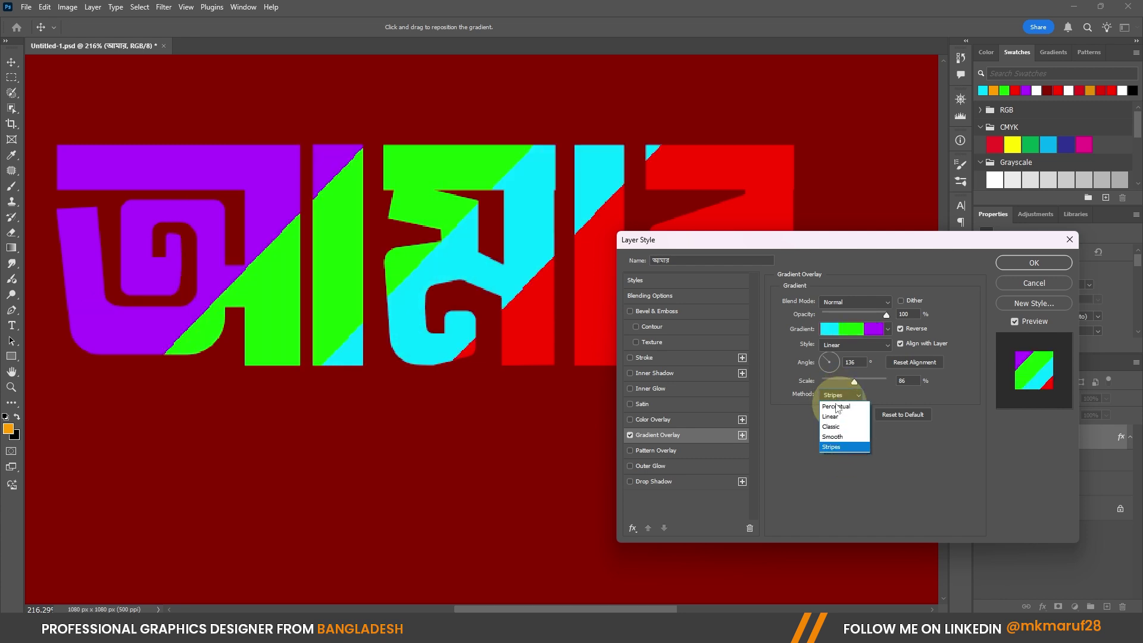
left_click(838, 416)
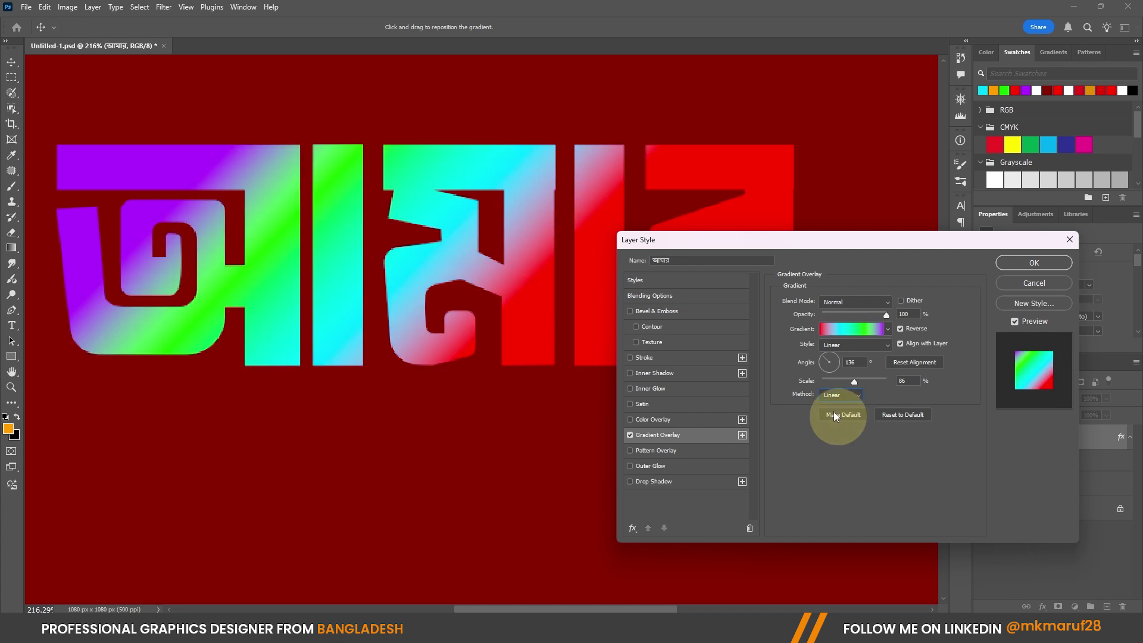
mouse_move(861, 382)
left_mouse_down()
mouse_move(821, 379)
mouse_move(893, 382)
mouse_move(878, 384)
left_mouse_up()
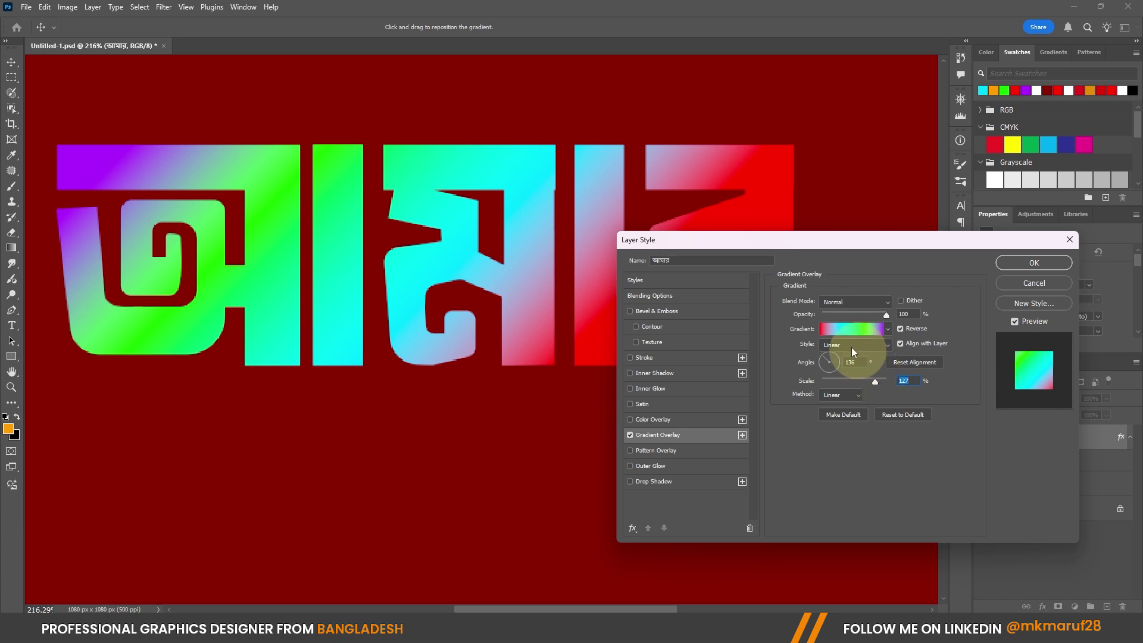
Add a white 3 px outside stroke at 89% opacity to the আমার text and apply the layer style
left_click(647, 355)
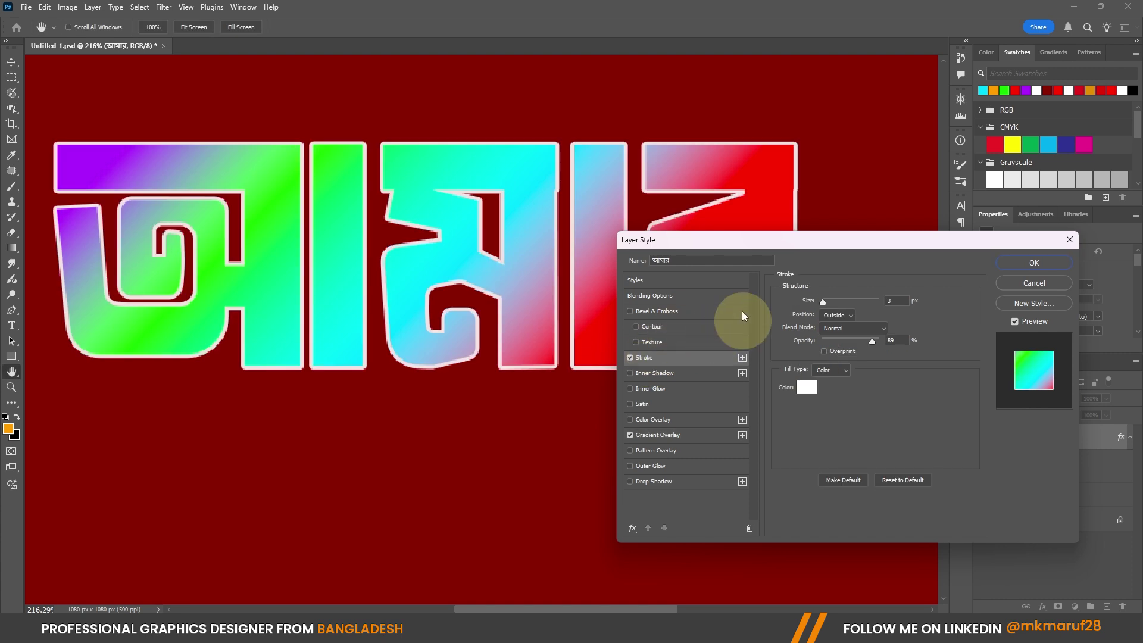
scroll(571, 172, "down", 1)
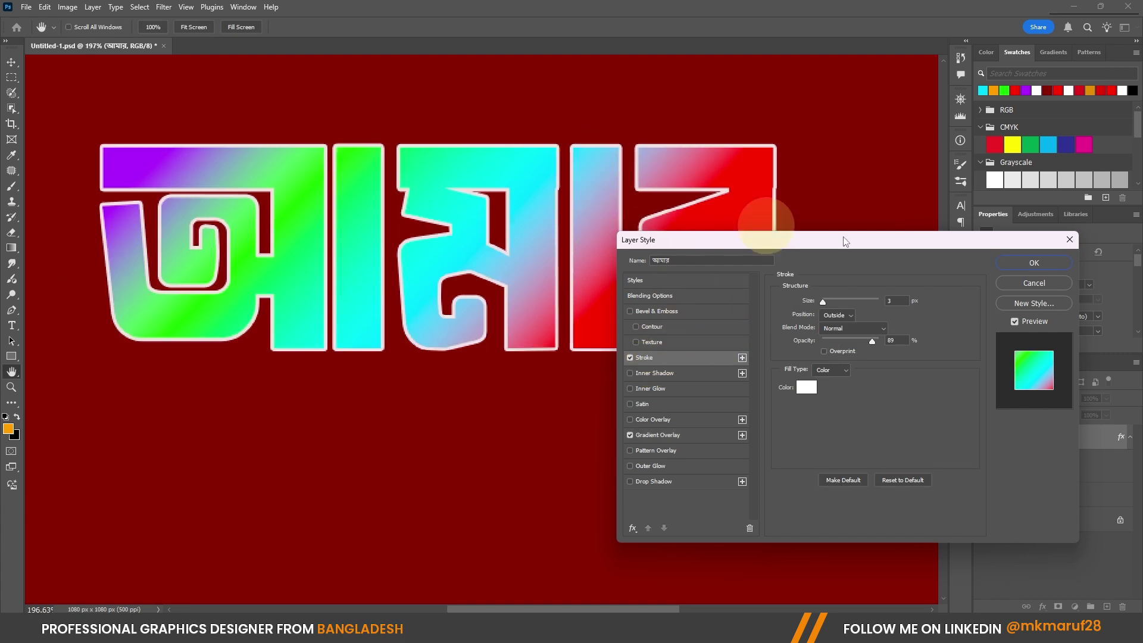
left_click(1024, 268)
Enlarge the আমার text to about 130% of its size, reposition it on the canvas and commit the transform
scroll(648, 167, "down", 8)
left_click_drag(582, 235, 567, 261)
mouse_move(659, 261)
left_mouse_down()
mouse_move(770, 266)
mouse_move(644, 265)
left_mouse_up()
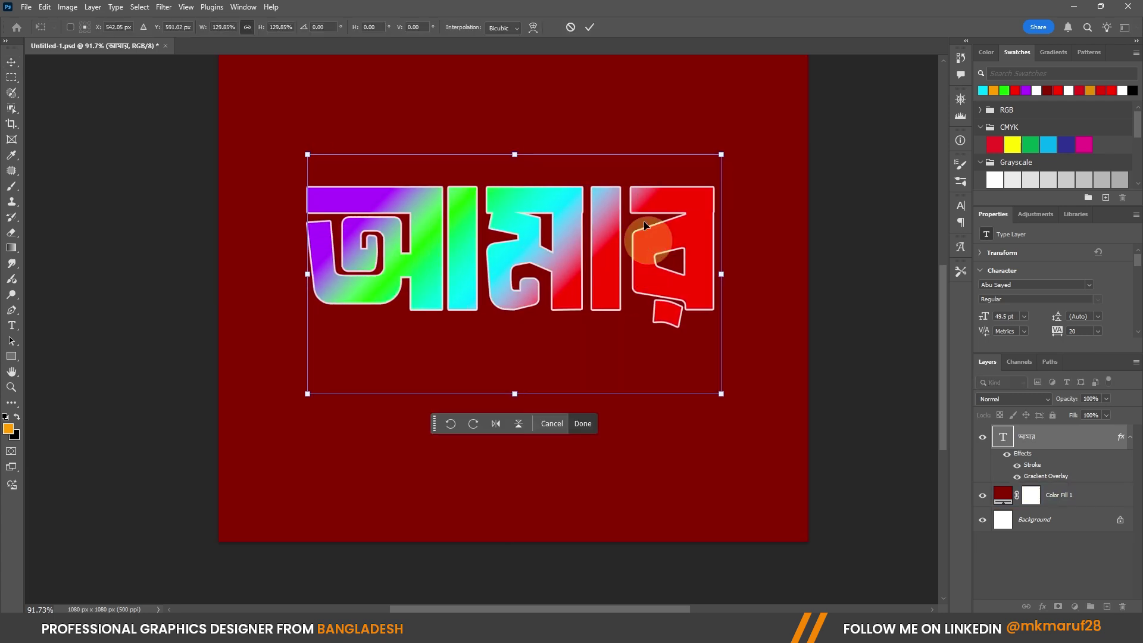
left_click(589, 27)
left_click(885, 356)
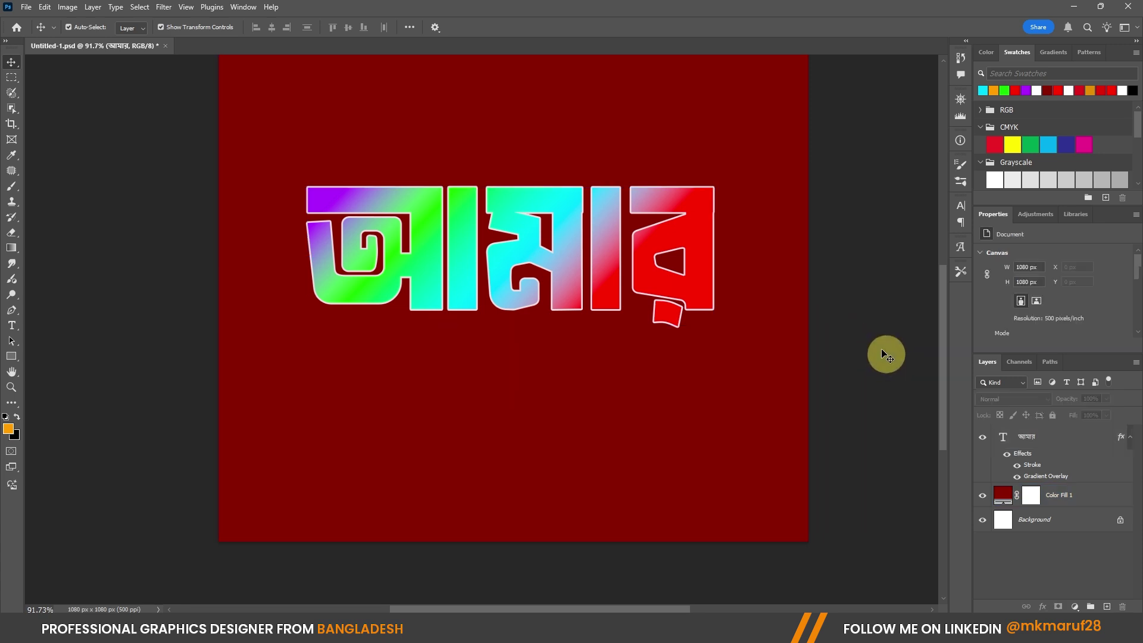
Select the আমার text layer and add a Drop Shadow effect to it
scroll(672, 298, "up", 2)
left_click(644, 252)
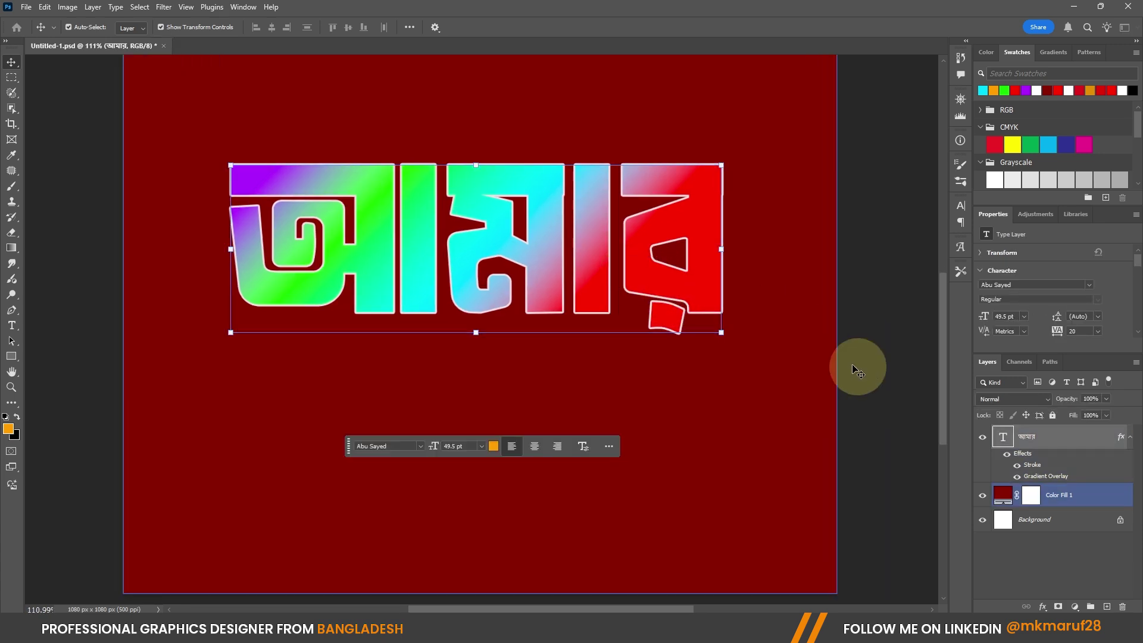
left_click(649, 268)
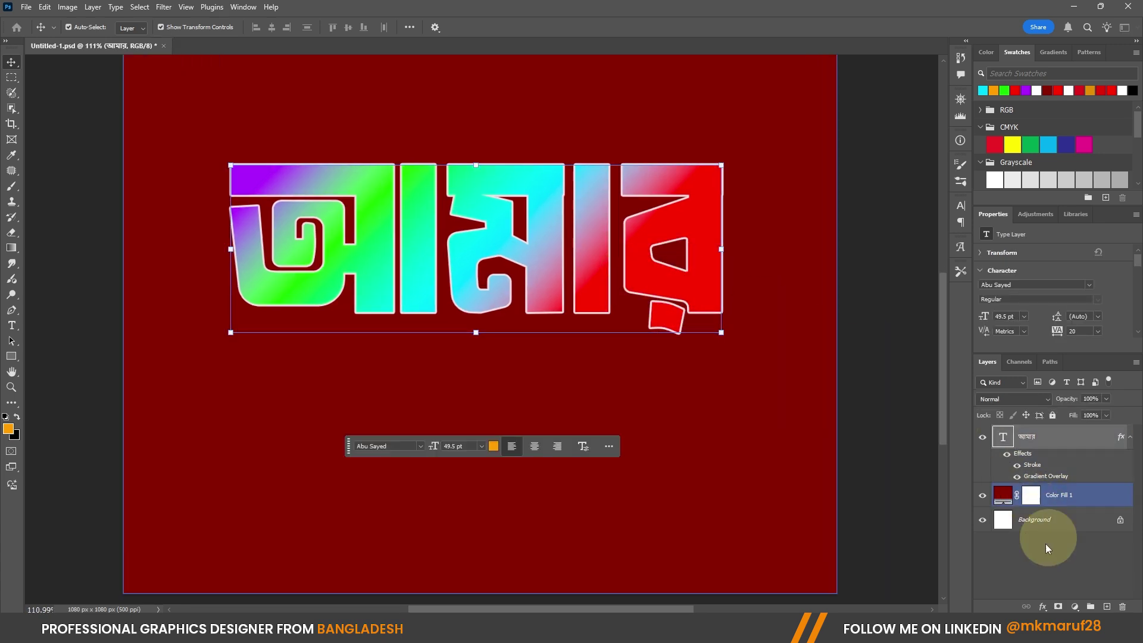
left_click(1042, 607)
left_click(1047, 598)
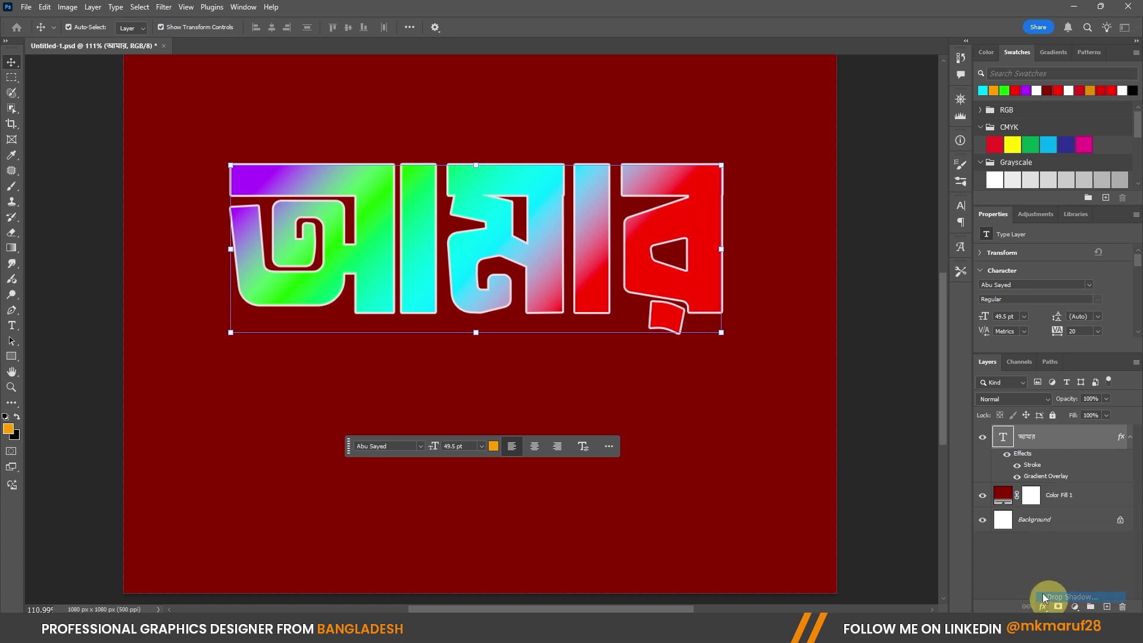
Set the drop shadow to 27% opacity, angle 66°, distance 15 px and size 13 px, and apply it
left_click_drag(544, 262, 543, 288)
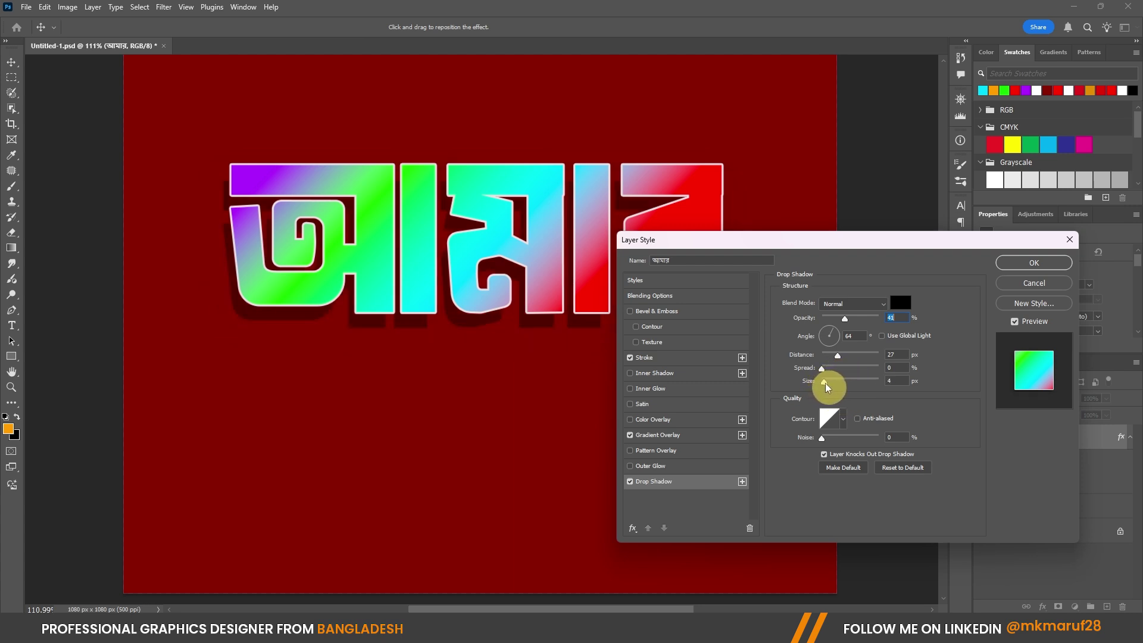
left_click_drag(830, 383, 829, 384)
left_click_drag(512, 334, 513, 323)
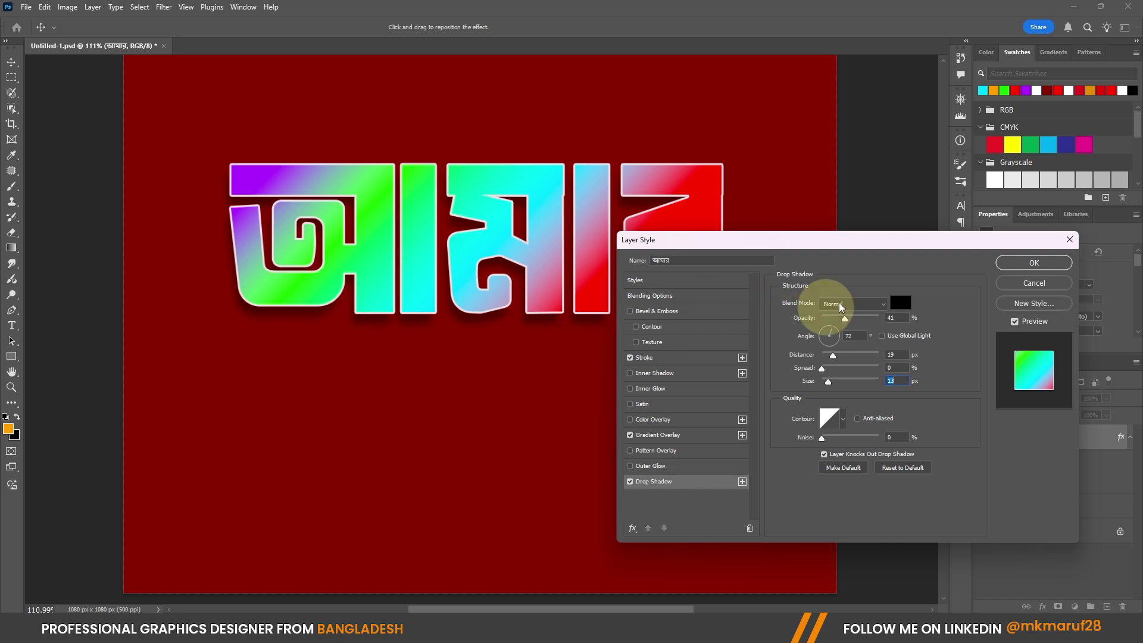
left_click_drag(849, 322, 833, 322)
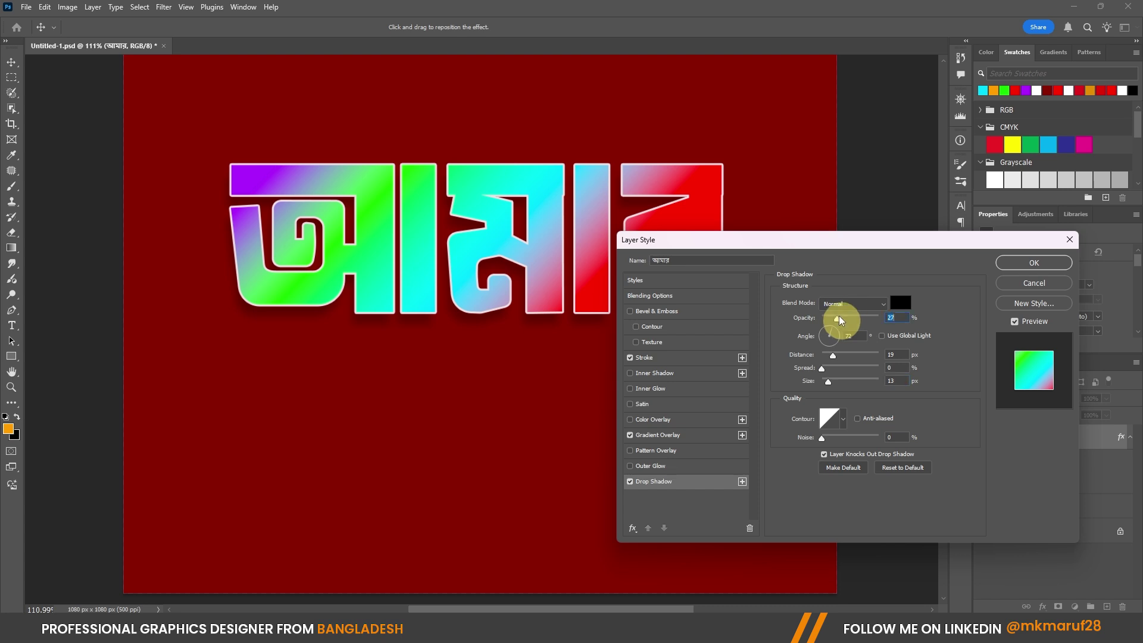
left_click_drag(835, 358, 846, 359)
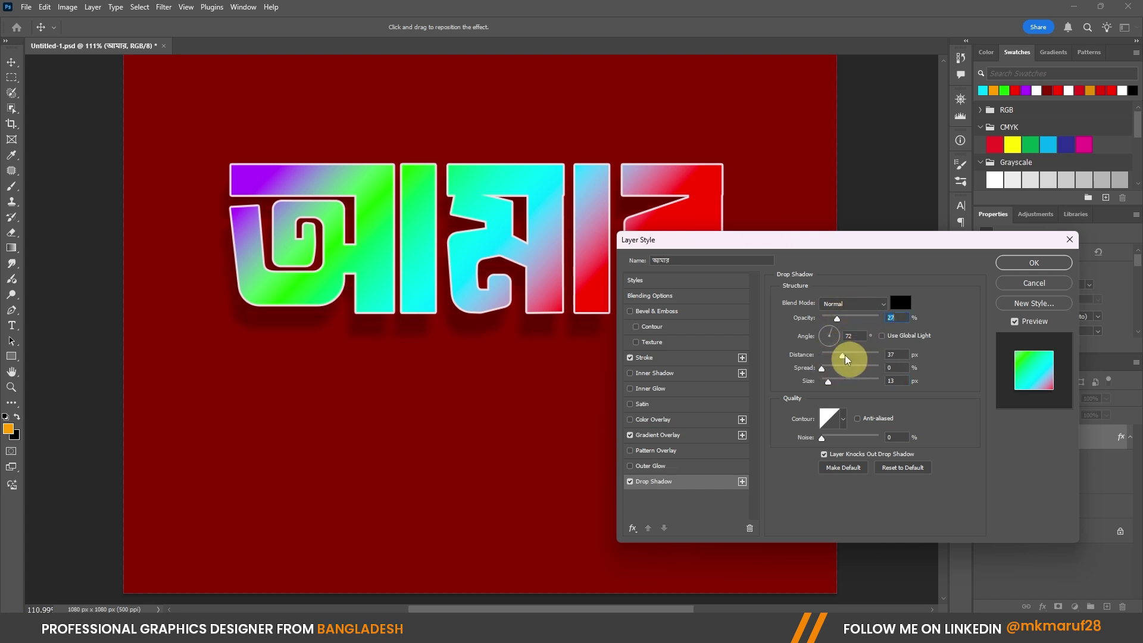
left_click_drag(554, 301, 526, 285)
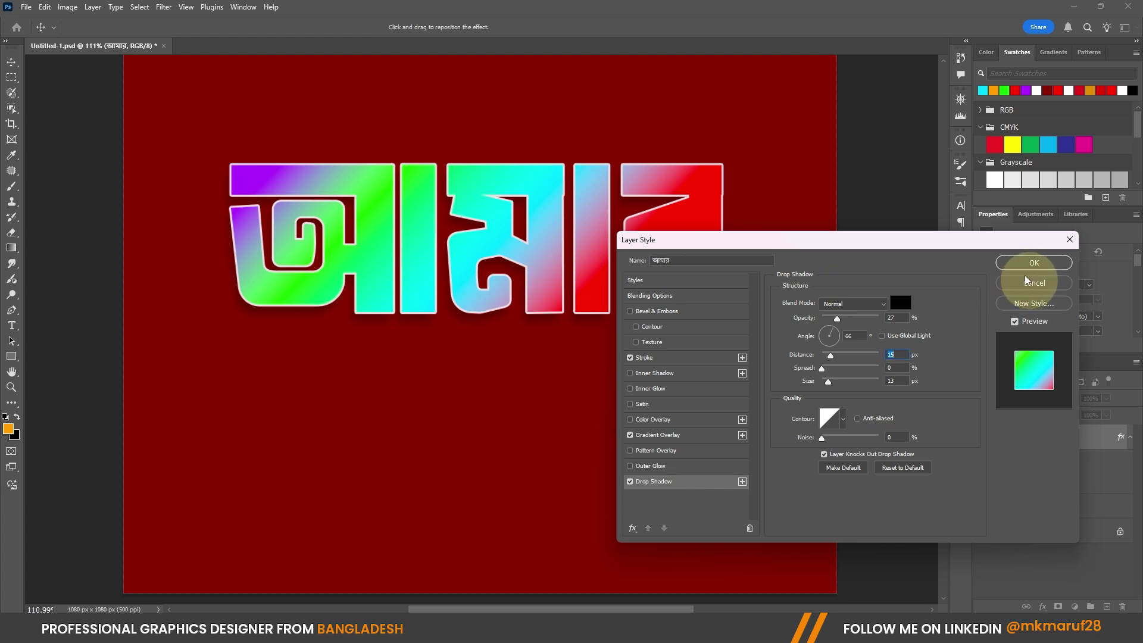
left_click(1034, 262)
scroll(616, 256, "down", 3)
left_click(882, 349)
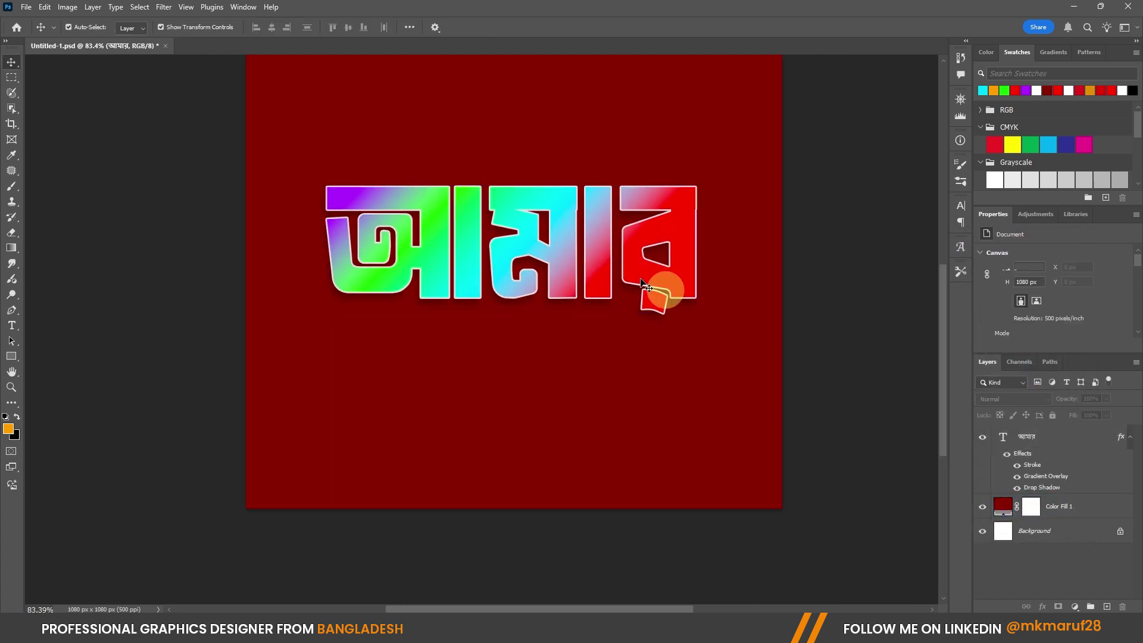
Move the আমার text slightly higher on the canvas and deselect it
scroll(434, 329, "down", 3)
left_click(587, 281)
scroll(587, 281, "up", 2)
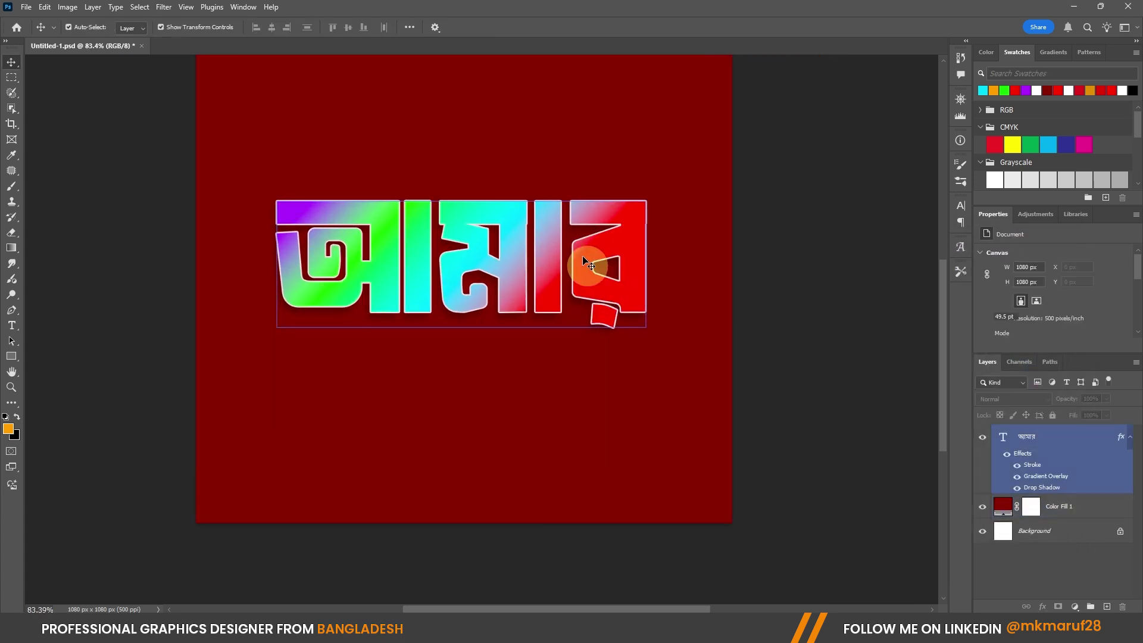
left_click(870, 420)
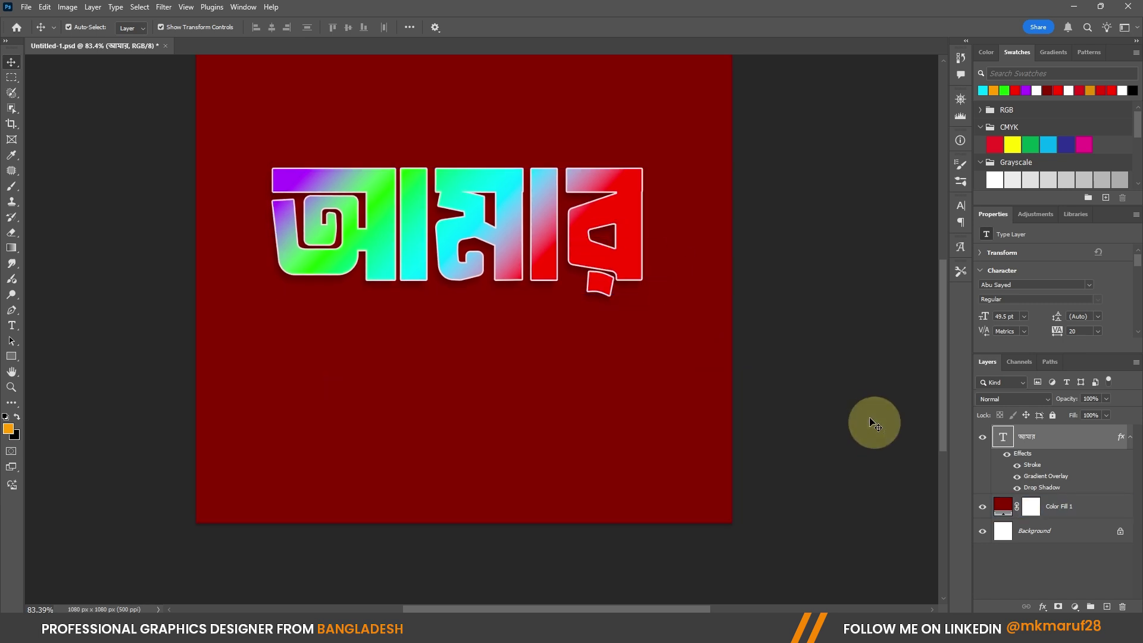
Hide all effects on the আমার layer and show them again to compare the plain and styled text
left_click(1016, 464)
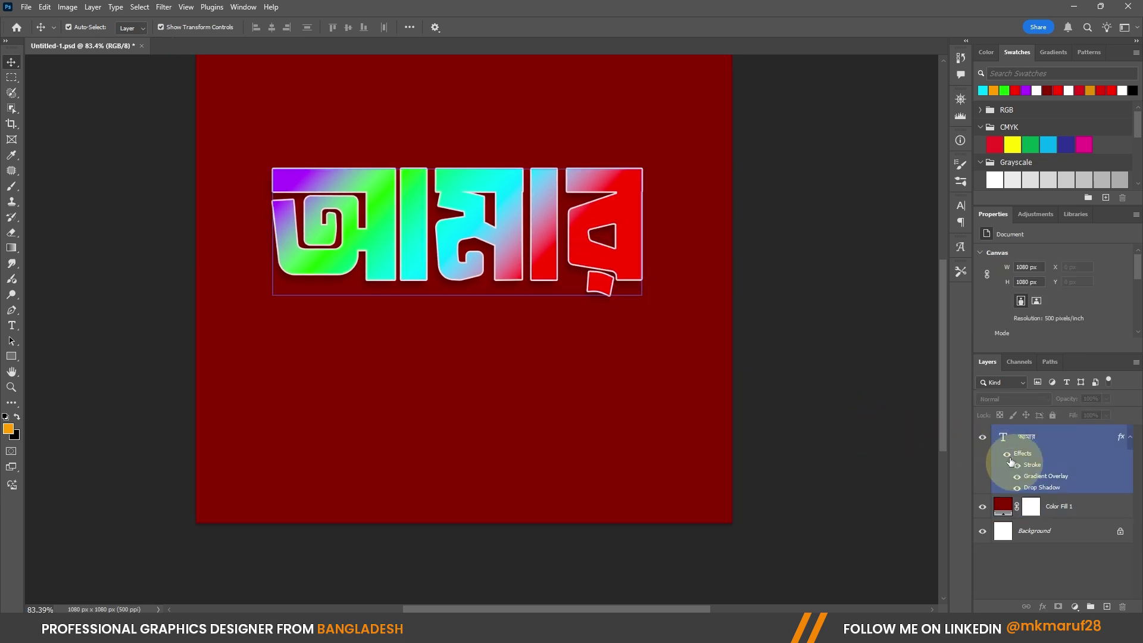
left_click(1007, 455)
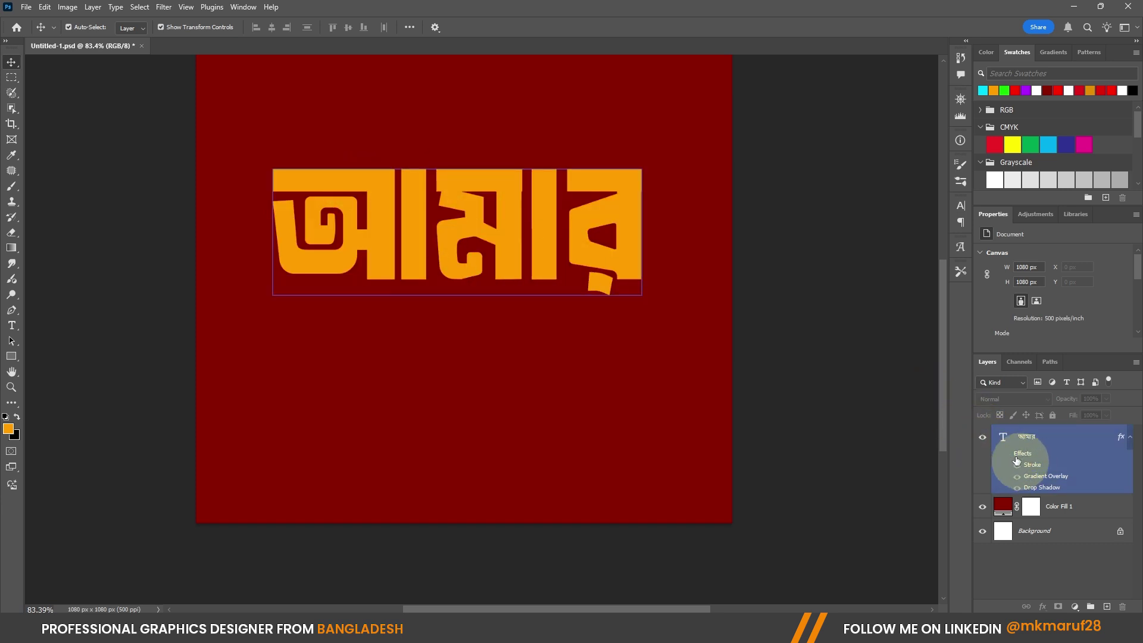
left_click(1007, 454)
left_click(872, 391)
Move the styled আমার text slightly lower on the dark red canvas
scroll(500, 285, "down", 4)
scroll(524, 282, "up", 3)
left_click_drag(515, 263, 517, 273)
left_click(844, 334)
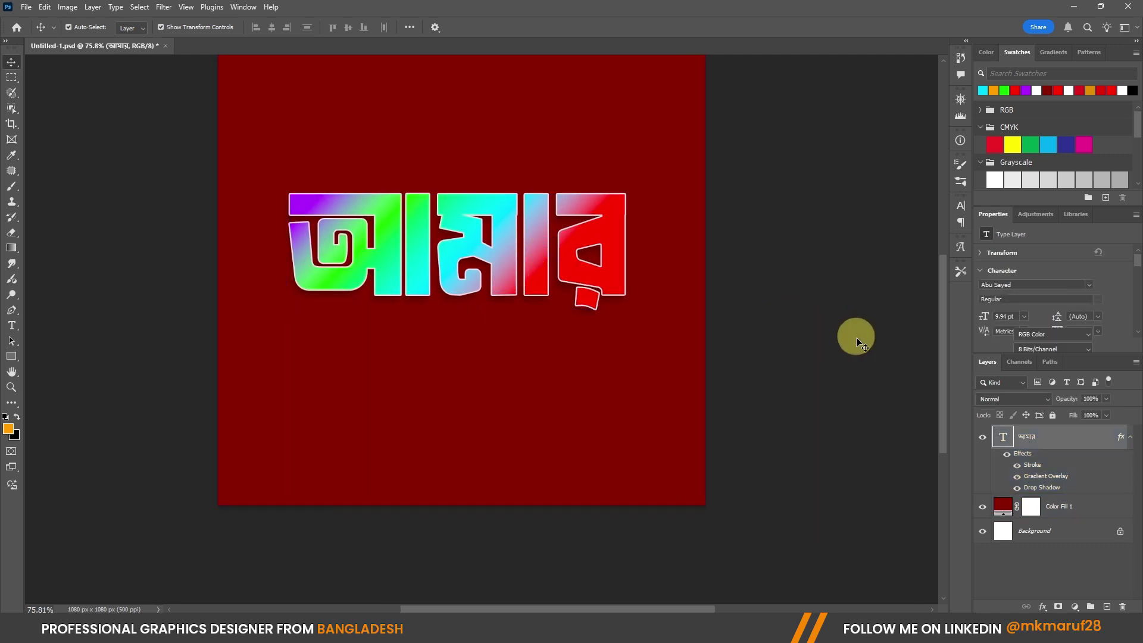
Undo the stroke, gradient and drop shadow styling back to the plain orange আমার text
left_click(1013, 452)
left_click(753, 354)
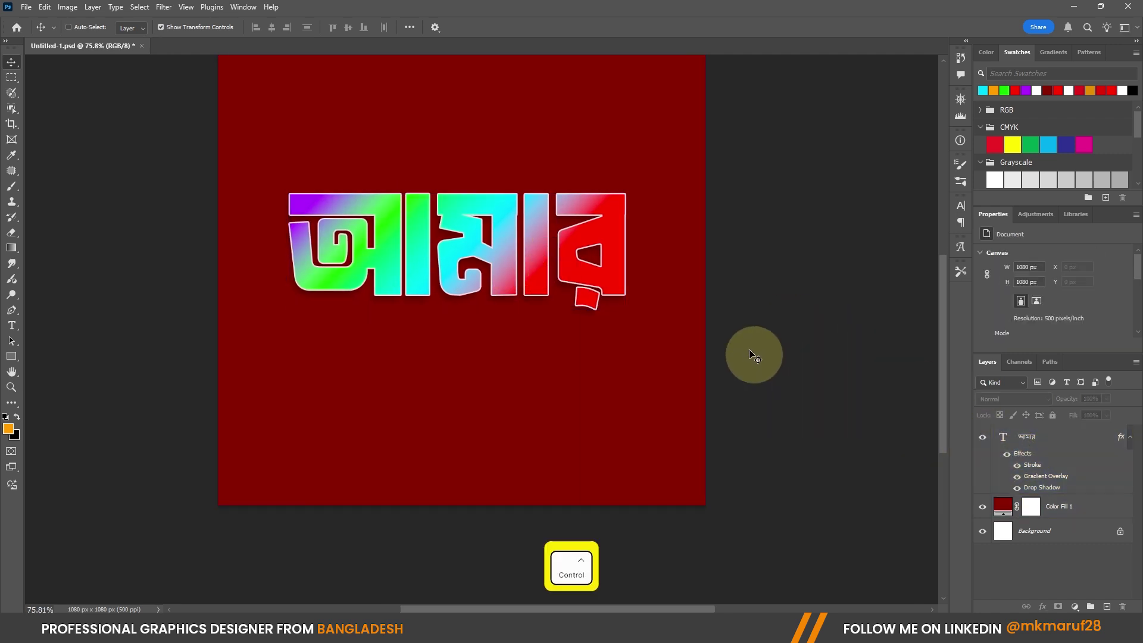
key("ctrl+z")
key("ctrl+z")
key("ctrl+z")
key("ctrl+z")
key("ctrl+shift+z")
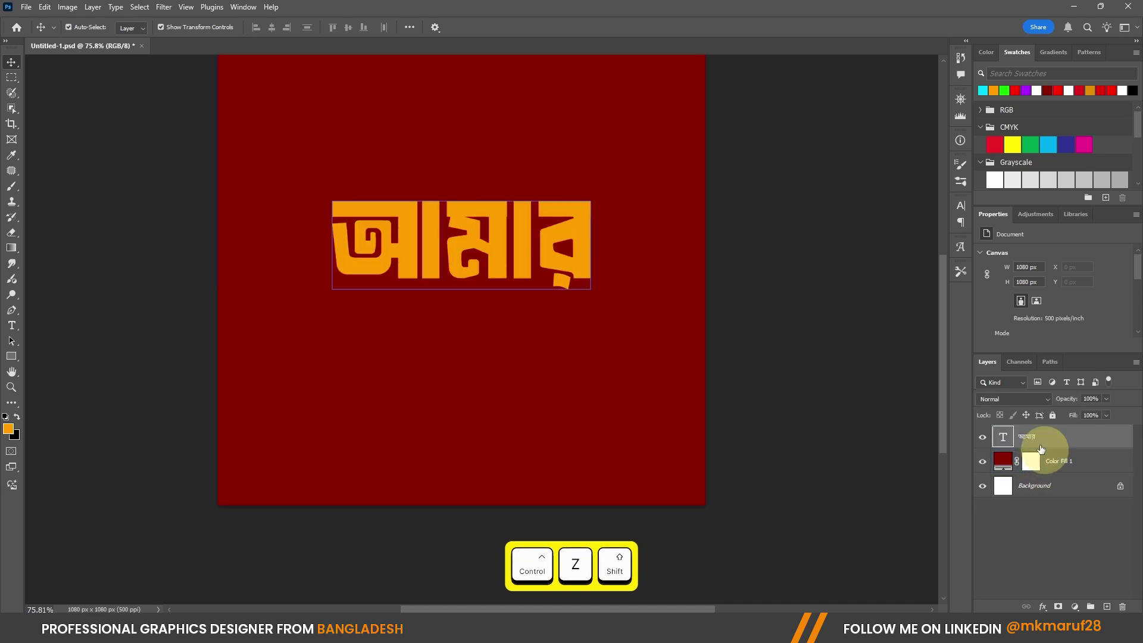
Apply an orange-to-yellow gradient preset to the আমার text layer
left_click(1039, 441)
scroll(525, 181, "up", 1)
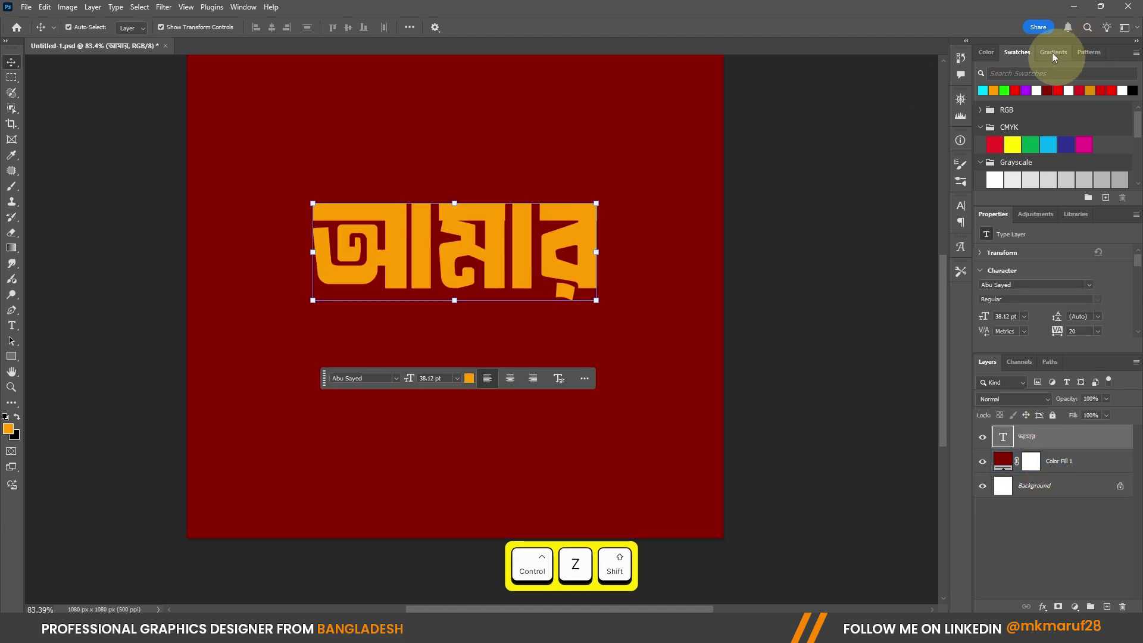
left_click(1051, 53)
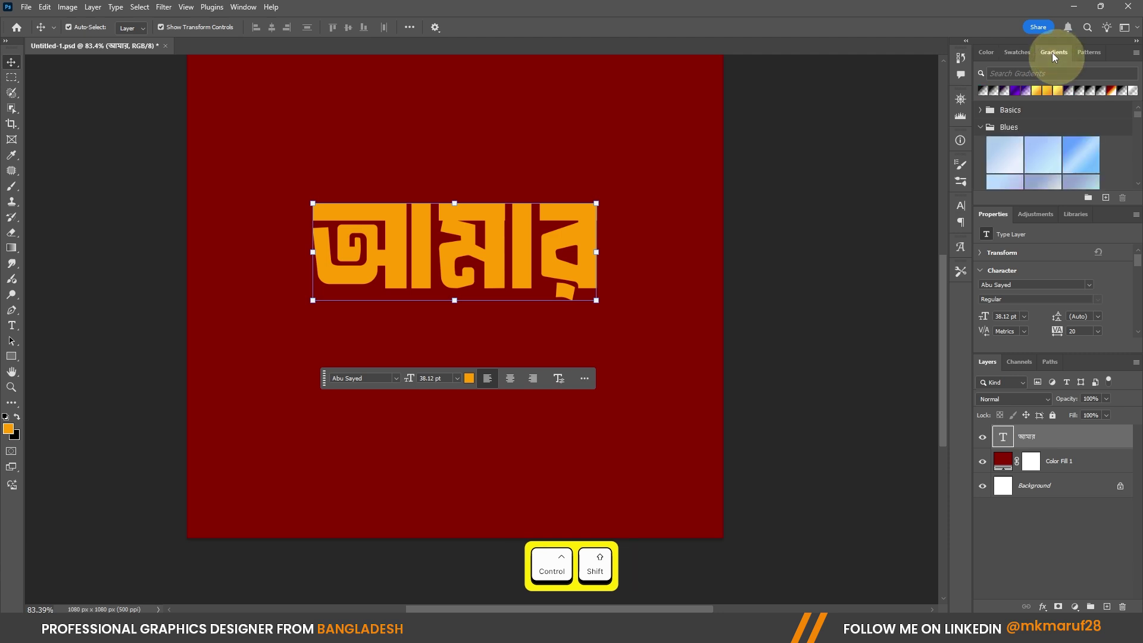
left_click(1045, 91)
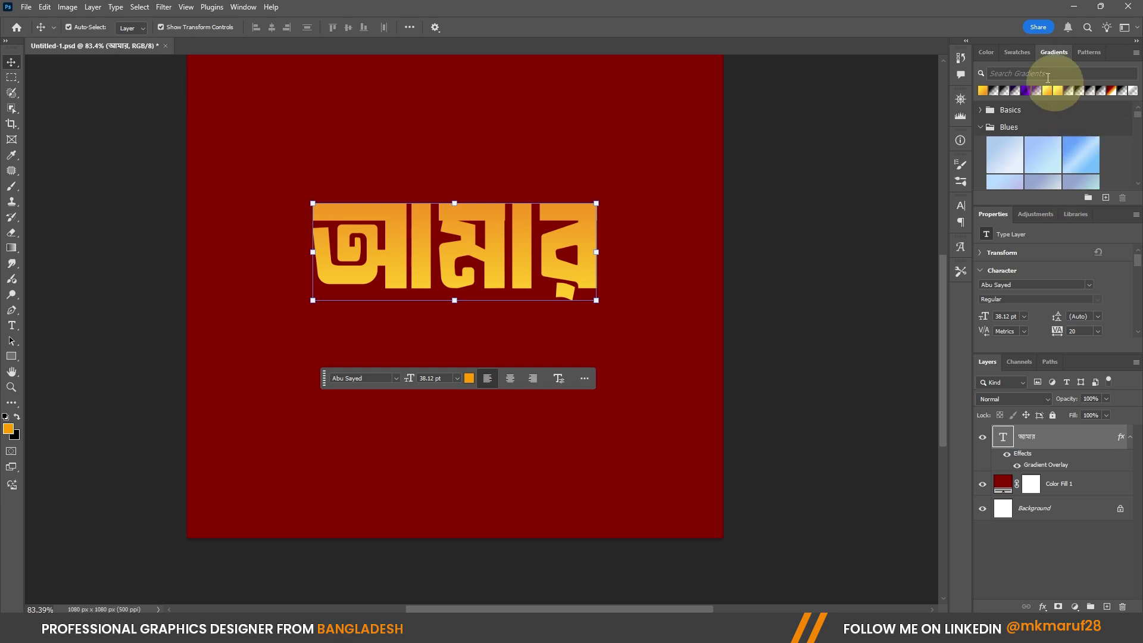
scroll(1031, 164, "down", 1)
scroll(1018, 158, "up", 1)
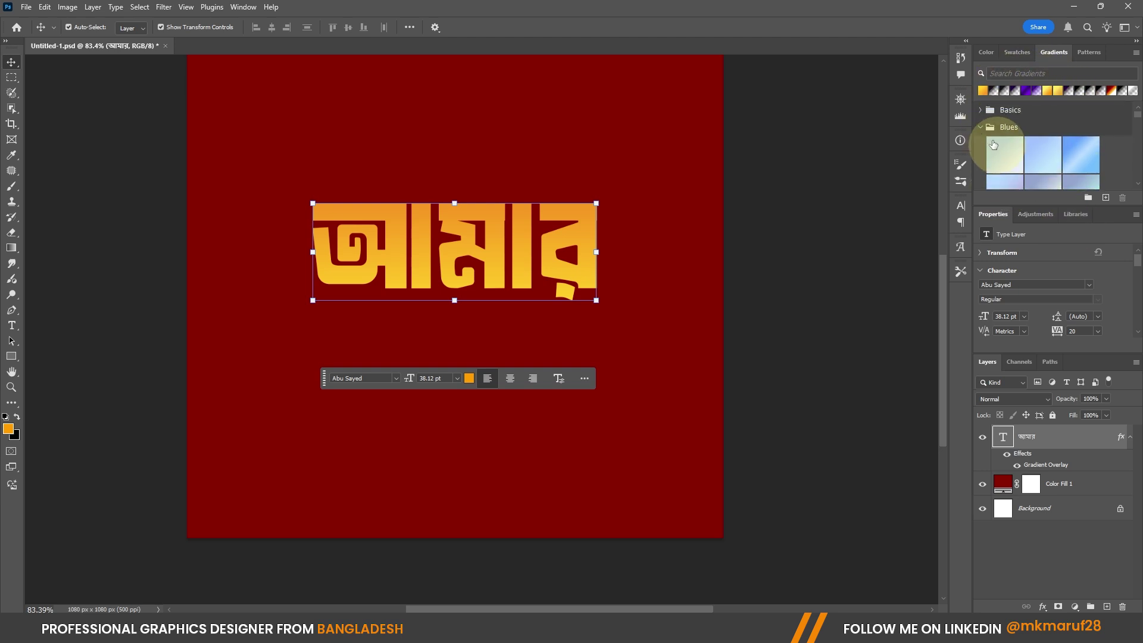
Apply the cyan-to-magenta gradient preset from the Purples group to the আমার text
left_click(982, 127)
left_click(984, 144)
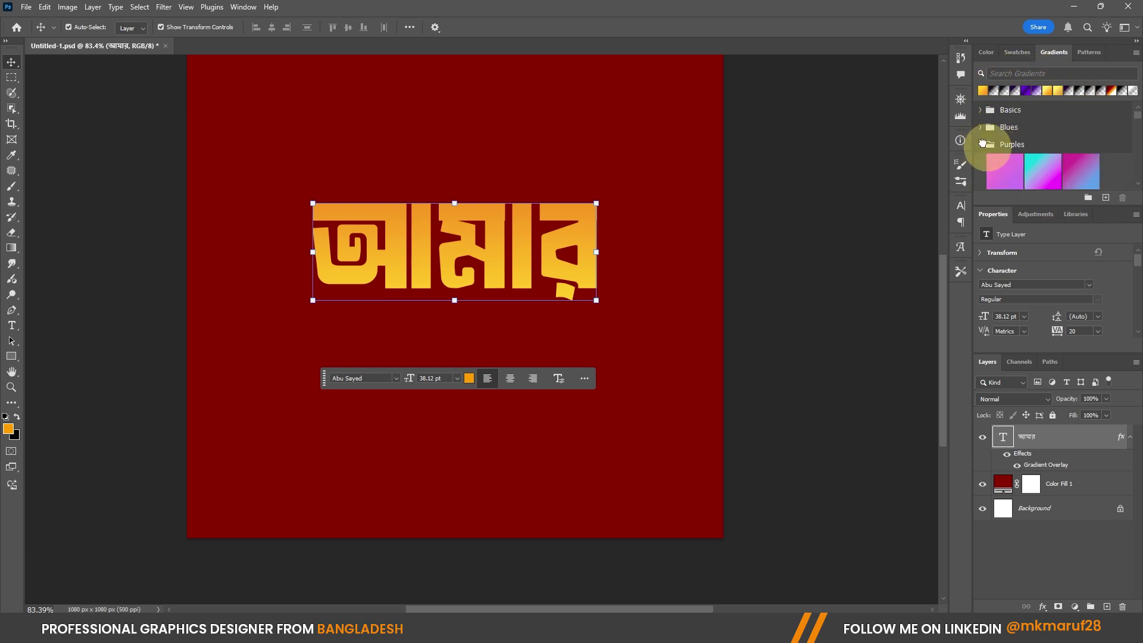
left_click(1013, 176)
left_click(1048, 172)
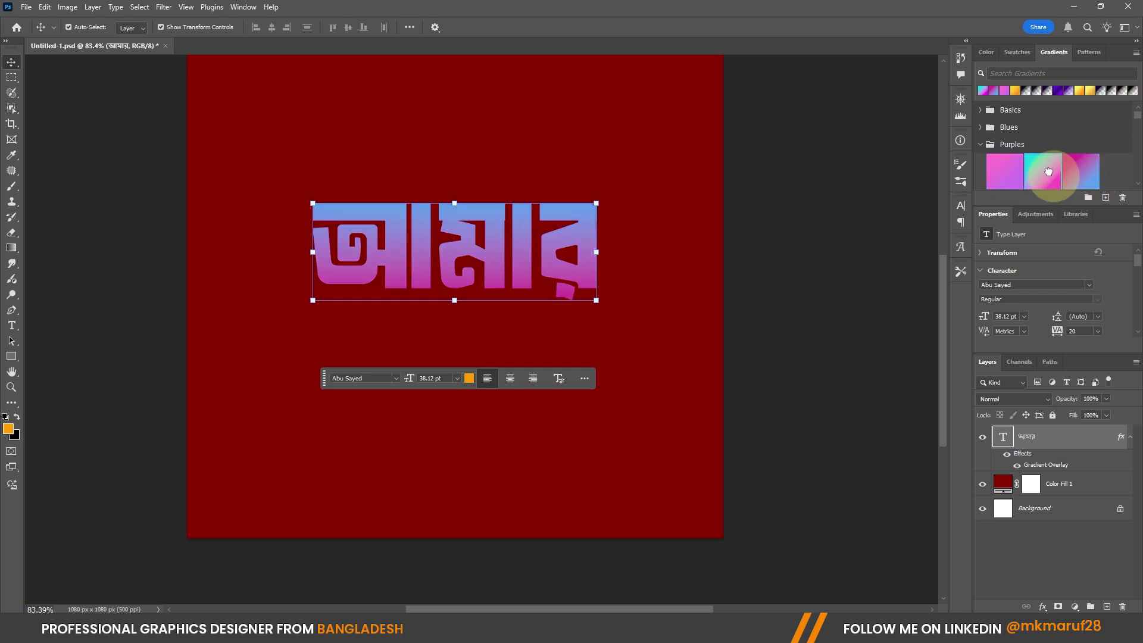
scroll(1090, 160, "down", 3)
scroll(1090, 161, "up", 3)
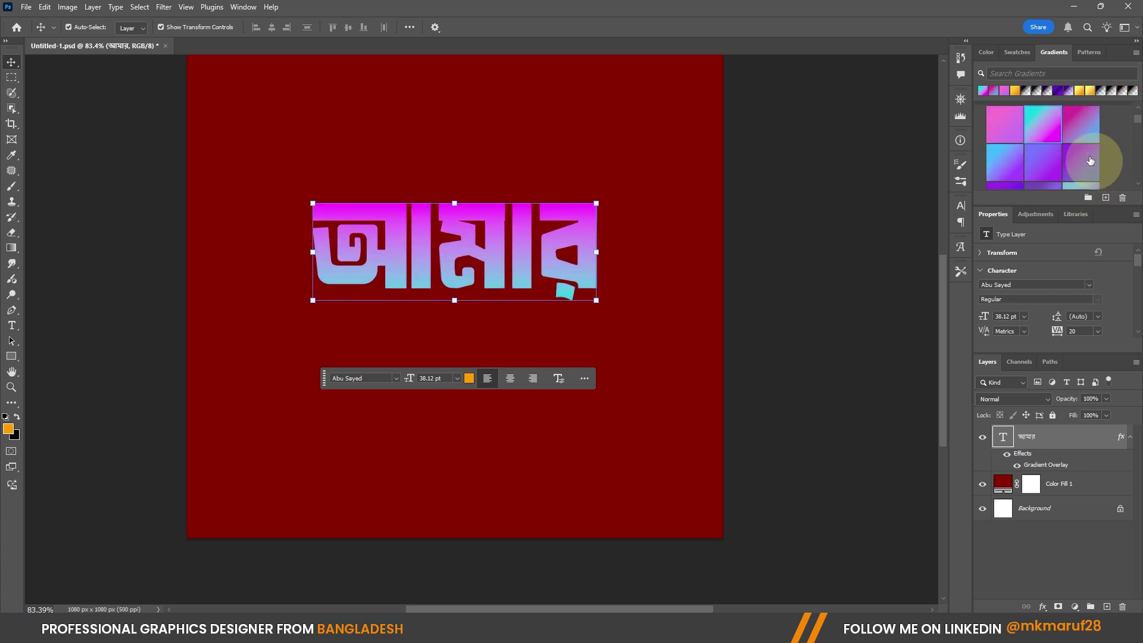
Examine the color stops of the আমার layer's gradient overlay without changing them
double_click(1015, 465)
left_click(851, 327)
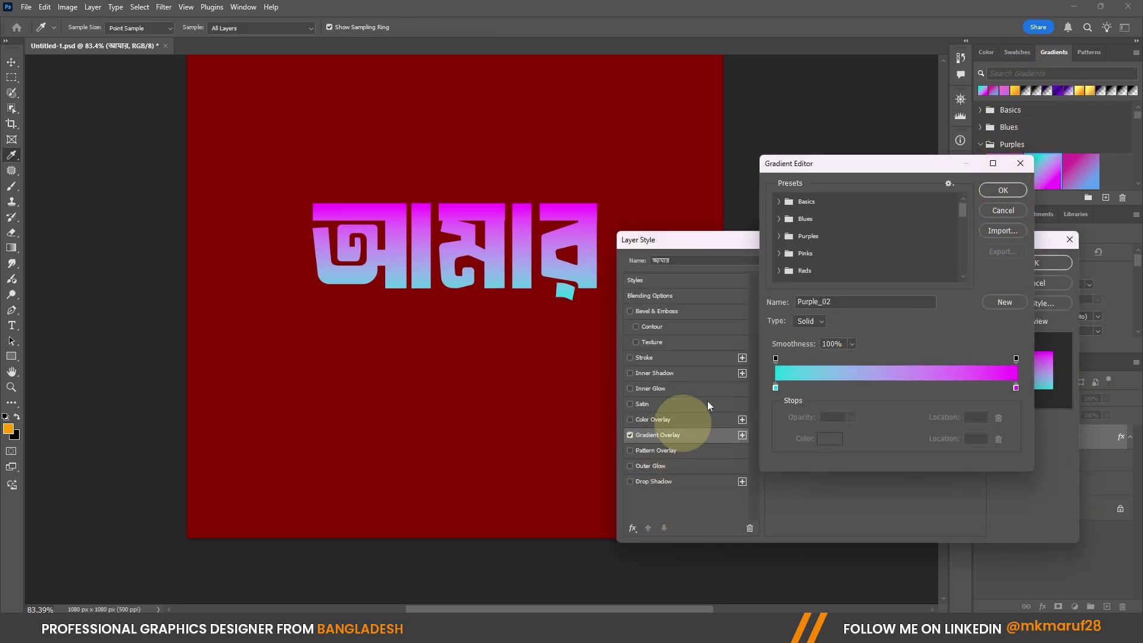
left_click(1002, 215)
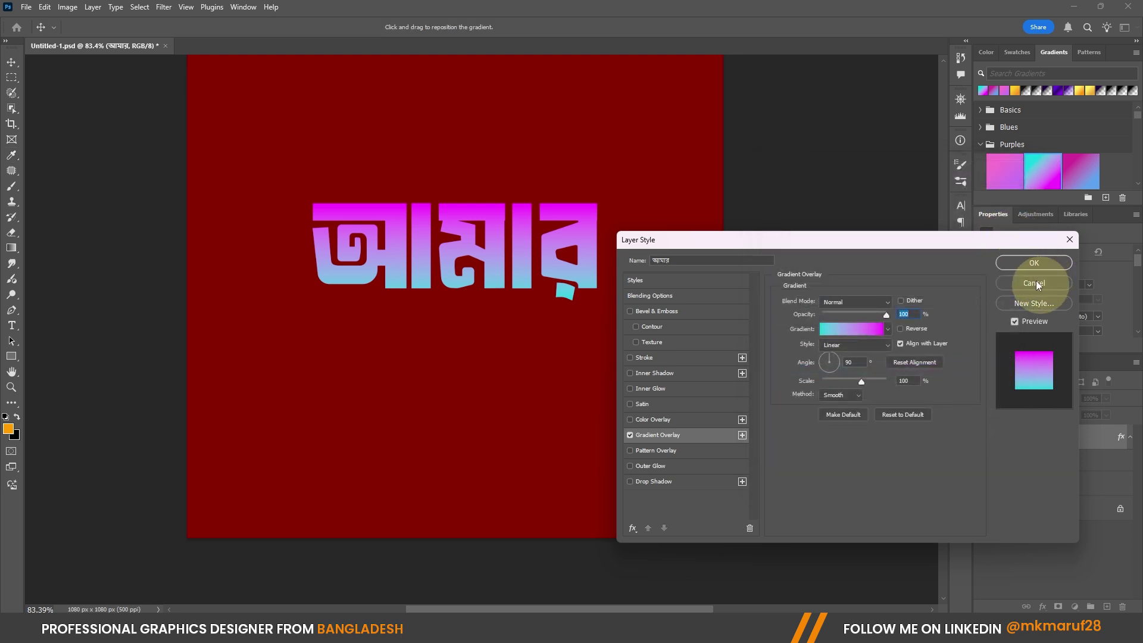
left_click(1036, 282)
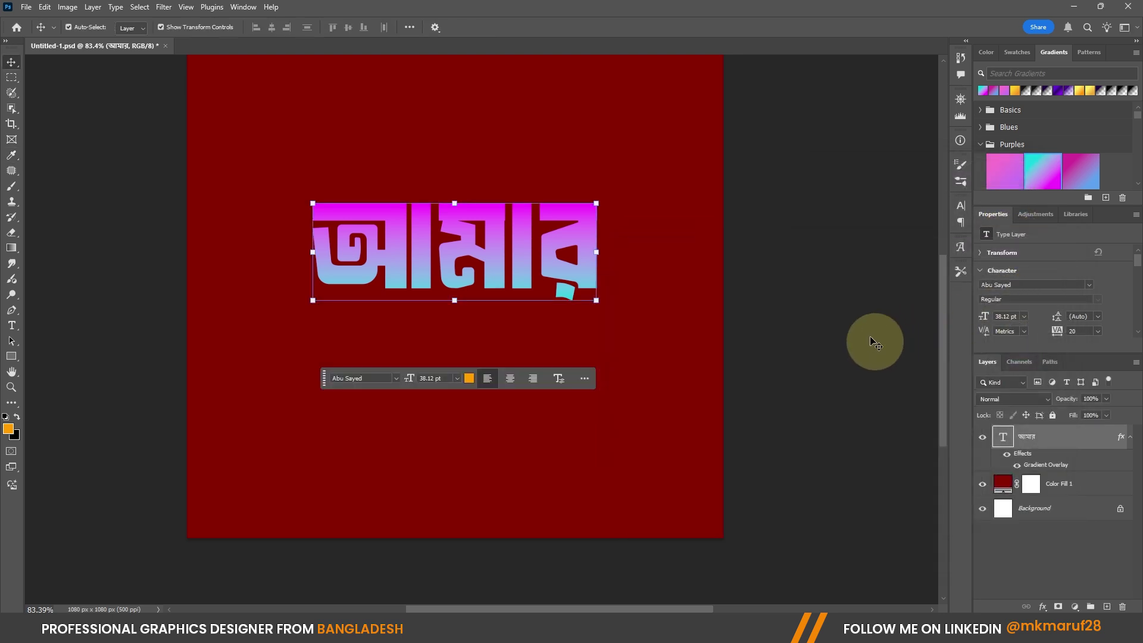
Undo the recent gradient changes on the আমার text, and redo them to restore the magenta-and-cyan gradient
key("ctrl+z")
key("ctrl+z")
key("ctrl+z")
key("ctrl+z")
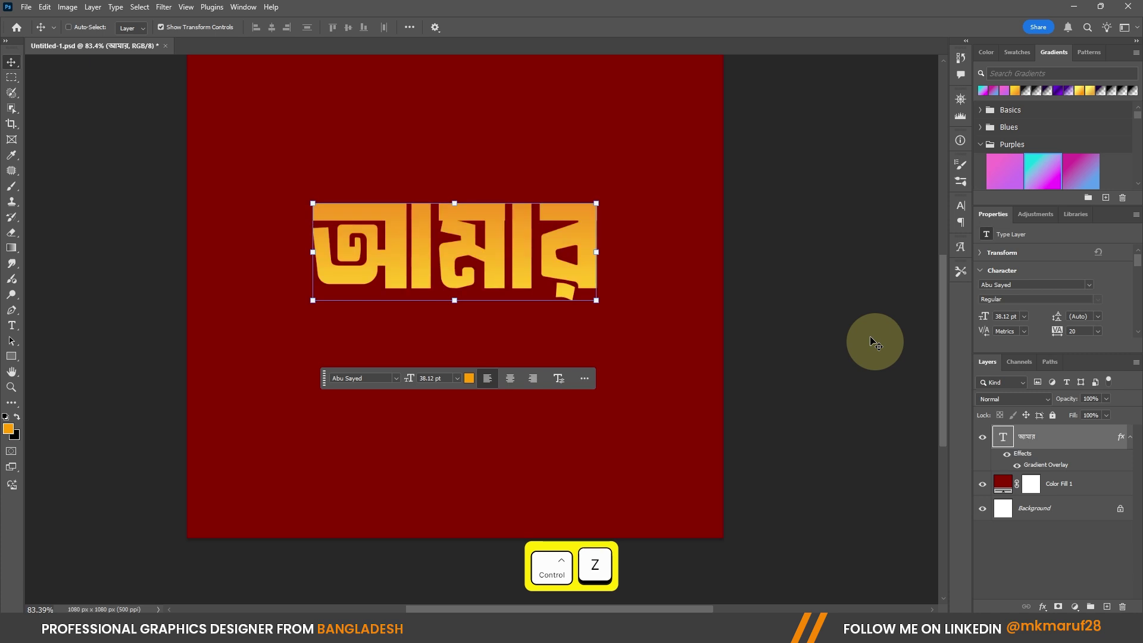
key("ctrl+z")
key("ctrl+z")
key("ctrl+shift+z")
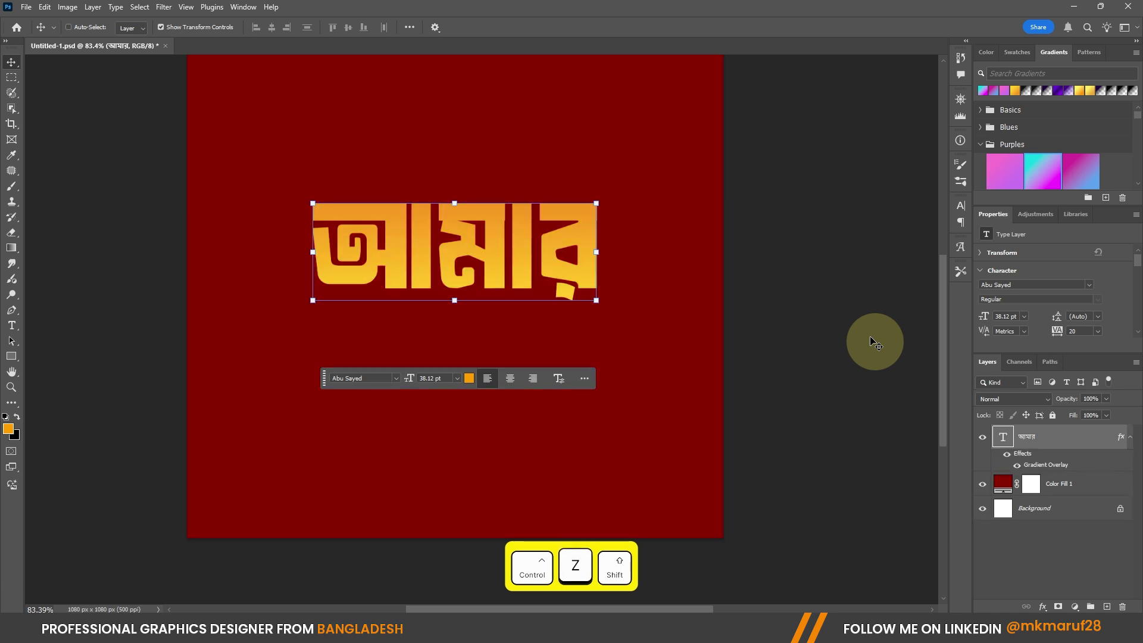
key("ctrl+shift+z")
Add a Drop Shadow effect to the আমার layer and briefly try a black 1 px inside stroke before switching it off
scroll(871, 339, "up", 2)
left_click(1042, 606)
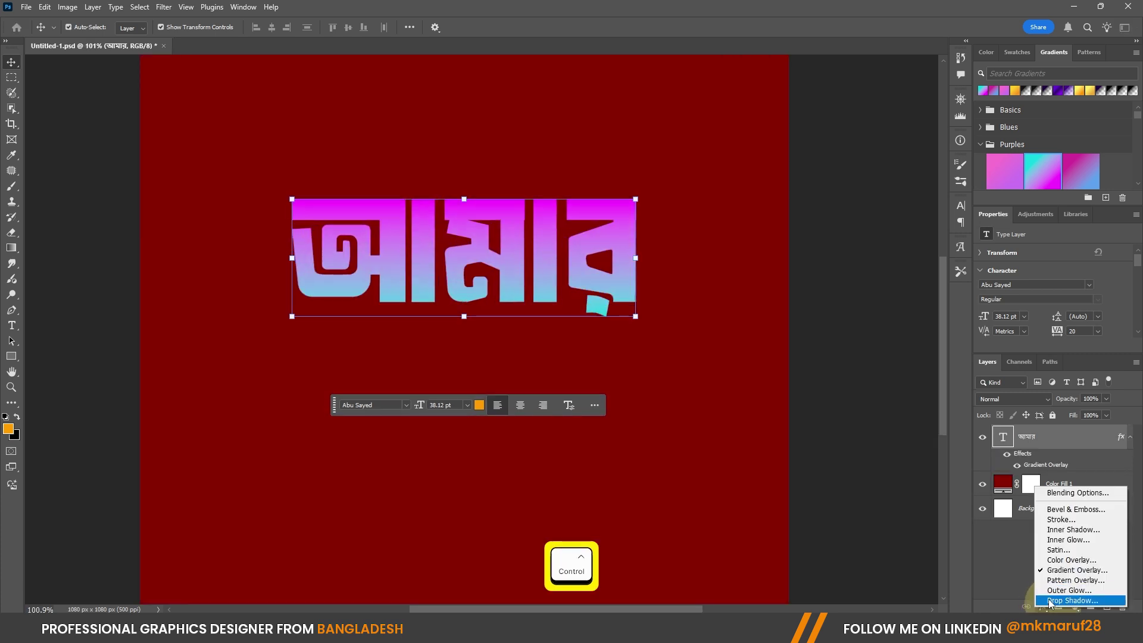
left_click(1049, 600)
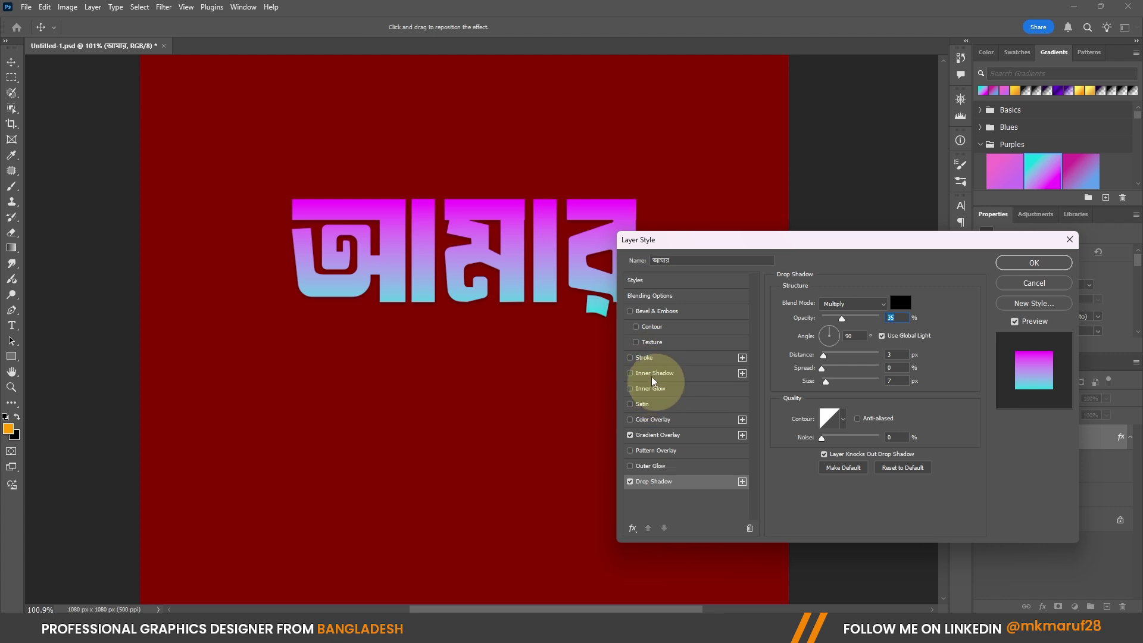
left_click(648, 357)
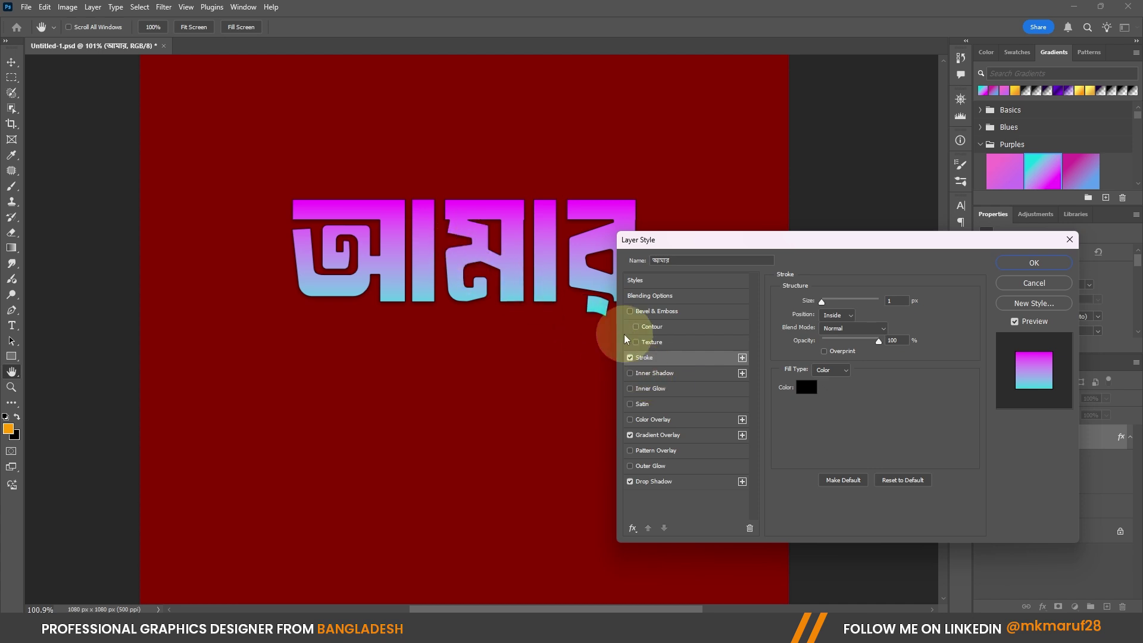
left_click(630, 357)
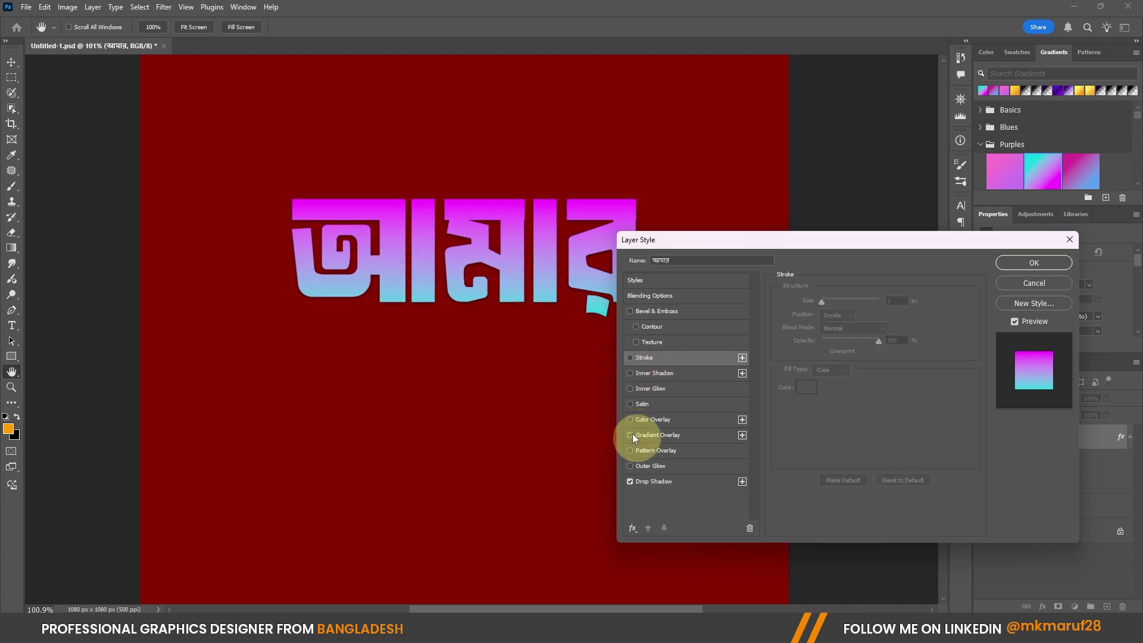
Turn off the Gradient Overlay temporarily and inspect the plain orange letters with their shadow
left_click(629, 435)
scroll(529, 288, "up", 5)
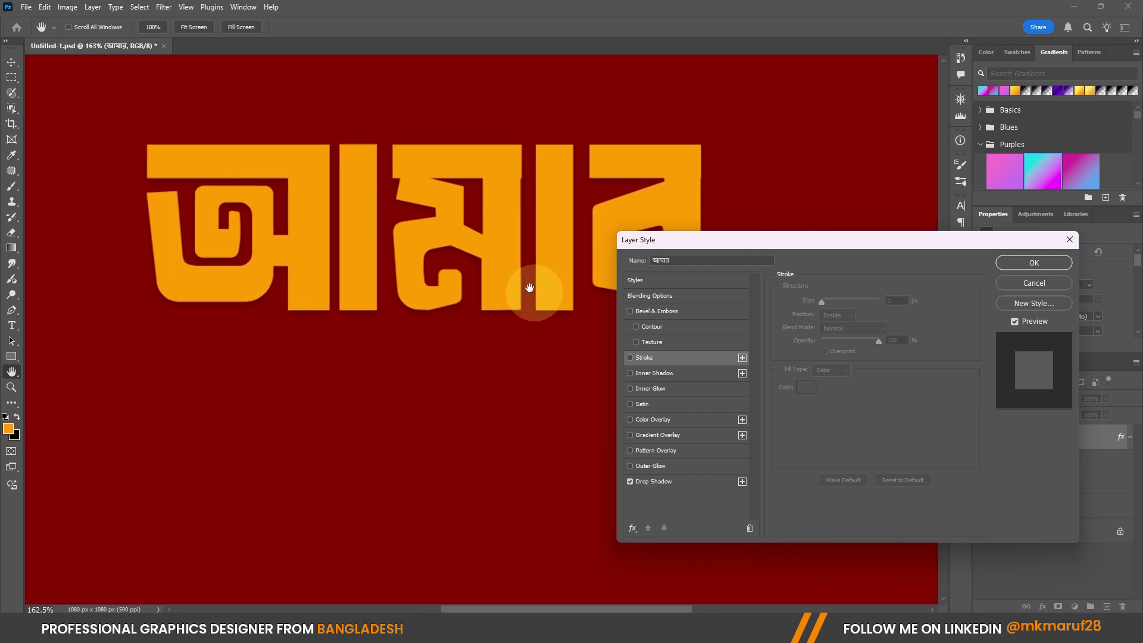
scroll(513, 322, "down", 2)
scroll(470, 235, "up", 3)
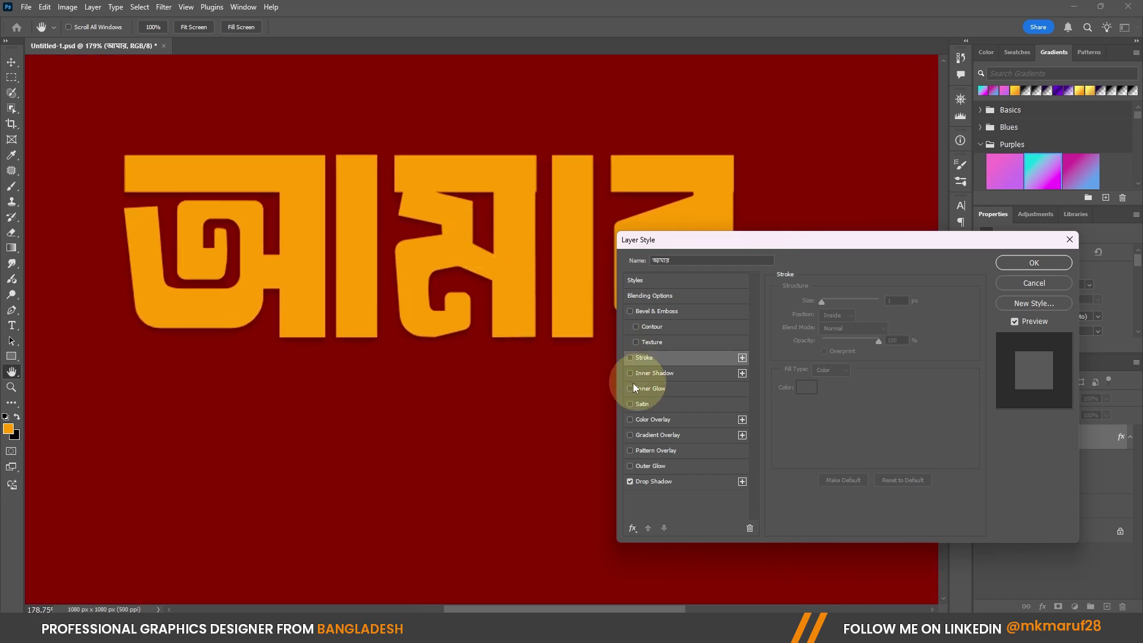
Turn the Gradient Overlay back on and change its cyan color stop to yellow f7dd00
left_click(641, 436)
left_click(836, 326)
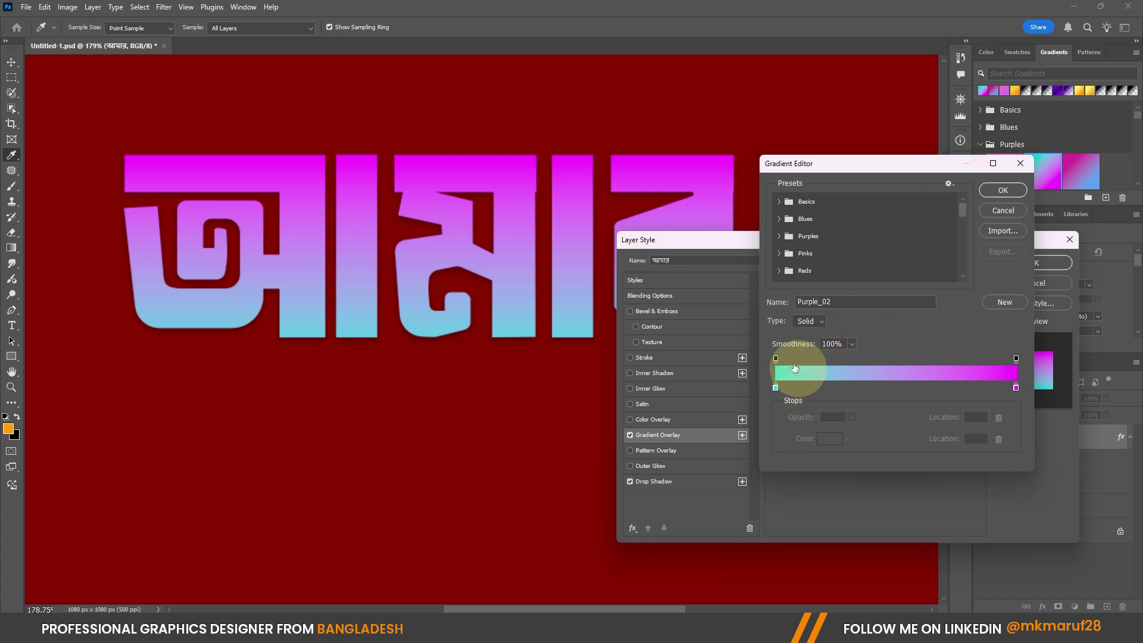
left_click(775, 387)
double_click(776, 388)
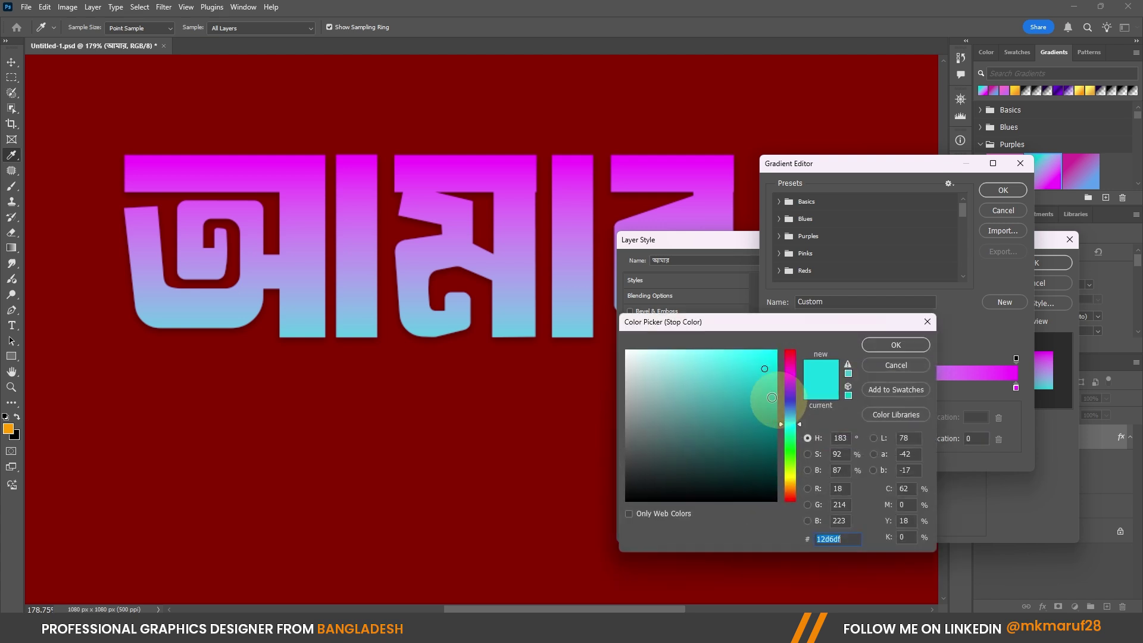
left_click(776, 355)
left_click(791, 451)
left_click_drag(790, 451, 793, 477)
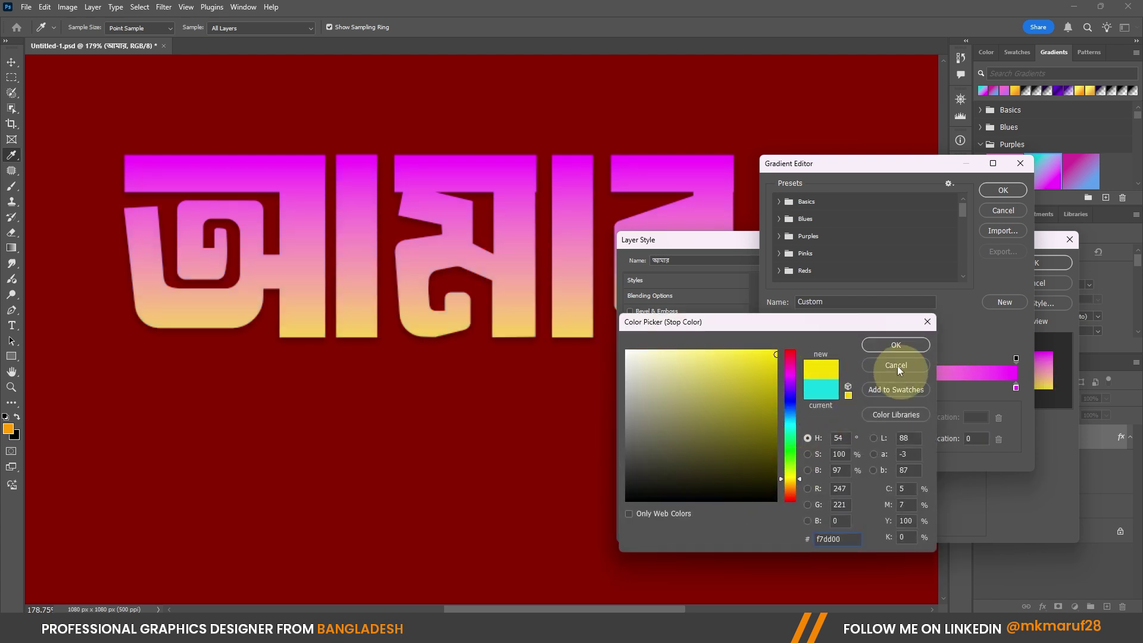
left_click(895, 345)
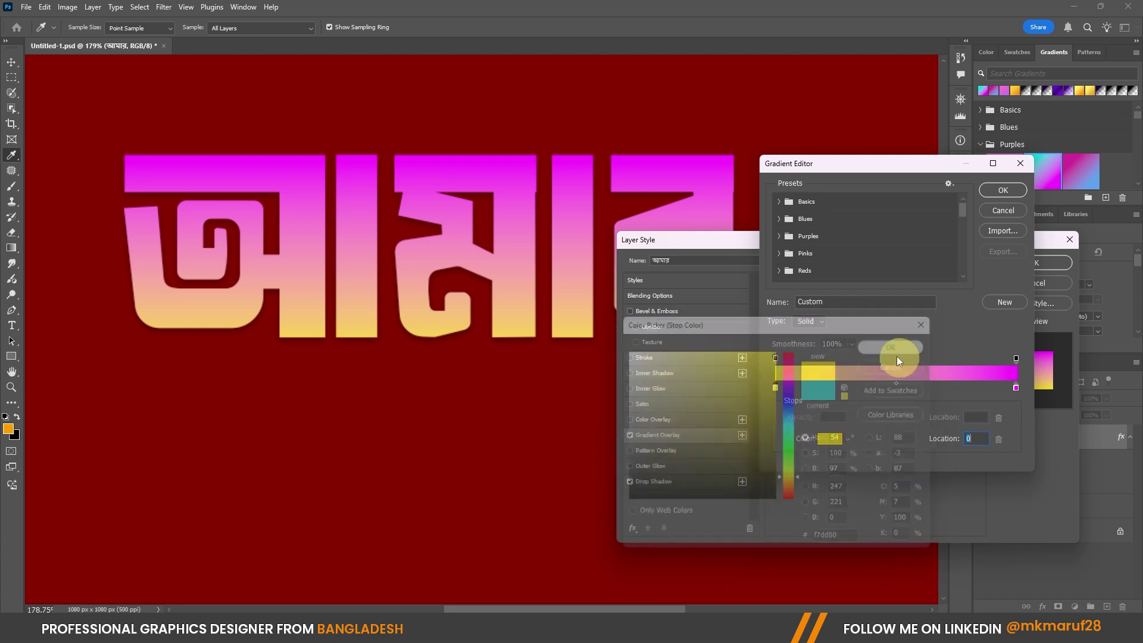
Change the gradient's magenta stop to orange ffad0f, accept the gradient, and set its scale to 51%
double_click(1016, 388)
left_click_drag(790, 448, 789, 485)
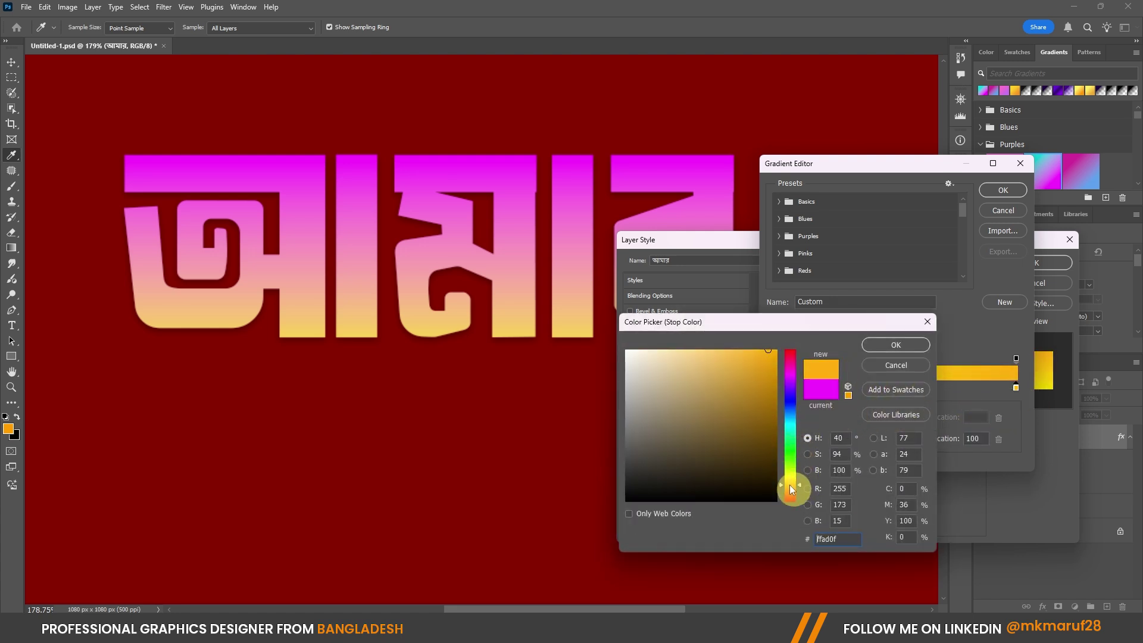
left_click(908, 348)
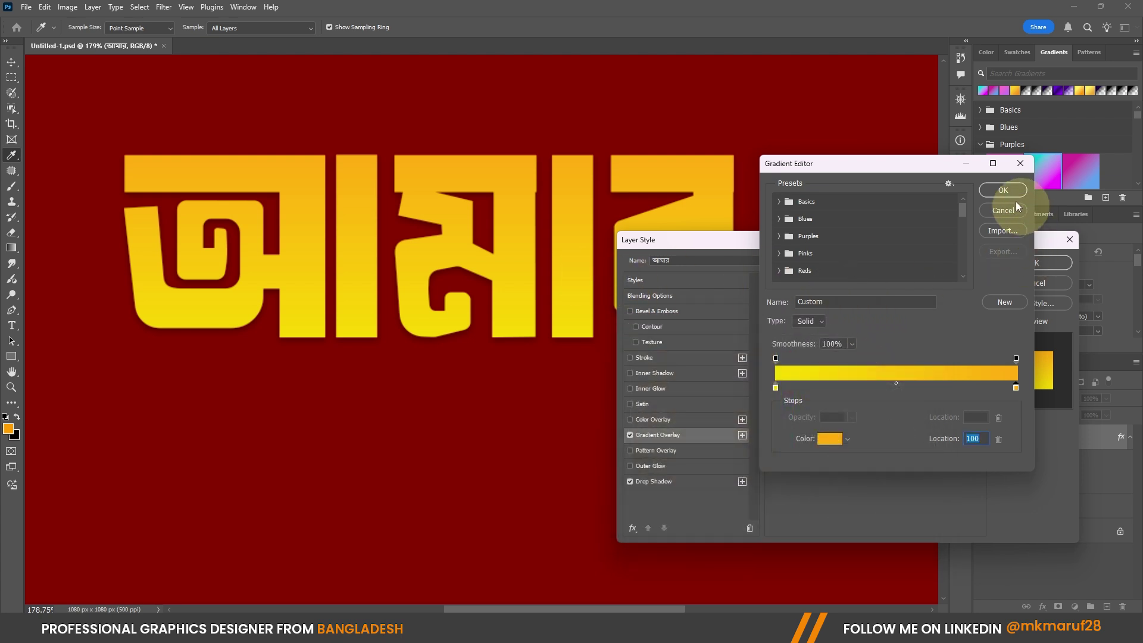
left_click(1002, 191)
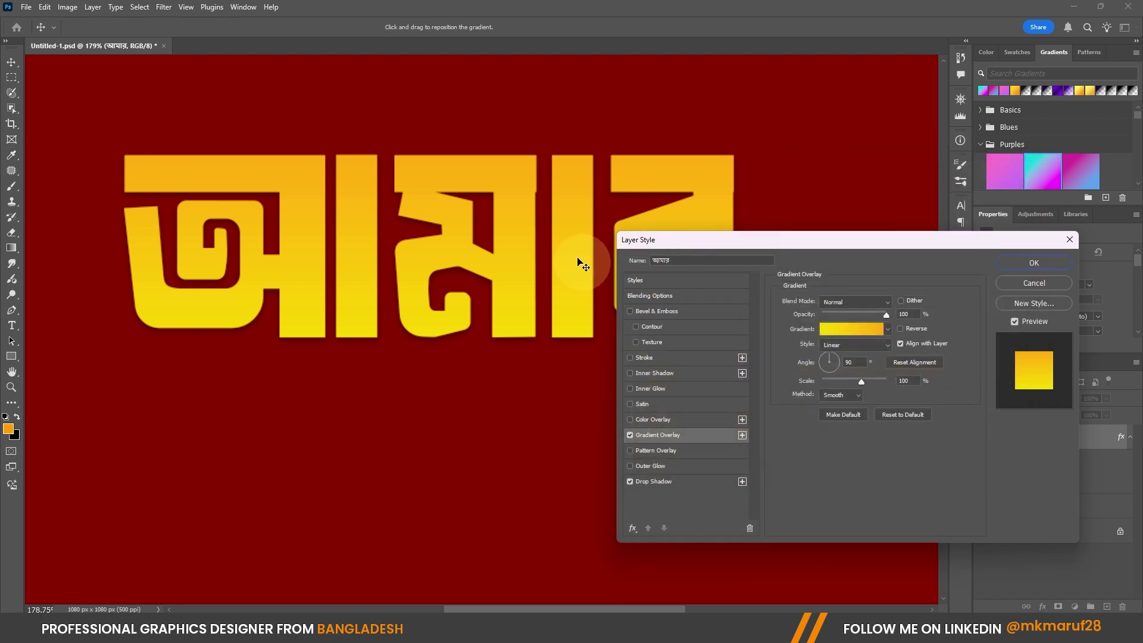
left_click_drag(869, 380, 837, 381)
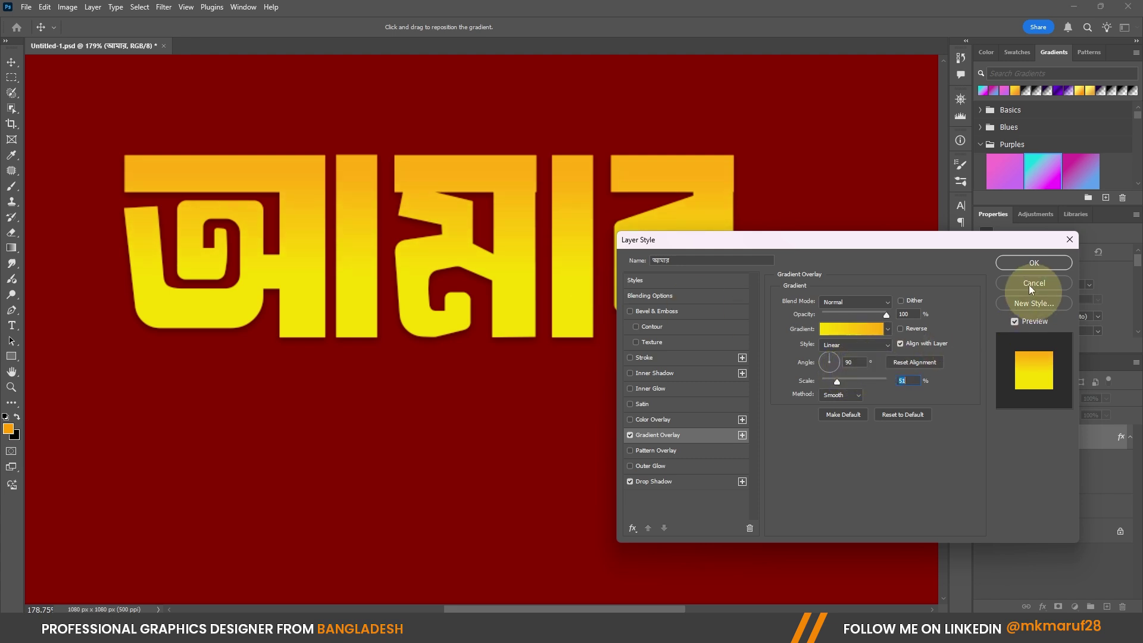
Add Bevel & Emboss to the আমার text with depth 292%, size 6 px and soften 11 px
left_click_drag(693, 253, 652, 307)
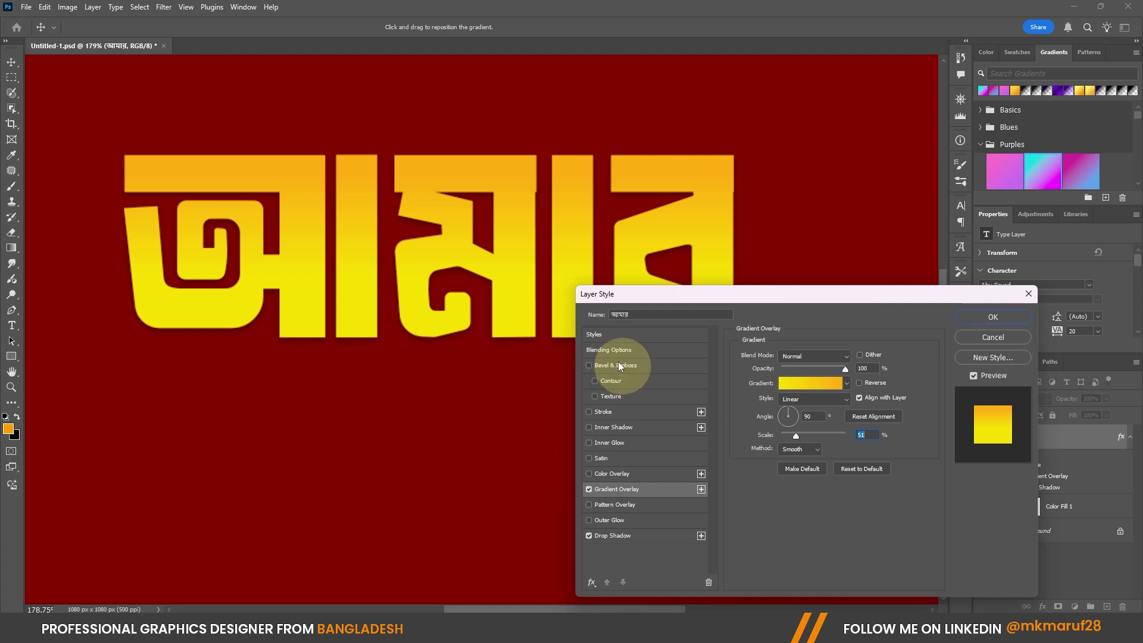
left_click(619, 366)
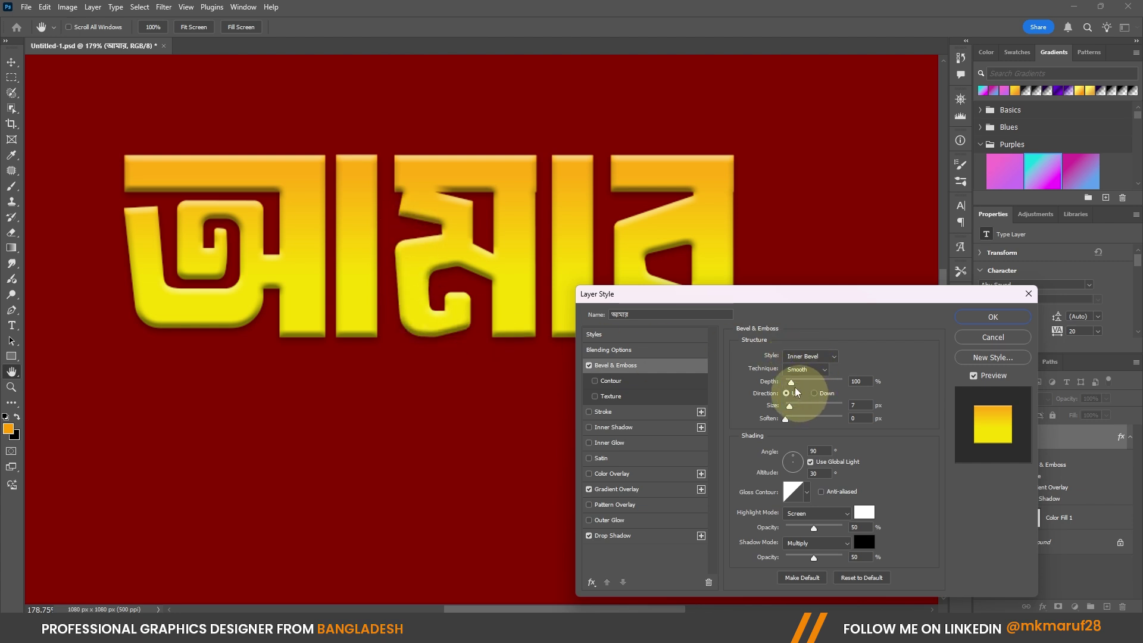
left_click_drag(793, 384, 797, 420)
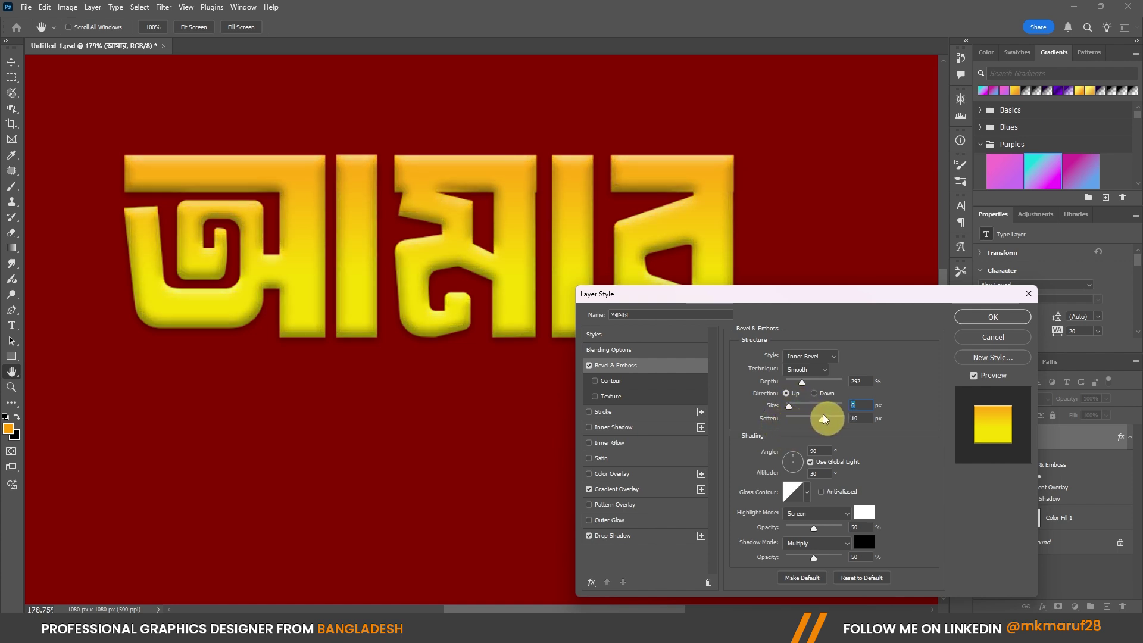
left_click_drag(826, 417, 825, 417)
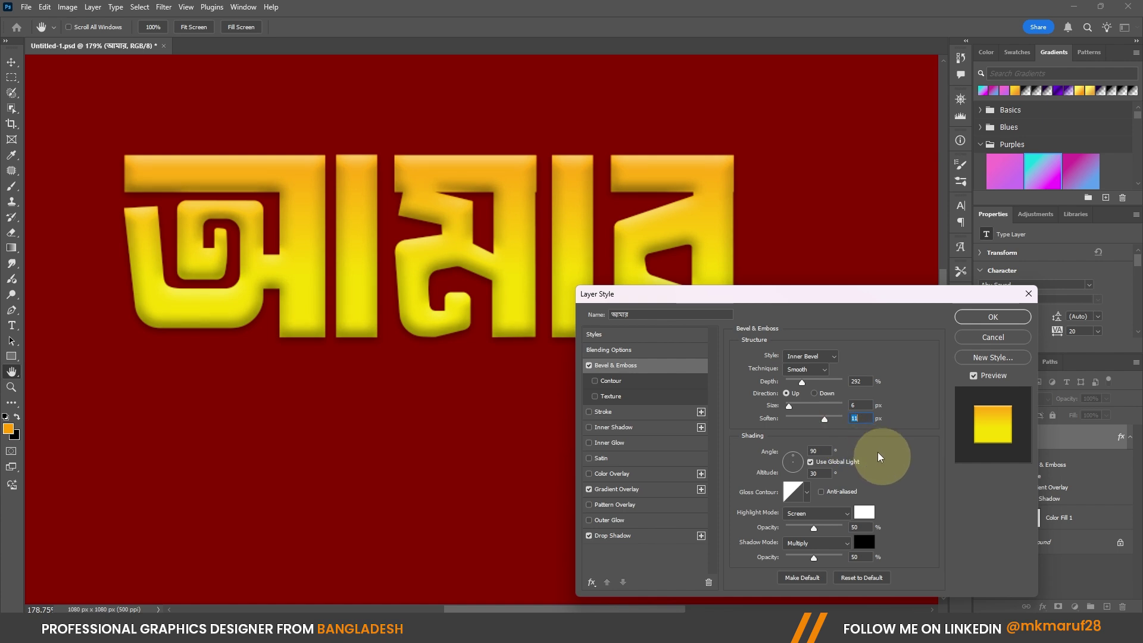
Set the bevel's light angle to 139° and altitude to 16°, and its highlight mode to Multiply
left_click_drag(798, 460, 790, 461)
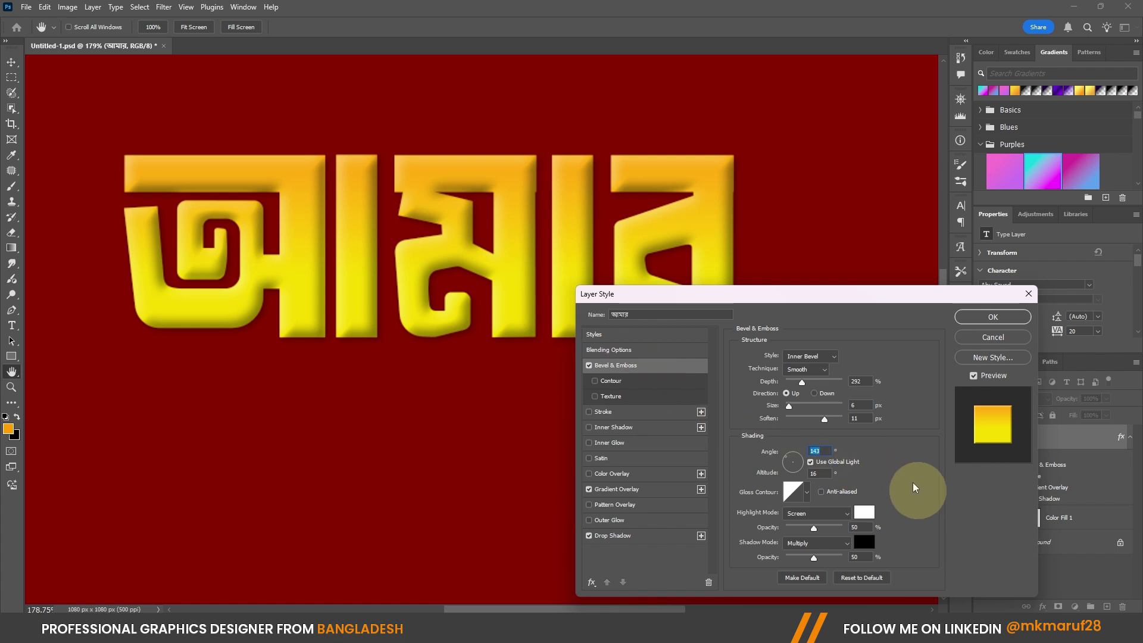
left_click_drag(879, 308, 871, 209)
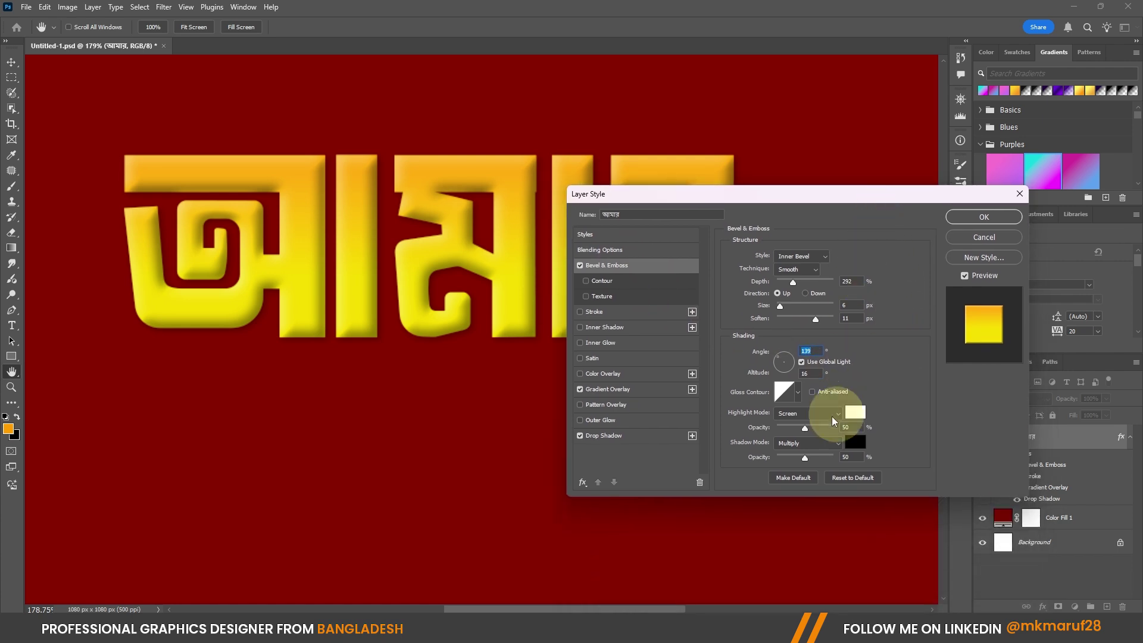
left_click(832, 417)
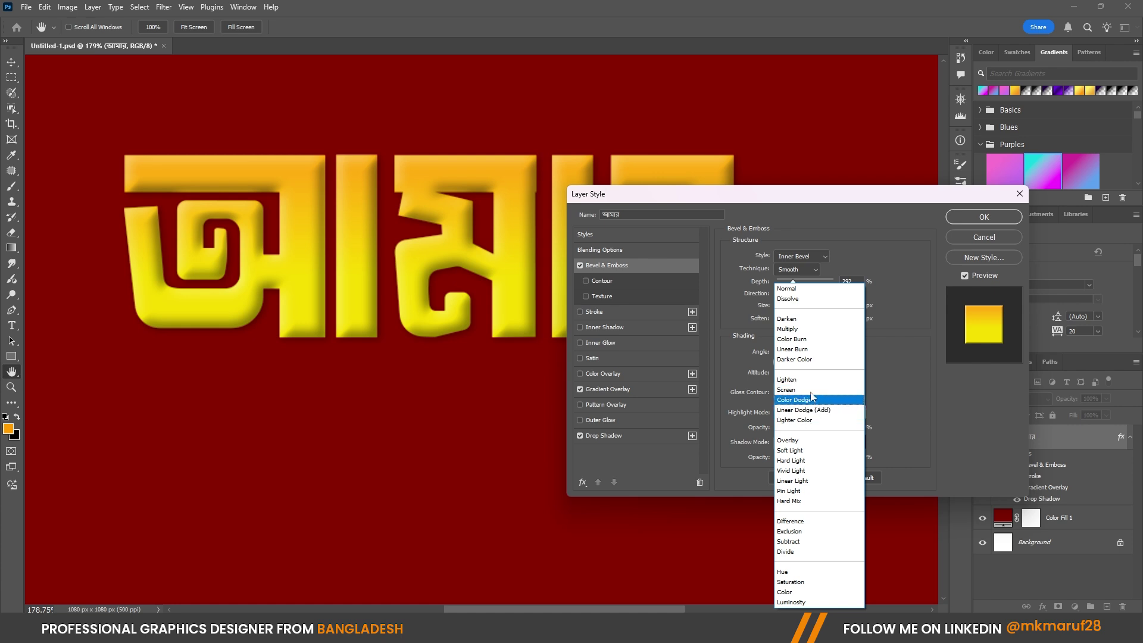
left_click(792, 329)
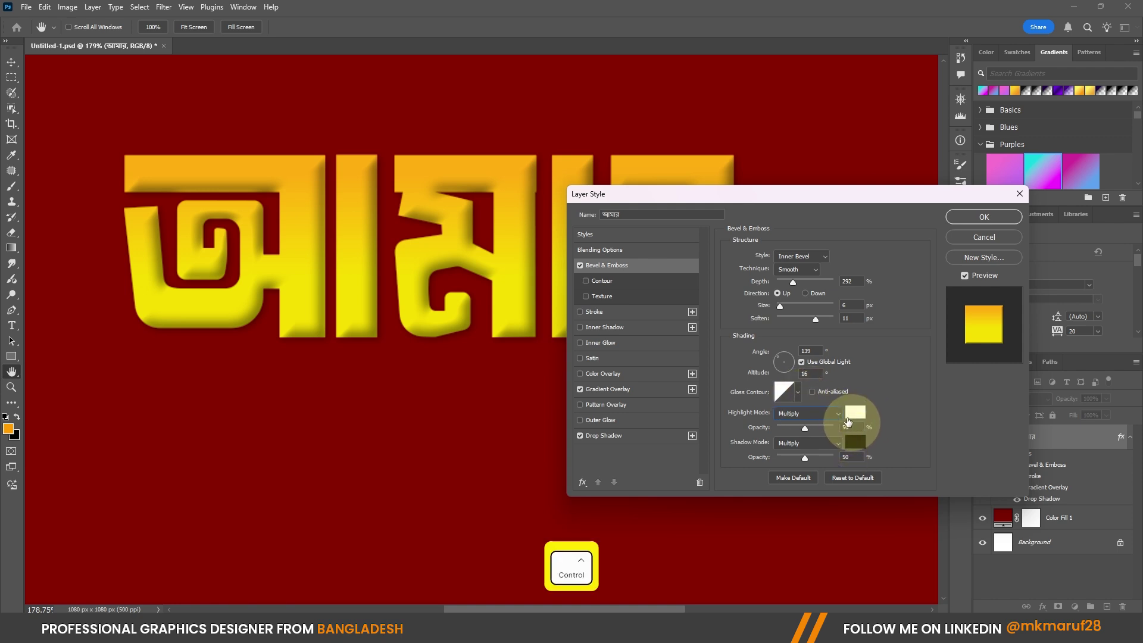
key("ctrl+z")
key("ctrl+z")
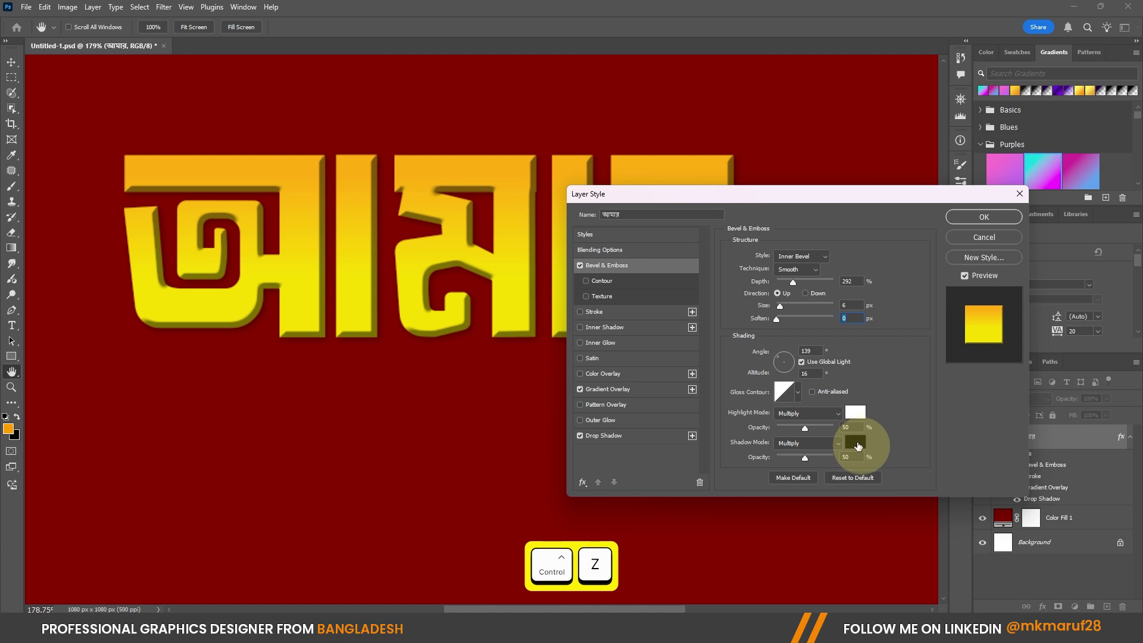
Change the bevel's highlight color to red ff2121, and set its depth to 147% and soften to 11 px
left_click(855, 412)
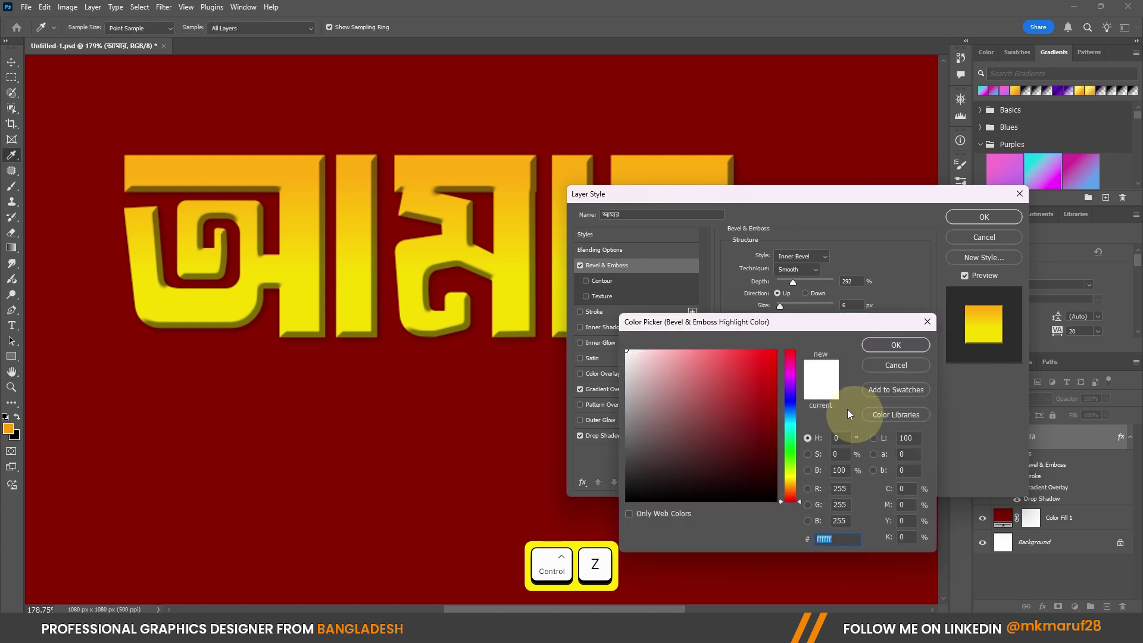
left_click(768, 354)
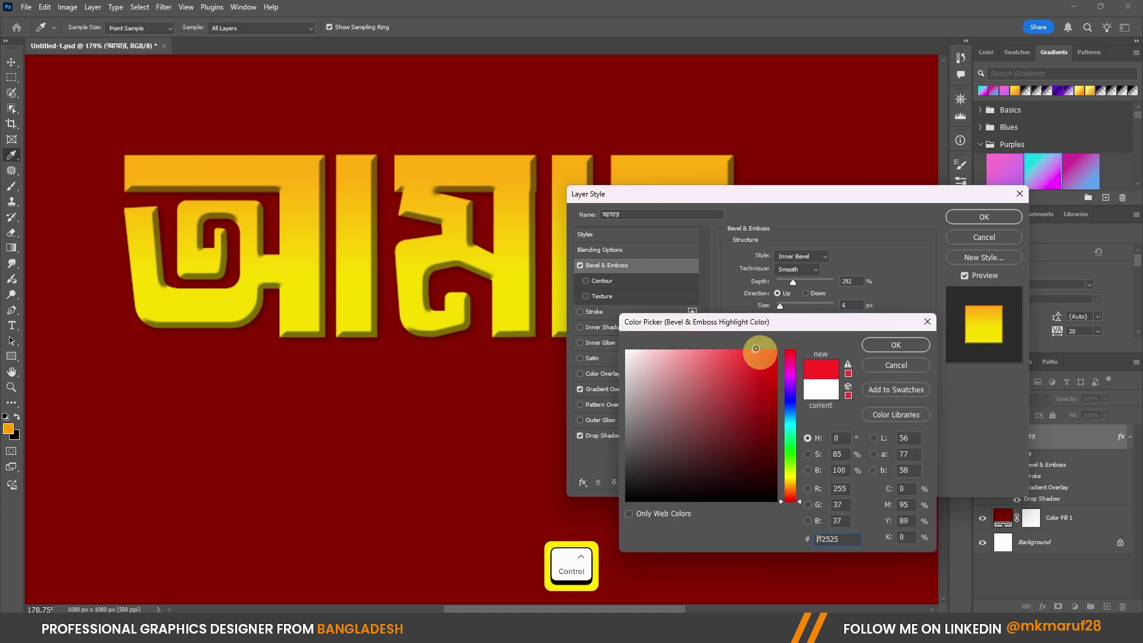
left_click(873, 344)
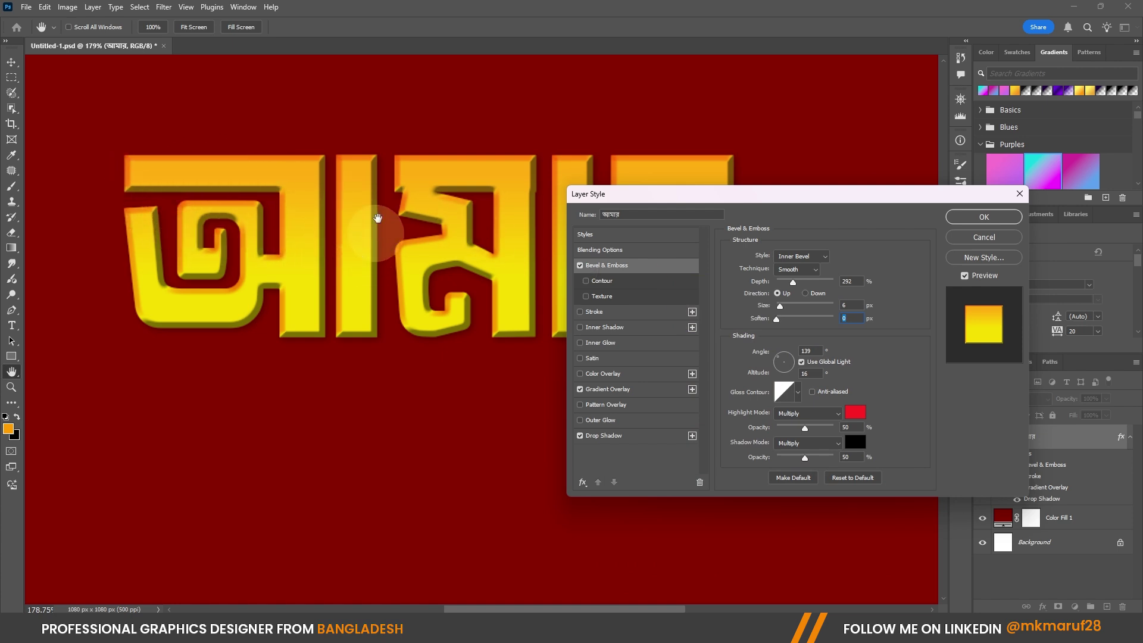
left_click_drag(792, 282, 781, 309)
mouse_move(783, 323)
left_mouse_down()
mouse_move(814, 319)
mouse_move(780, 307)
mouse_move(798, 285)
mouse_move(783, 285)
mouse_move(782, 311)
left_mouse_up()
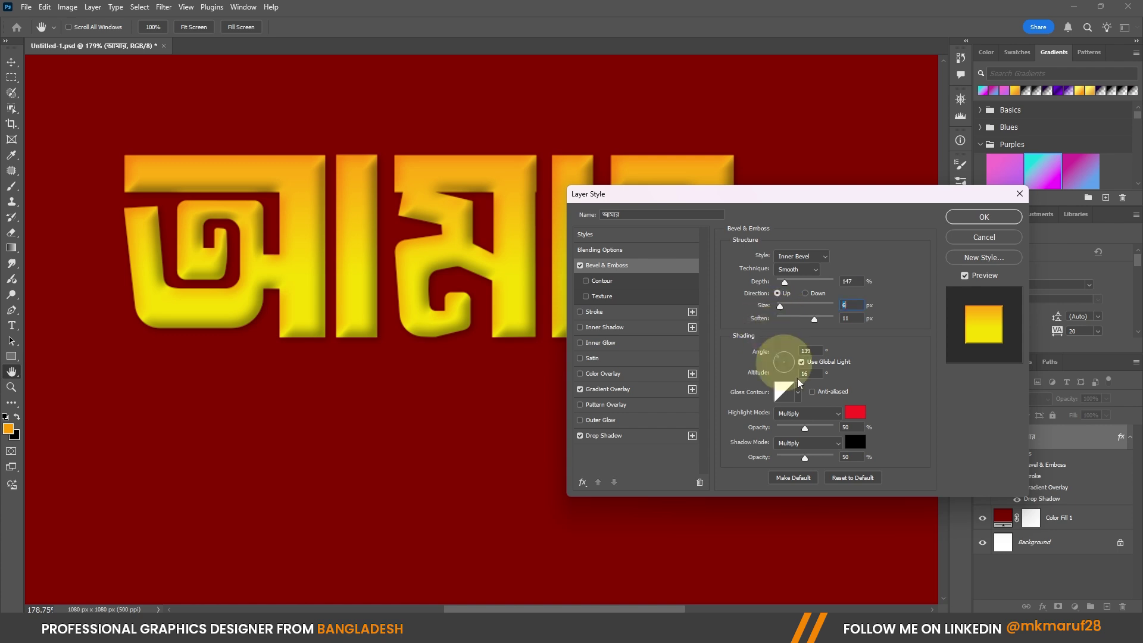
Change the bevel's highlight color to a light yellow near fff36f
left_click(855, 411)
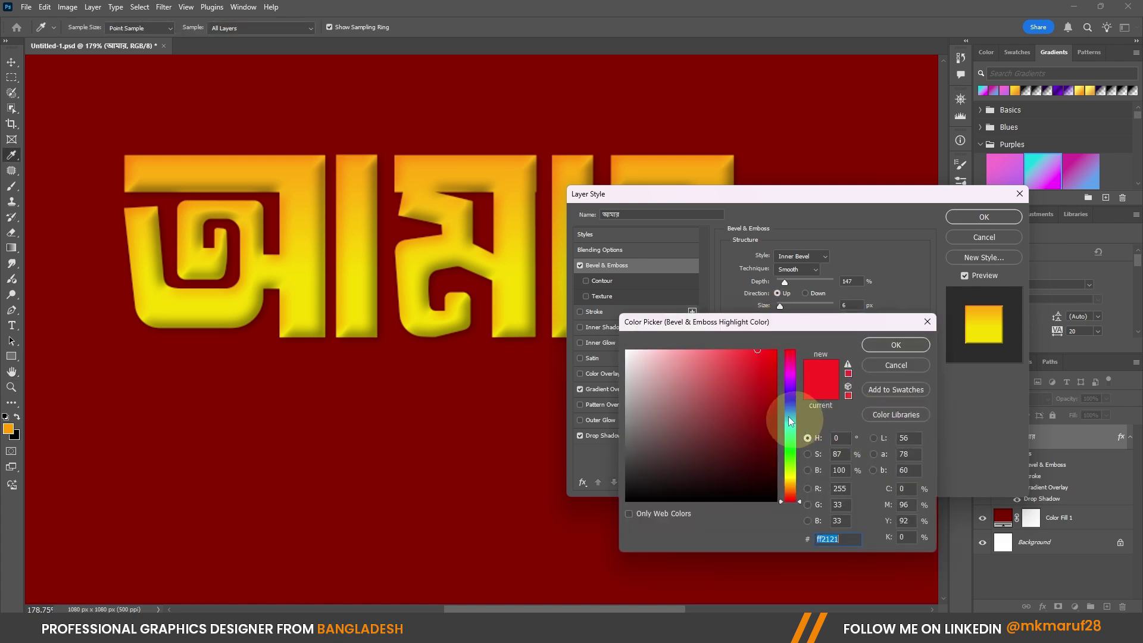
left_click(790, 477)
left_click(731, 346)
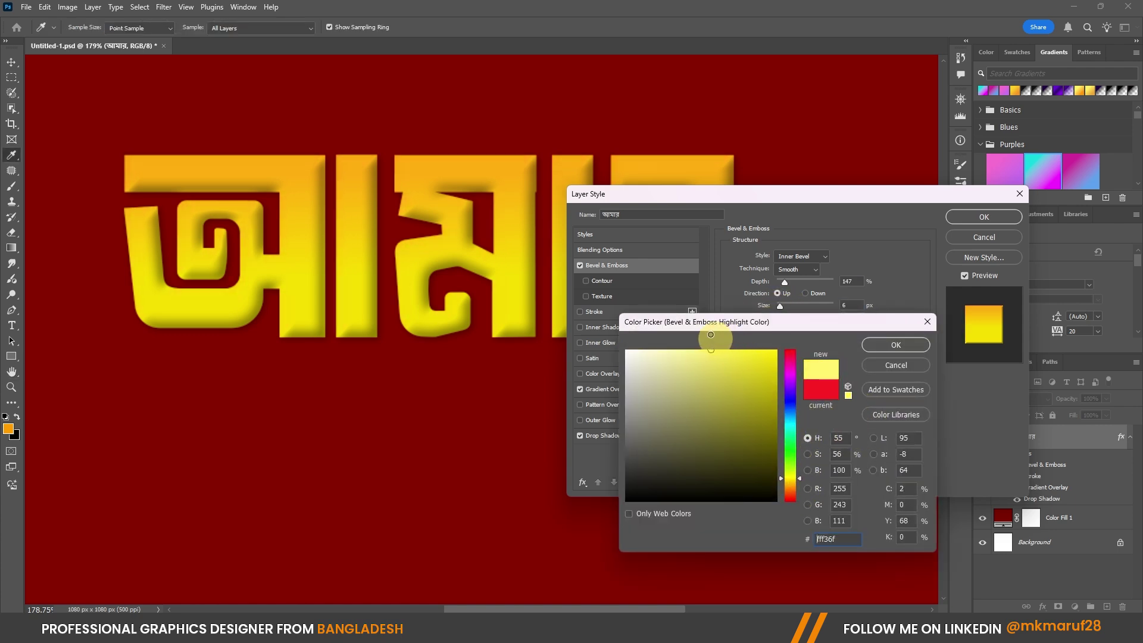
left_click(896, 346)
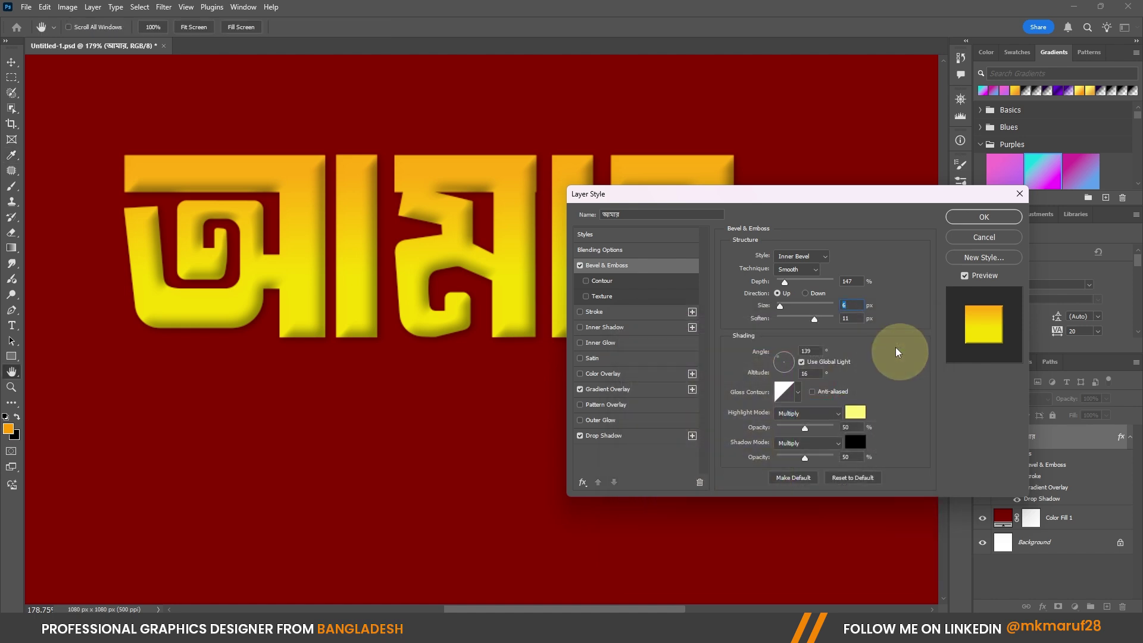
Try other hues for the bevel's highlight color and accept a bright cyan
left_click(854, 412)
left_click(789, 441)
left_click_drag(790, 442, 791, 437)
left_click_drag(763, 397, 767, 335)
left_click_drag(789, 408, 792, 423)
left_click(876, 350)
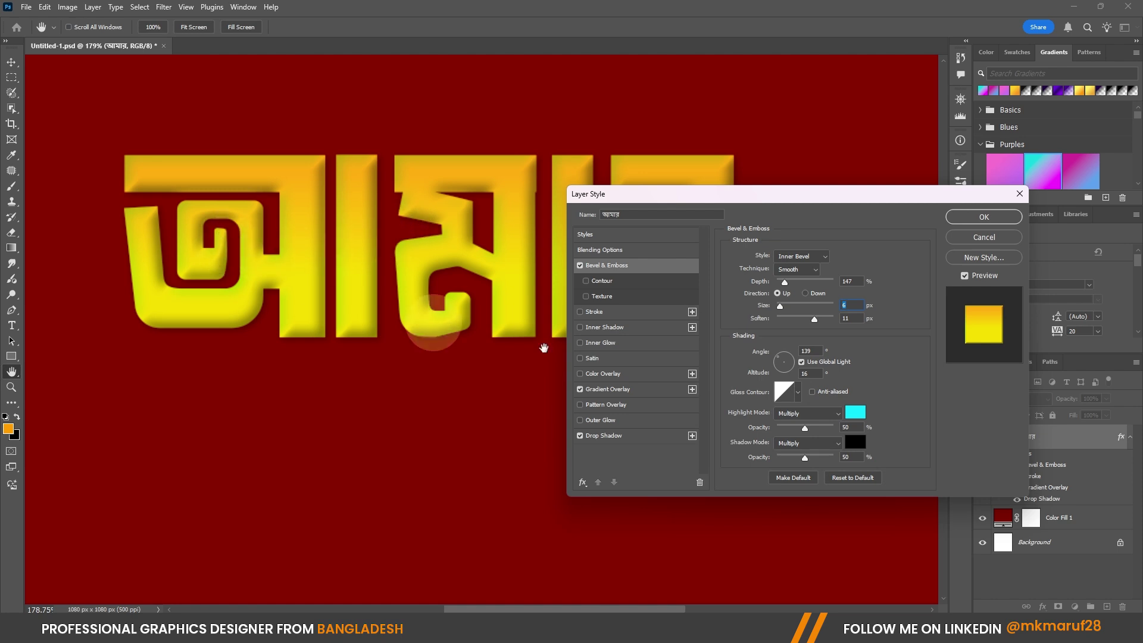
Try the highlight modes Lighten, Overlay, Color Burn, Color Dodge and Hard Light, and finish with Vivid Light
left_click(824, 414)
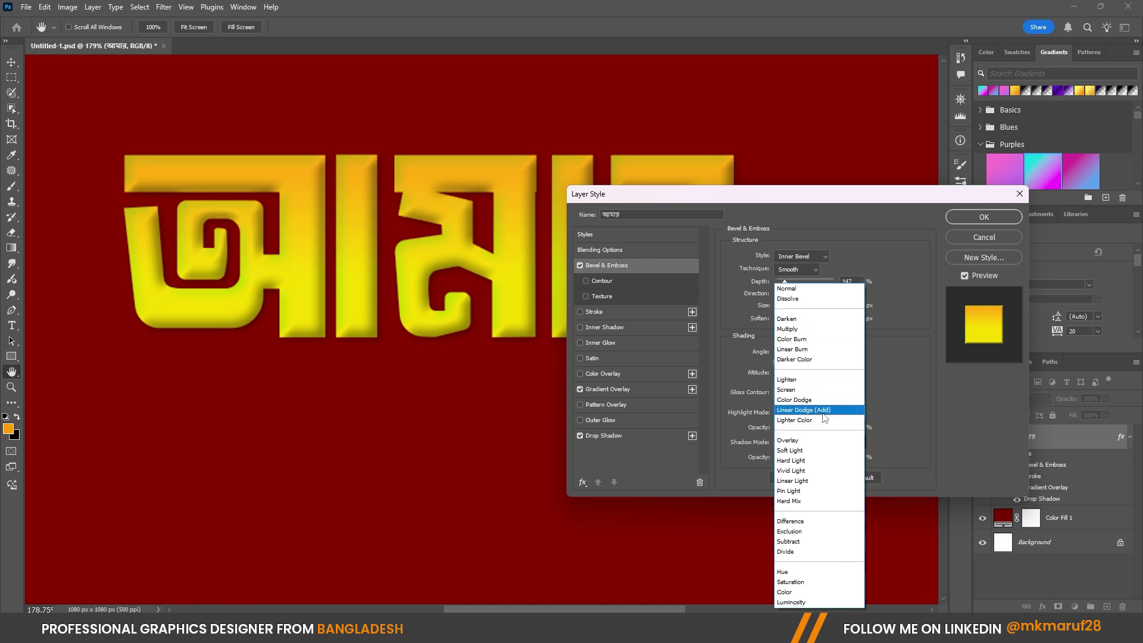
left_click(786, 379)
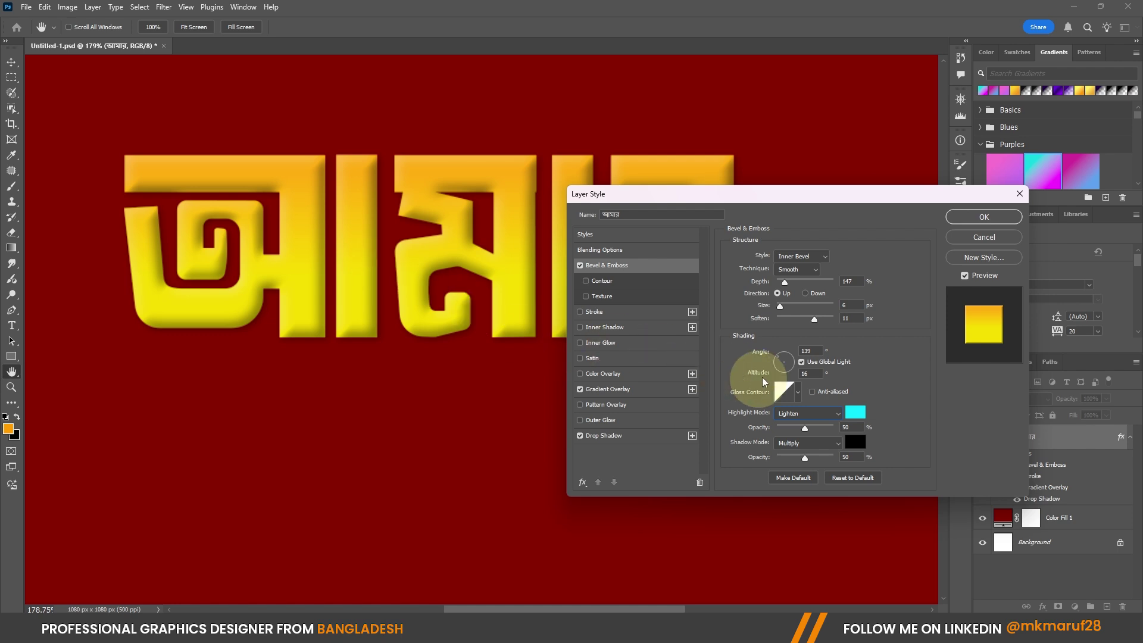
left_click(798, 414)
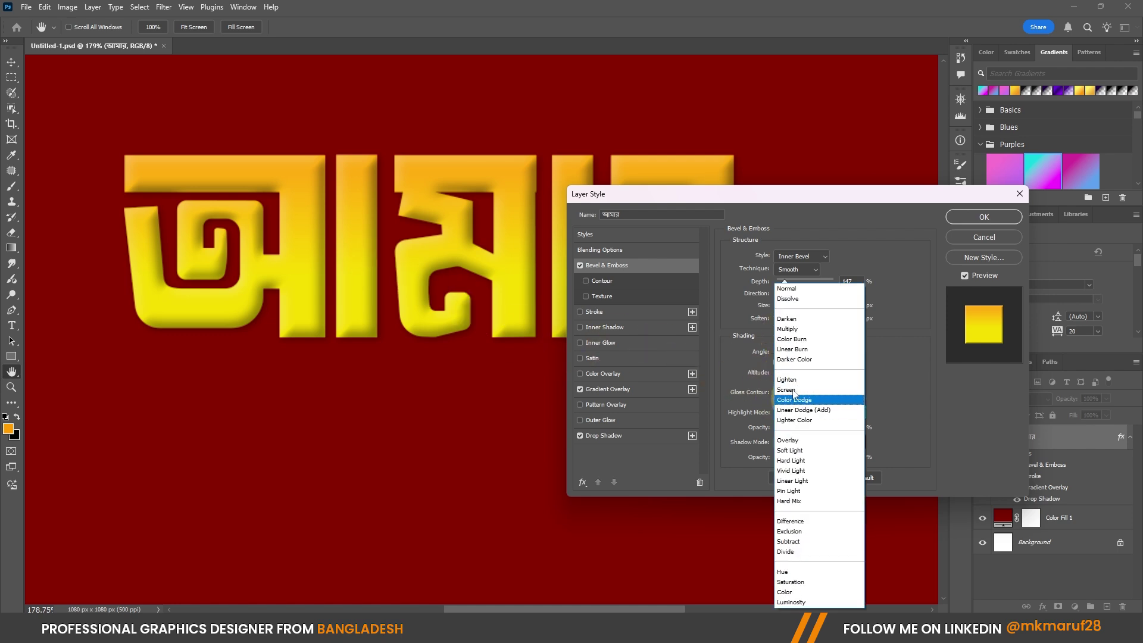
left_click(788, 440)
left_click(793, 413)
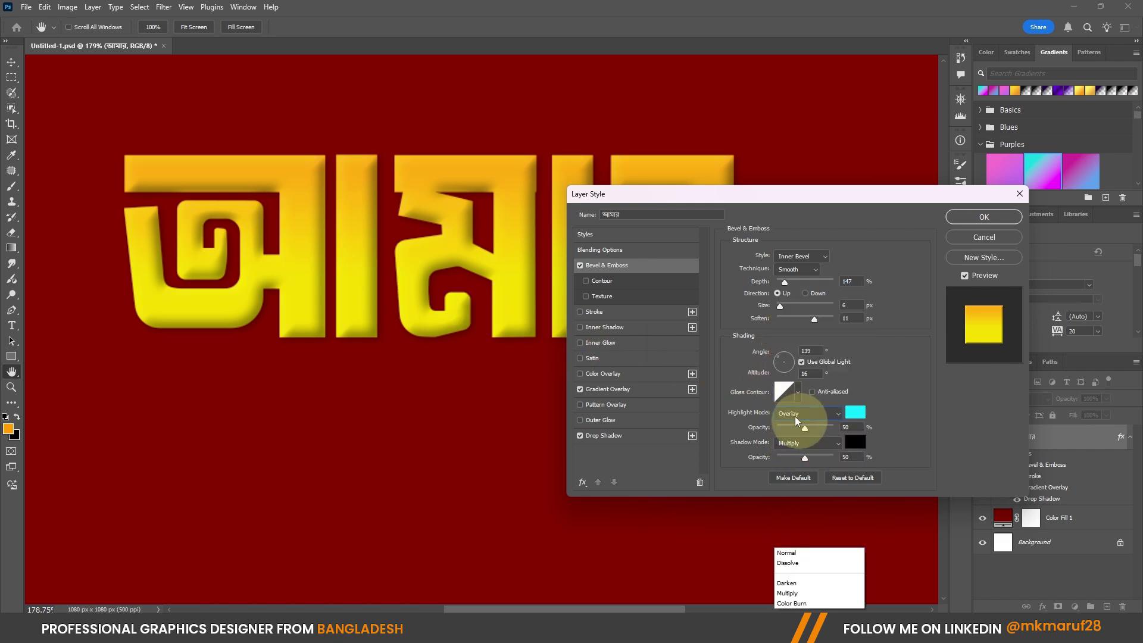
left_click(792, 340)
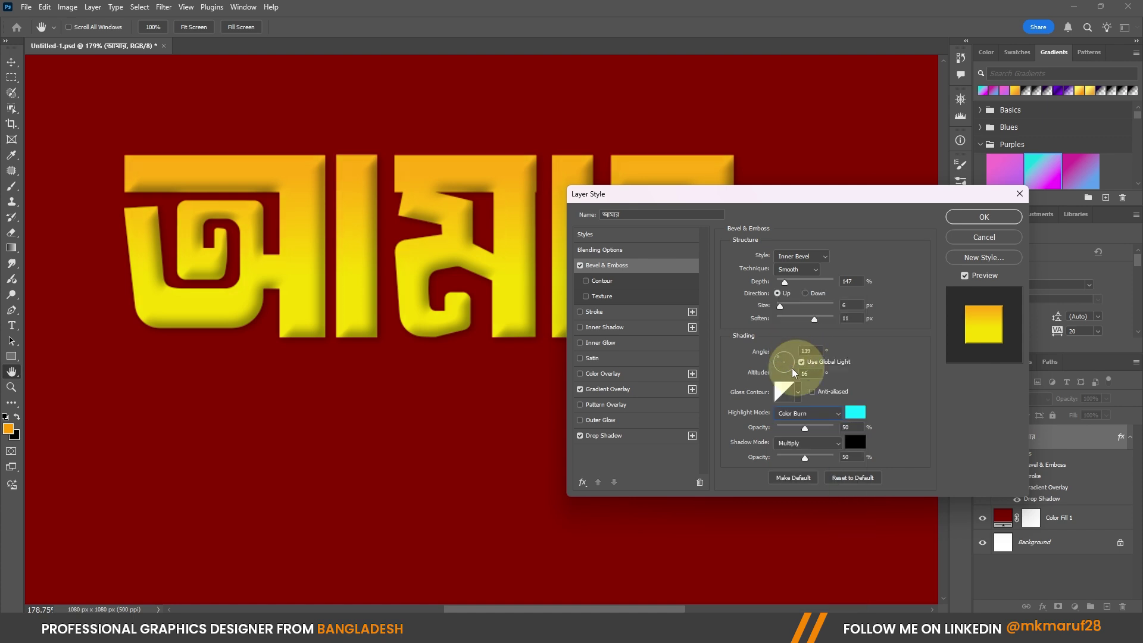
left_click(798, 411)
left_click(799, 400)
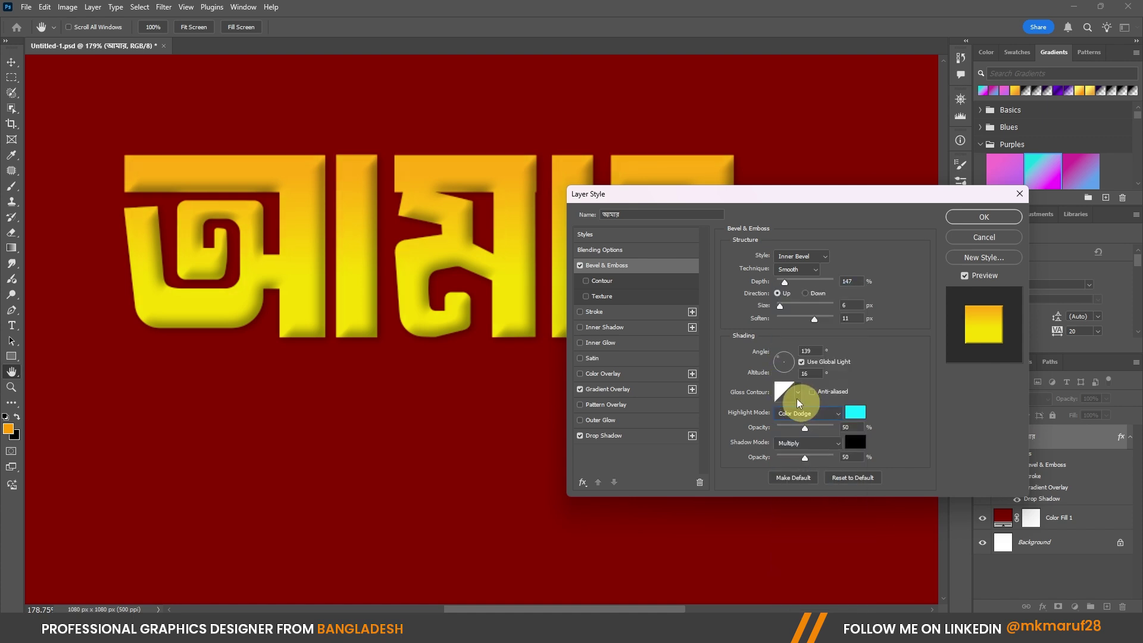
left_click(799, 411)
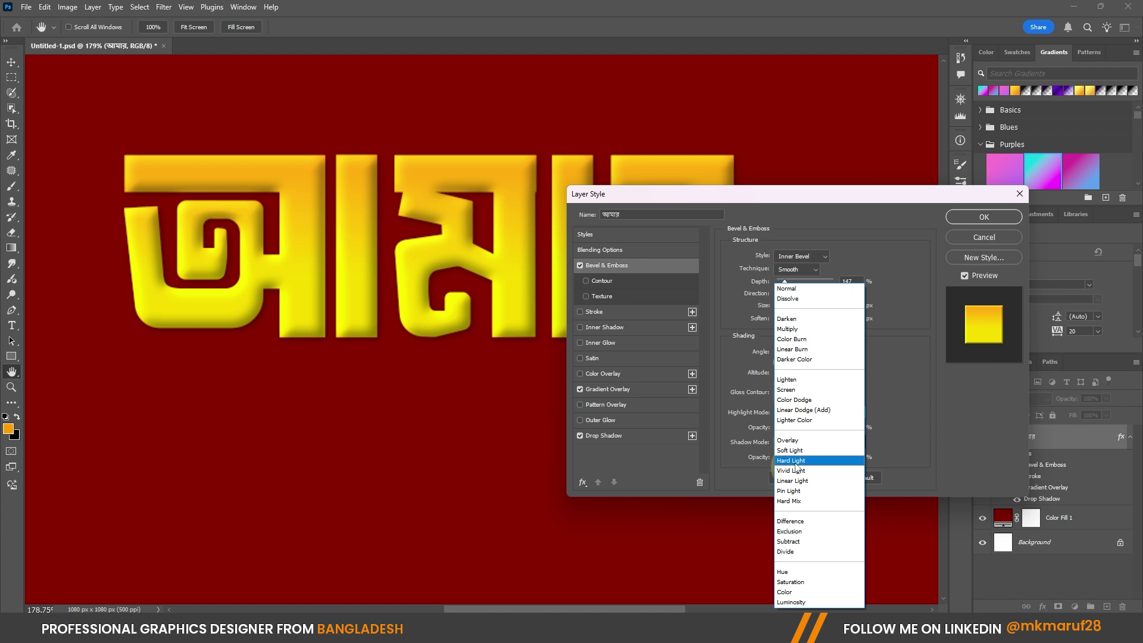
left_click(791, 460)
left_click(797, 416)
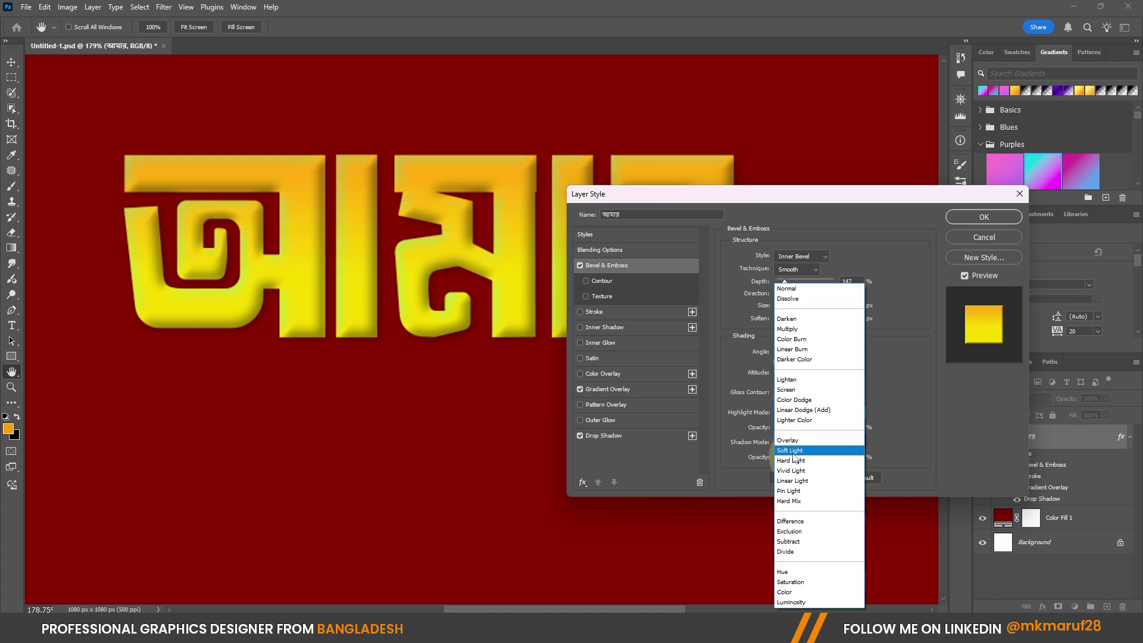
left_click(801, 472)
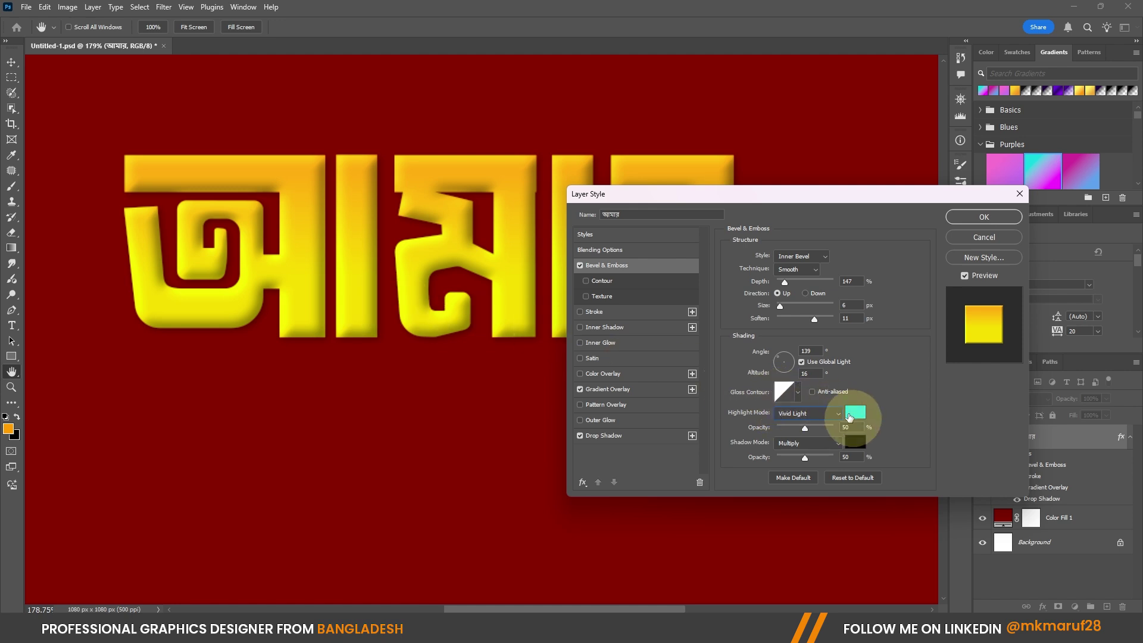
Set the bevel's highlight color to white, try its shadow opacity at 43%, and set it back to 50%
left_click(855, 412)
left_click_drag(735, 402, 616, 329)
left_click(874, 349)
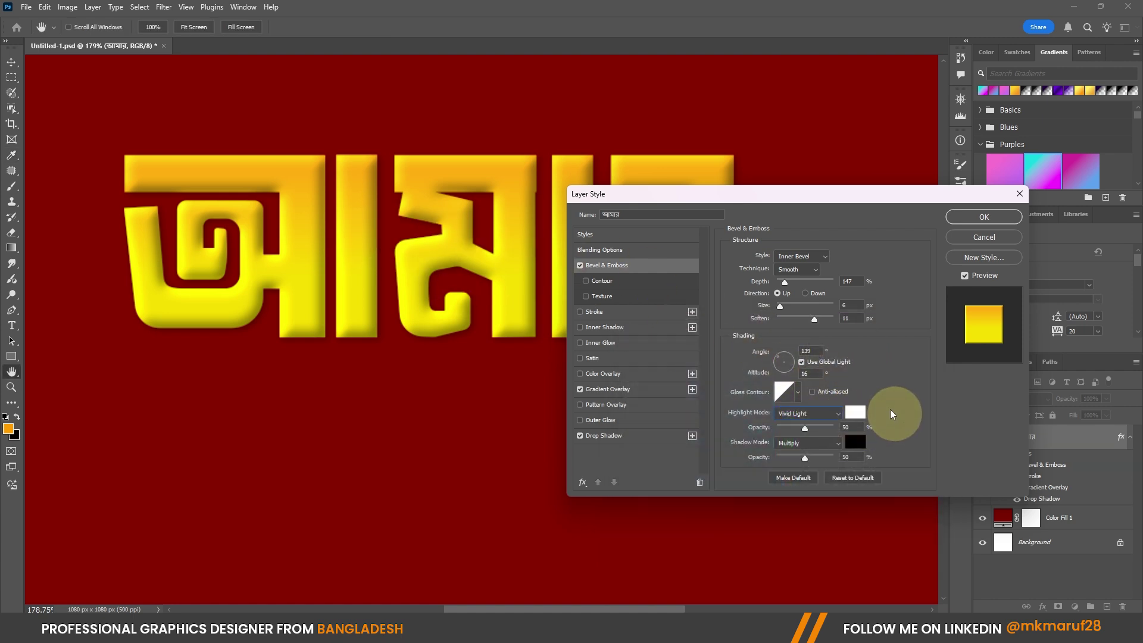
left_click_drag(813, 463, 801, 457)
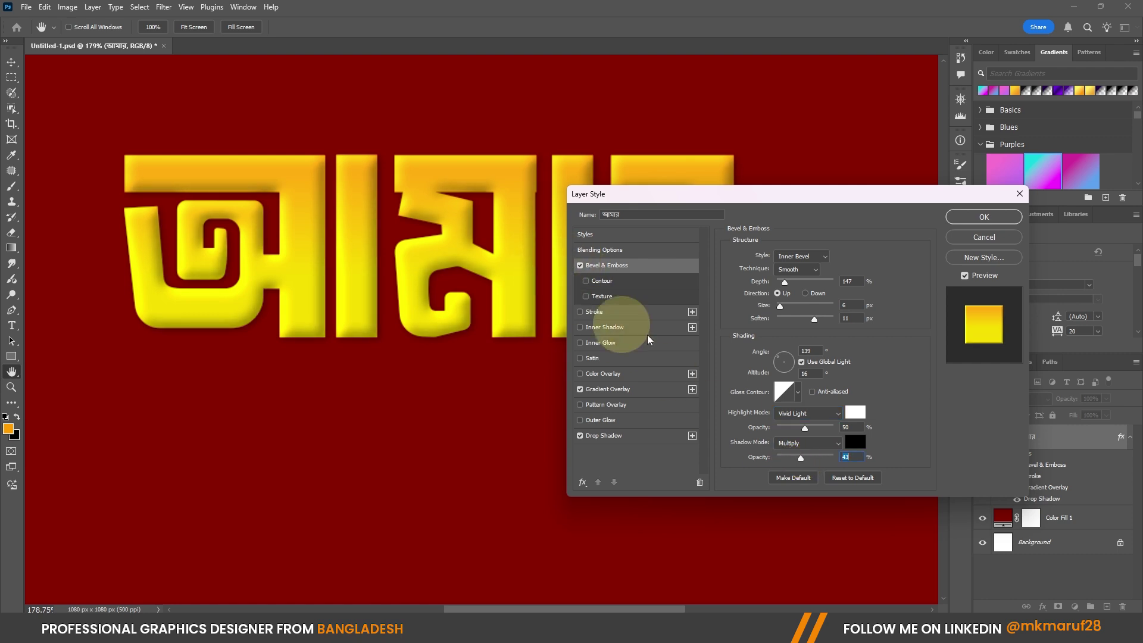
left_click_drag(803, 458, 804, 459)
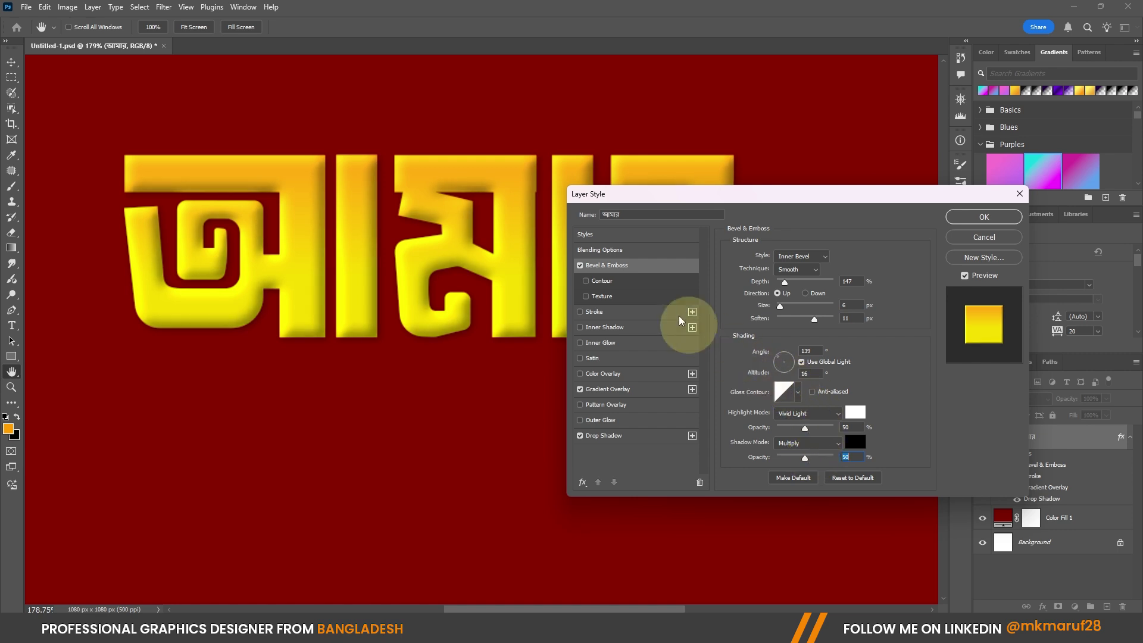
Discard the open layer style edits and undo the previously applied style change on the আমার text
left_click(984, 240)
key("ctrl+z")
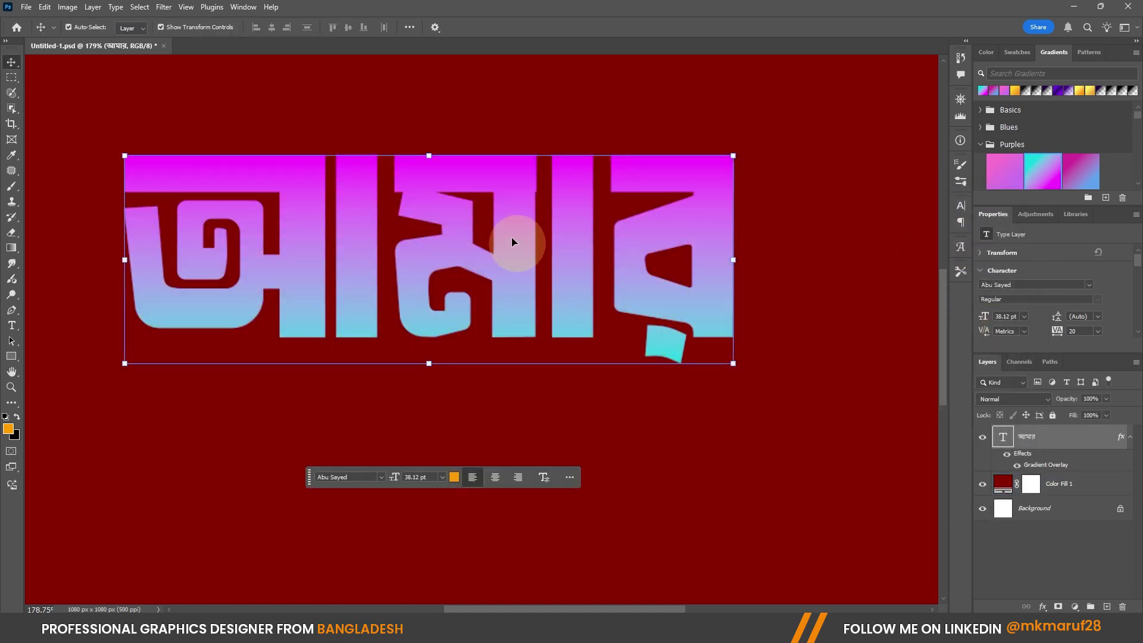
scroll(512, 241, "down", 4)
left_click_drag(534, 252, 492, 245)
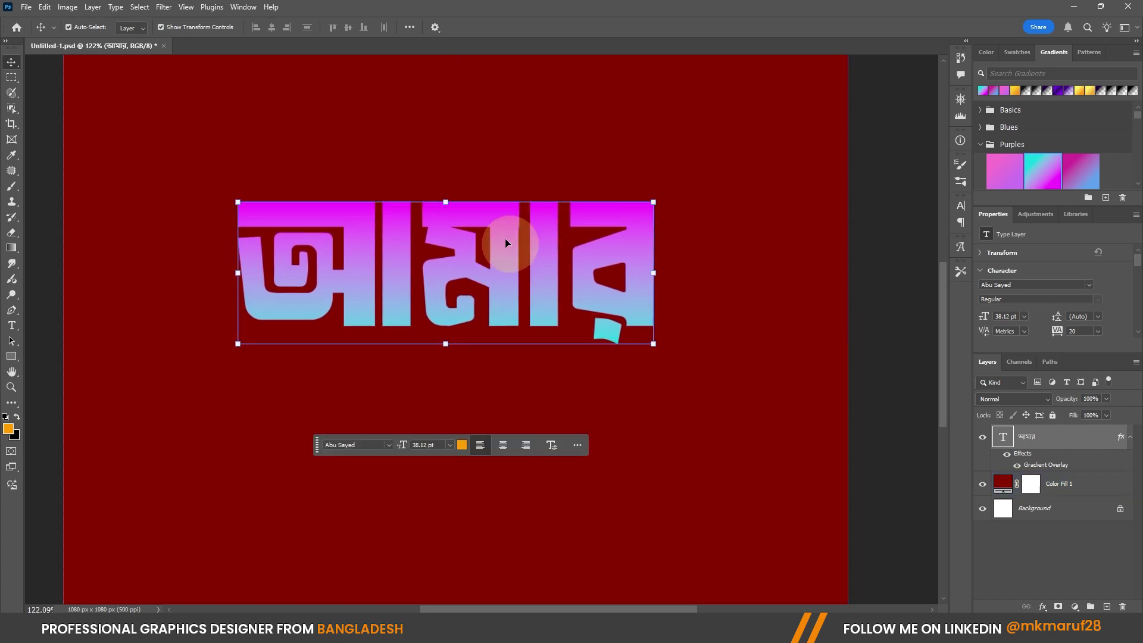